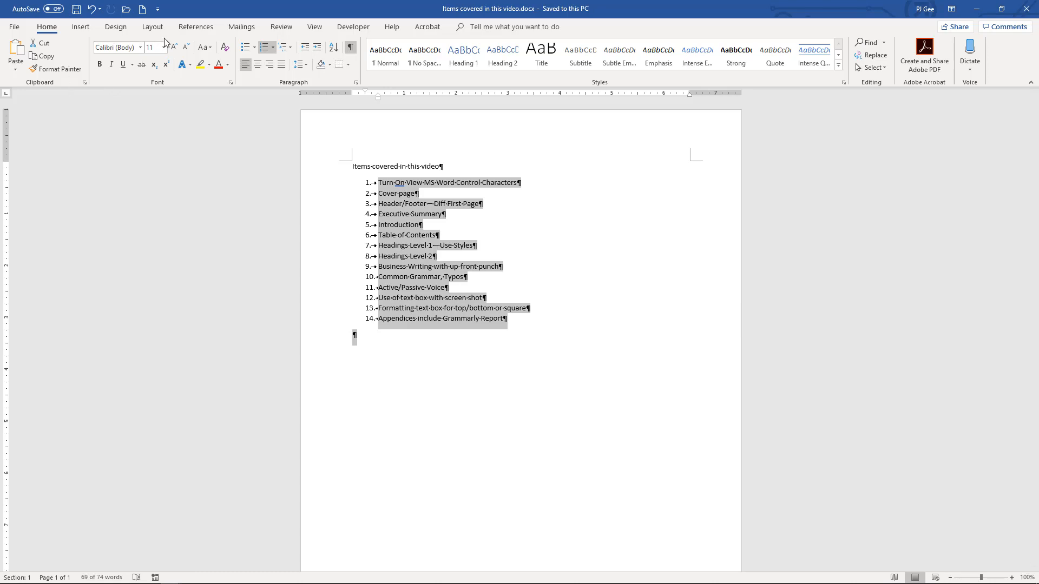
Enlarge the font of the whole numbered list to 16 pt
left_click(173, 48)
left_click(174, 48)
left_click(174, 48)
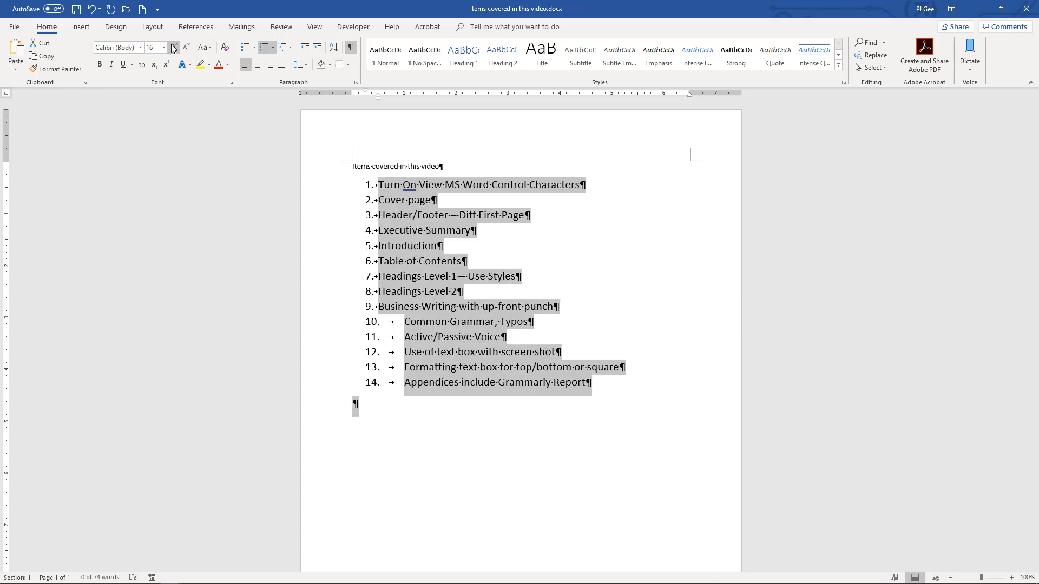
left_click(492, 352)
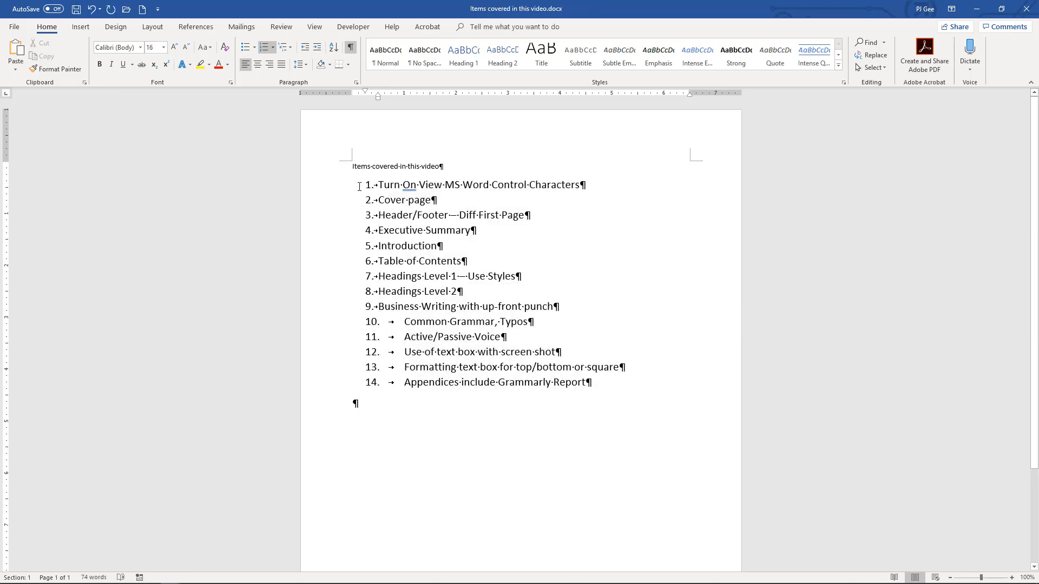
Enlarge the line "Items covered in this video" above the list to 16 pt
left_click(327, 169)
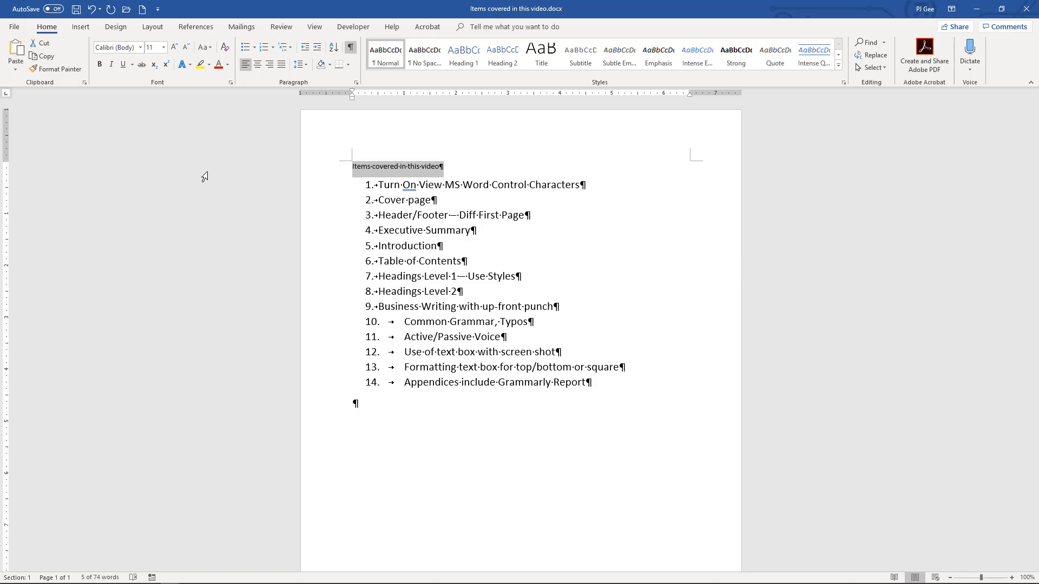
left_click(185, 47)
left_click(178, 48)
left_click(178, 48)
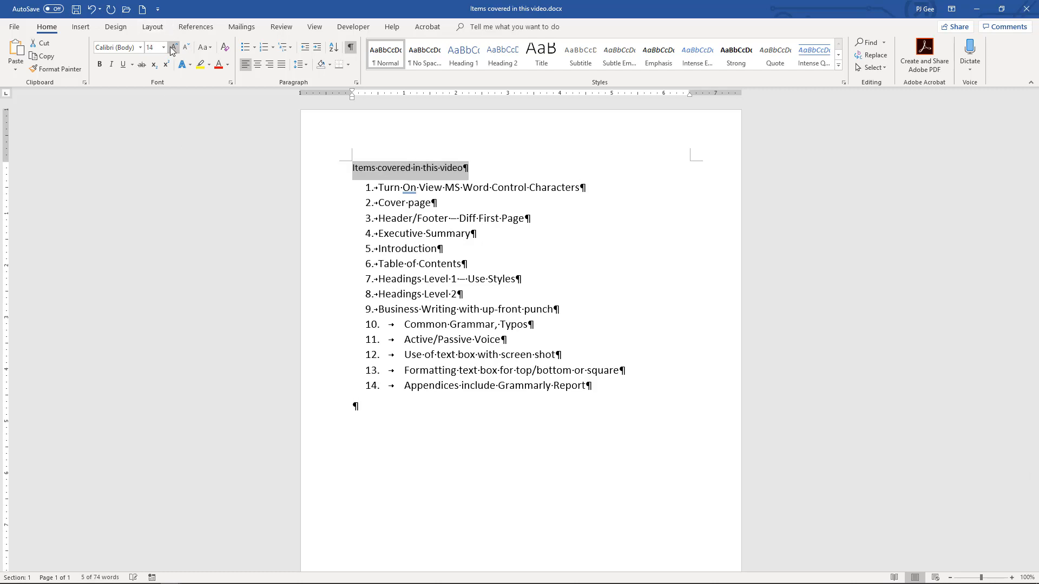
left_click(178, 48)
left_click(178, 48)
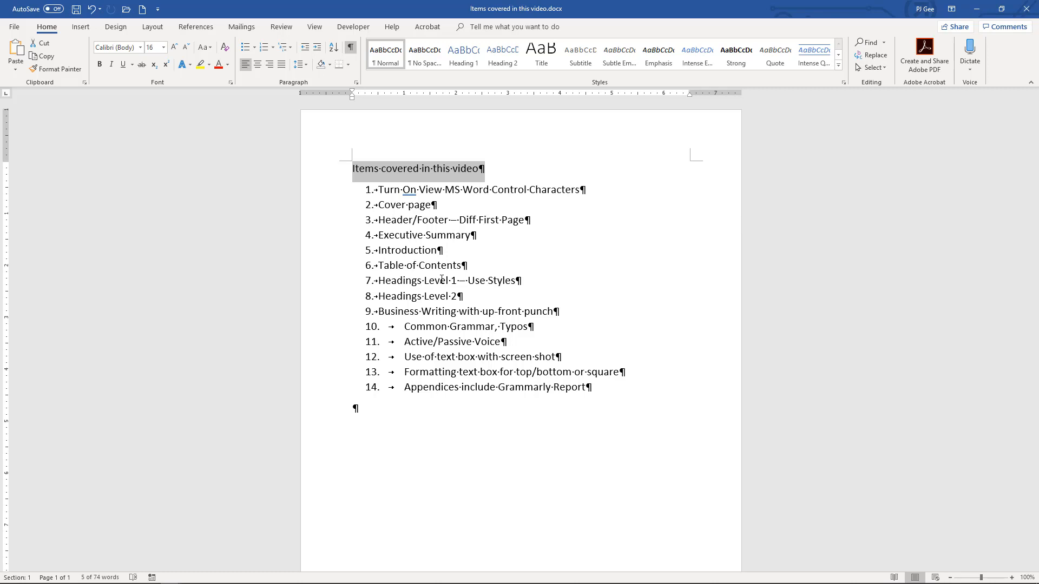
left_click(441, 279)
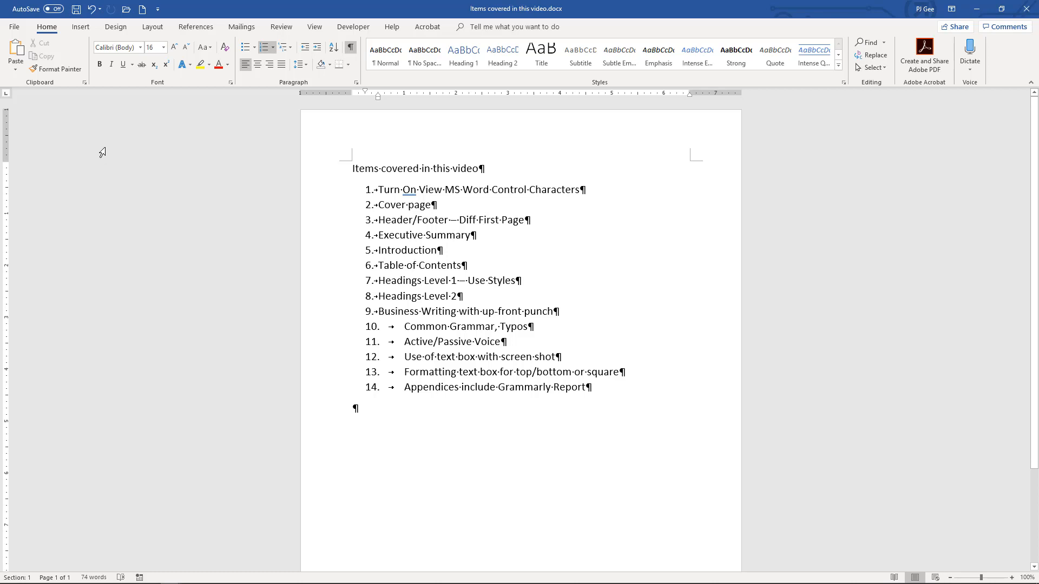
Review the program's formatting-mark display options and the advanced Show crop marks setting, and close the options
left_click(16, 30)
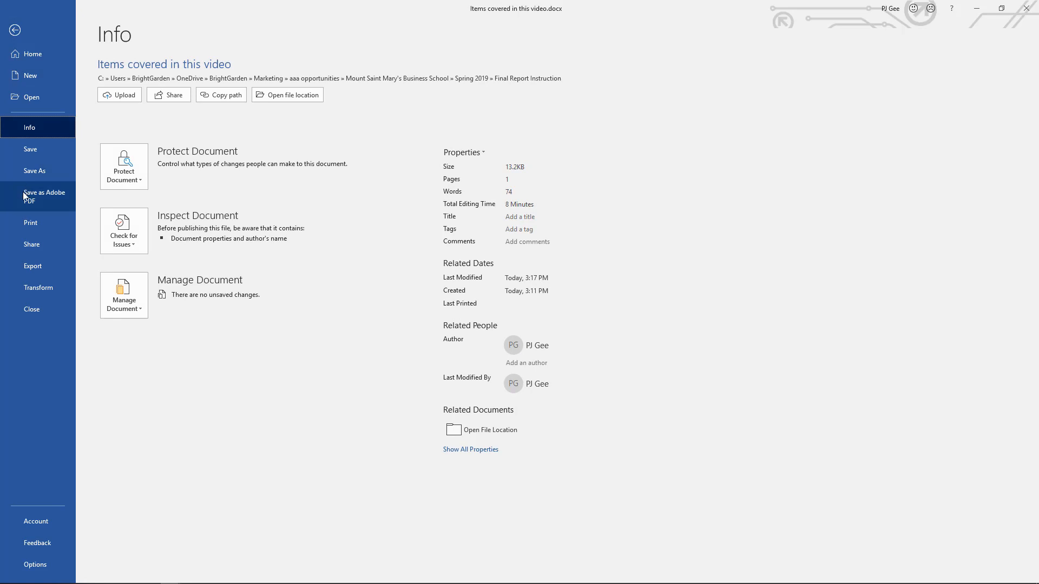
left_click(33, 564)
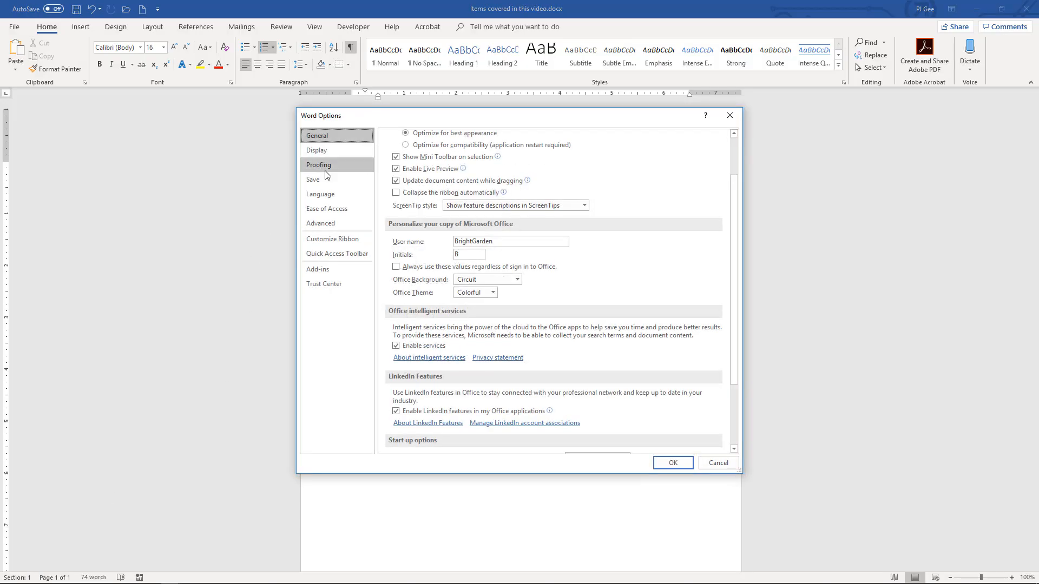
left_click(333, 151)
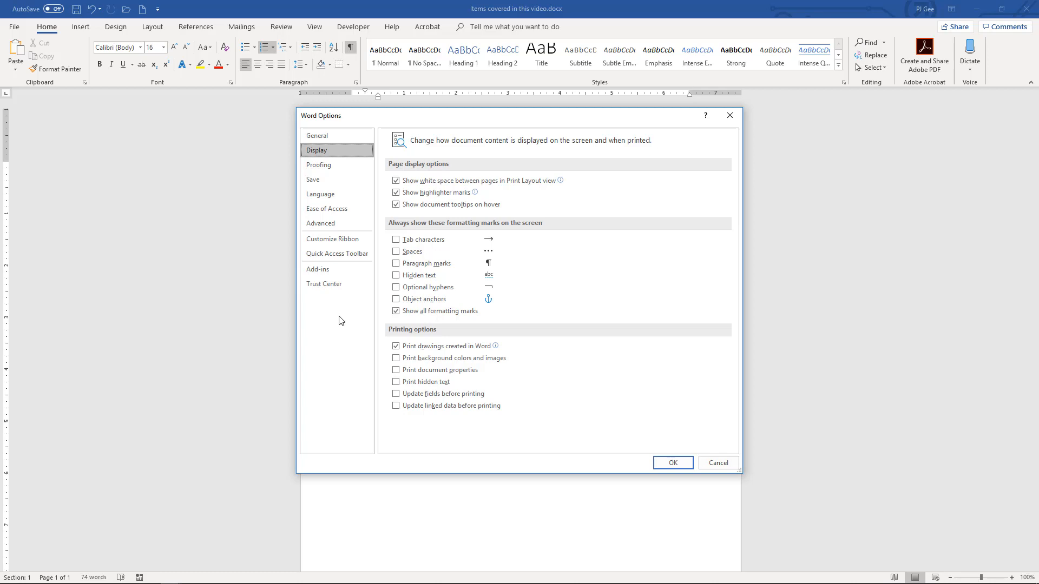
left_click(332, 229)
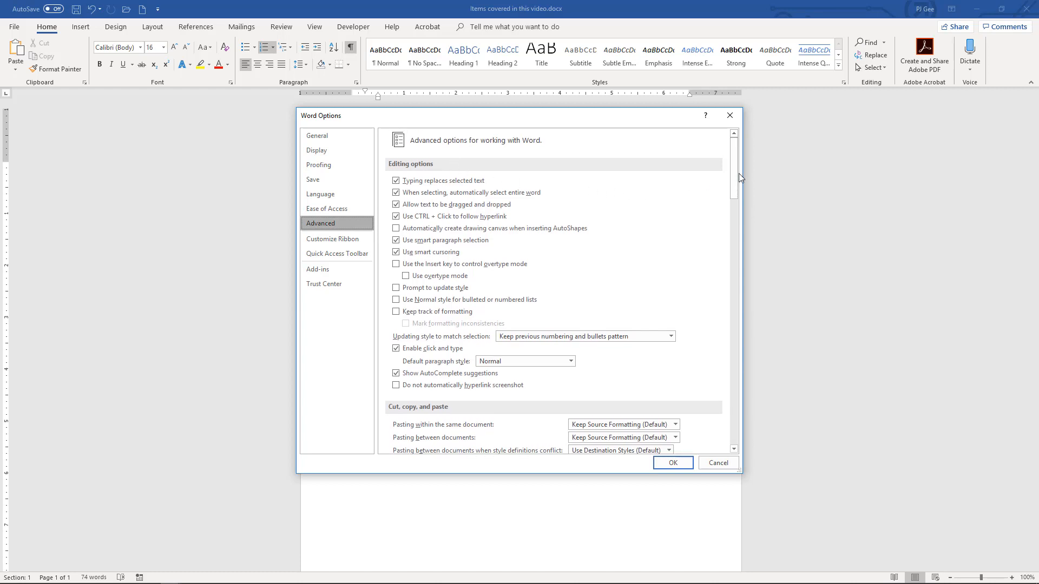
left_click_drag(734, 174, 733, 230)
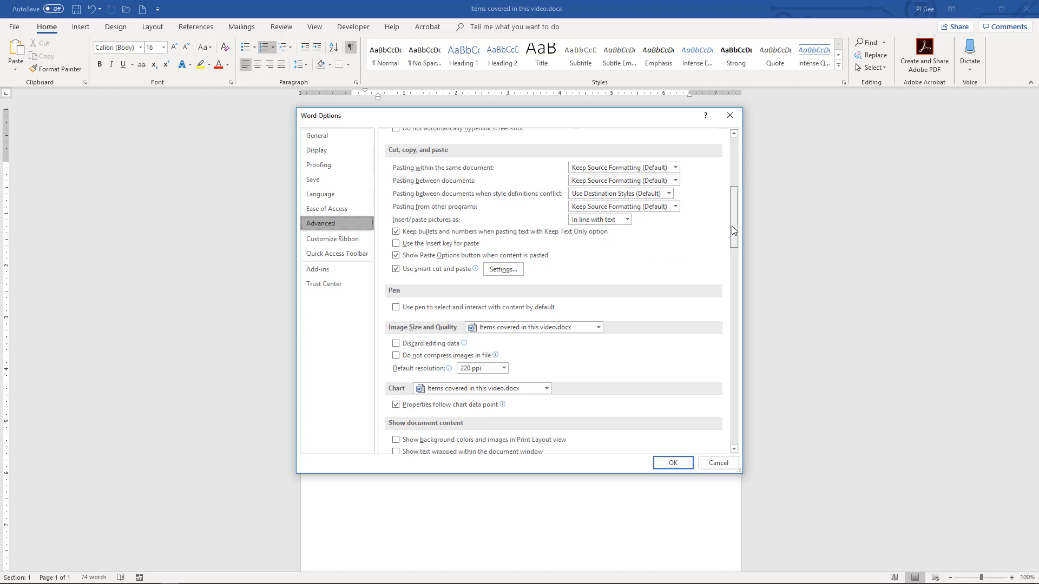
left_click_drag(731, 226, 732, 274)
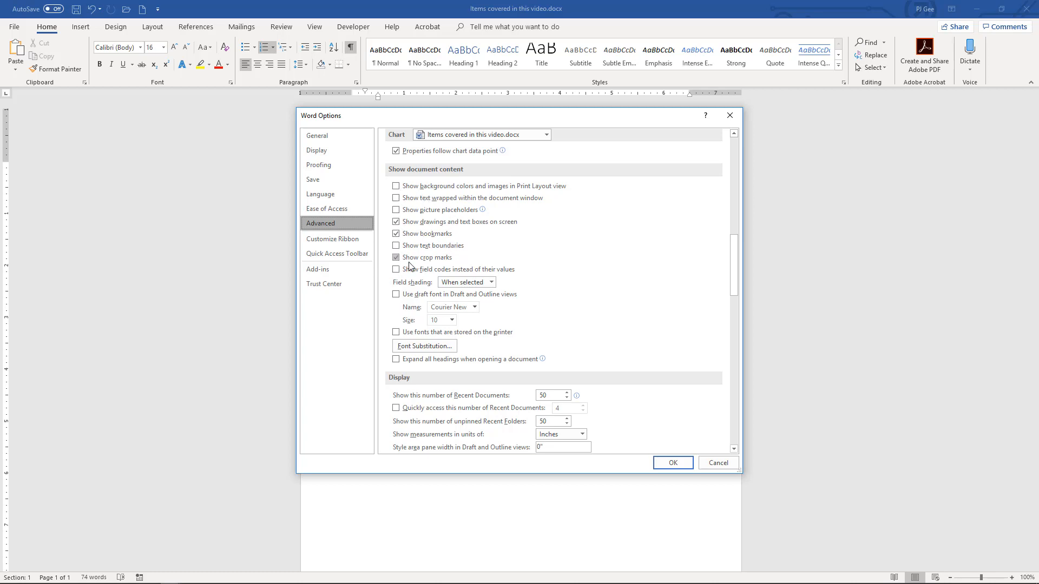
left_click(673, 463)
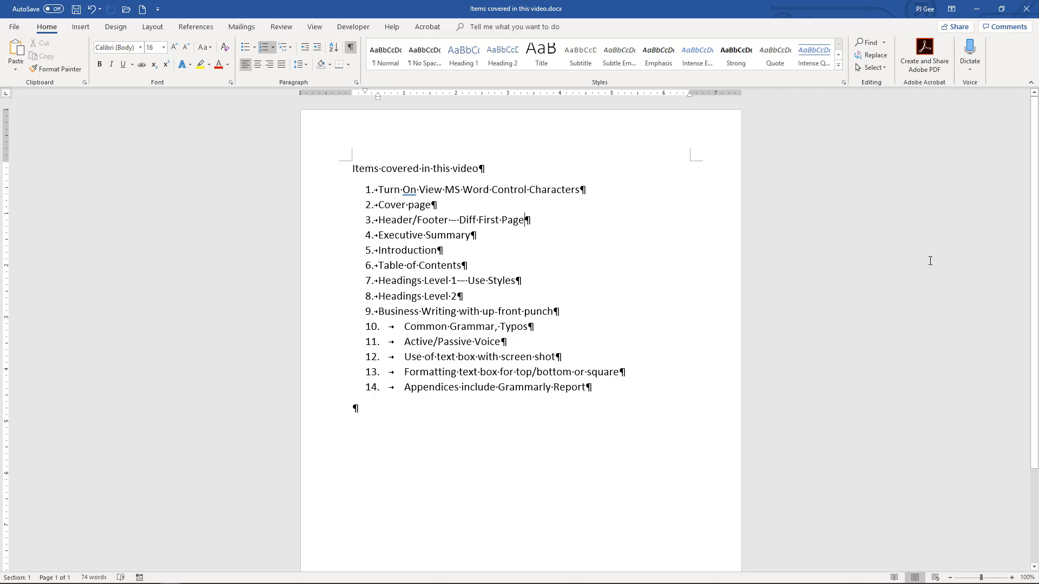
Look over the page's corner marks, open the page header for editing and return to the body text
left_click_drag(1036, 282, 1037, 375)
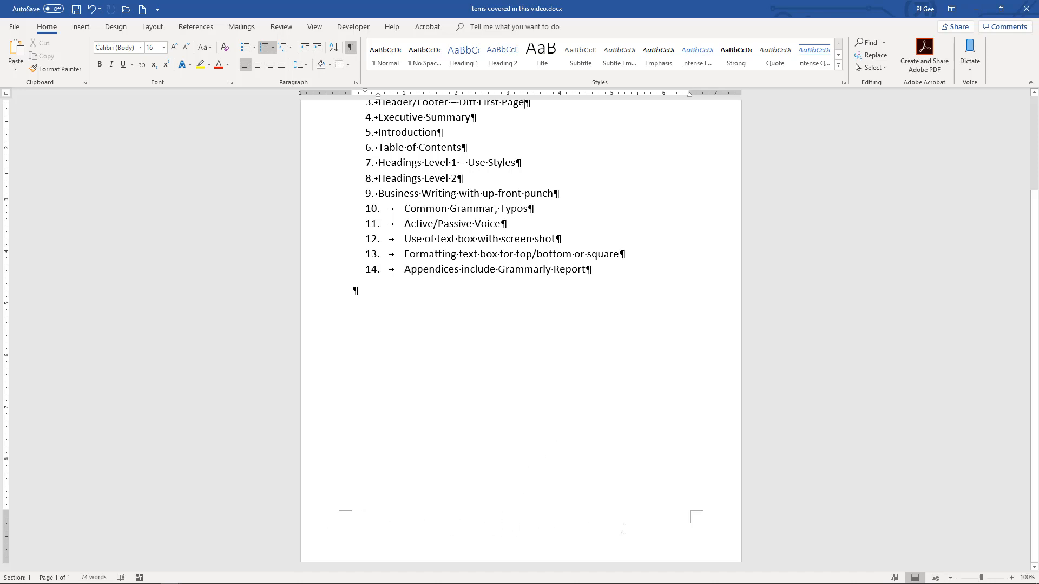
left_click_drag(1035, 445, 1036, 350)
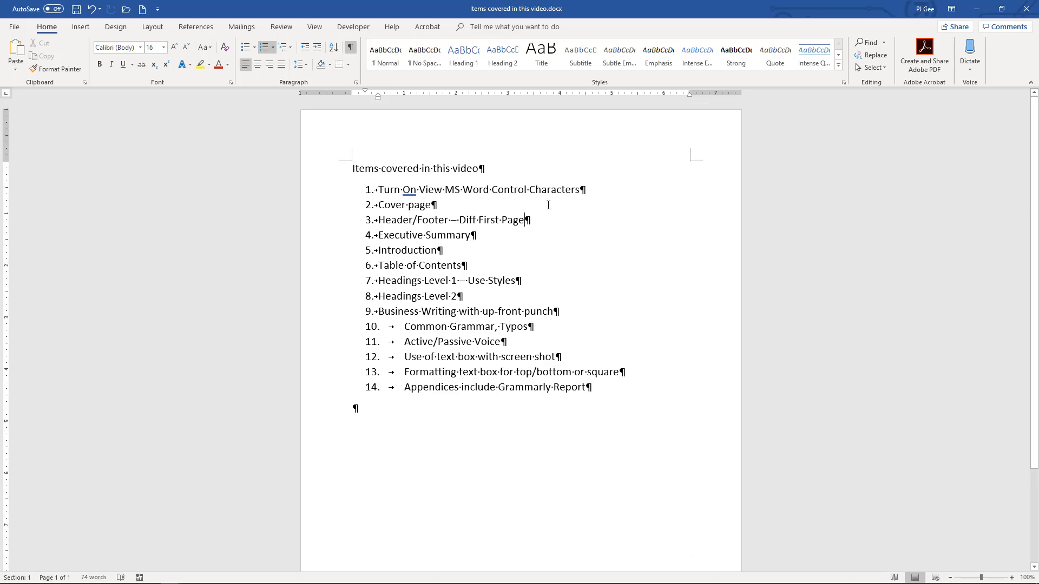
double_click(471, 135)
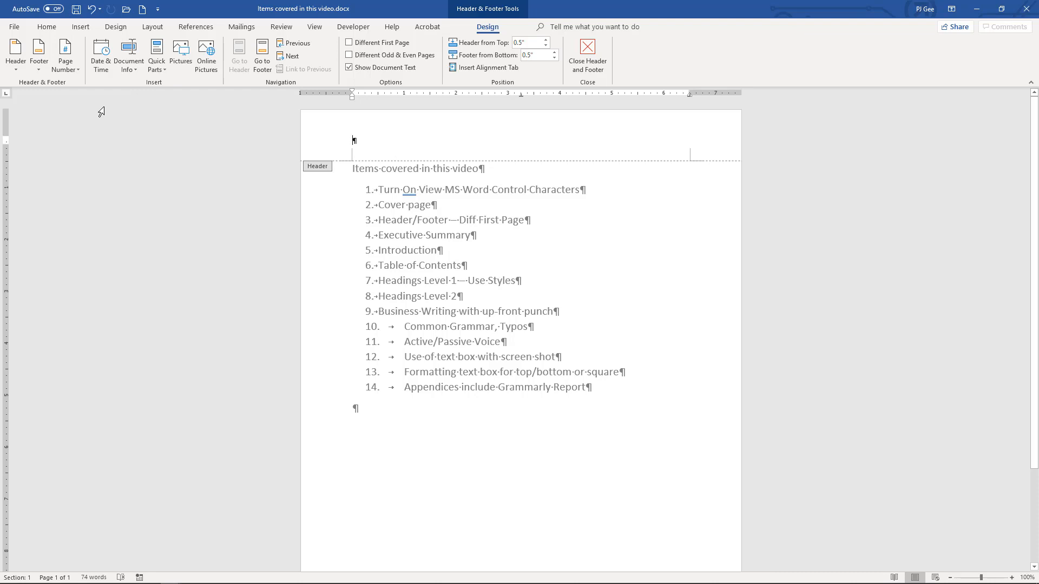
double_click(442, 271)
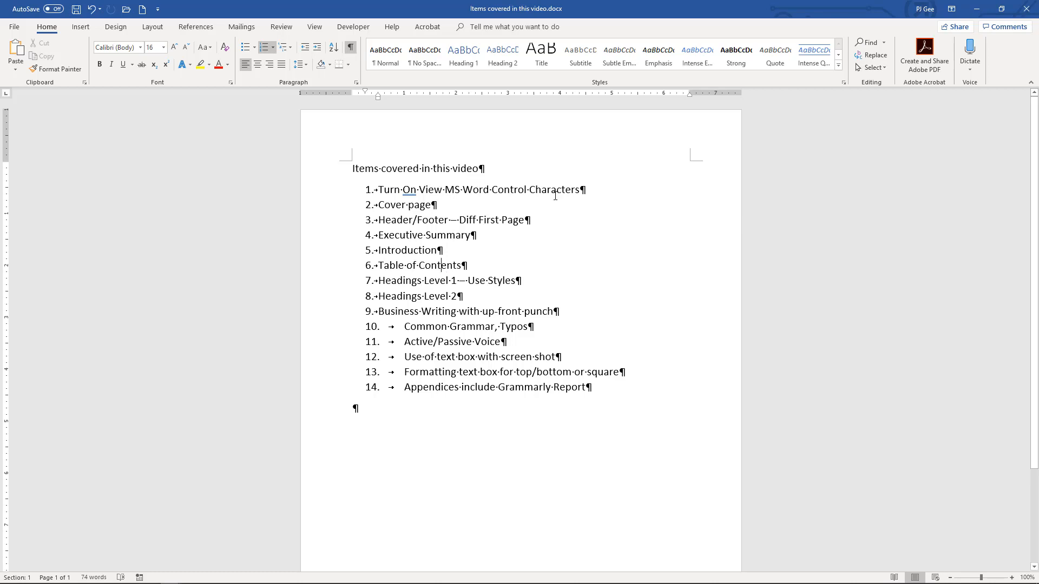
Switch to the open Word document containing the final report draft
key("alt+Tab")
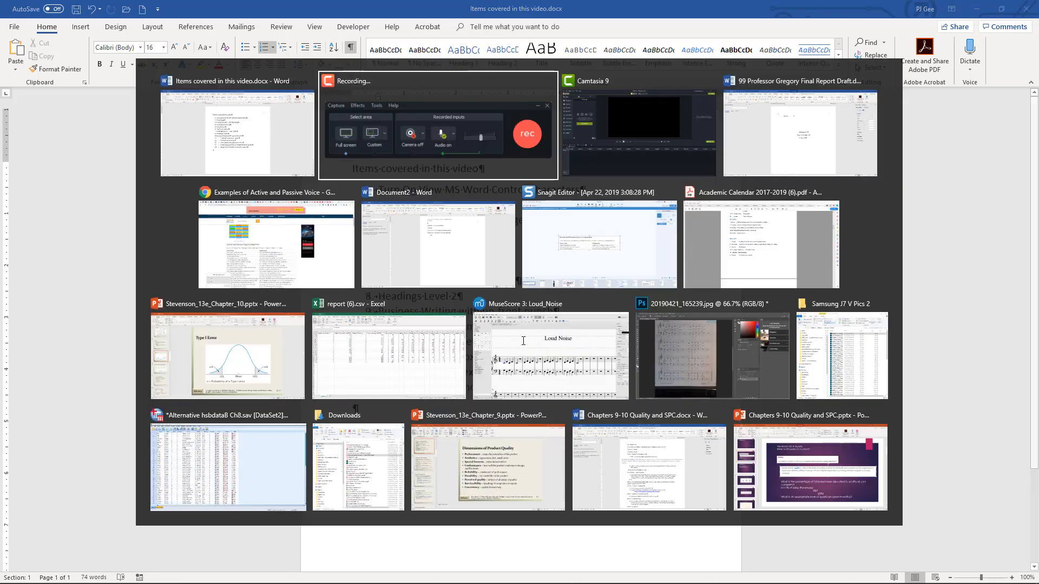
key("alt+Tab")
key("alt+Tab")
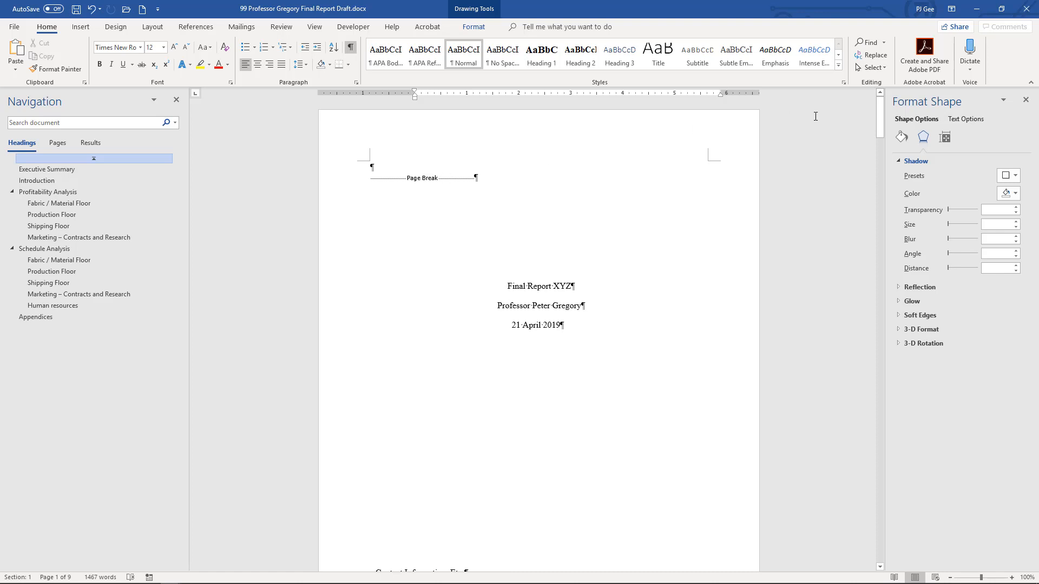
Enlarge the cover page title "Final Report XYZ" to 36 pt
left_click_drag(880, 112, 881, 115)
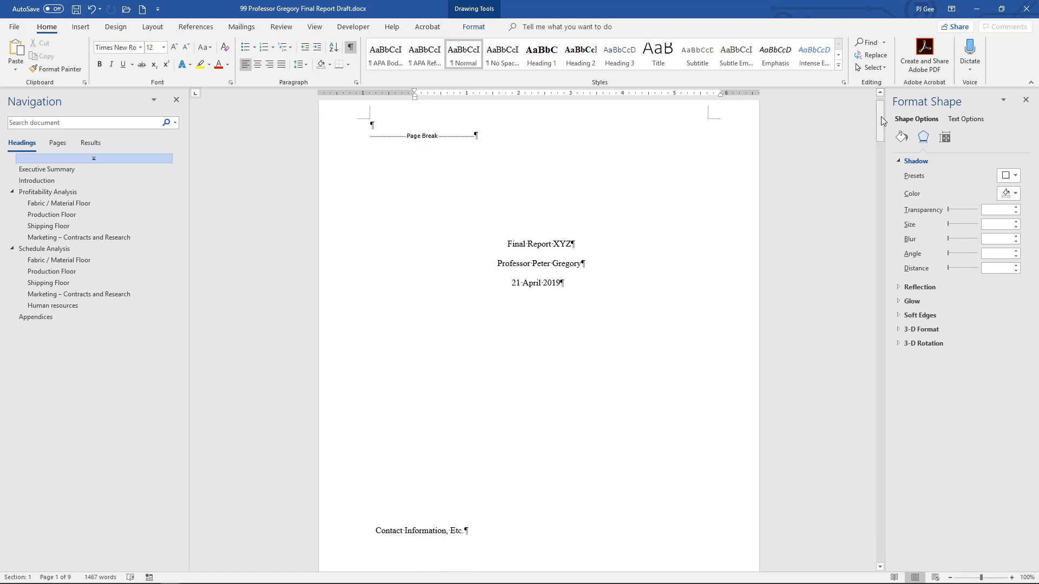
double_click(551, 274)
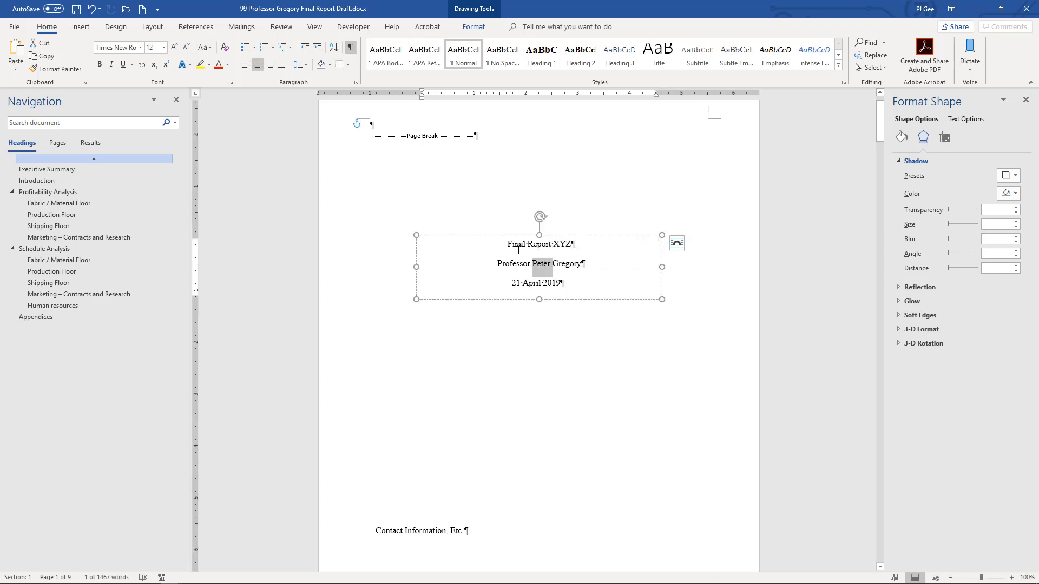
left_click_drag(508, 244, 579, 247)
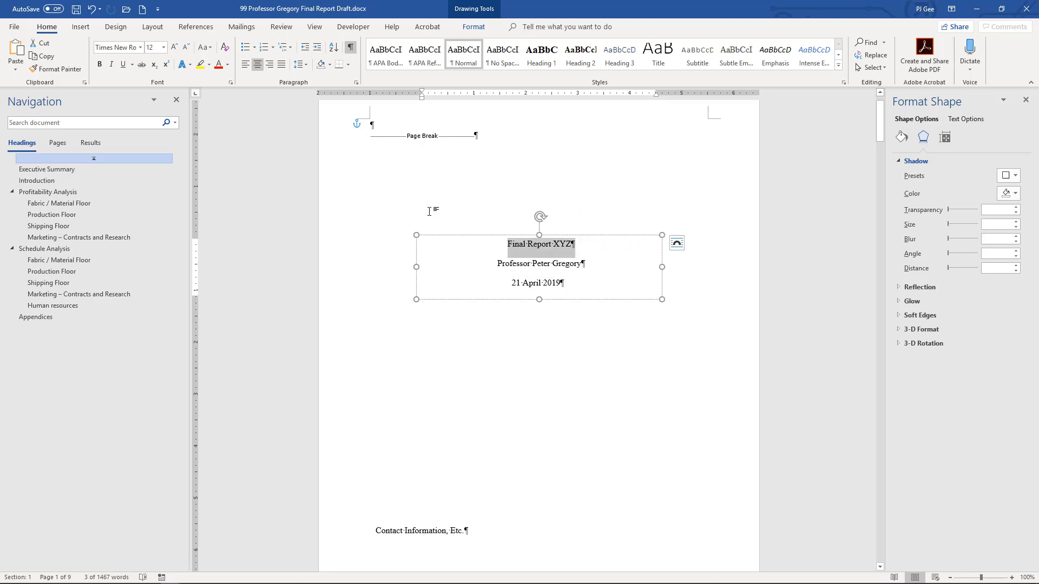
left_click(174, 48)
left_click(173, 48)
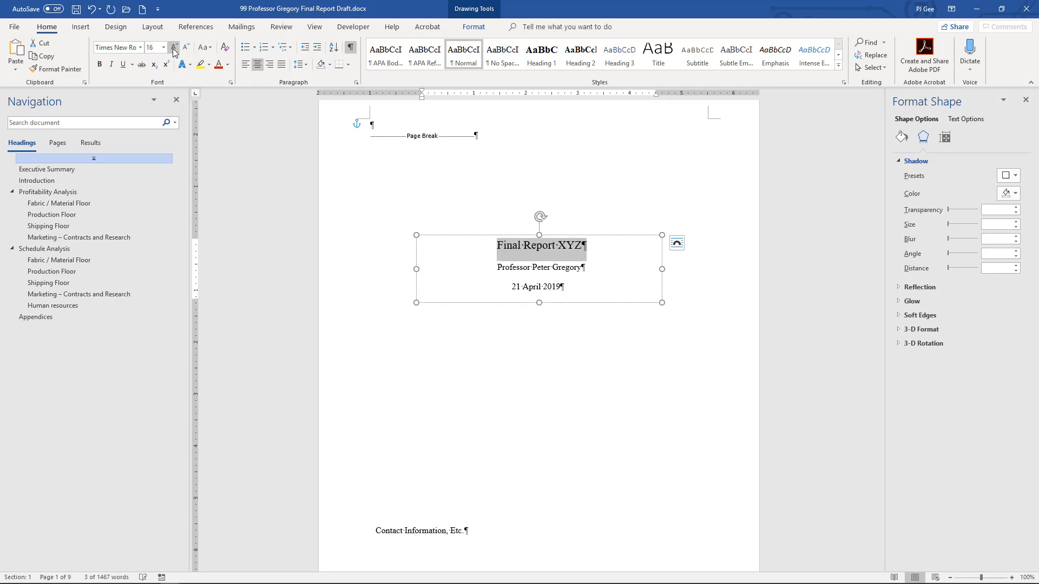
left_click(173, 48)
left_click(173, 48)
left_click(173, 47)
left_click(173, 48)
left_click(173, 47)
left_click(173, 47)
left_click(173, 47)
left_click(173, 47)
left_click(173, 48)
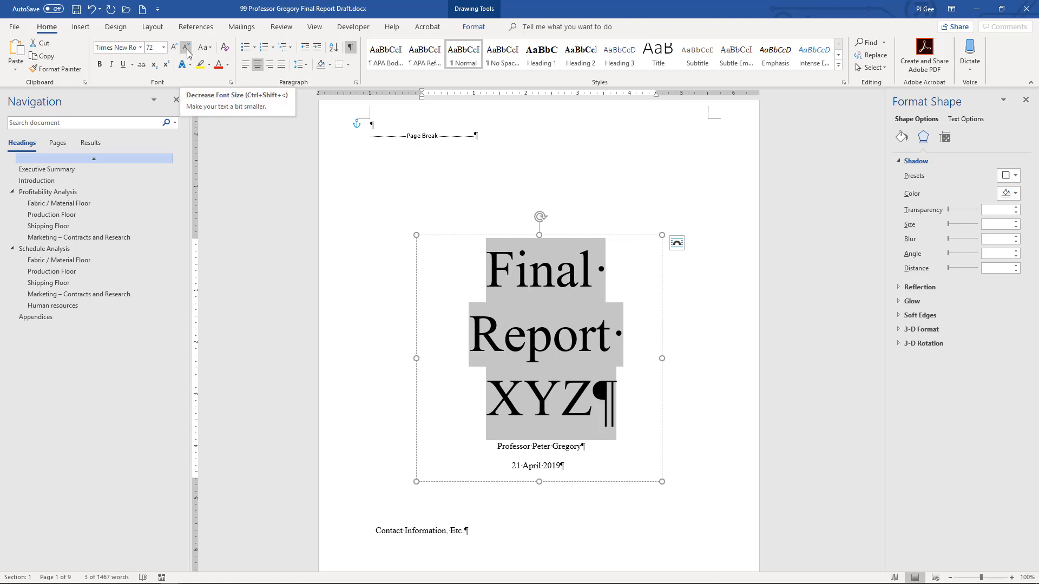
left_click(186, 47)
left_click(186, 47)
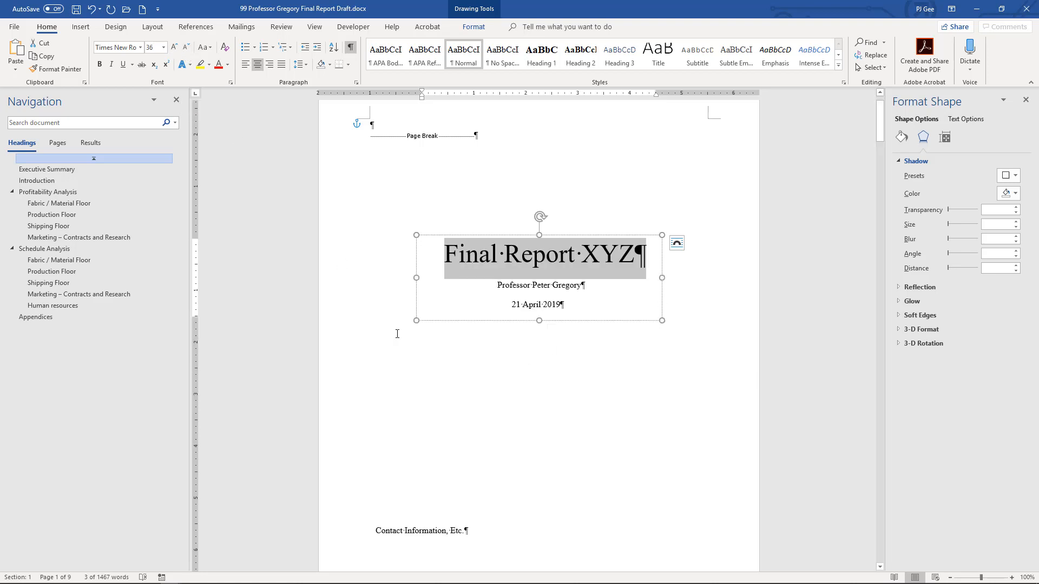
left_click(417, 371)
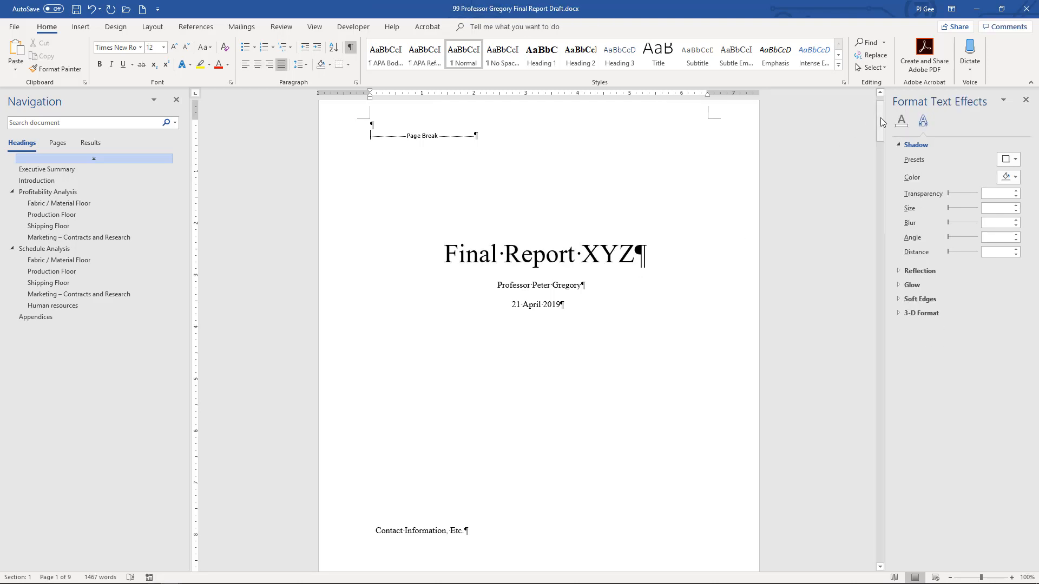
Inspect the contact information text box and the title text box on the cover page
left_click_drag(878, 118, 878, 118)
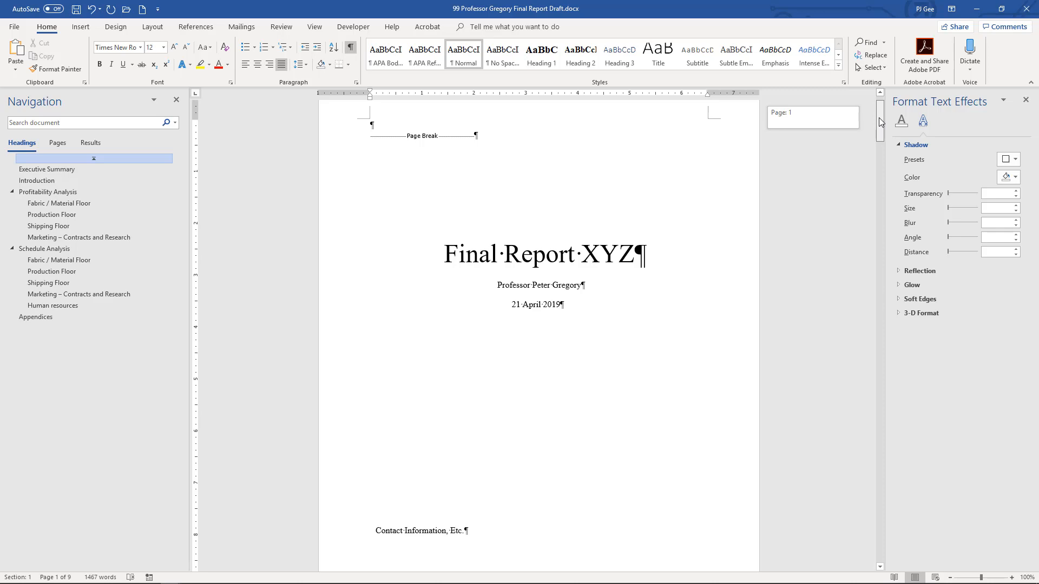
left_click_drag(878, 118, 879, 129)
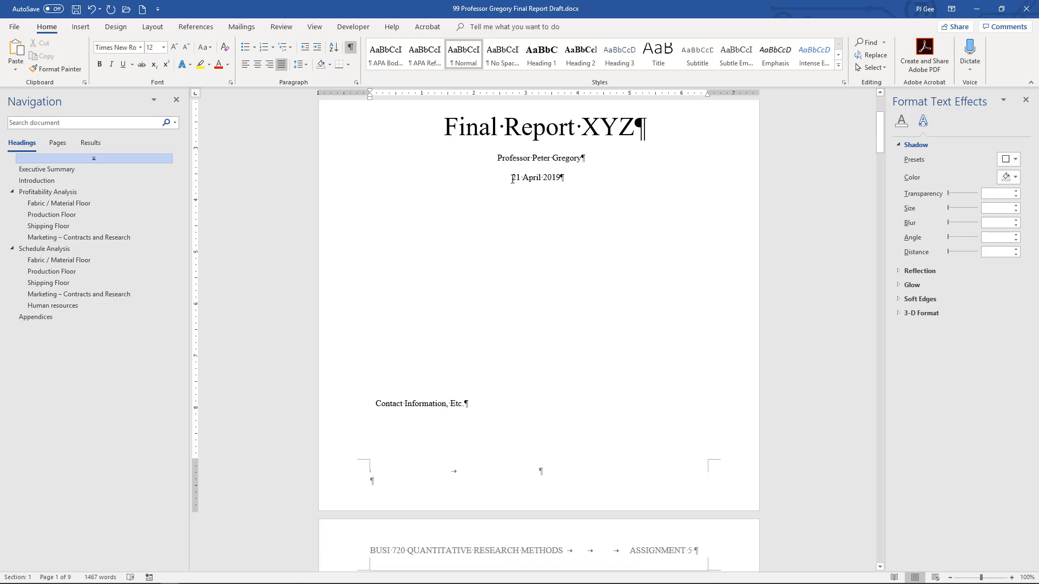
left_click(434, 399)
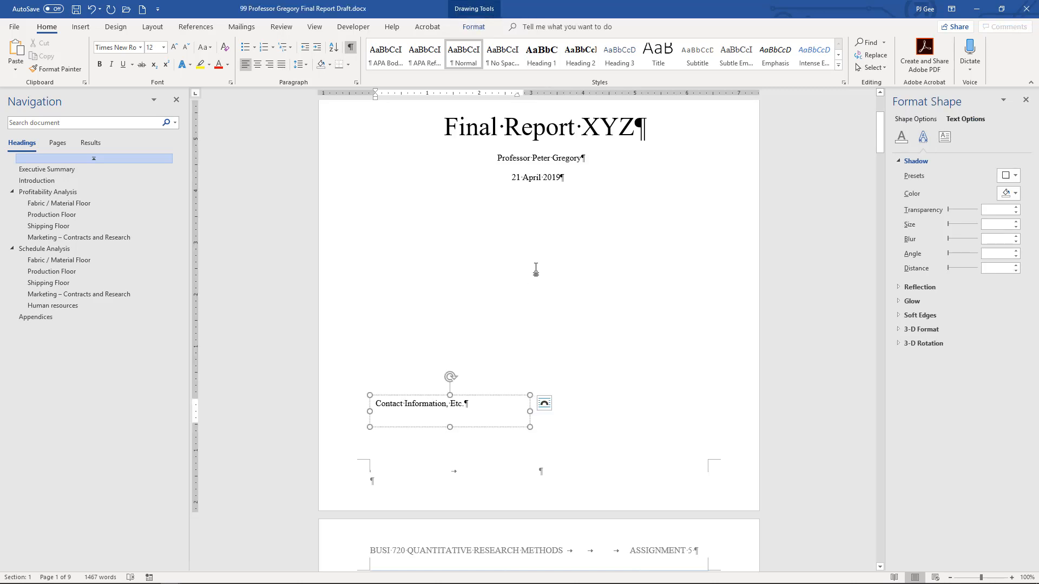
left_click_drag(880, 137, 880, 130)
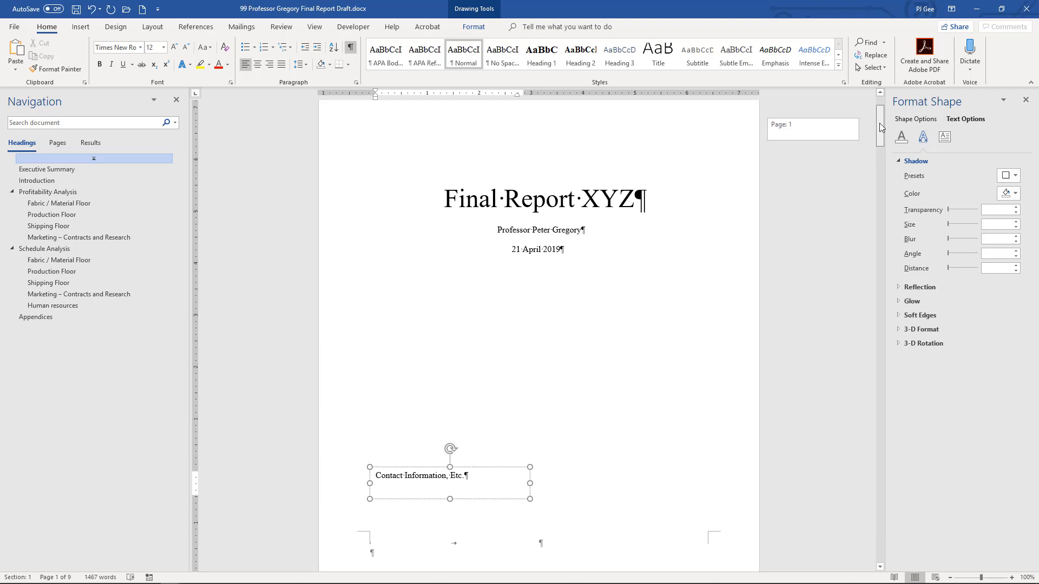
left_click(482, 204)
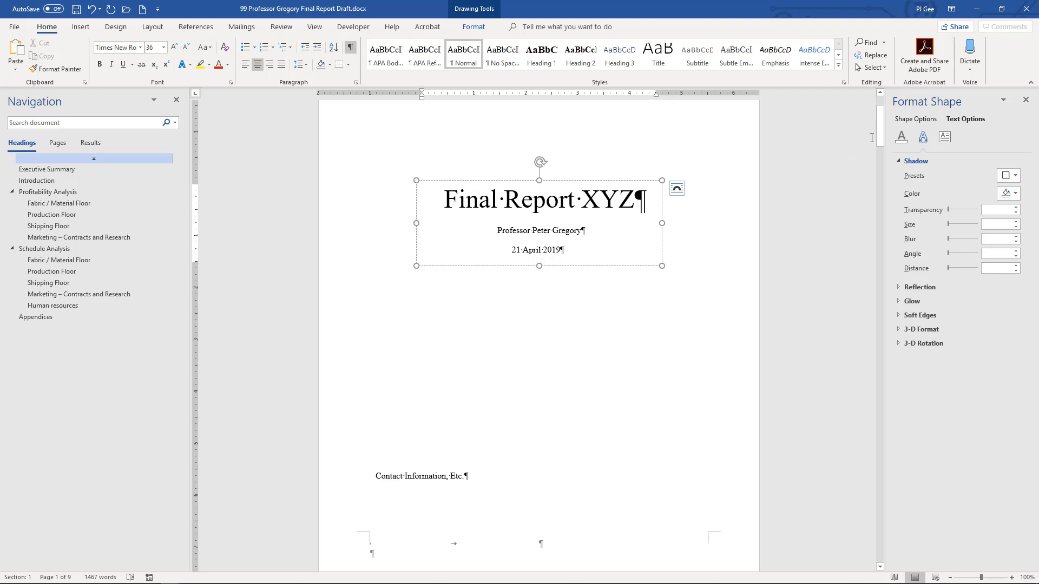
Insert nine blank paragraphs at the start of the cover page, above the page break
left_click_drag(879, 135, 878, 124)
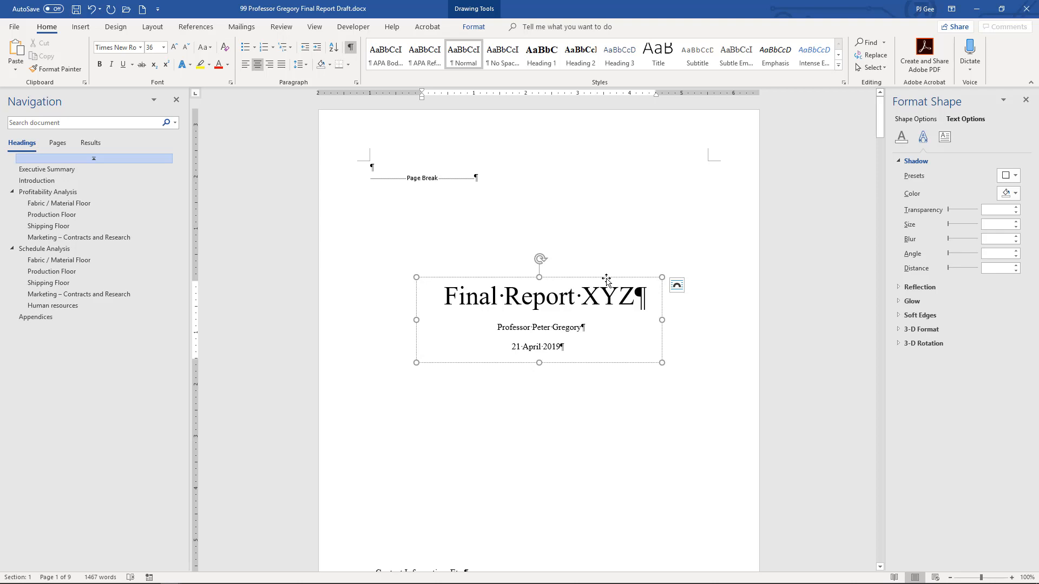
left_click(383, 171)
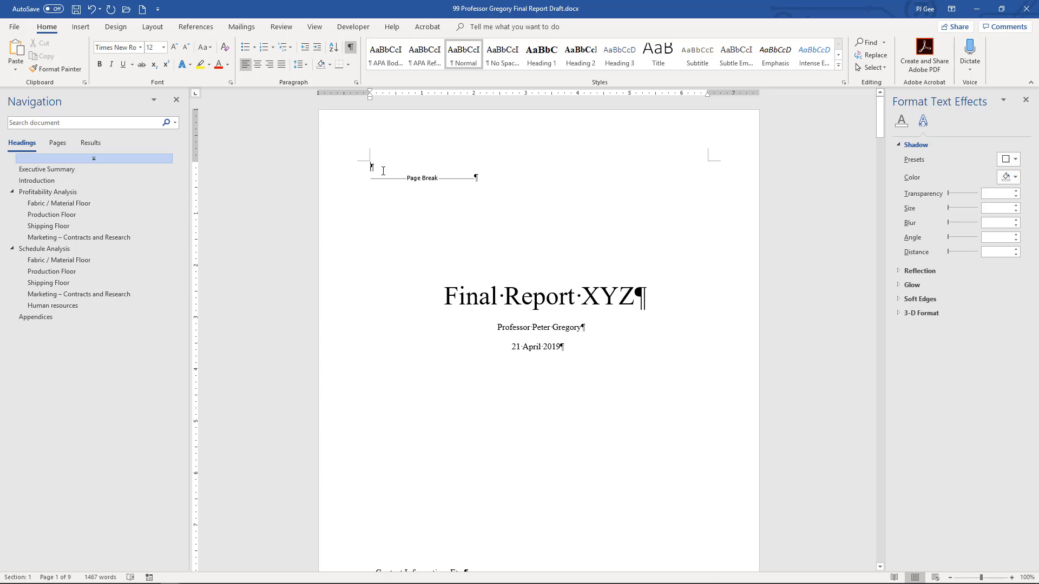
key("Return")
key("Return")
key("Return")
key("Return")
key("Return")
key("Return")
key("Return")
key("Return")
key("Return")
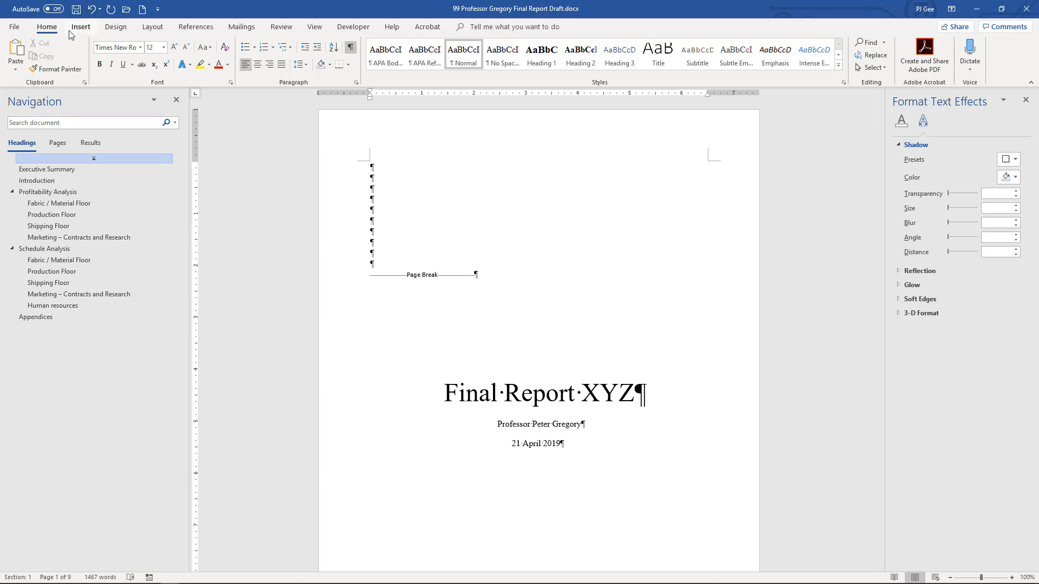
Center the last blank paragraph above the cover page's page break and enter "Final Report" there
left_click(258, 65)
type("Final Repo")
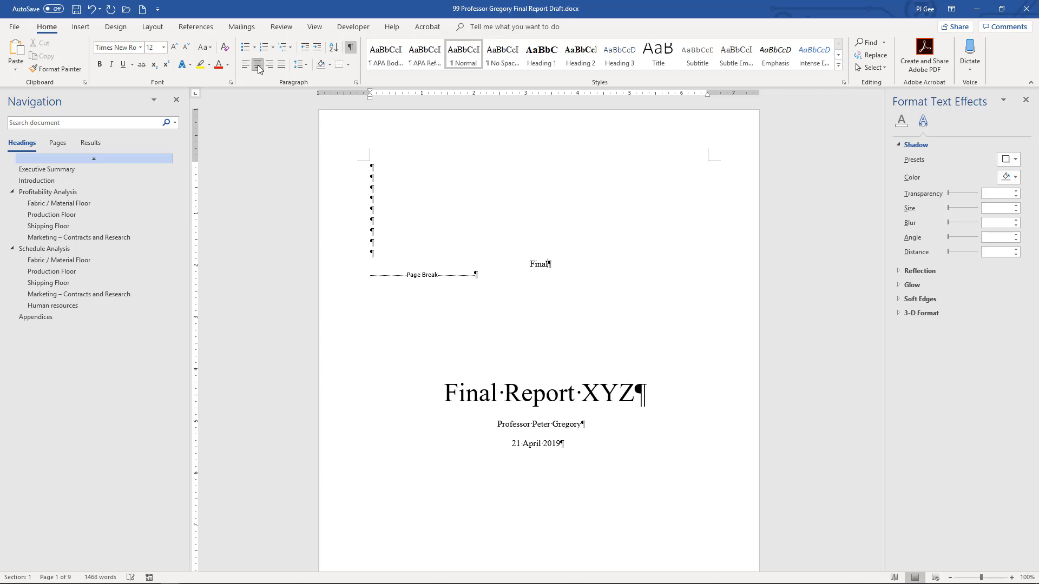
type("rt")
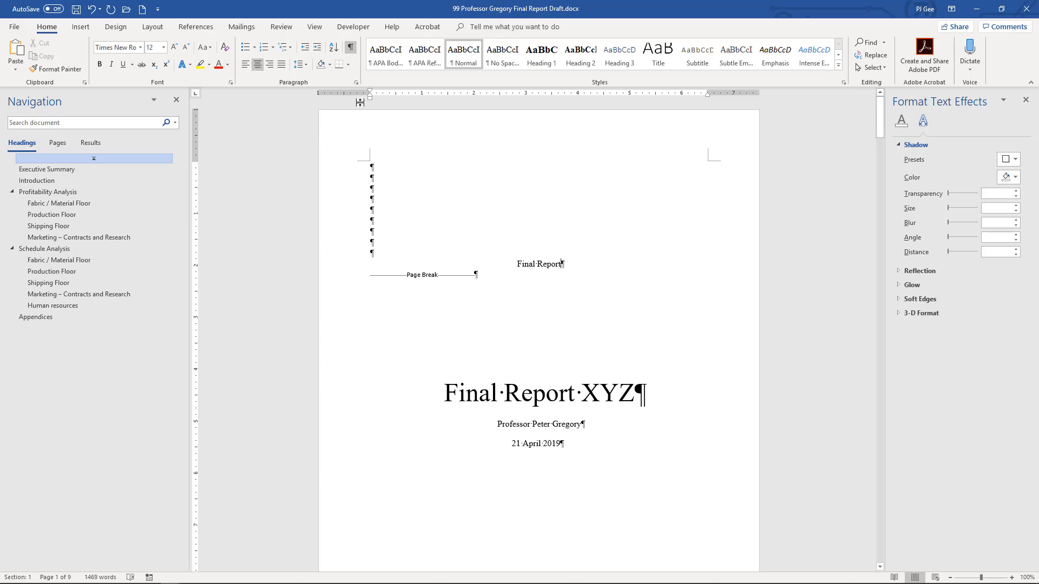
Undo the centered "Final Report" line and the blank paragraphs added above the page break
key("ctrl+z")
key("ctrl+z")
key("ctrl+z")
key("ctrl+z")
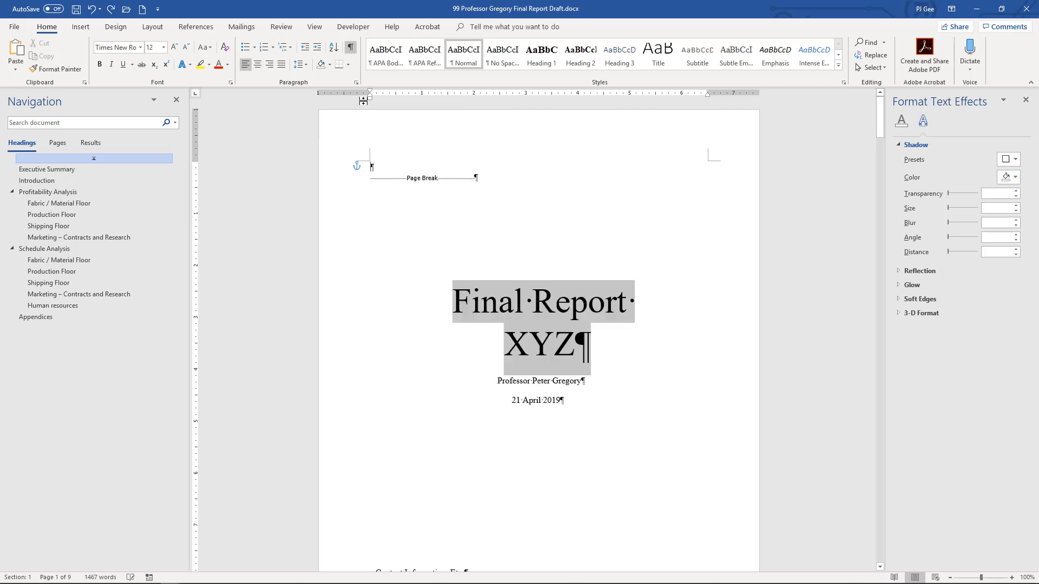
key("ctrl+z")
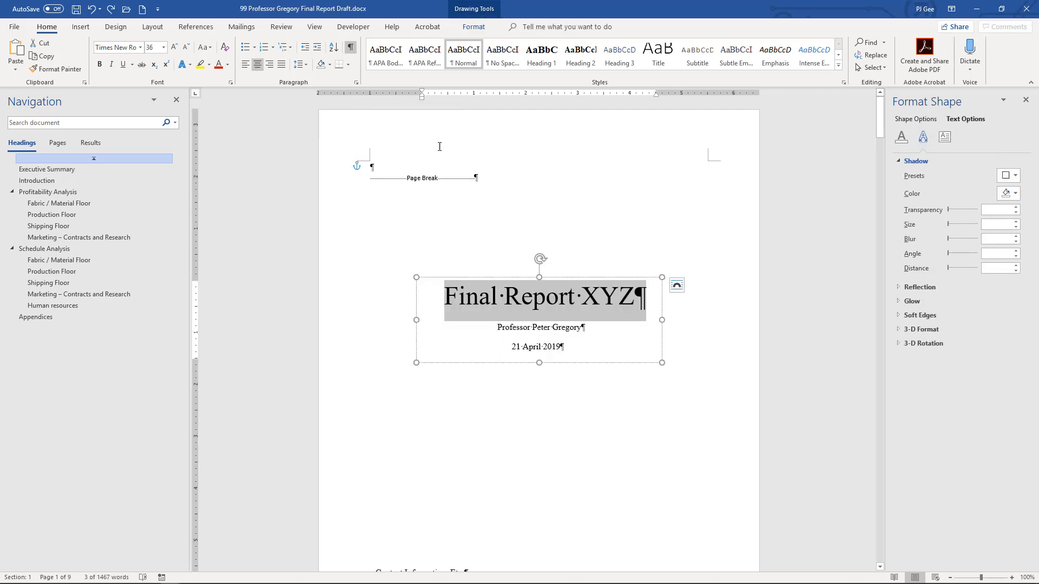
Draw a text box about 1.59" high and 4.16" wide below the date on the cover page
left_click(493, 281)
left_click(493, 278)
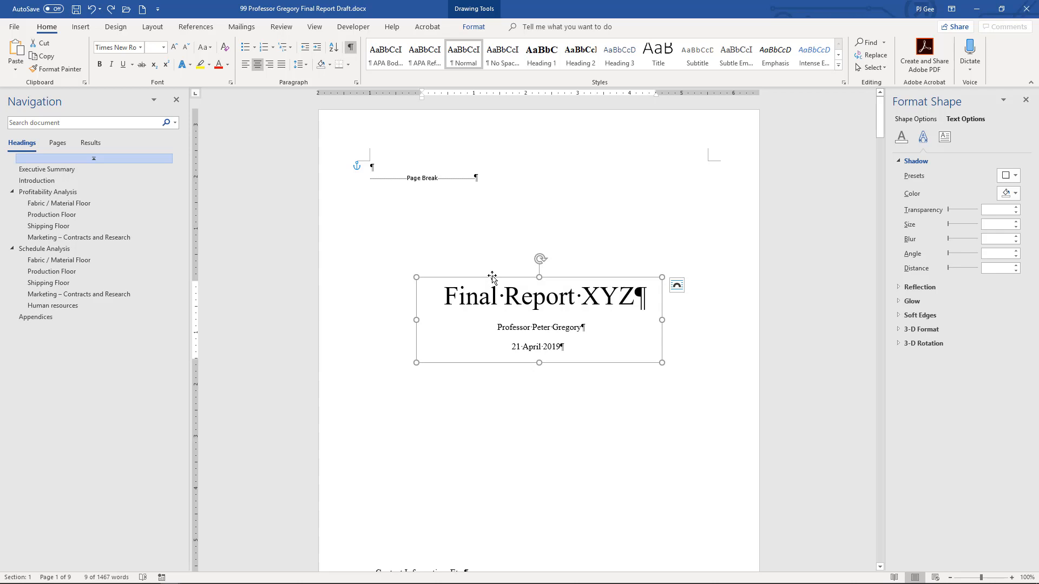
left_click(80, 27)
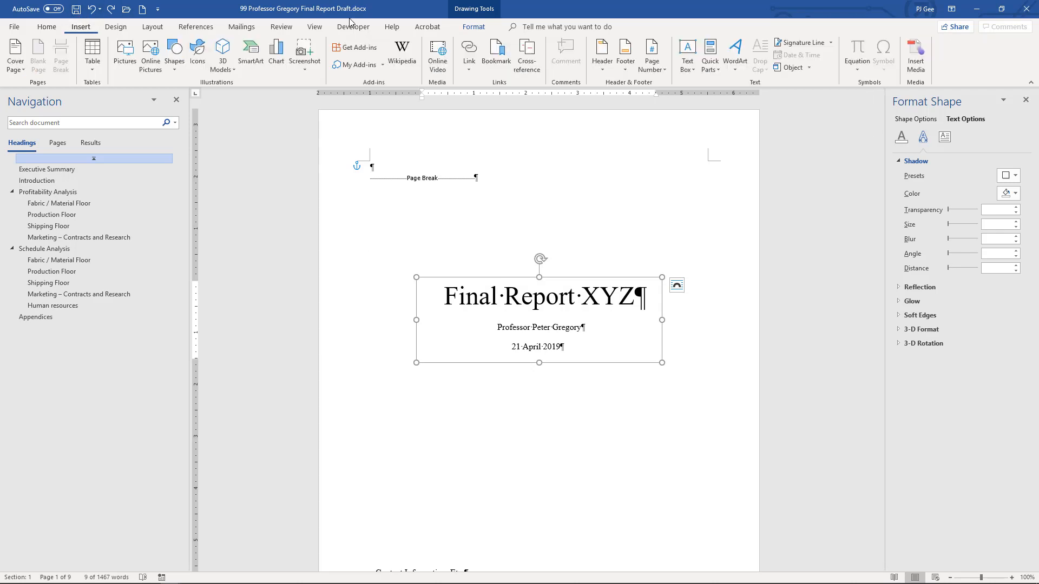
left_click(691, 62)
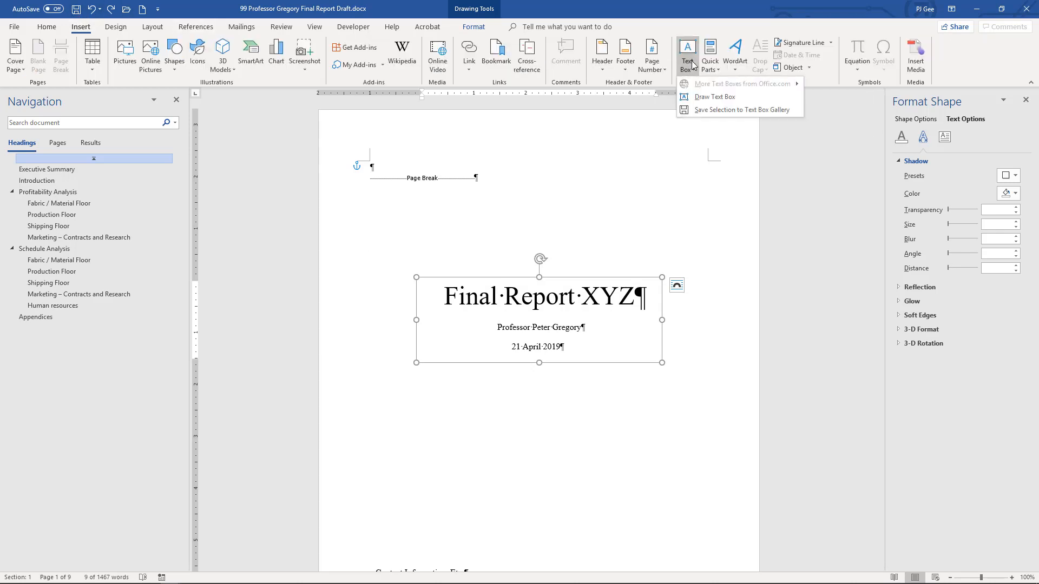
left_click(713, 97)
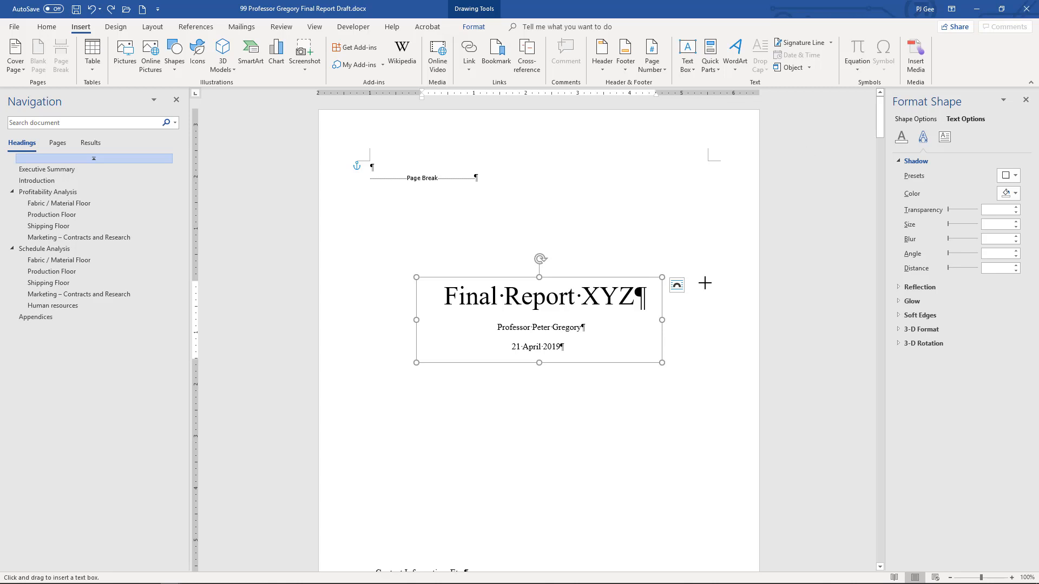
left_click_drag(437, 395, 653, 478)
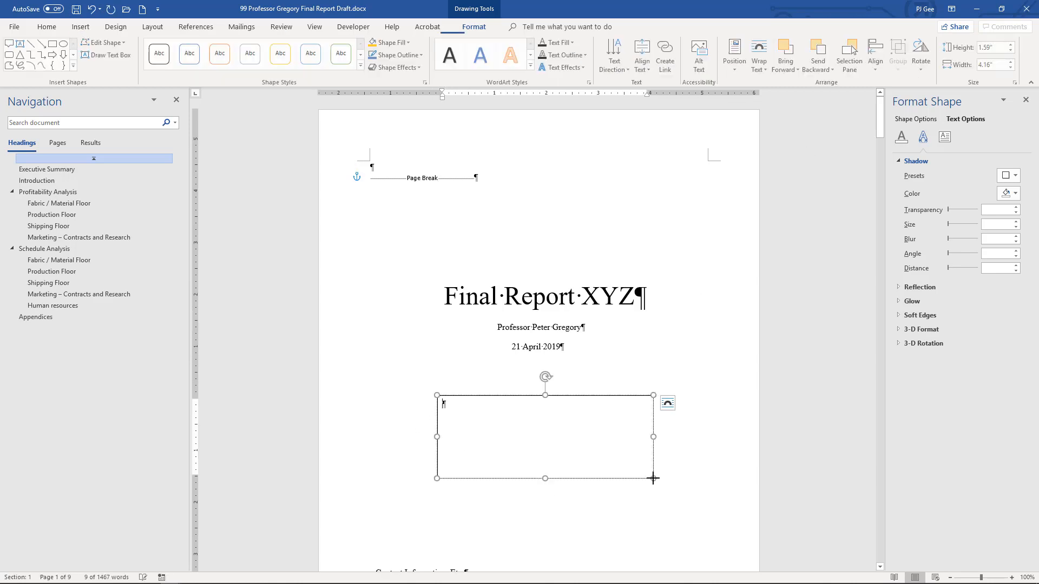
left_click(387, 338)
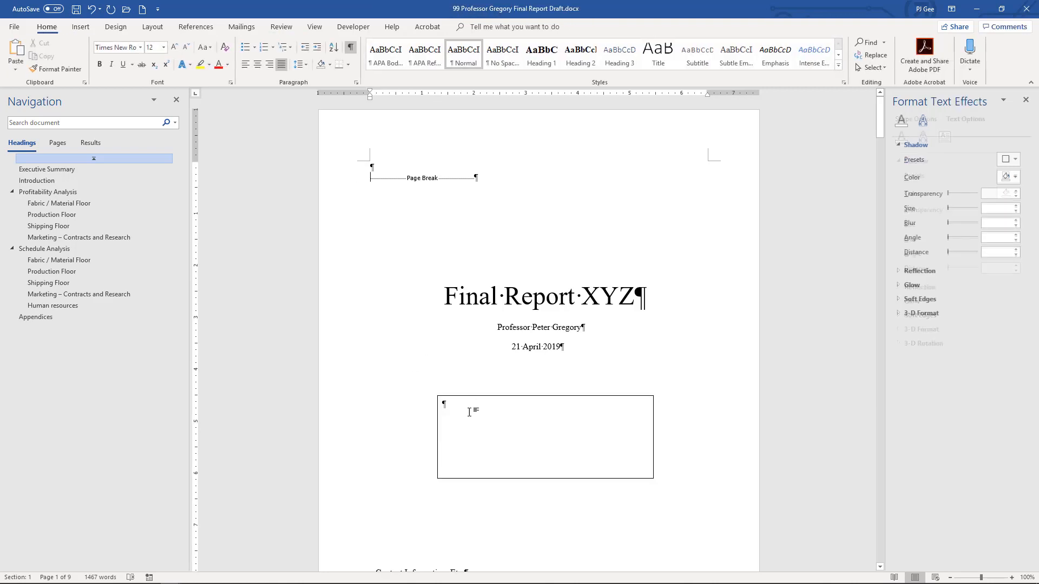
Move the empty text box so it is centered horizontally on the cover page
left_click(564, 396)
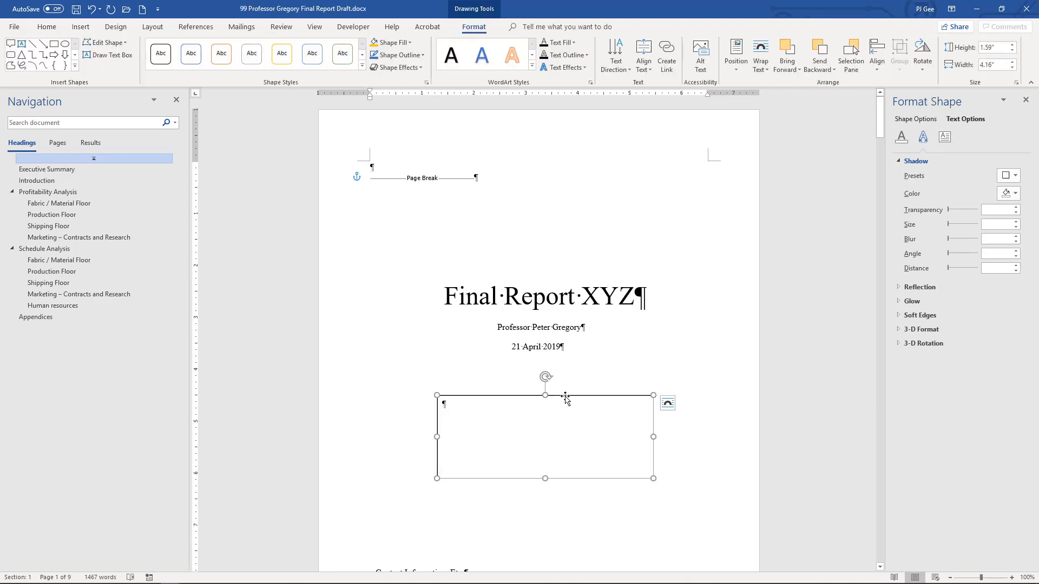
left_click_drag(575, 399, 550, 398)
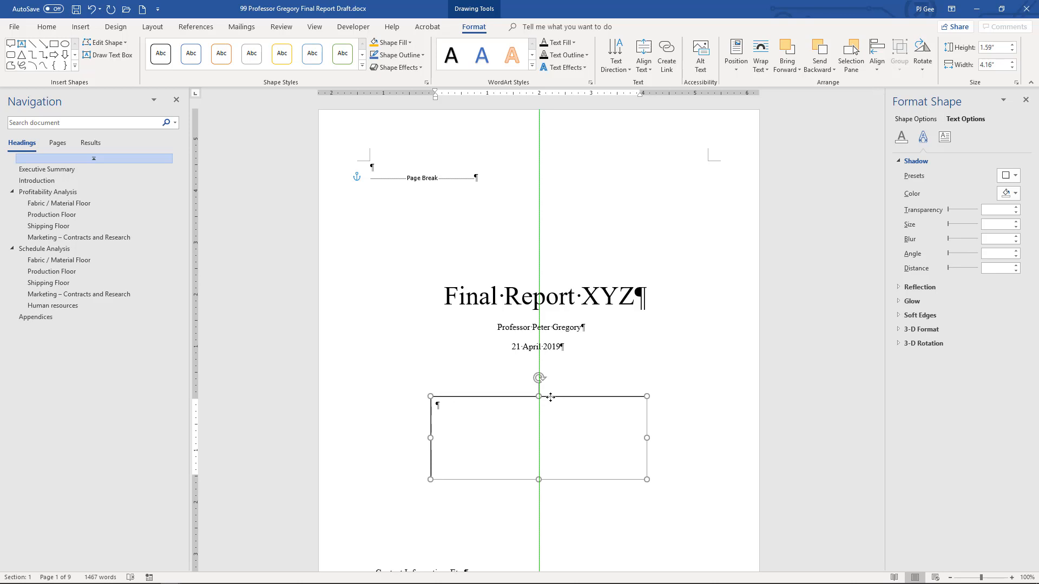
left_click_drag(550, 397, 549, 397)
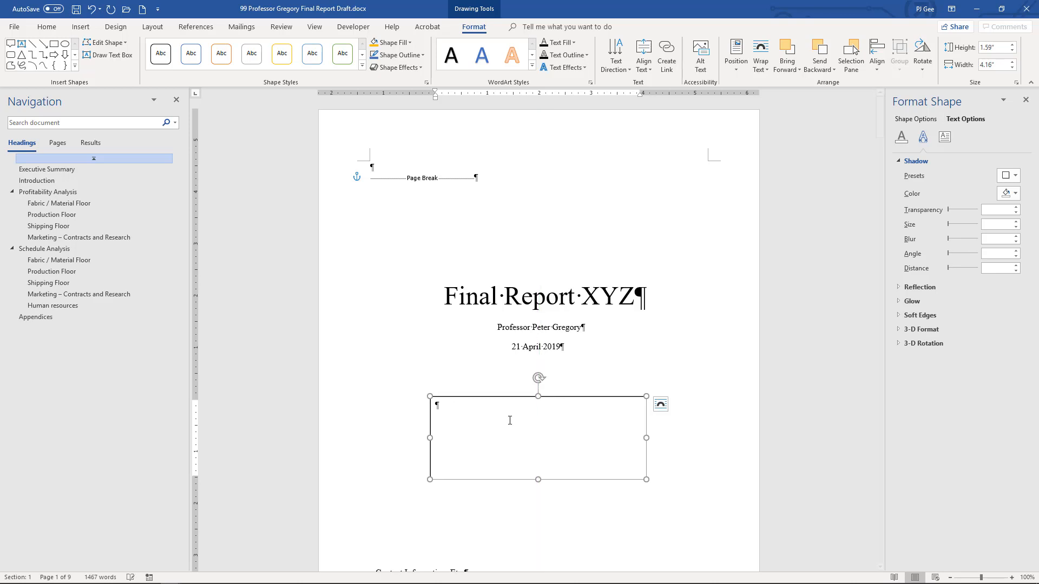
Show the fill settings of the empty text box and set its border to No Outline
right_click(603, 399)
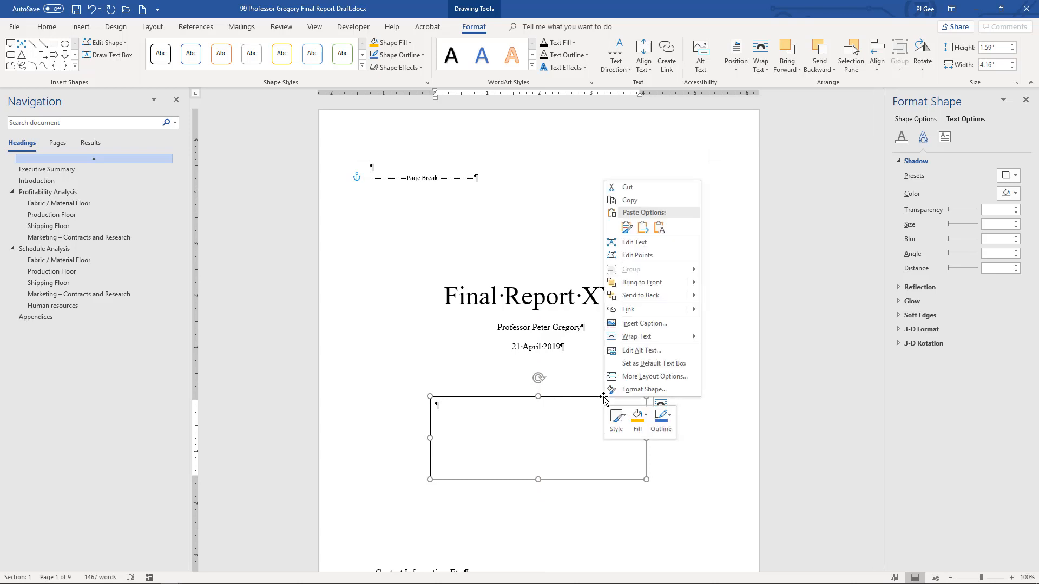
left_click(628, 394)
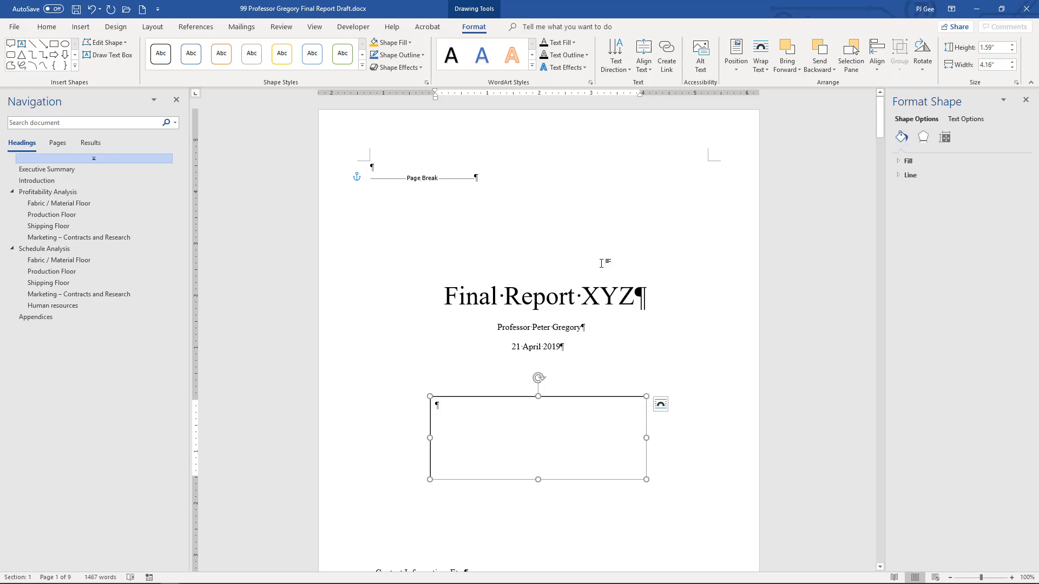
left_click(897, 161)
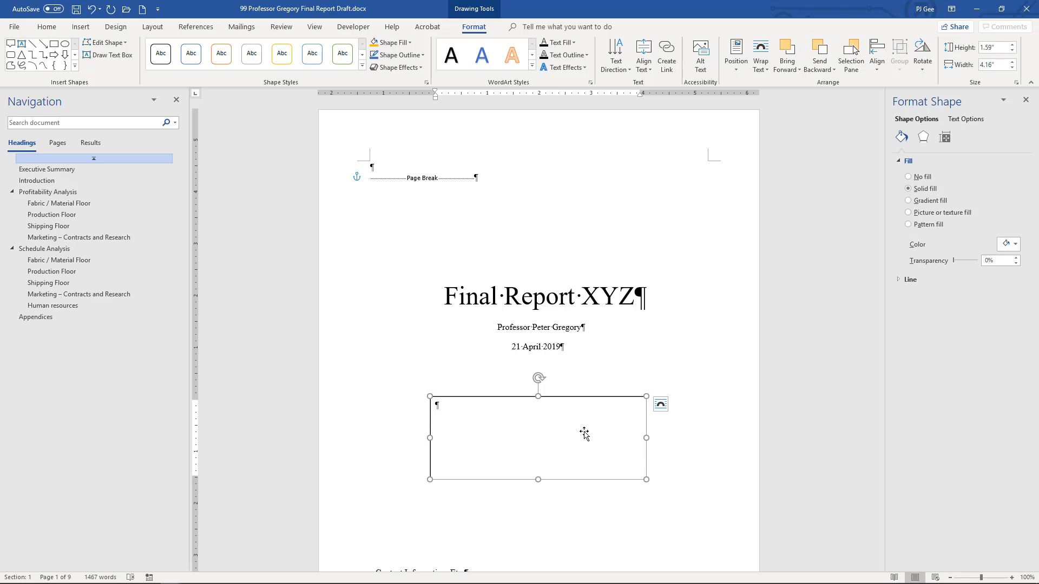
right_click(485, 399)
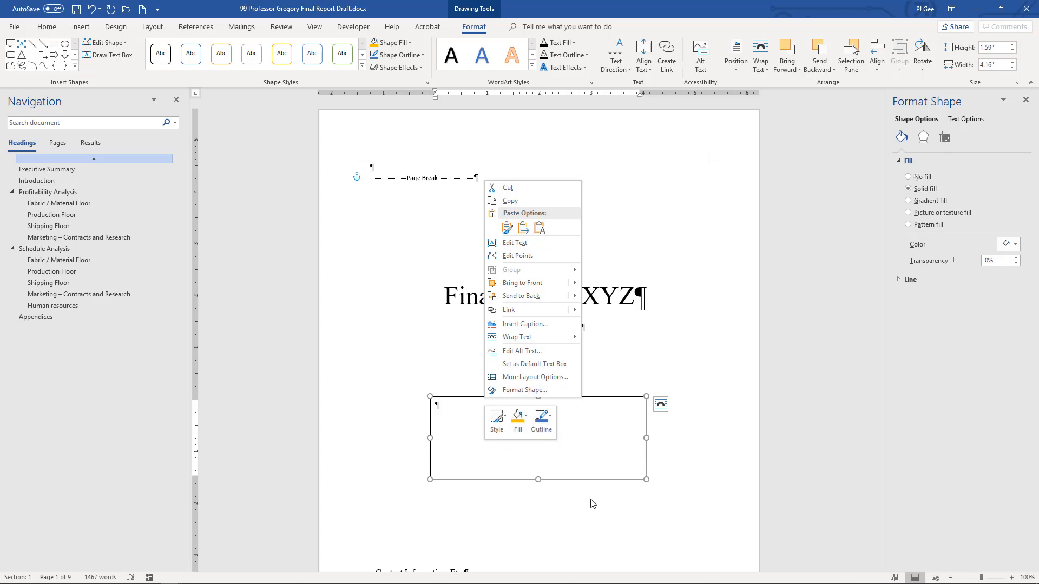
left_click(537, 426)
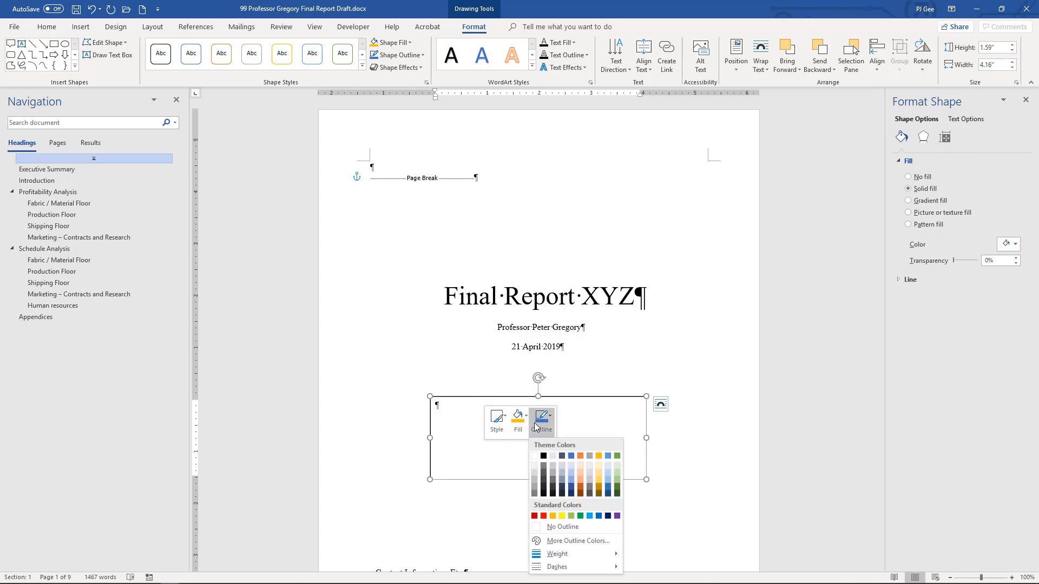
left_click(550, 528)
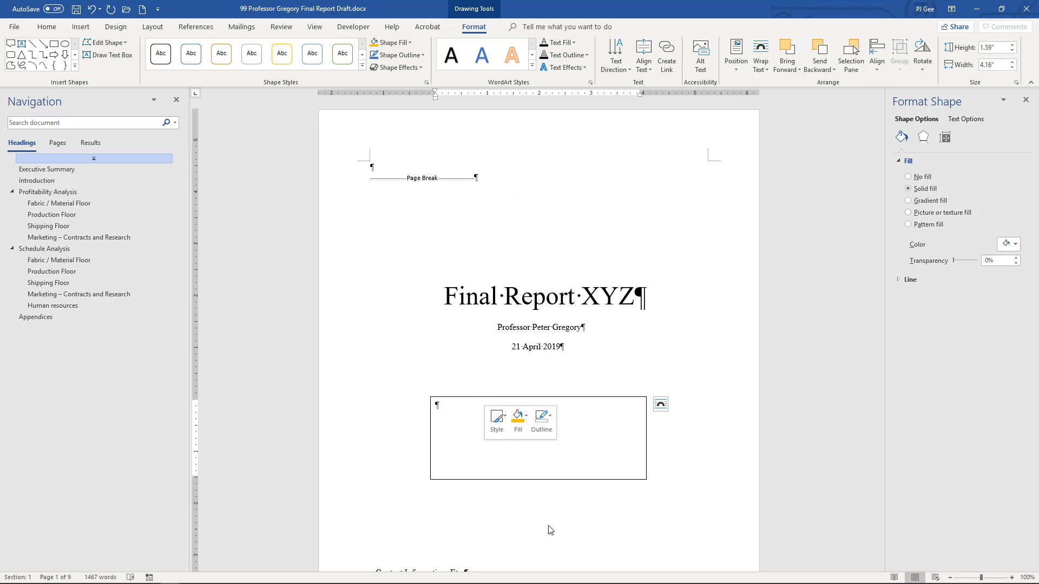
left_click(549, 399)
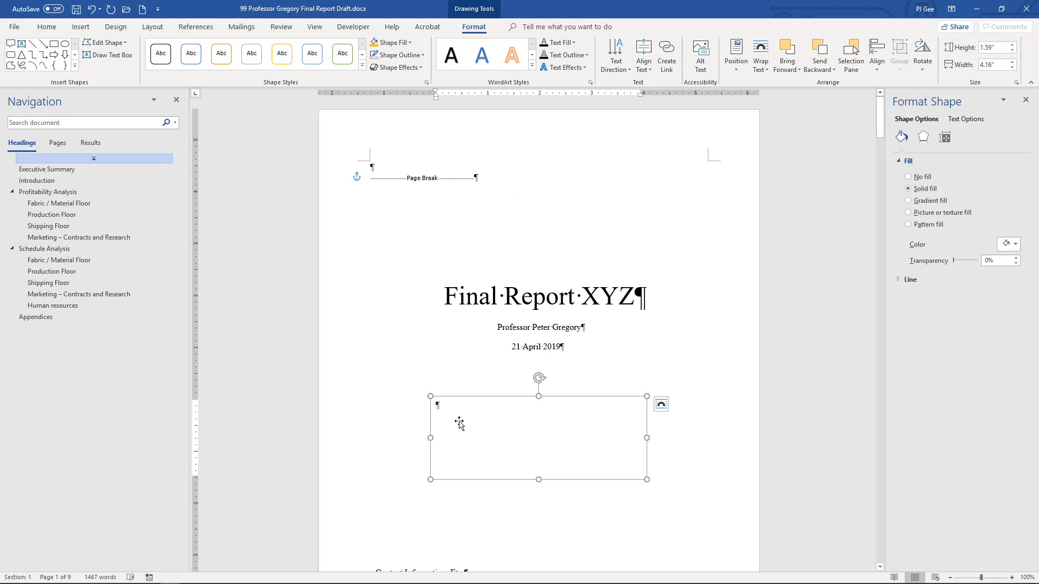
Enter "Hello" in the borderless text box and center the text
type("Hello")
left_click(400, 356)
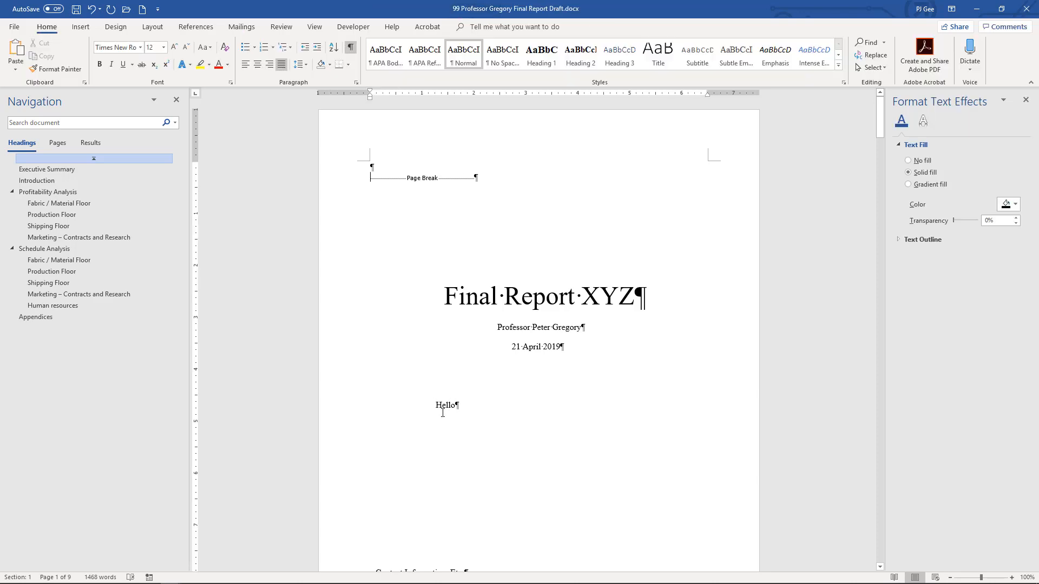
left_click_drag(436, 407, 461, 410)
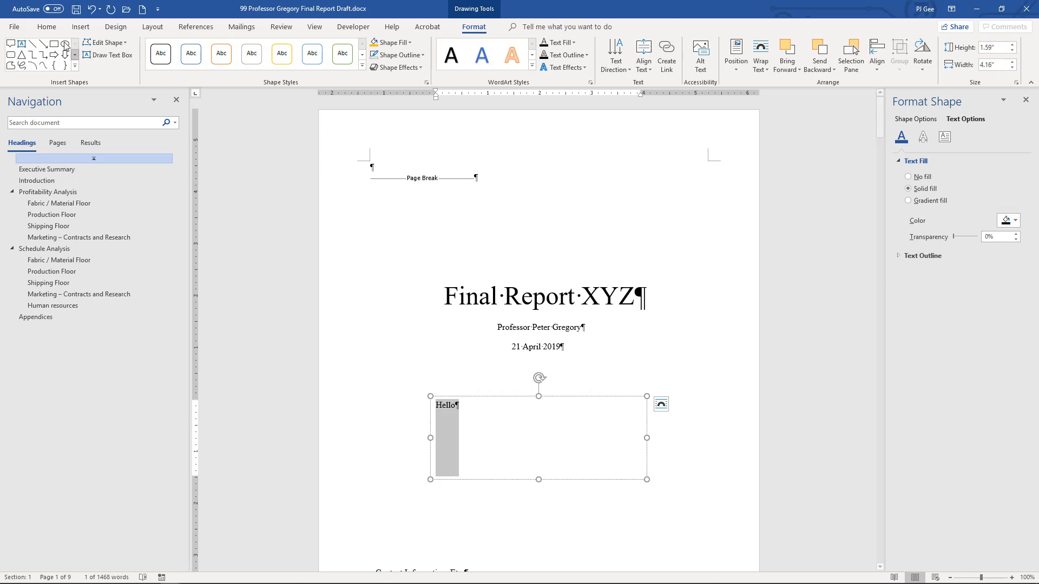
left_click(52, 31)
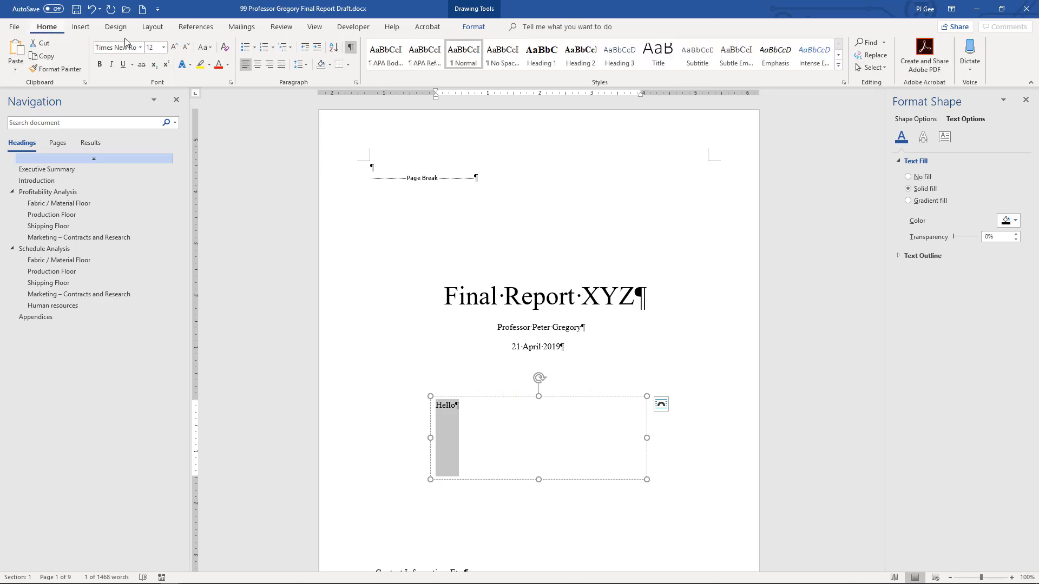
left_click(259, 69)
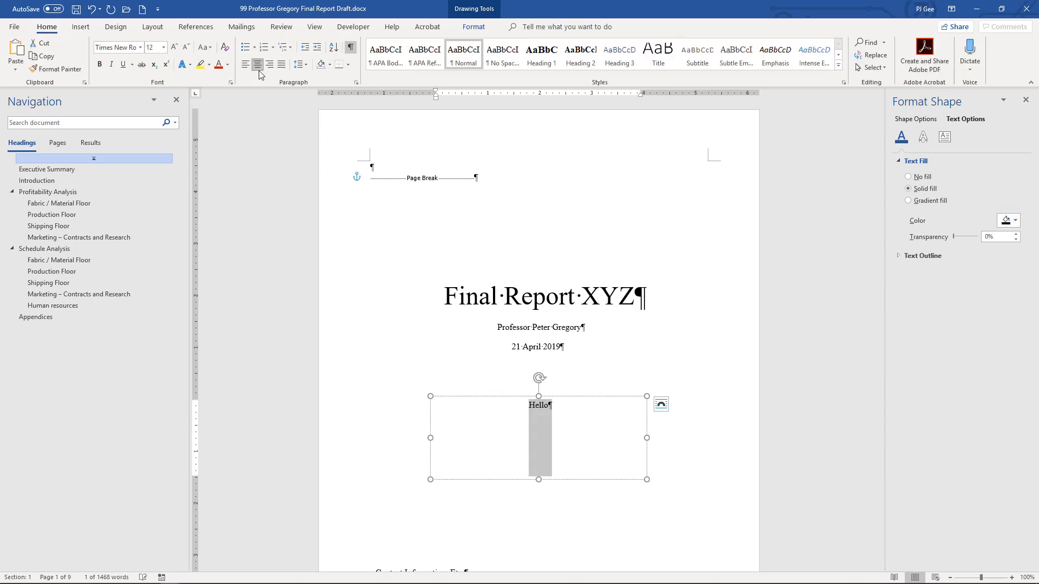
Delete the text box containing "Hello" from the cover page
left_click(498, 305)
left_click(542, 407)
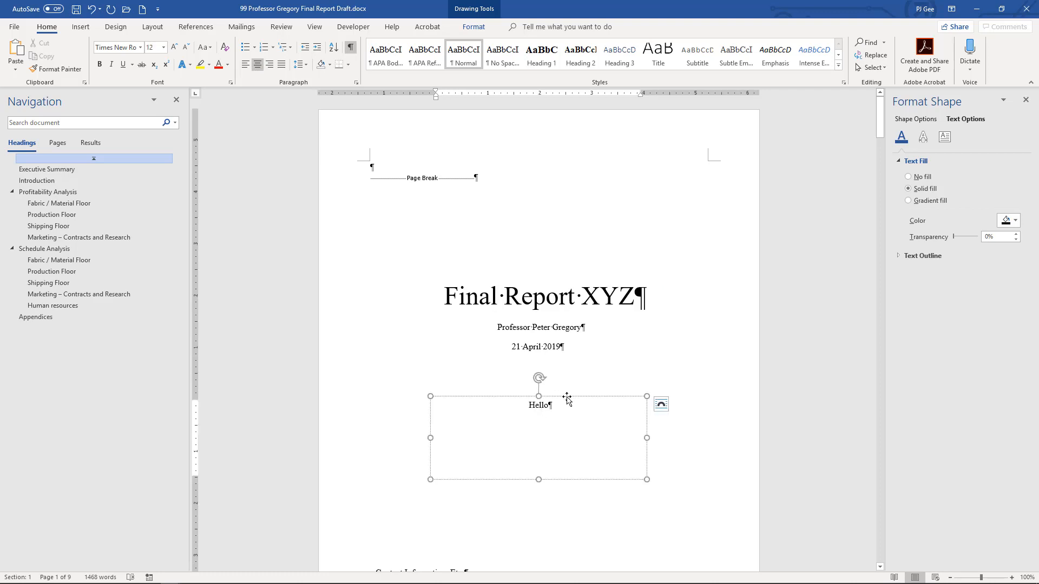
left_click(566, 397)
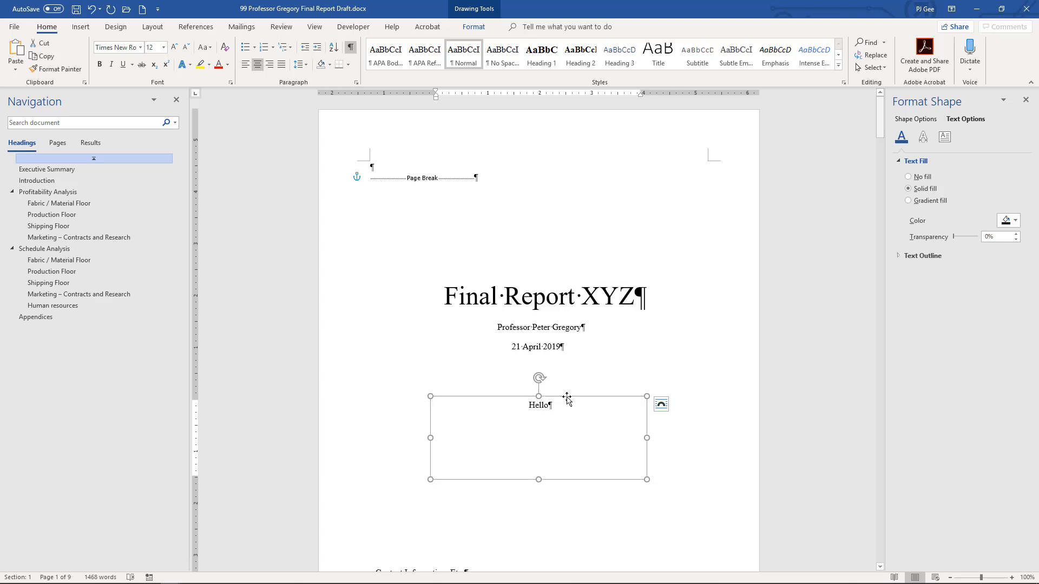
key("Delete")
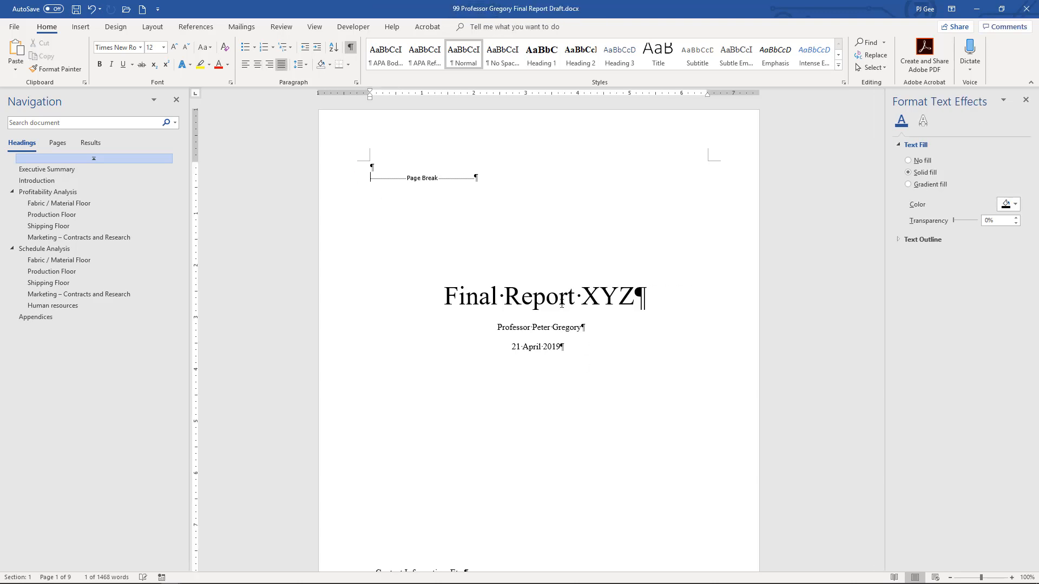
Move the title text box slightly higher on the cover page, centered horizontally
left_click(545, 296)
left_click(549, 277)
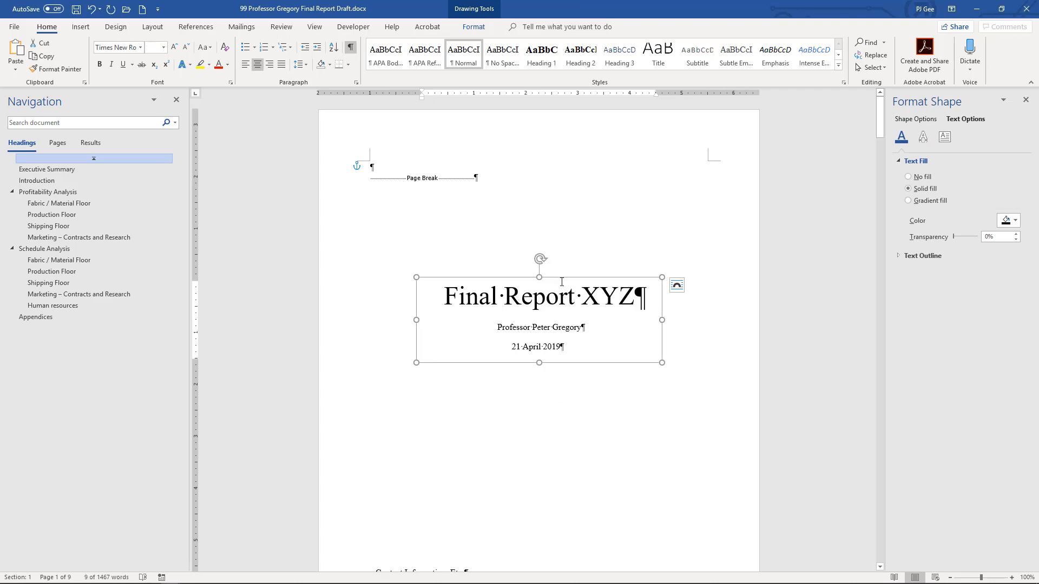
mouse_move(558, 278)
left_mouse_down()
mouse_move(546, 282)
mouse_move(553, 260)
left_mouse_up()
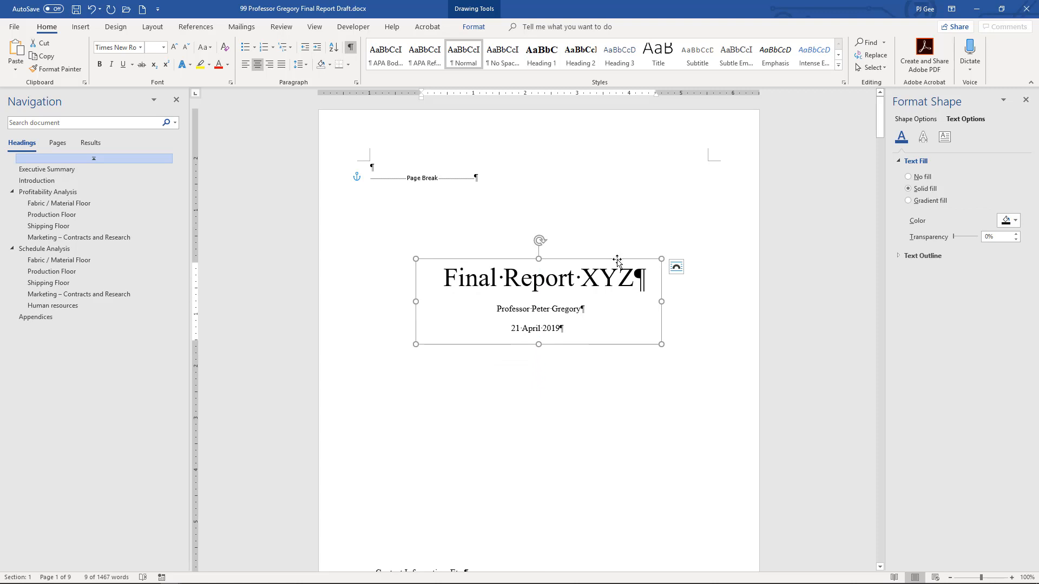
left_click_drag(615, 259, 572, 252)
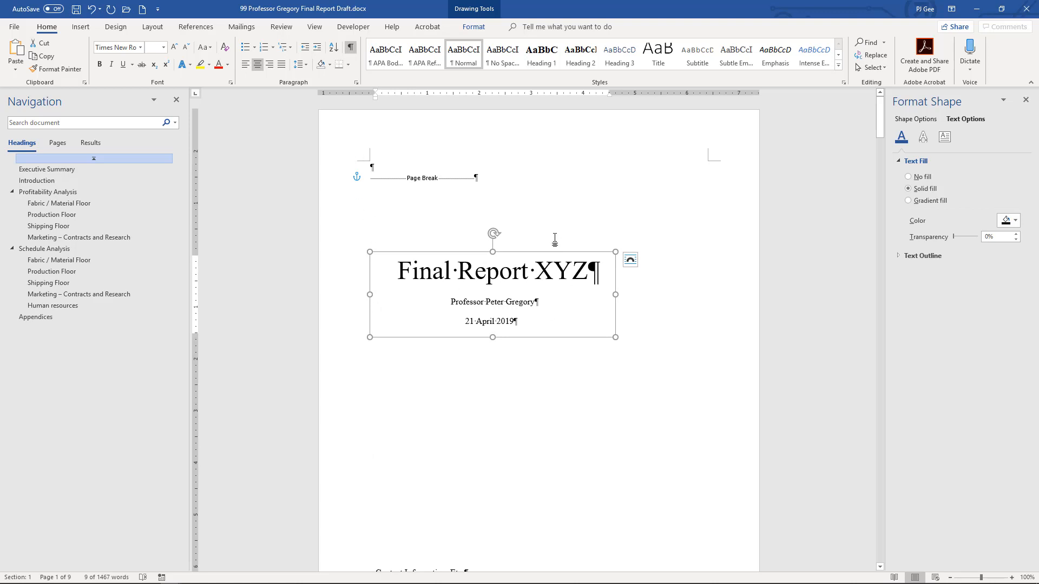
left_click_drag(550, 252, 587, 244)
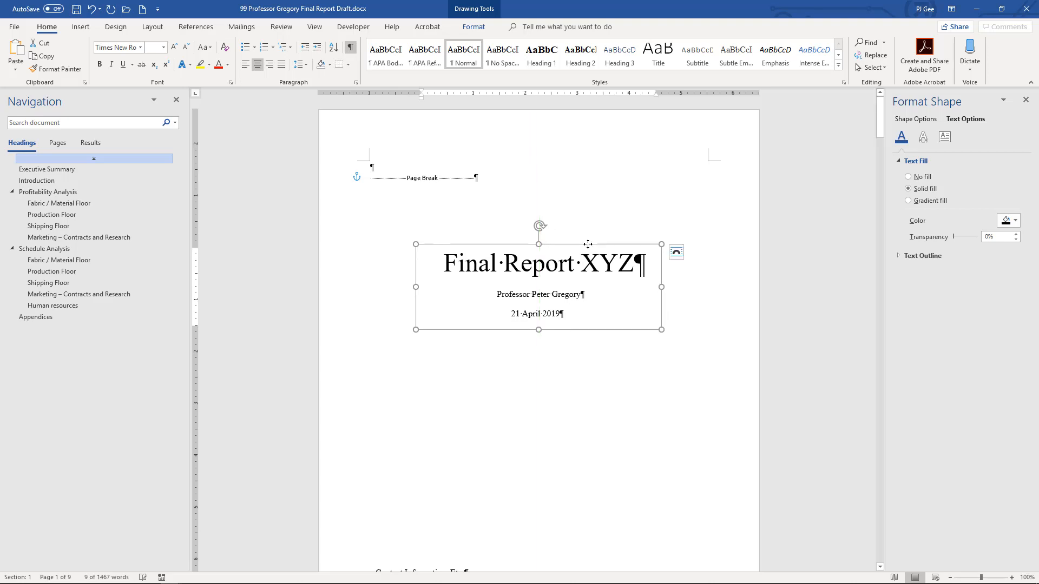
Move the "Contact Information, Etc." text box slightly lower at the foot of the cover page, aligned with the left margin
left_click_drag(879, 129, 879, 165)
left_click(431, 201)
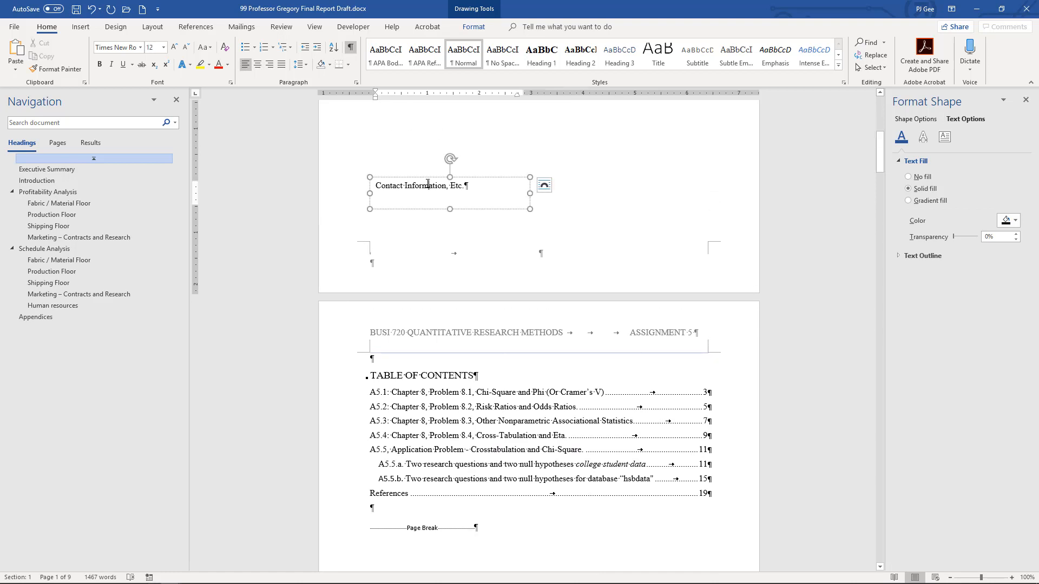
left_click(496, 253)
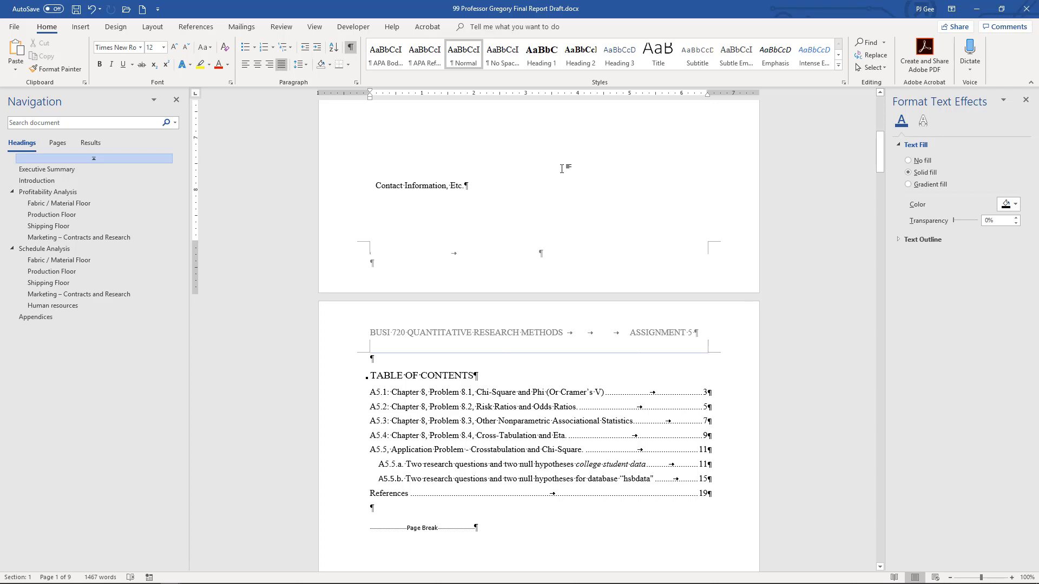
left_click(436, 191)
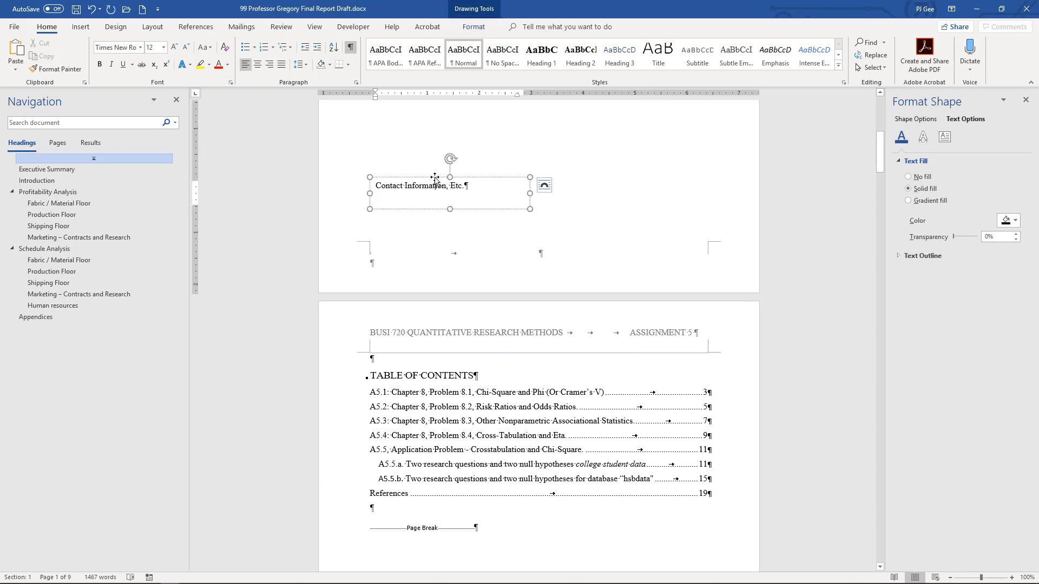
mouse_move(434, 177)
left_mouse_down()
mouse_move(530, 173)
mouse_move(654, 198)
mouse_move(465, 162)
mouse_move(434, 186)
left_mouse_up()
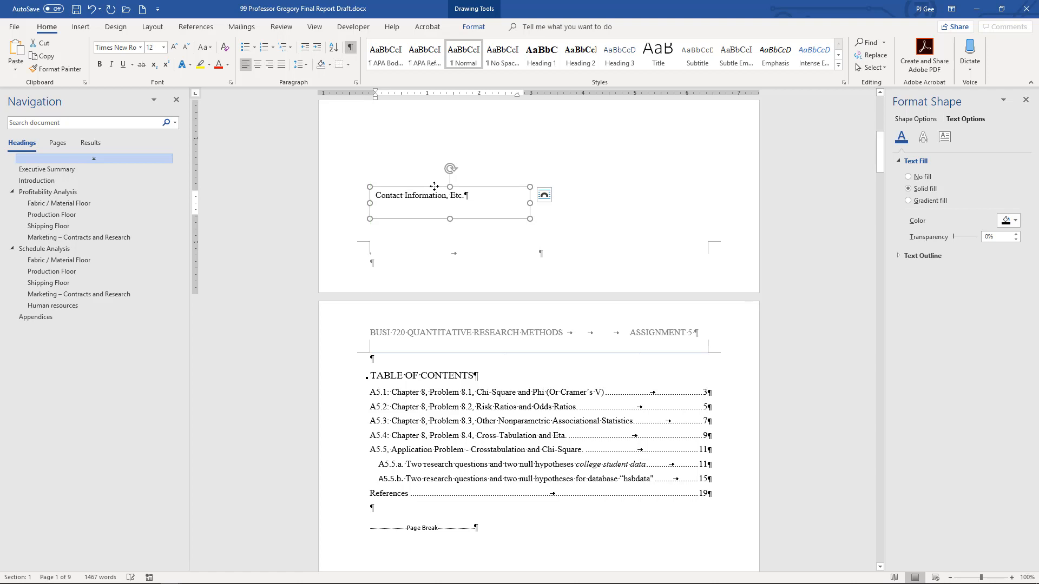
Move the "Contact Information, Etc." text box higher on the cover page and enlarge it to nearly the full text width
left_click(550, 199)
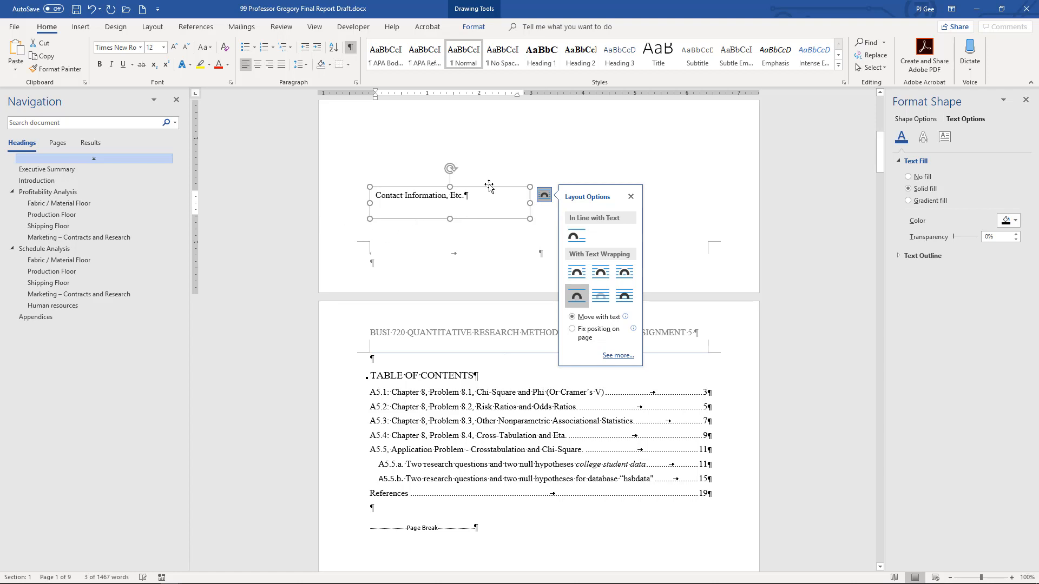
left_click_drag(489, 186, 489, 130)
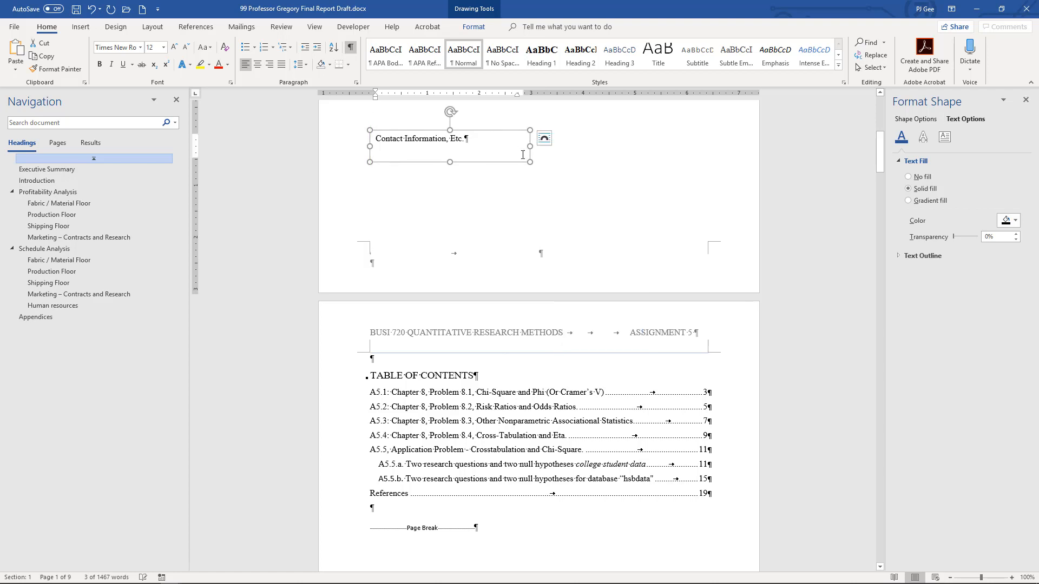
left_click_drag(530, 162, 677, 221)
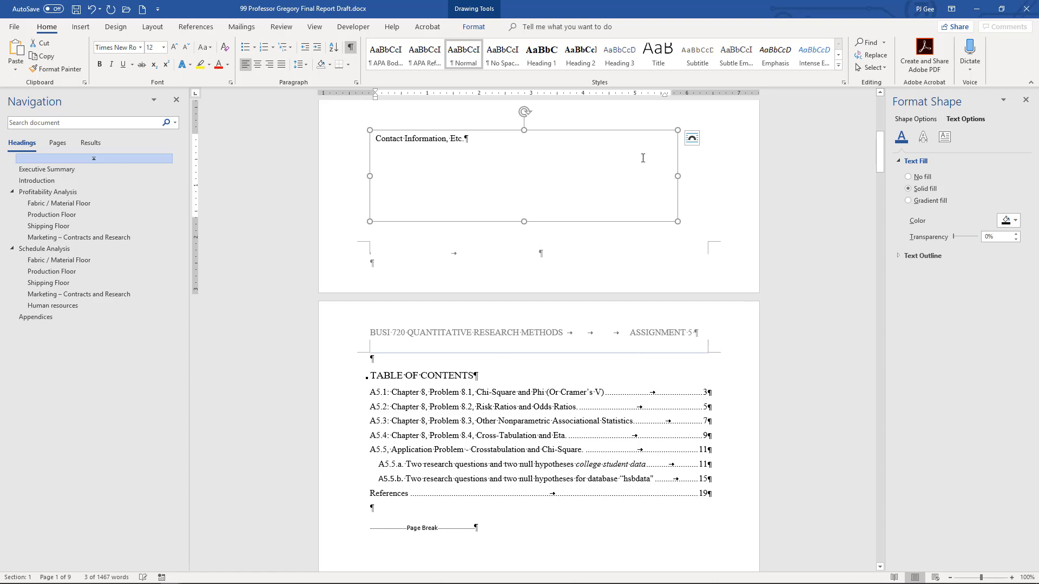
left_click_drag(623, 131, 644, 131)
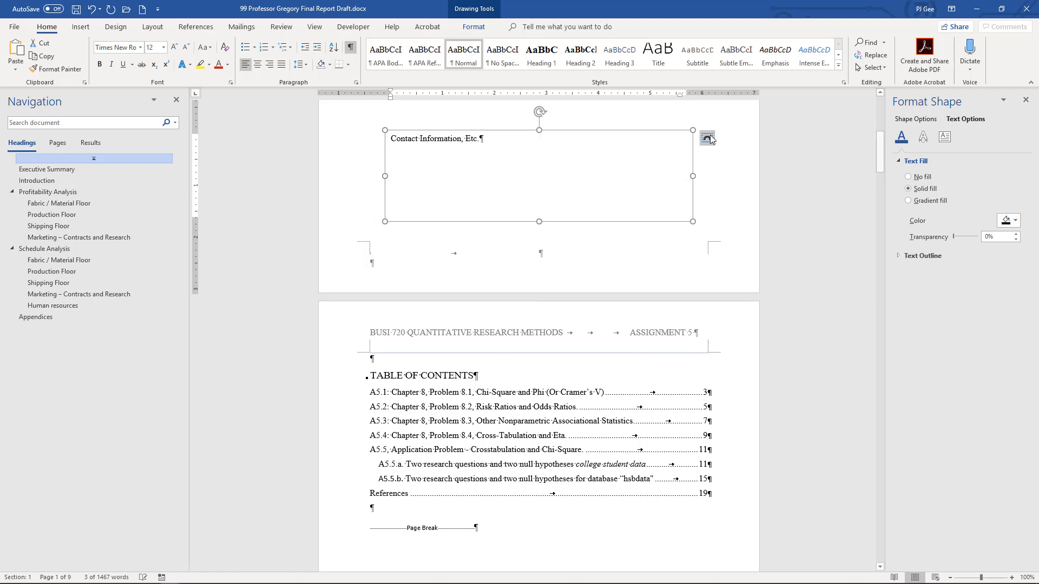
Set the text wrapping of the "Contact Information, Etc." text box to Square
left_click(707, 138)
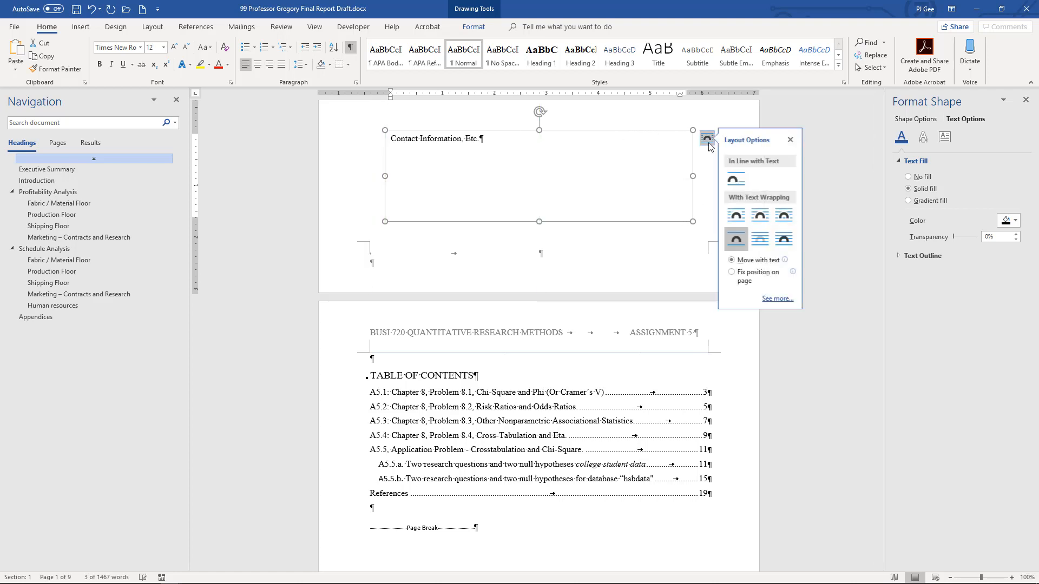
left_click(739, 245)
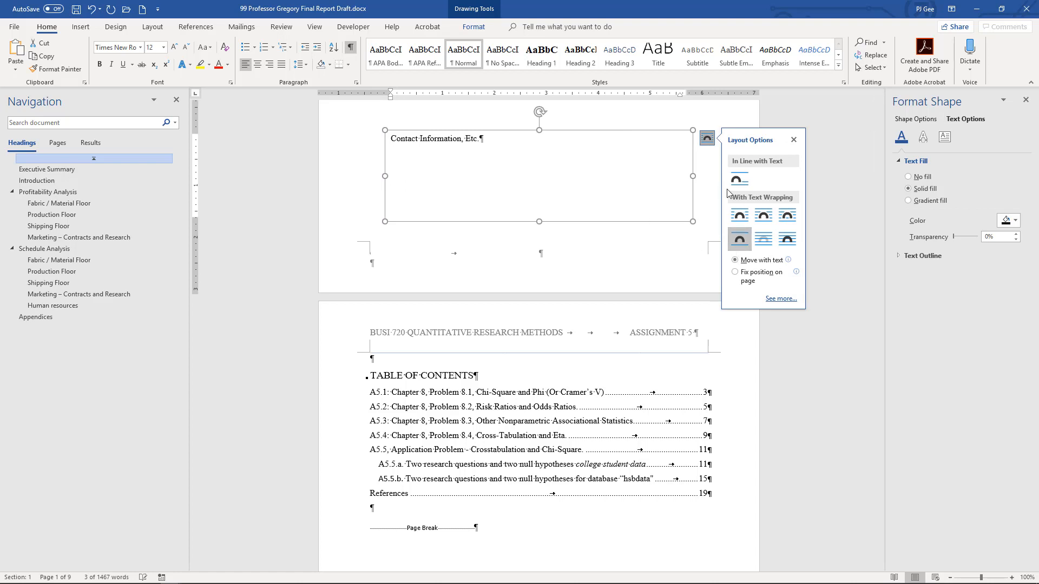
left_click(742, 218)
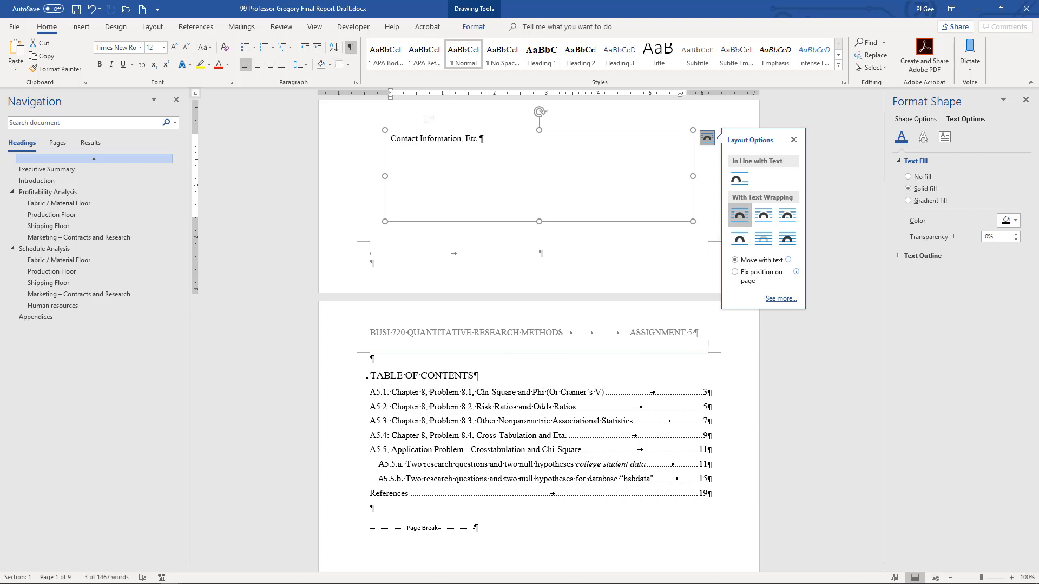
left_click(694, 177)
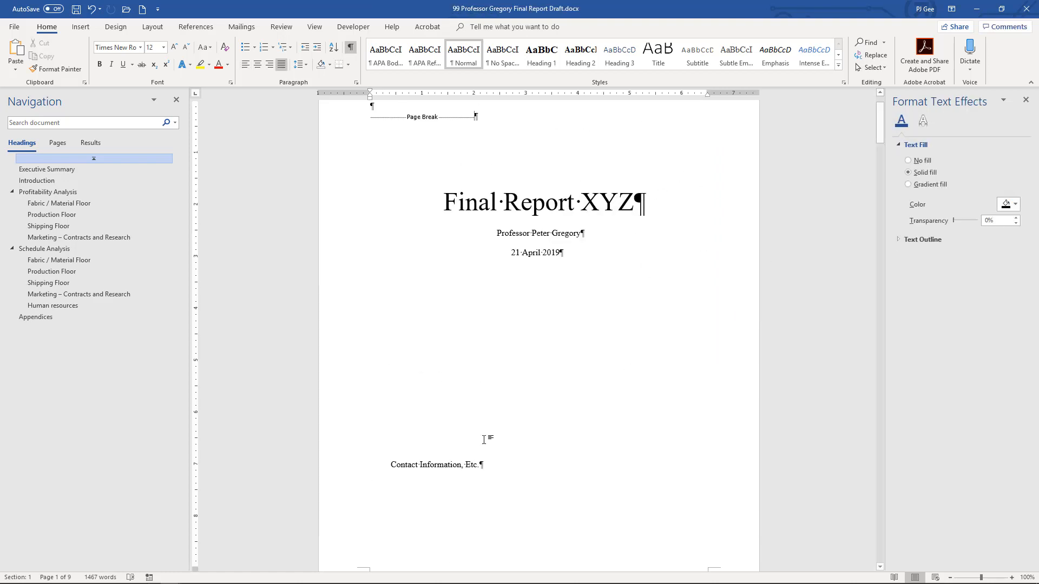
Shrink the "Contact Information, Etc." text box in height and width so it closely surrounds its text
left_click(493, 464)
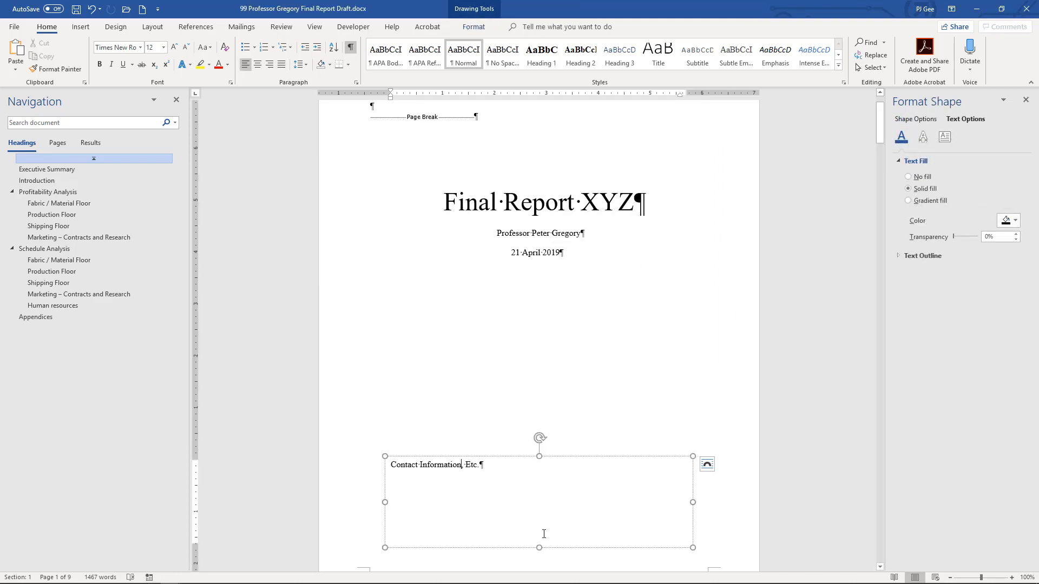
left_click_drag(539, 547, 538, 511)
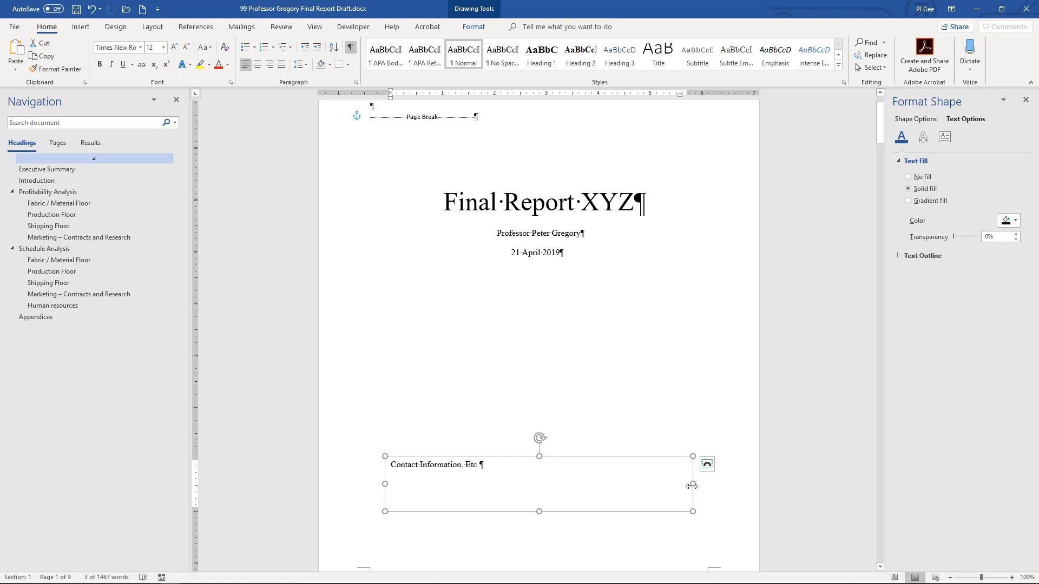
left_click_drag(692, 484, 495, 497)
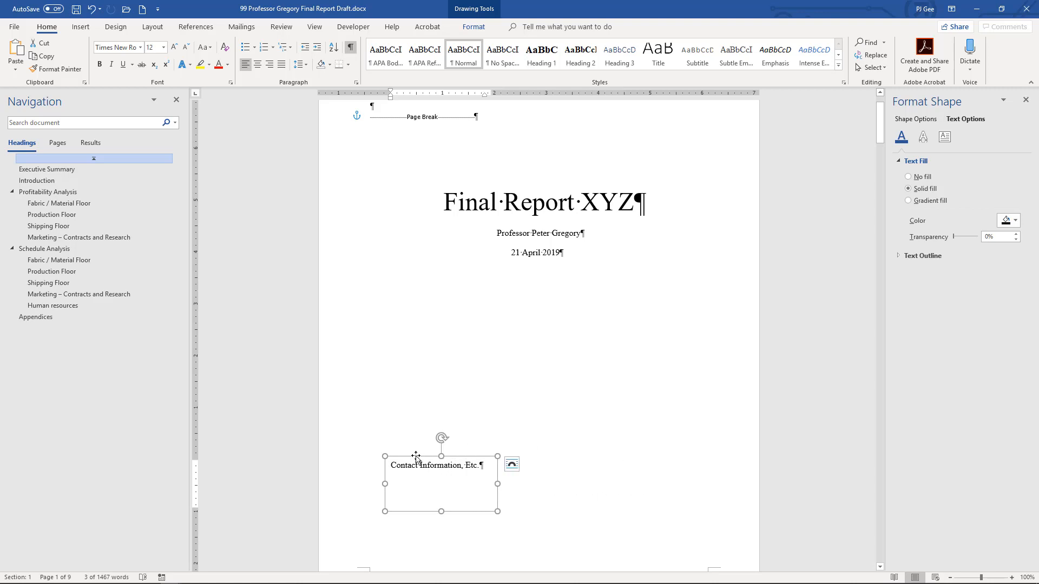
left_click(511, 469)
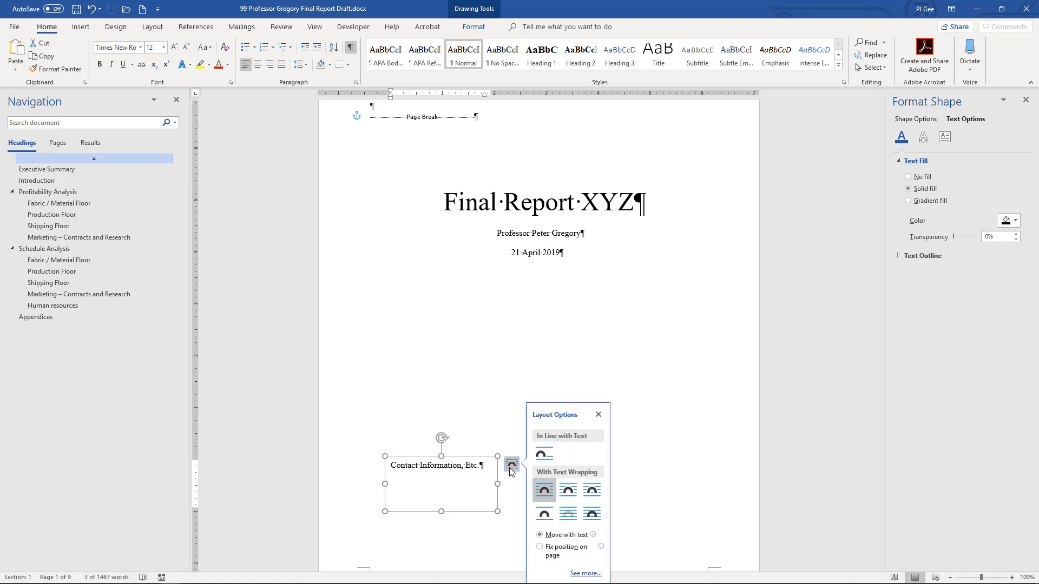
left_click(582, 403)
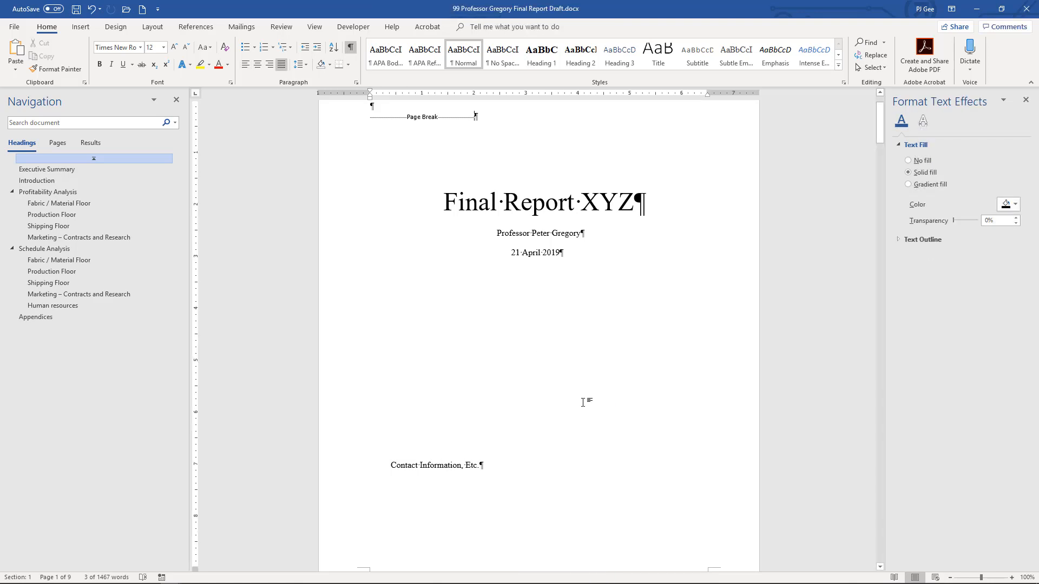
Move the contact information text box slightly lower on the cover page and reduce its height to fit the single line
left_click(463, 468)
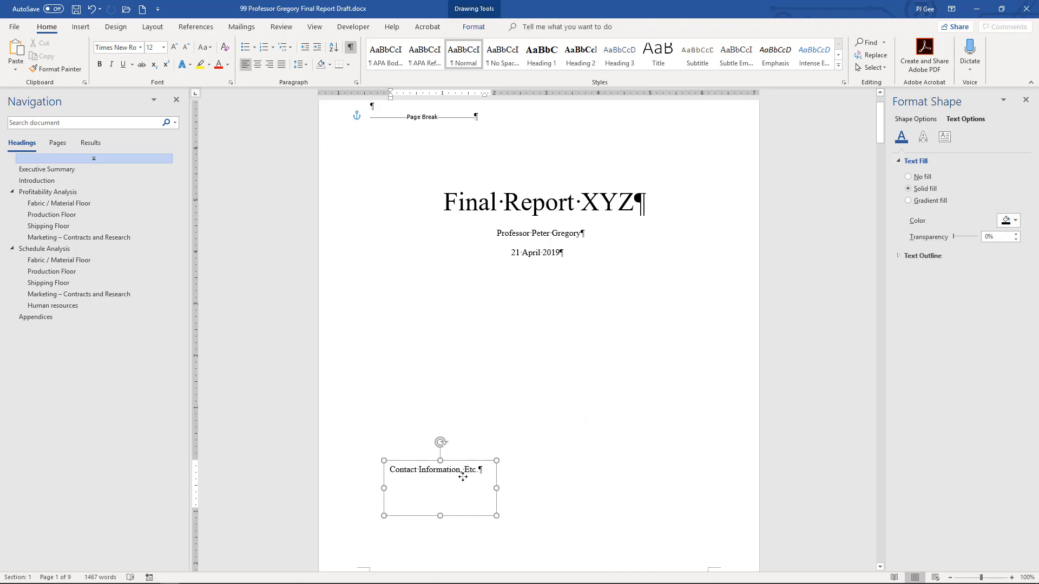
left_click_drag(462, 476, 463, 503)
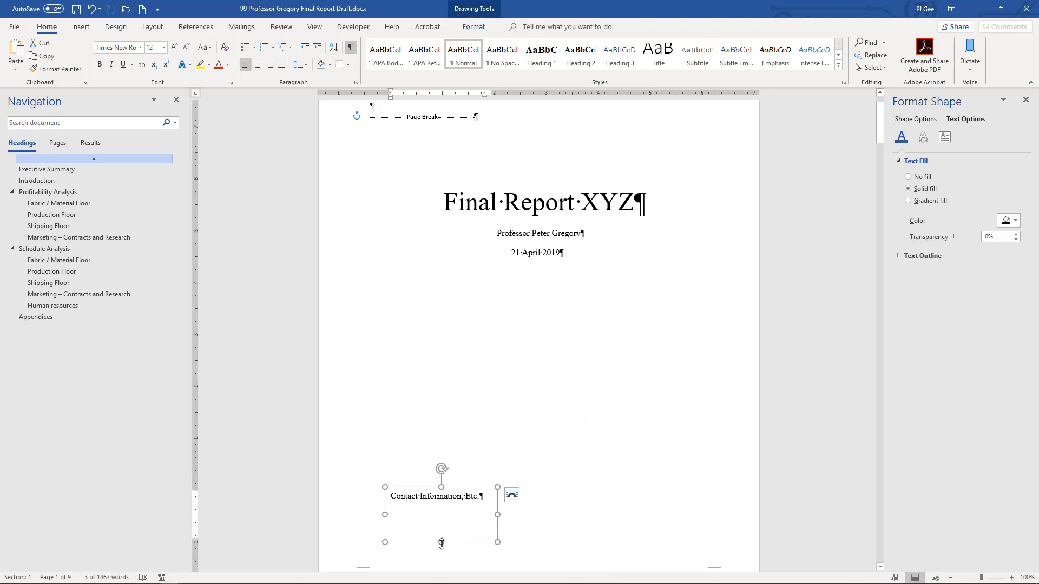
left_click_drag(441, 542, 440, 519)
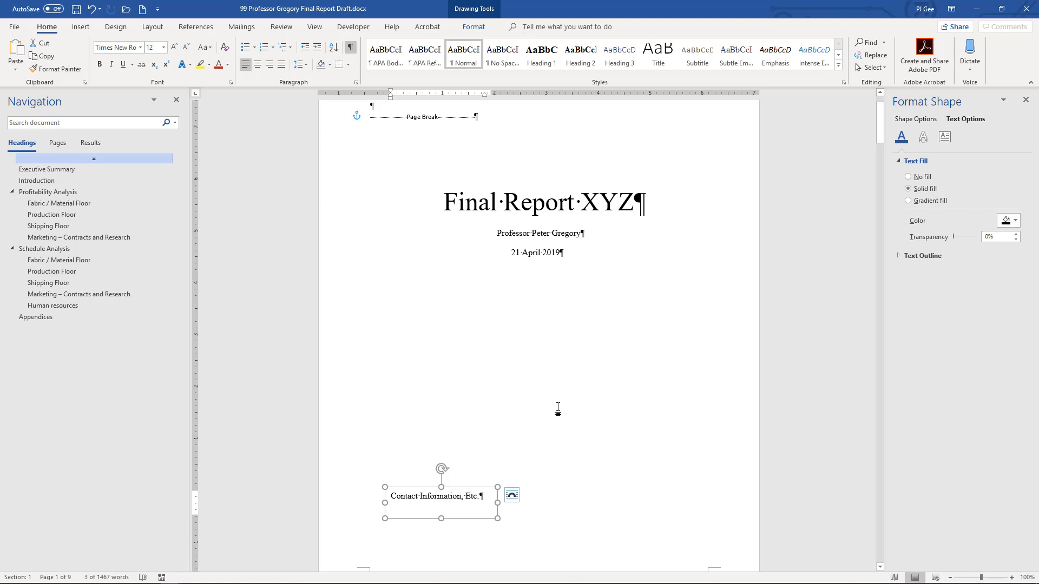
Replace "BUSI 720 QUANTITATIVE RESEARCH METHODS" in the header of the table of contents page with "Final Report"
left_click_drag(880, 123, 880, 116)
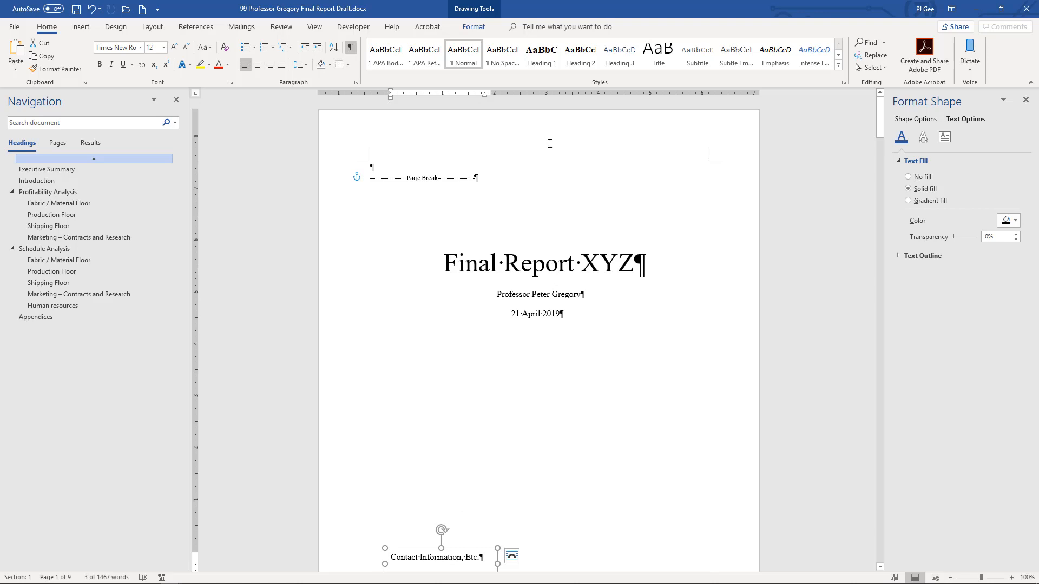
left_click_drag(879, 118, 881, 167)
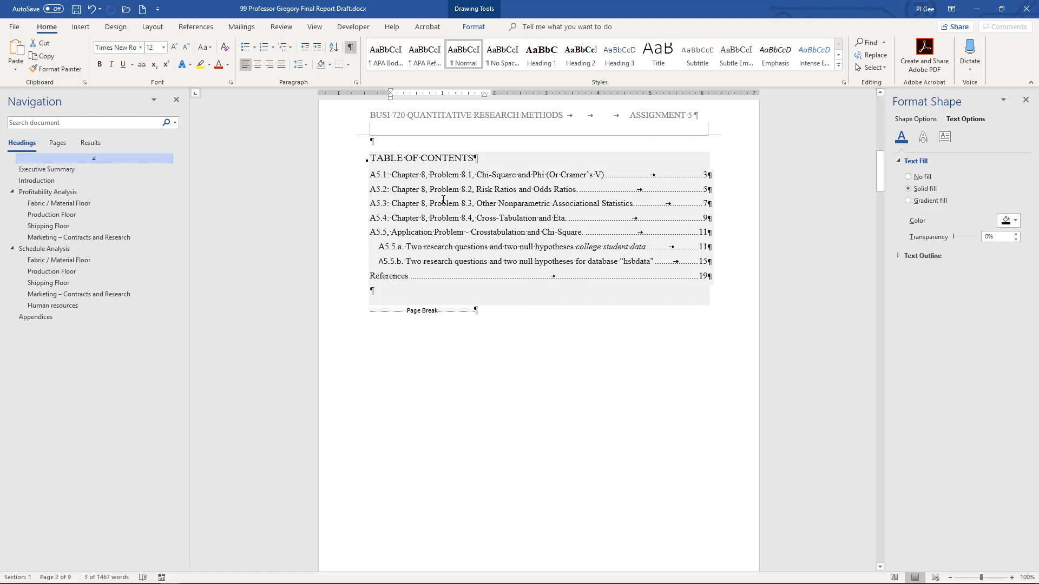
left_click(437, 122)
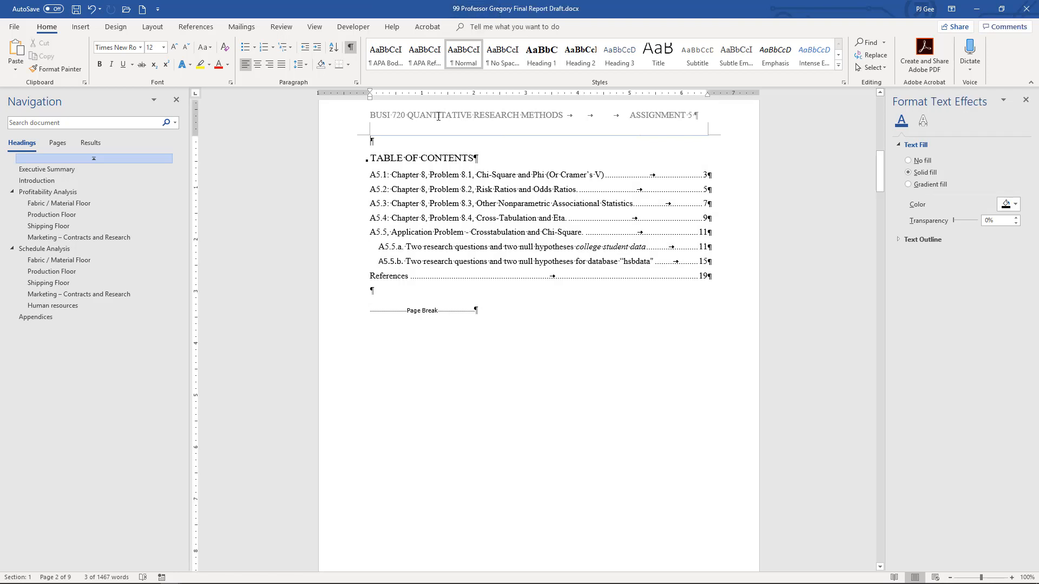
double_click(438, 115)
left_click_drag(560, 115, 377, 119)
key("Delete")
type("Final")
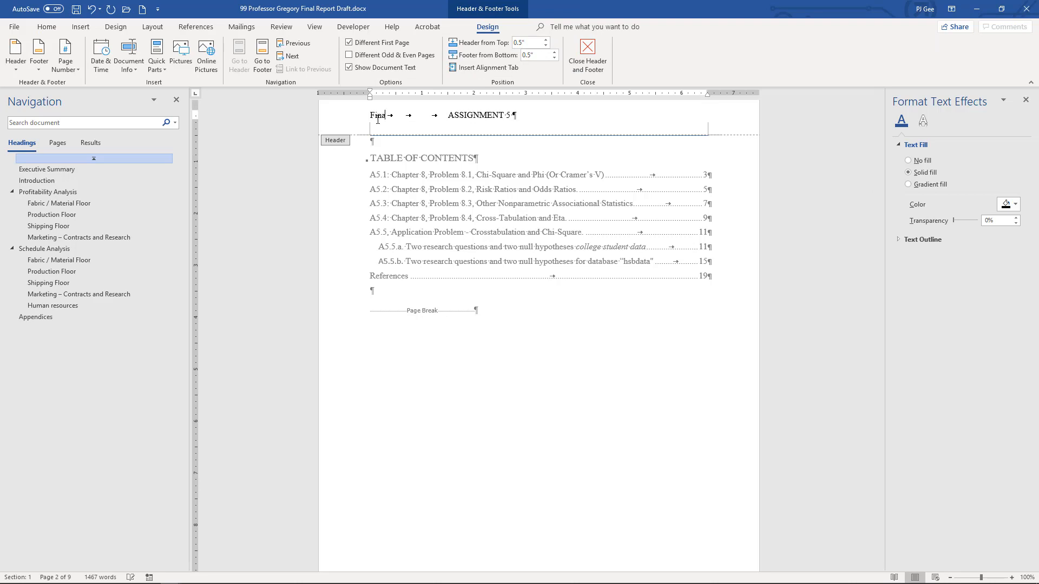
type(" Report")
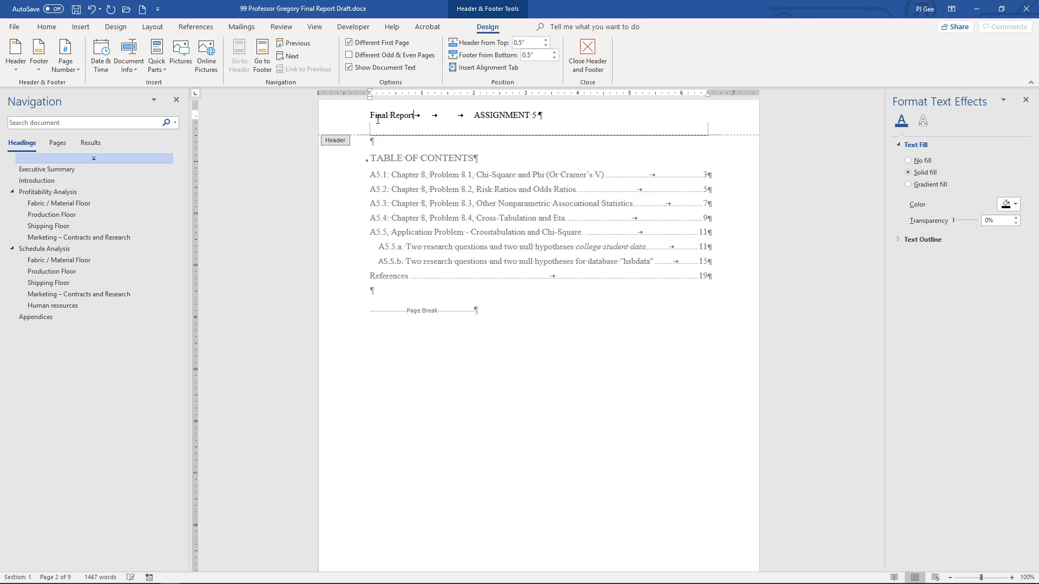
Remove the tabs and "ASSIGNMENT 5" after "Final Report" in the header and add "Date" on a second line
key("Delete")
key("Delete")
key("Delete")
key("Delete")
key("Delete")
key("Delete")
key("Delete")
key("Delete")
key("Delete")
key("Delete")
key("Delete")
key("Delete")
key("Return")
type("Date")
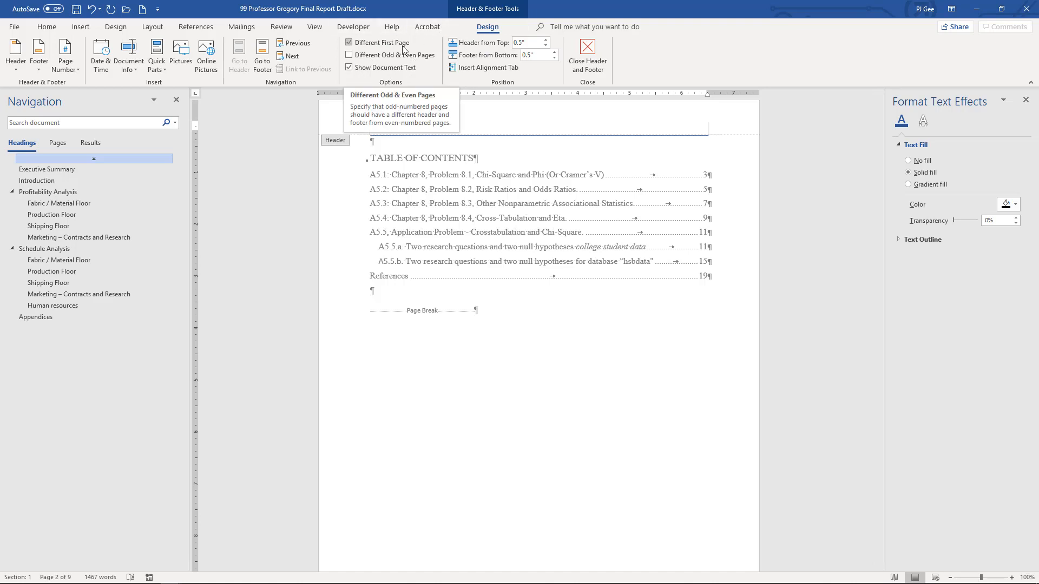
Turn off the Different First Page option, leave the header, and return to the cover page
left_click(349, 48)
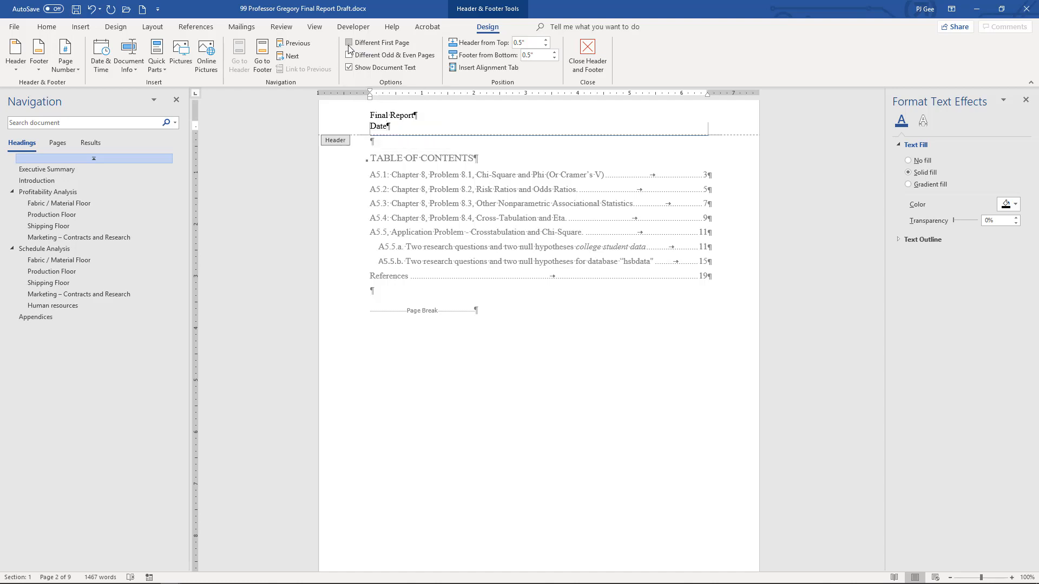
double_click(453, 232)
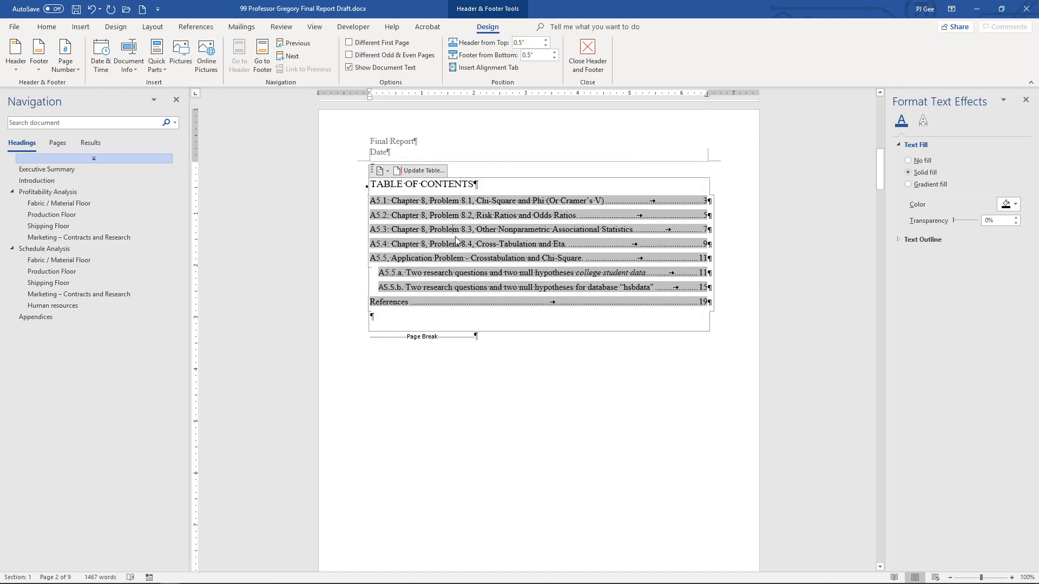
left_click(663, 402)
left_click_drag(879, 163, 877, 111)
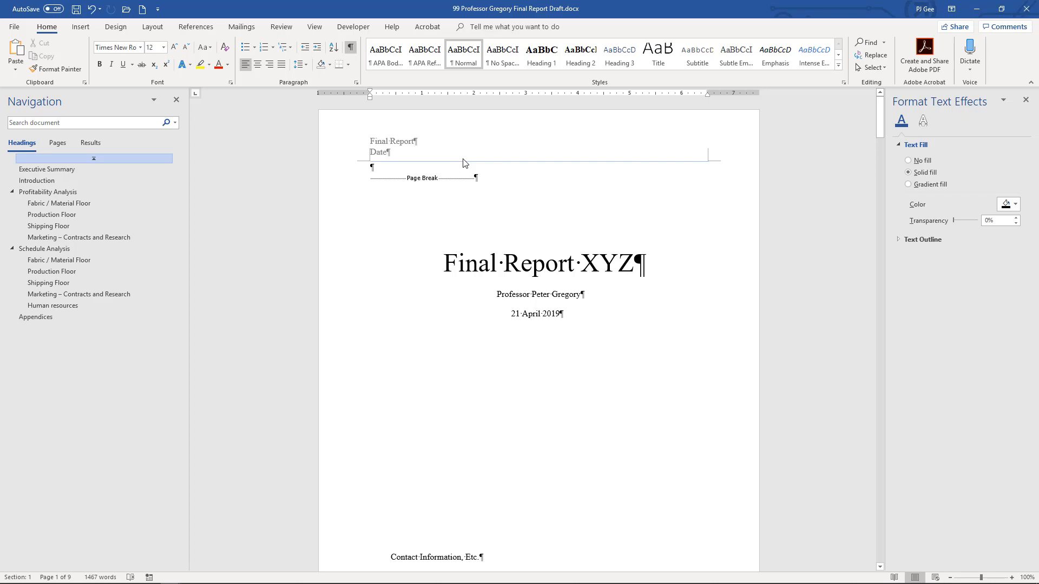
Reopen the cover page header and turn the Different First Page option back on
double_click(469, 148)
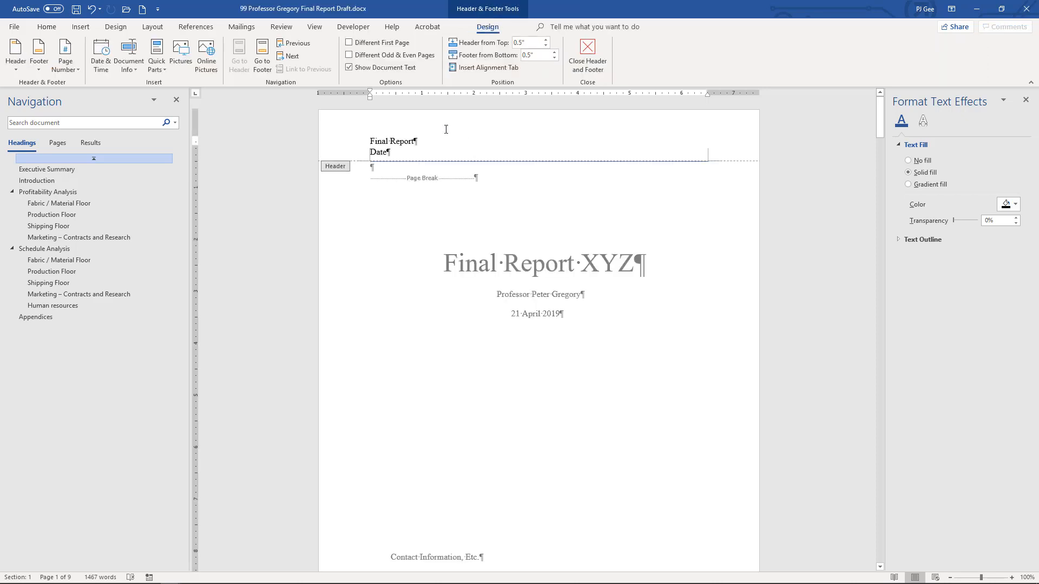
left_click(349, 42)
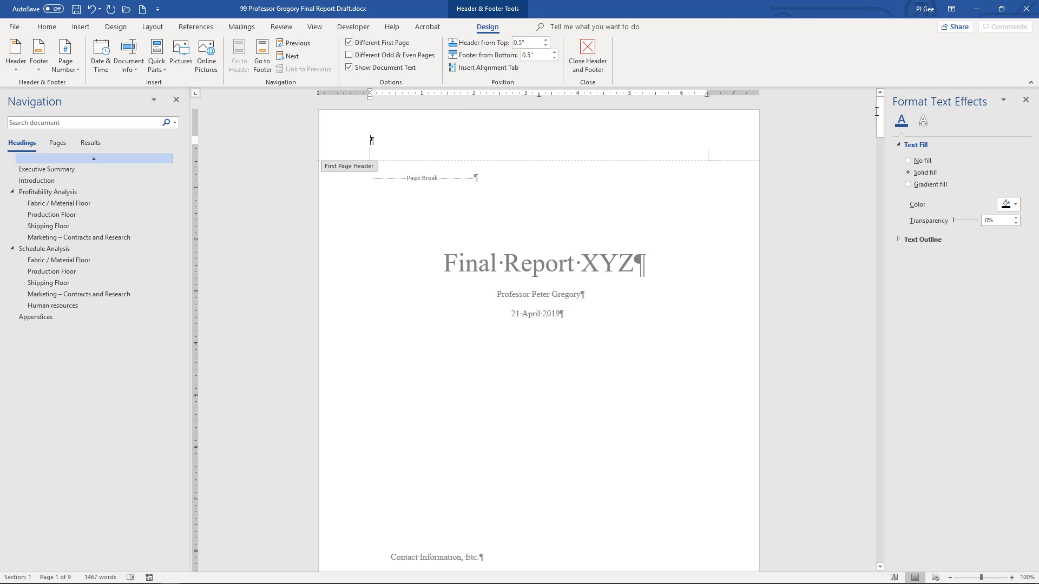
left_click_drag(880, 110, 886, 161)
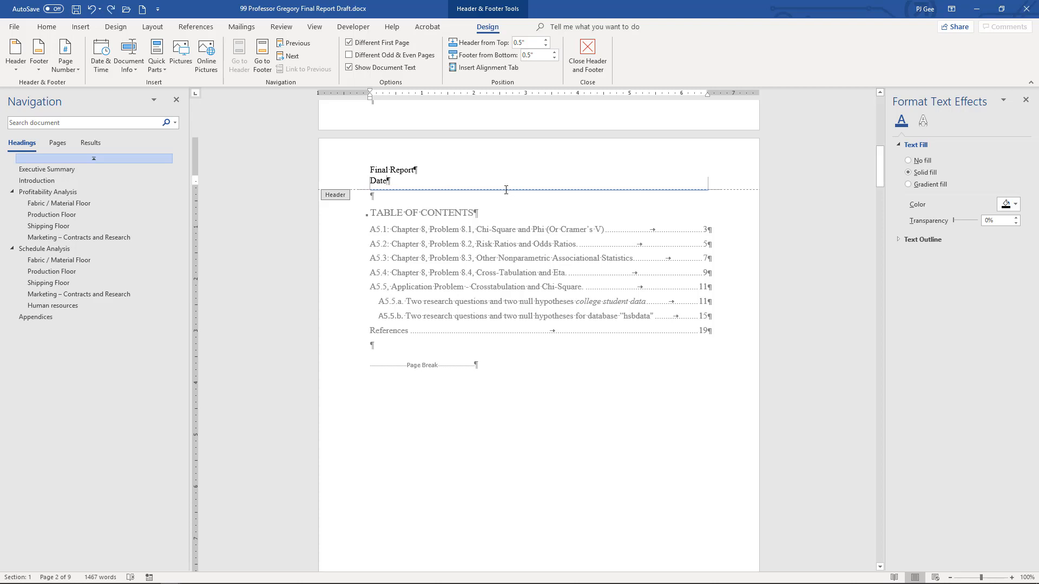
Nudge the horizontal line beneath the page 2 header text and return the cursor to the end of "Final Report"
left_click(506, 191)
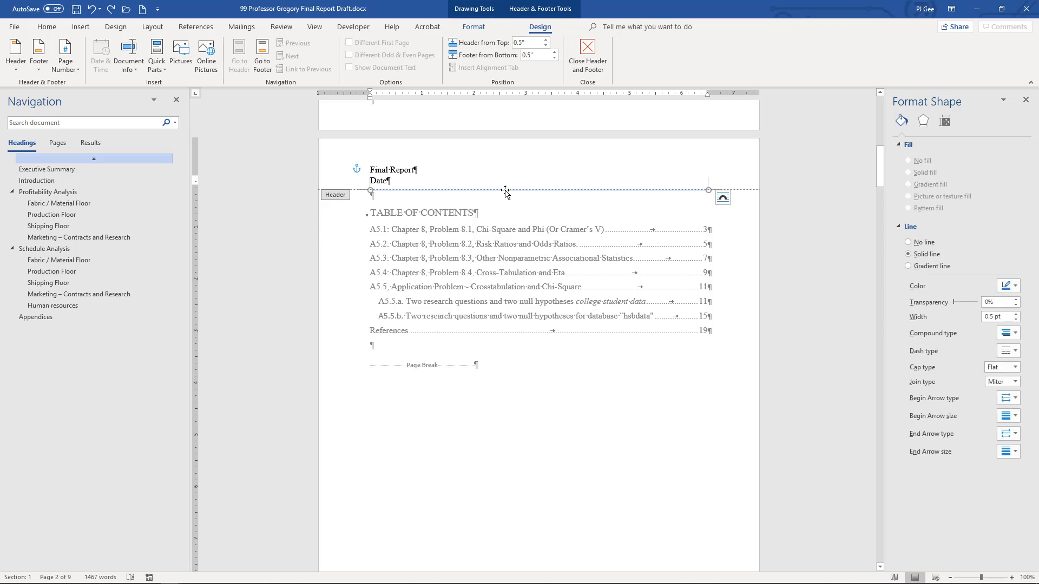
mouse_move(505, 190)
left_mouse_down()
mouse_move(504, 203)
mouse_move(503, 190)
left_mouse_up()
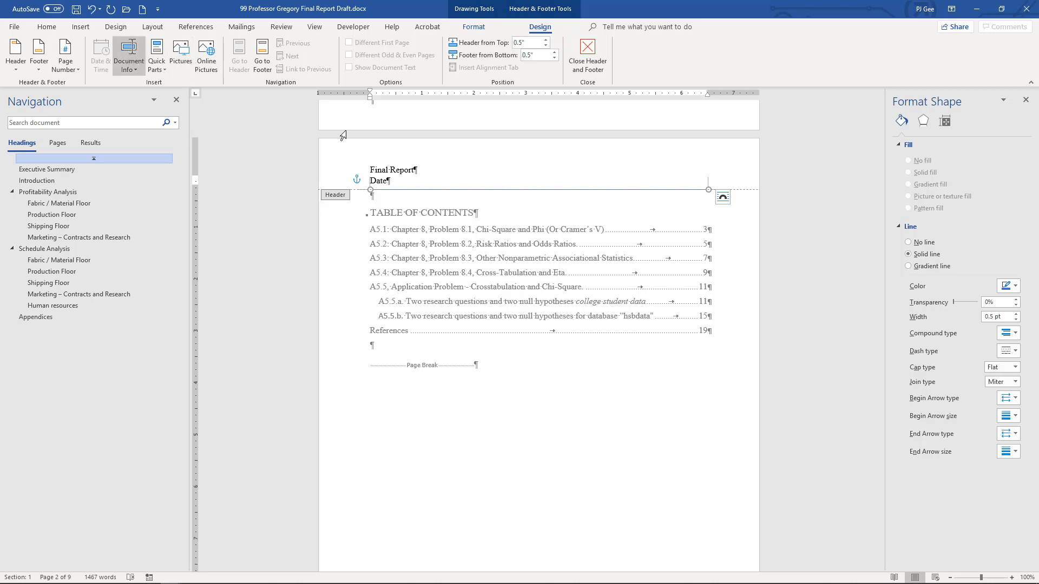
double_click(436, 169)
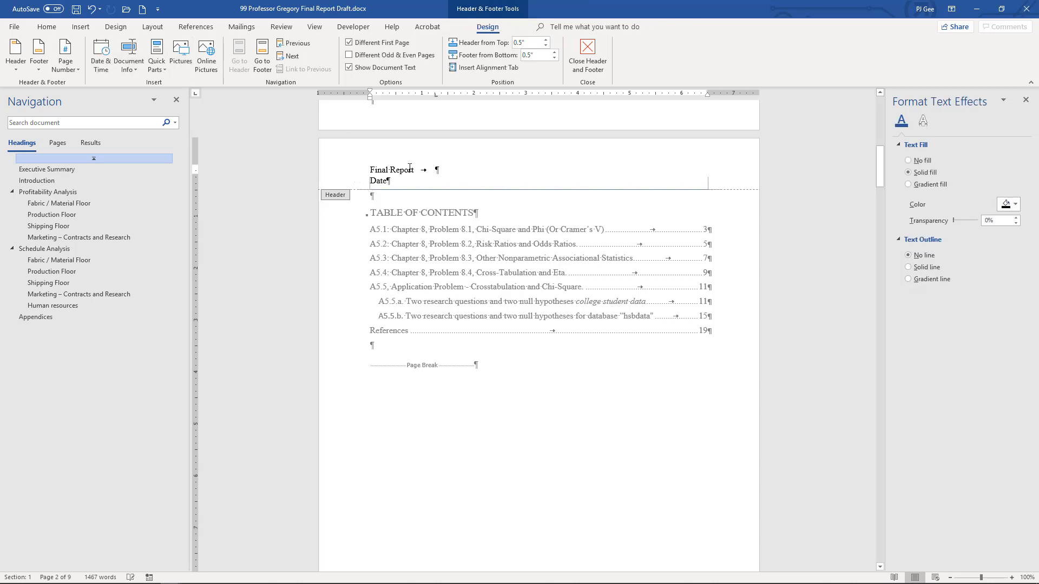
key("ctrl+z")
Draw a trial diagonal line shape over the table of contents and delete it
left_click(80, 28)
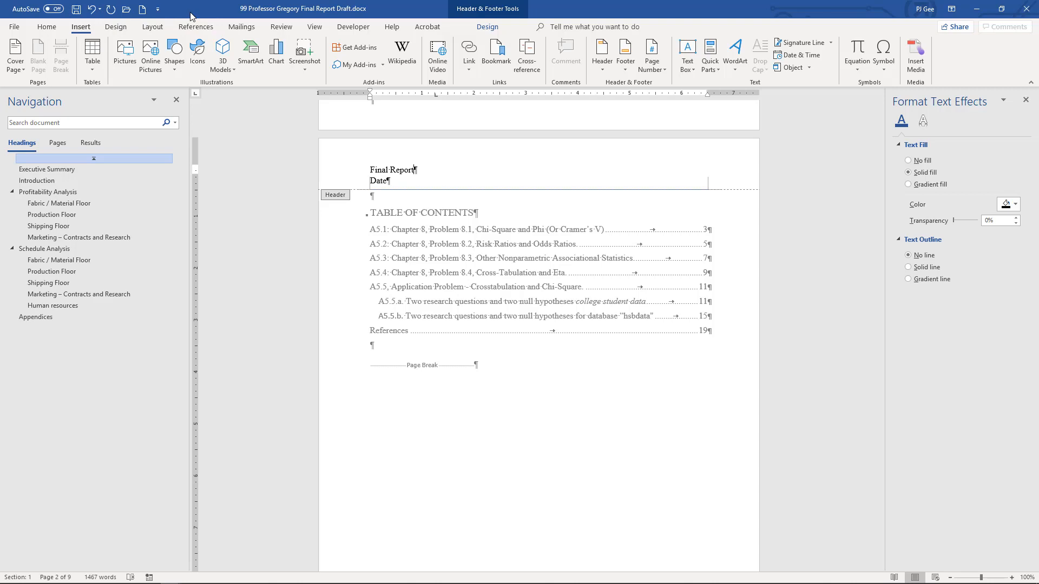
left_click(173, 49)
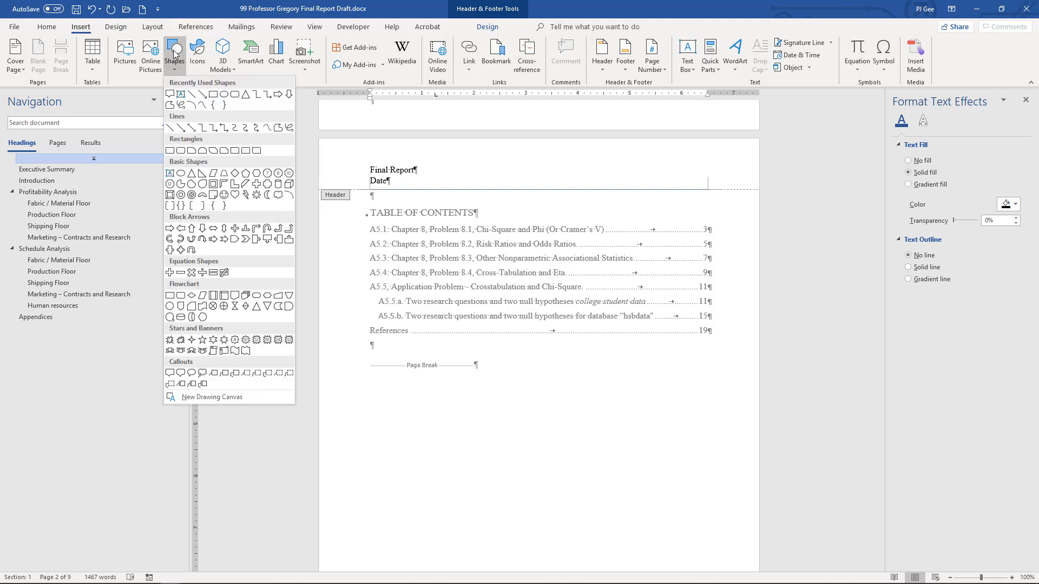
left_click(192, 95)
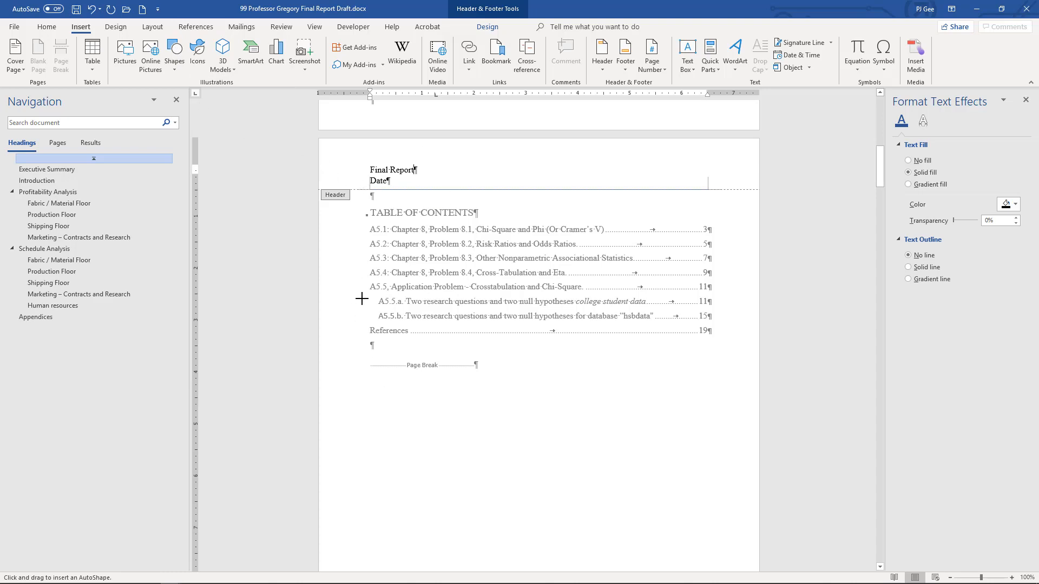
mouse_move(362, 298)
left_mouse_down()
mouse_move(507, 412)
mouse_move(613, 397)
mouse_move(741, 260)
mouse_move(693, 385)
mouse_move(631, 244)
mouse_move(591, 204)
mouse_move(538, 195)
mouse_move(536, 204)
mouse_move(528, 181)
mouse_move(532, 194)
left_mouse_up()
left_click_drag(541, 277, 556, 428)
key("Delete")
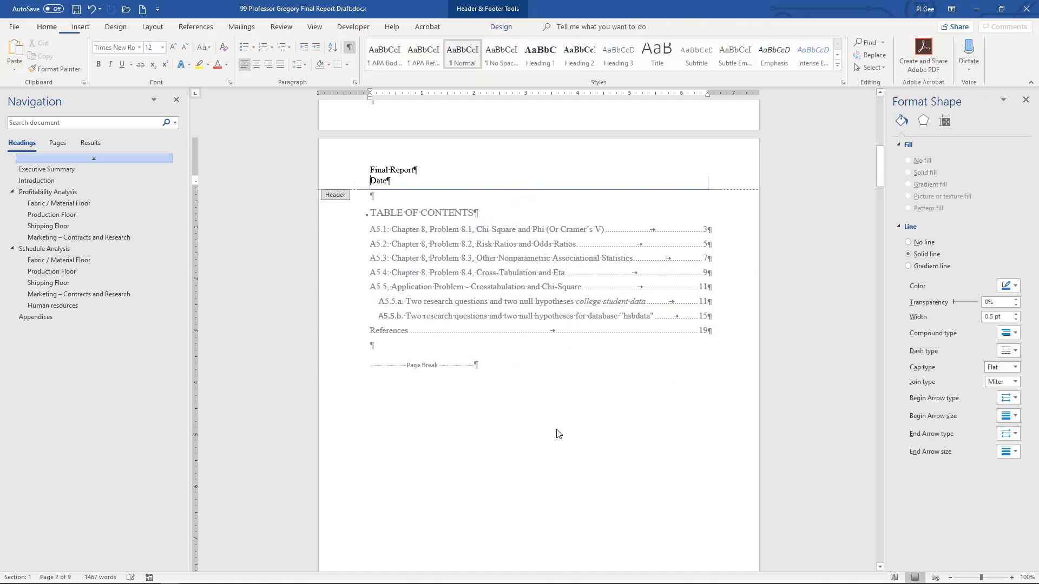
Browse the current-position page number formats for the page 2 footer through Bold Numbers, then leave the footer without inserting one
left_click_drag(878, 160, 881, 192)
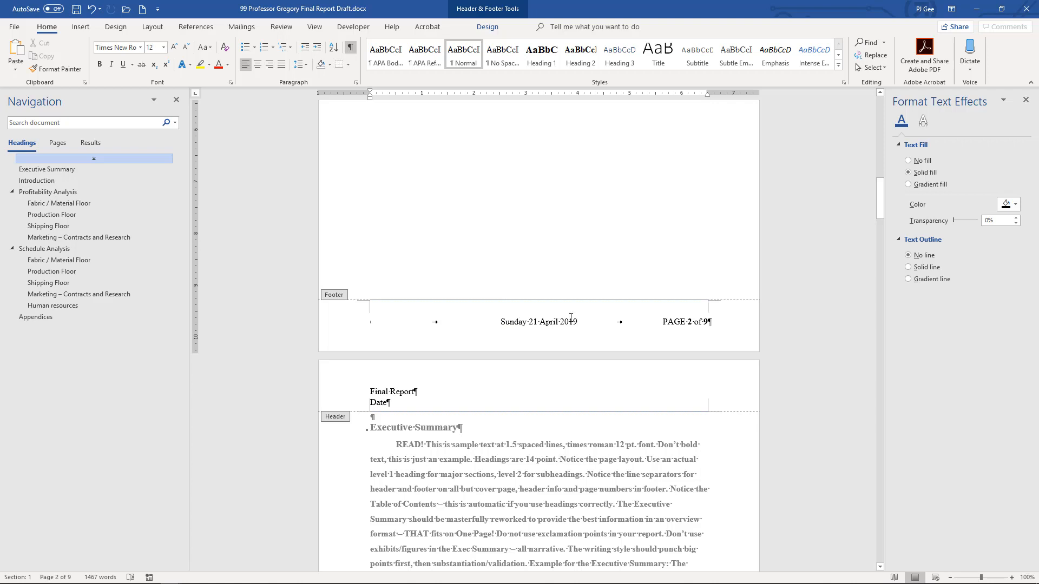
double_click(685, 320)
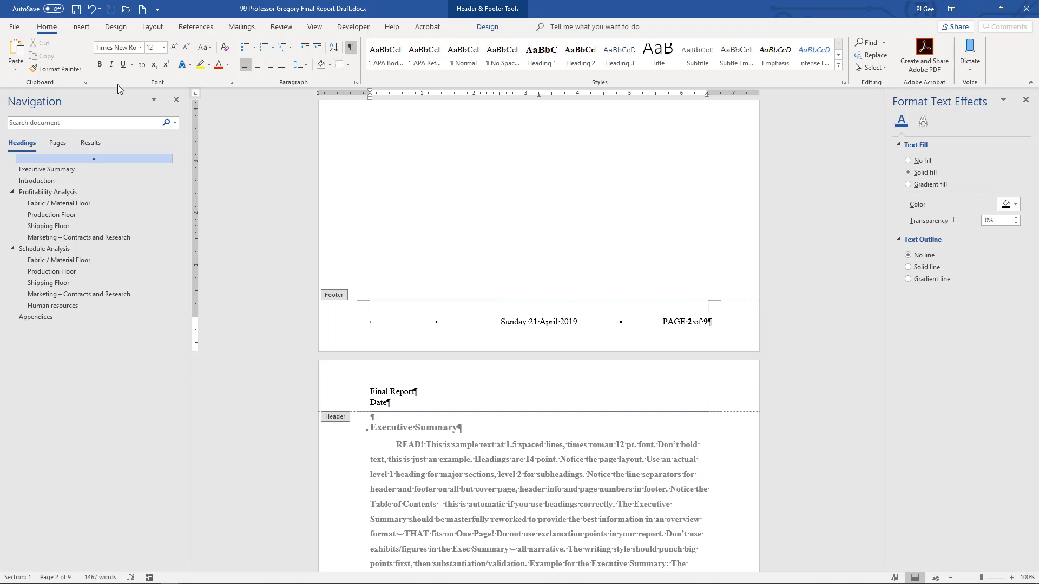
left_click(81, 27)
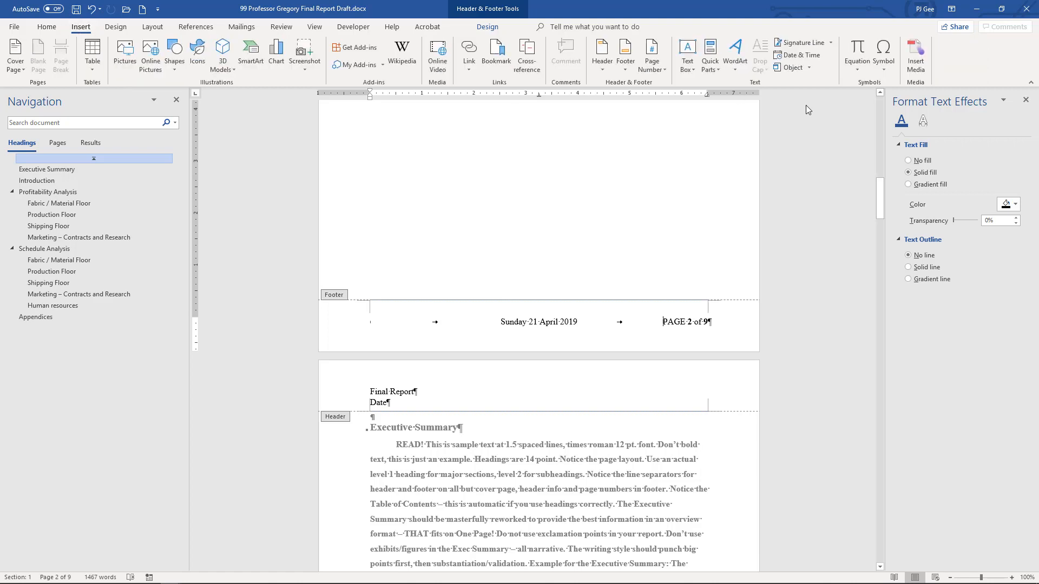
left_click(657, 69)
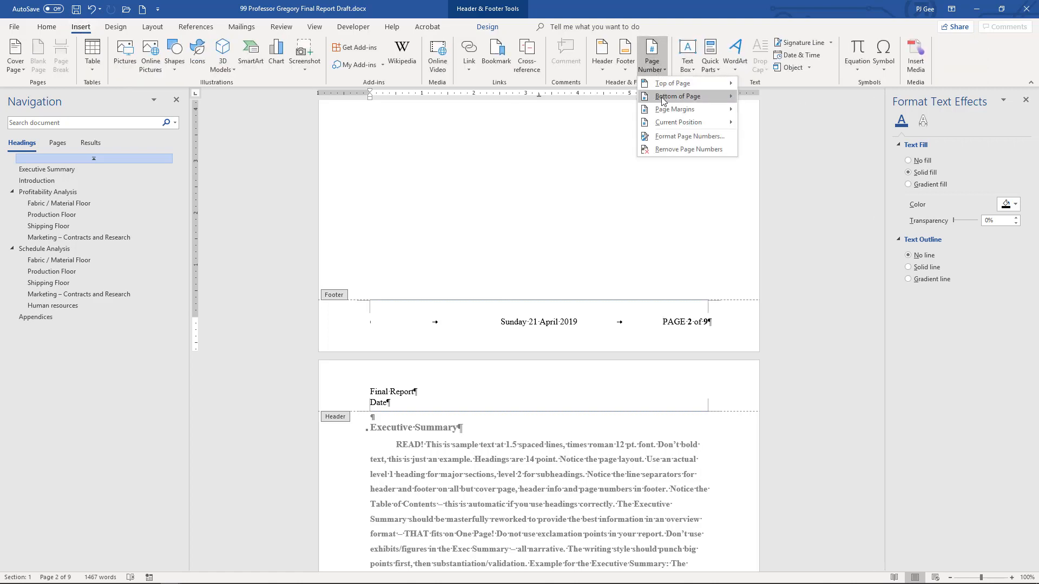
mouse_move(668, 123)
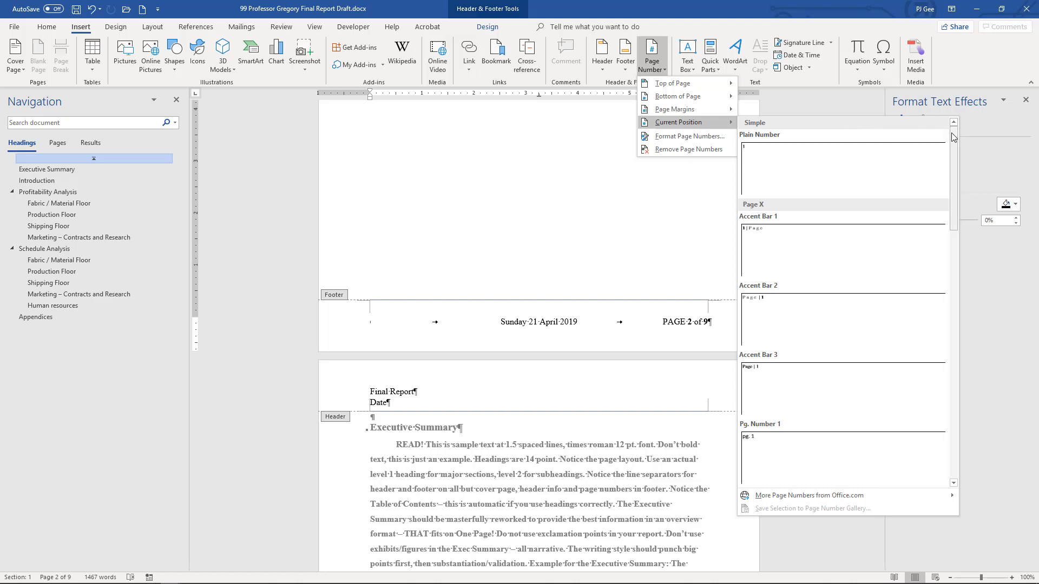
left_click_drag(952, 135, 953, 140)
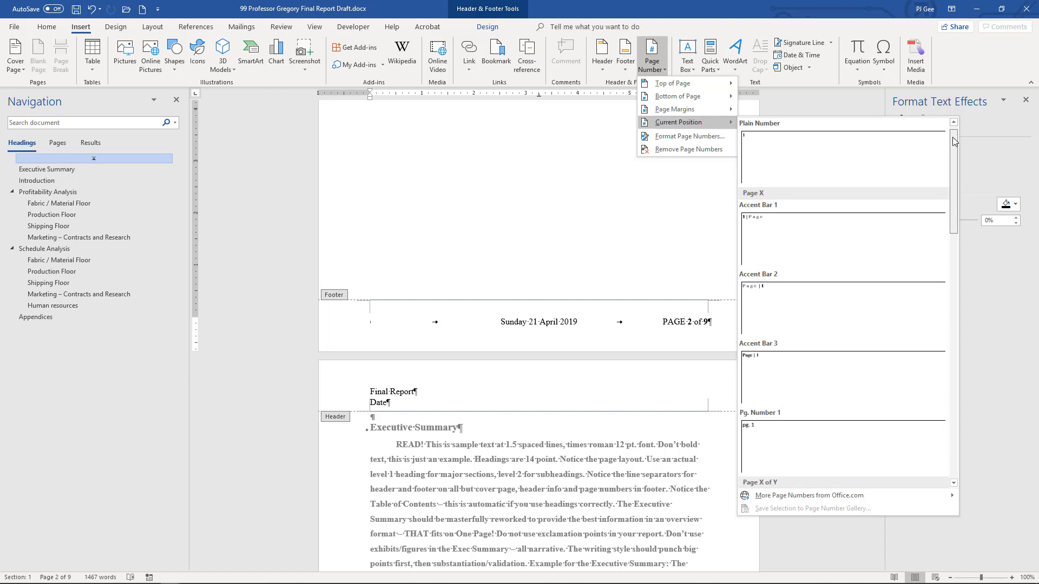
left_click_drag(952, 138, 954, 176)
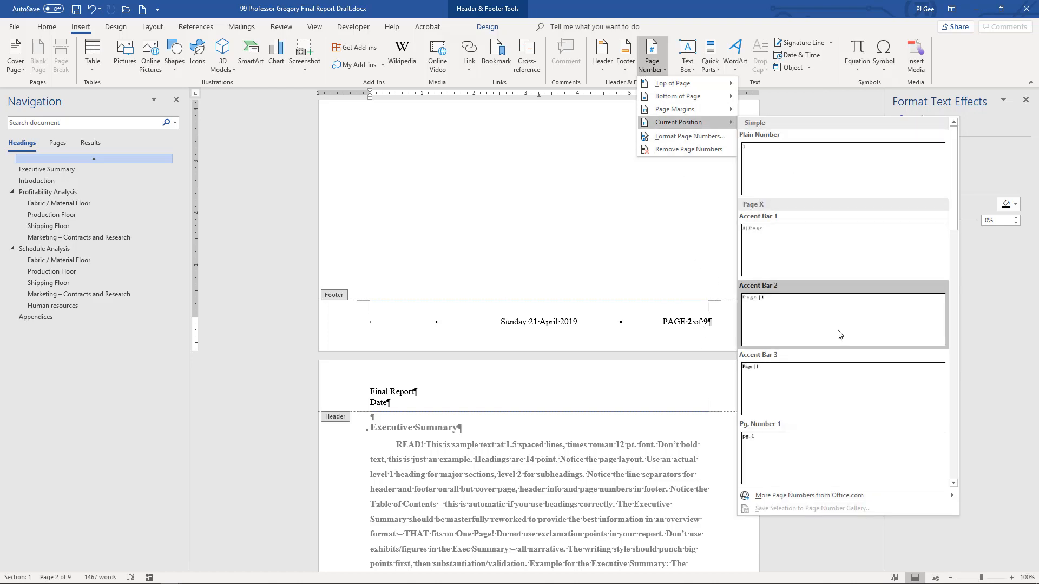
left_click_drag(953, 211, 954, 237)
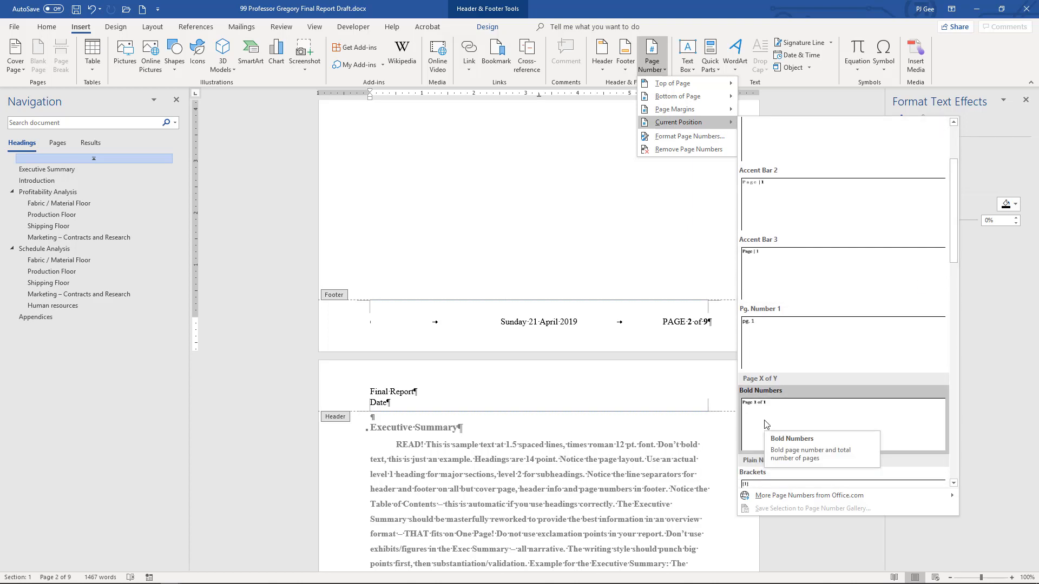
key("Escape")
key("Escape")
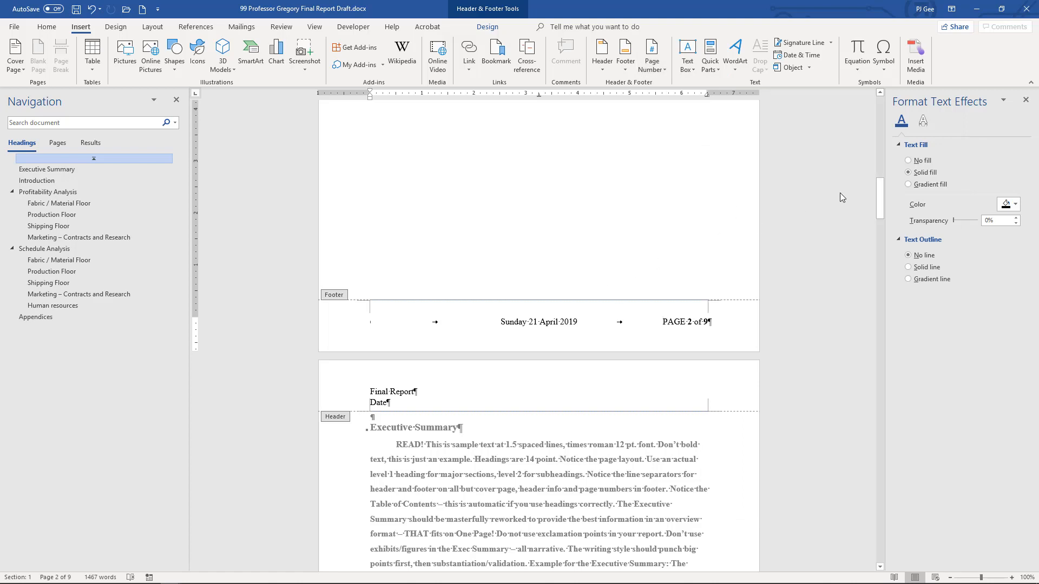
left_click_drag(882, 190, 880, 197)
double_click(521, 170)
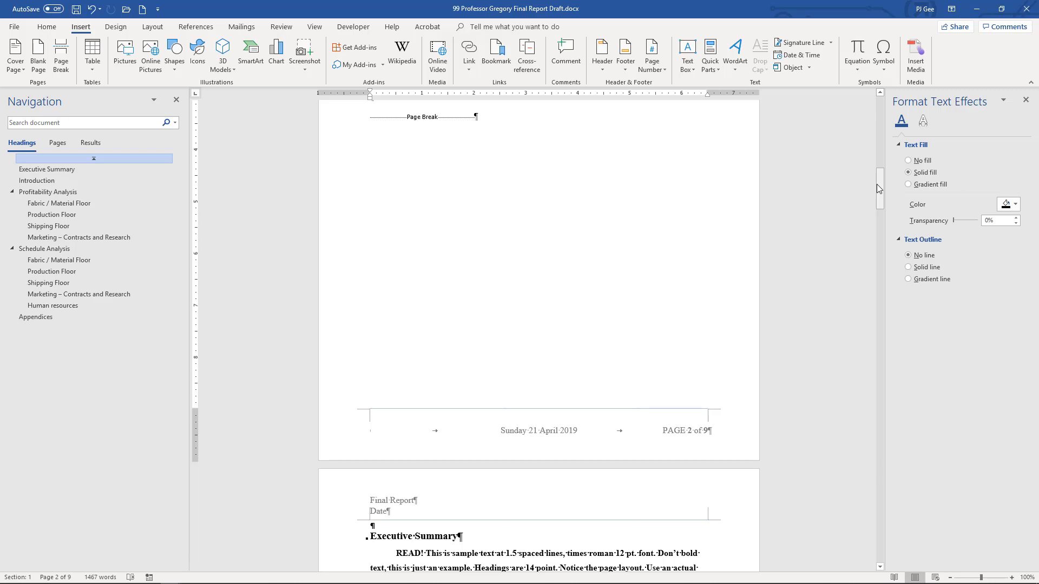
Apply the Heading 1 style to the "Executive Summary" heading on page 3
left_click_drag(882, 182, 884, 190)
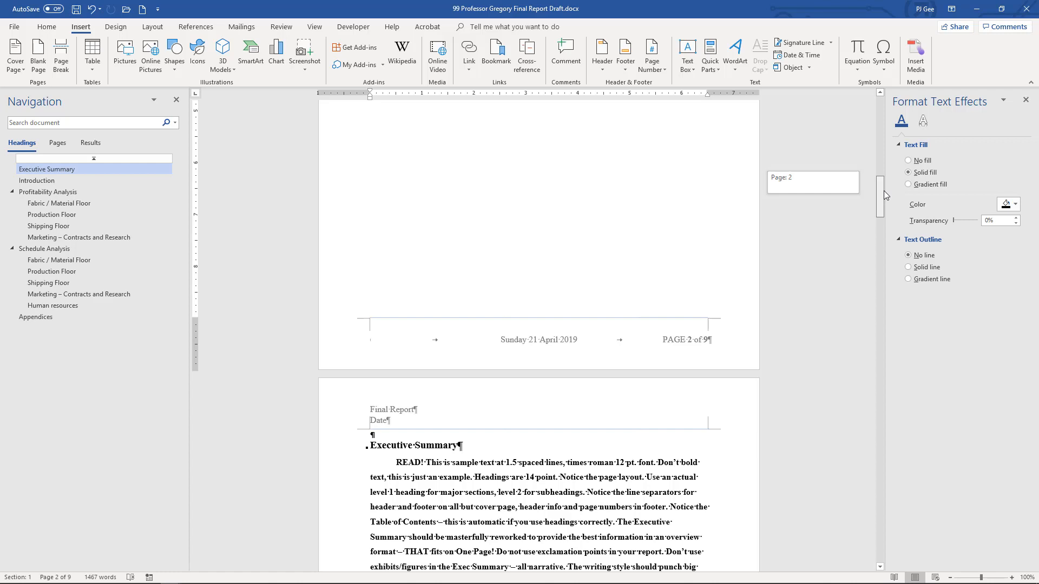
left_click_drag(884, 191, 882, 214)
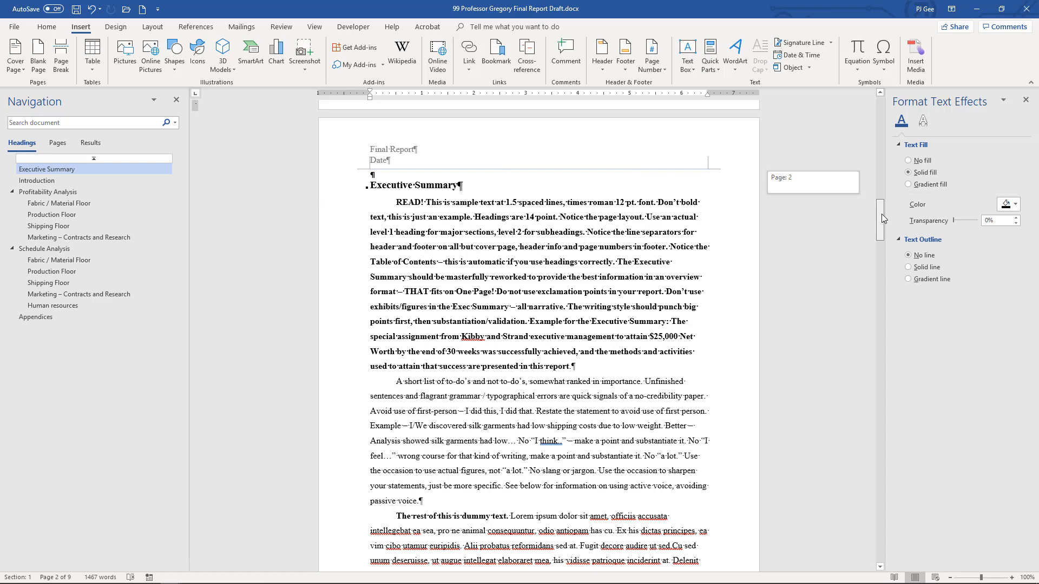
left_click_drag(881, 213, 907, 212)
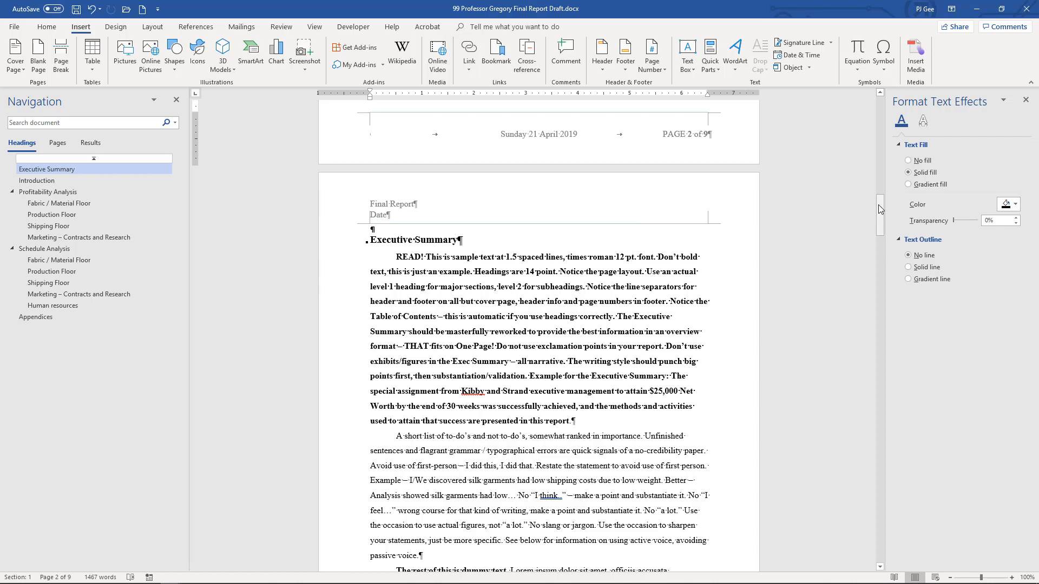
left_click_drag(878, 206, 879, 206)
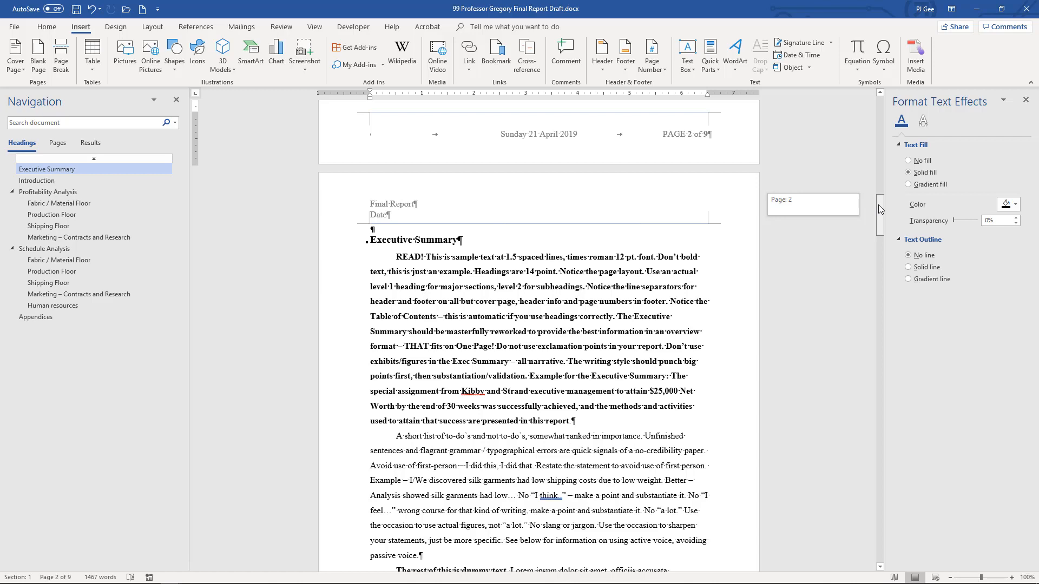
left_click_drag(878, 205, 878, 206)
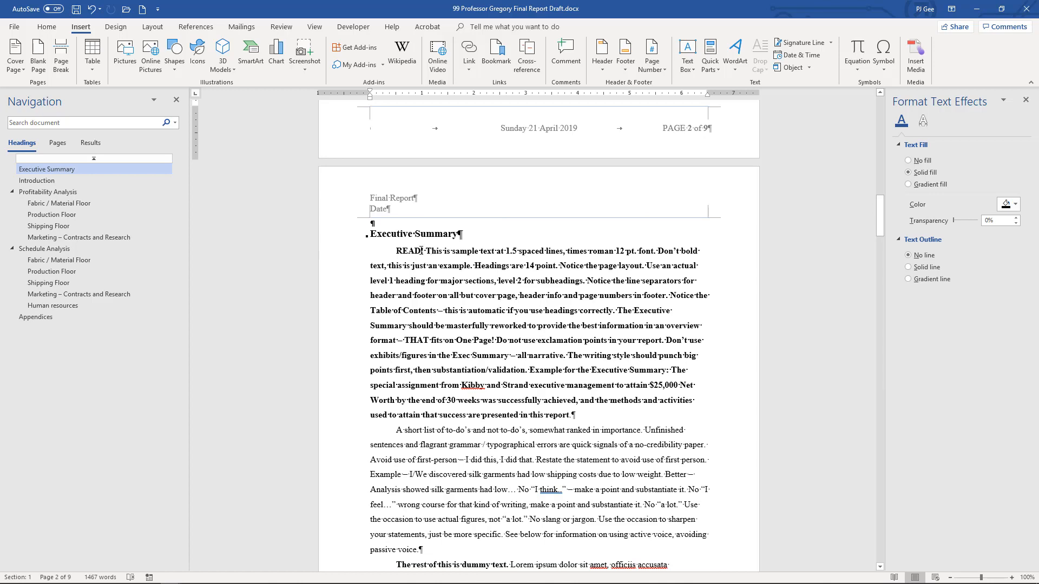
left_click(344, 240)
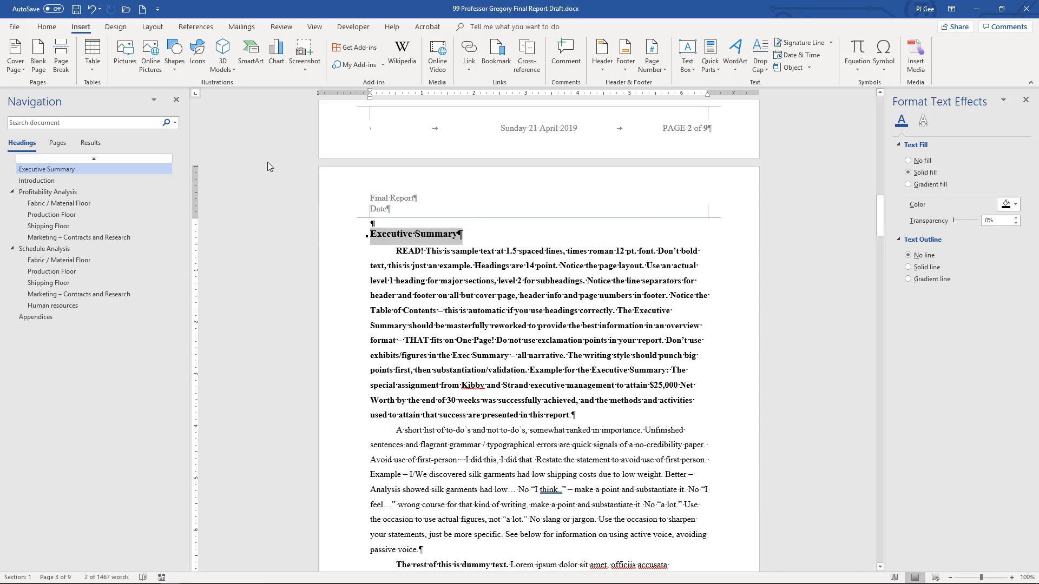
left_click(48, 27)
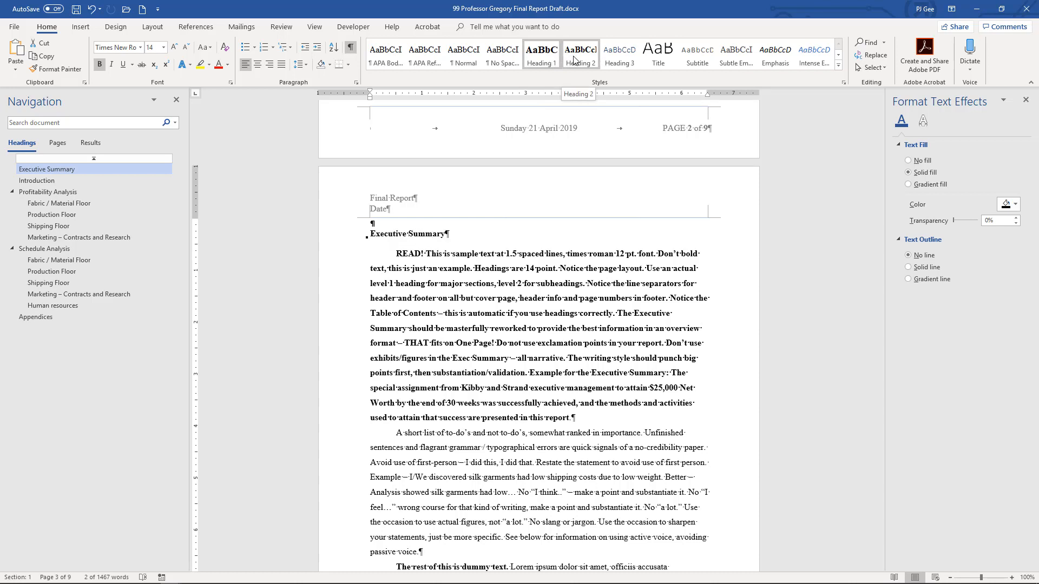
left_click(540, 59)
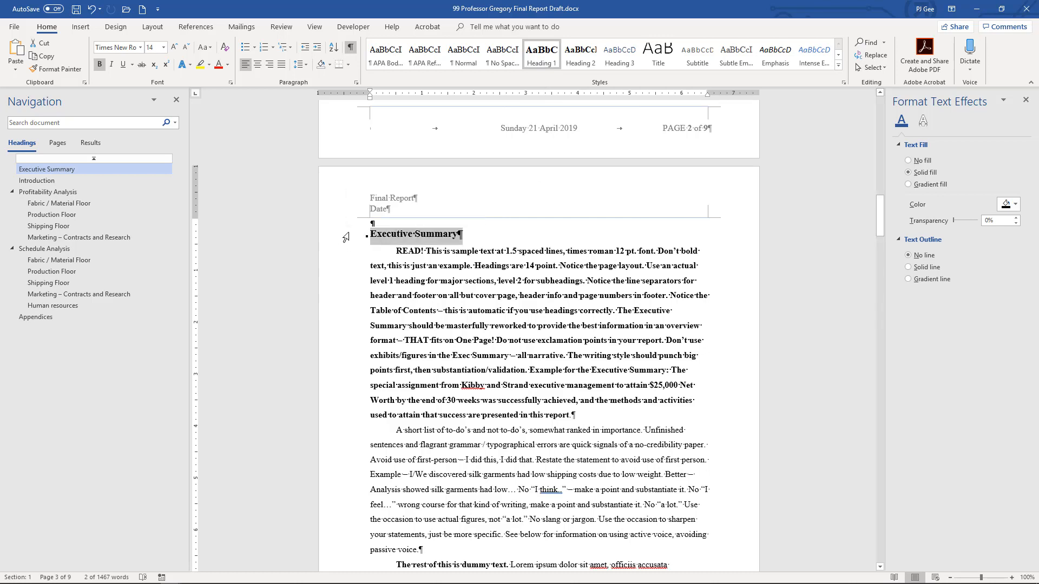
Open the Heading 1 style for modification and review its font settings without changing them
right_click(537, 61)
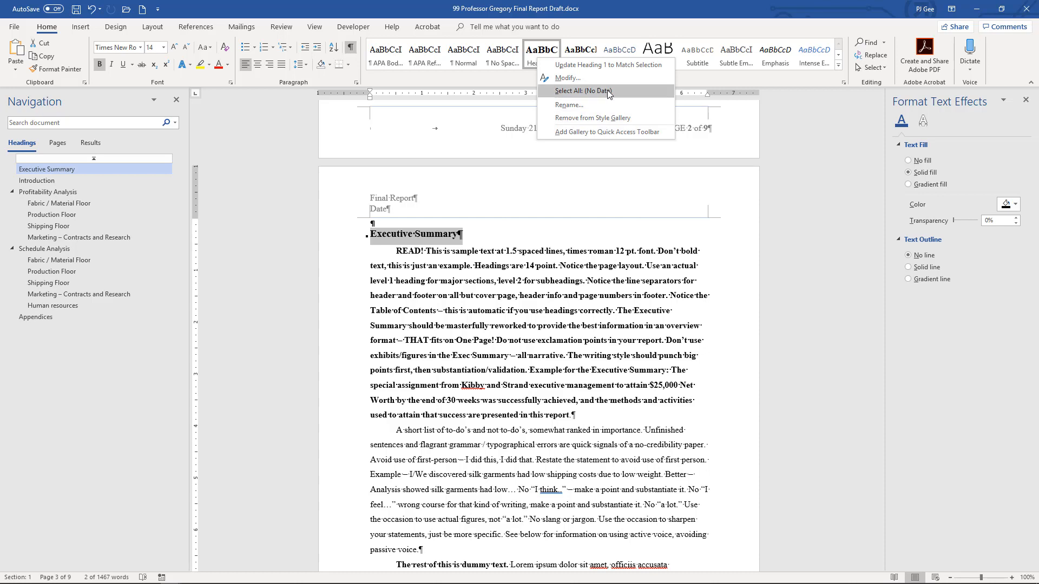
left_click(567, 79)
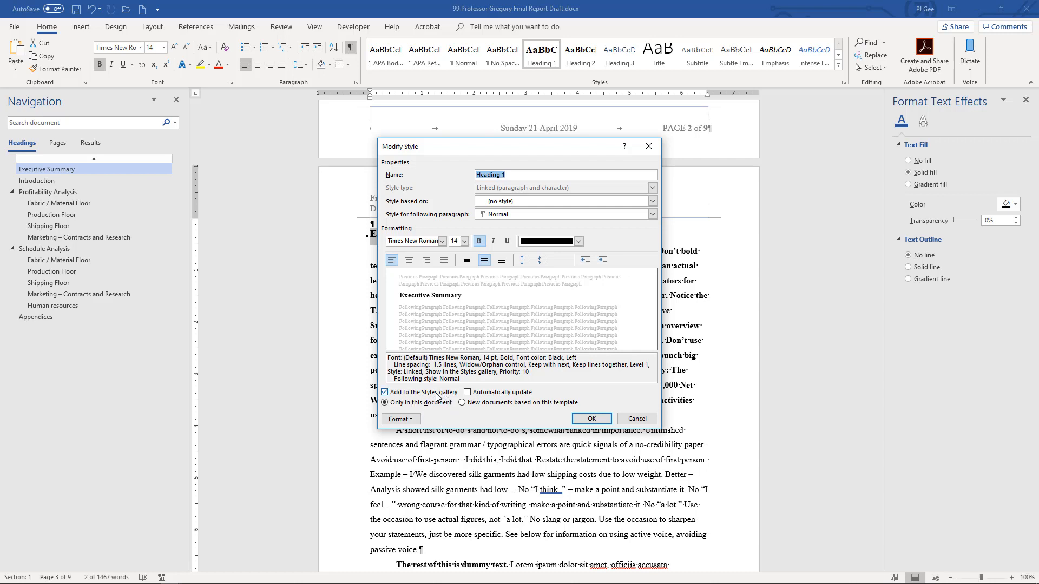
left_click(399, 420)
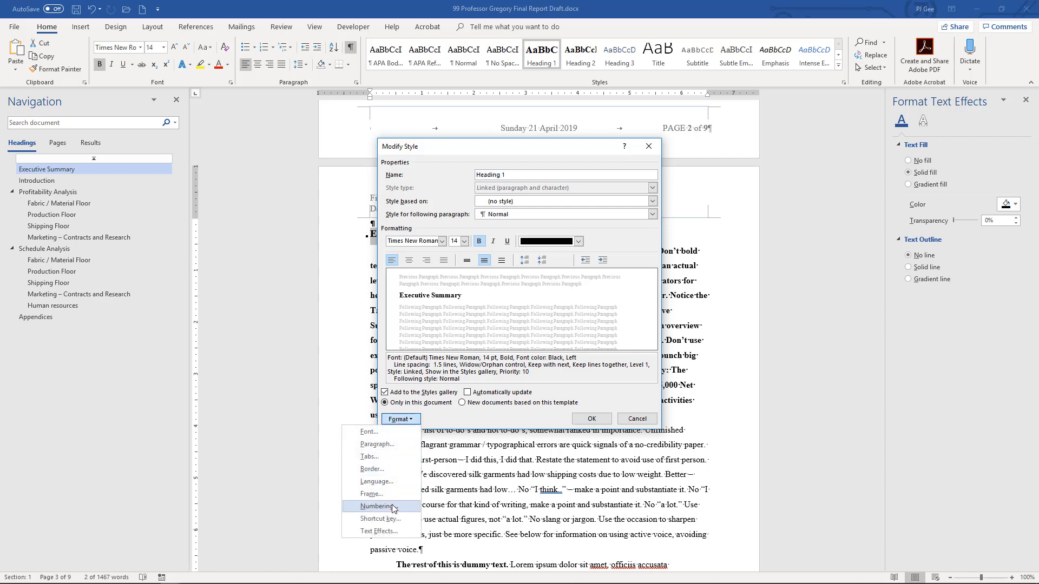
left_click(398, 447)
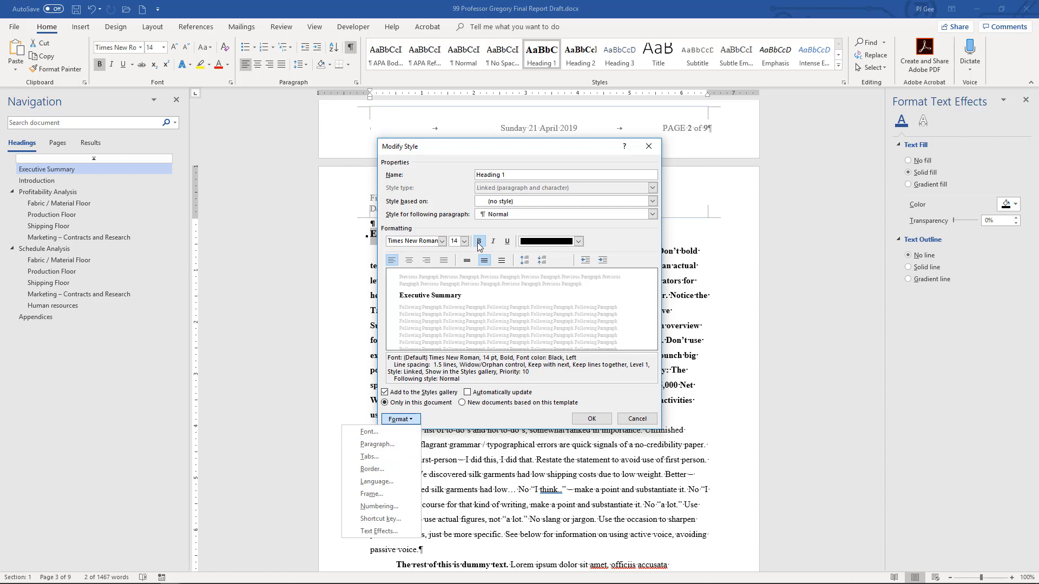
left_click(377, 436)
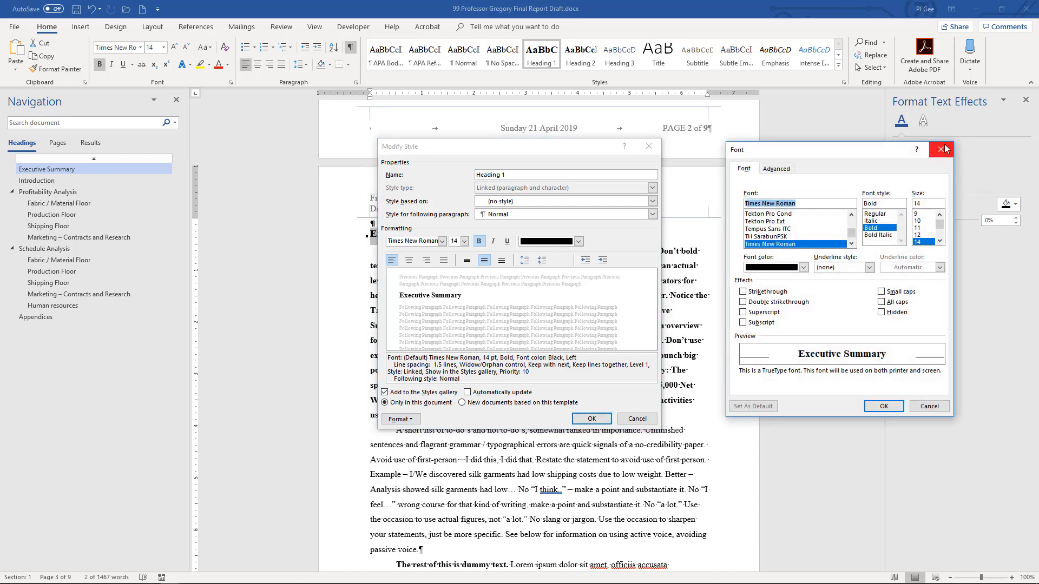
left_click(943, 148)
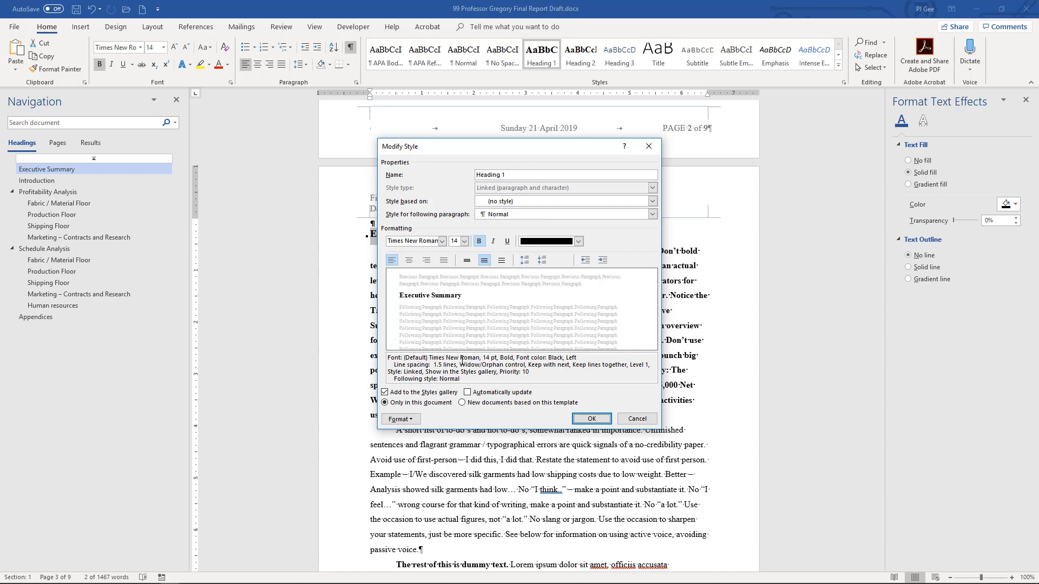
Set Heading 1 paragraphs to add no space between paragraphs of the same style, keeping special indentation at none, and save the style
left_click(409, 421)
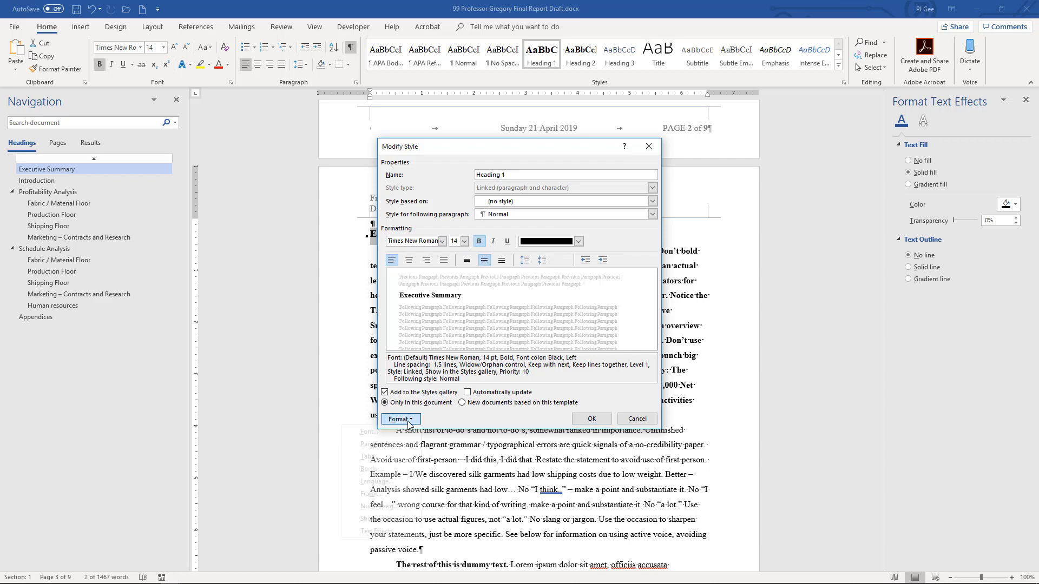
left_click(378, 444)
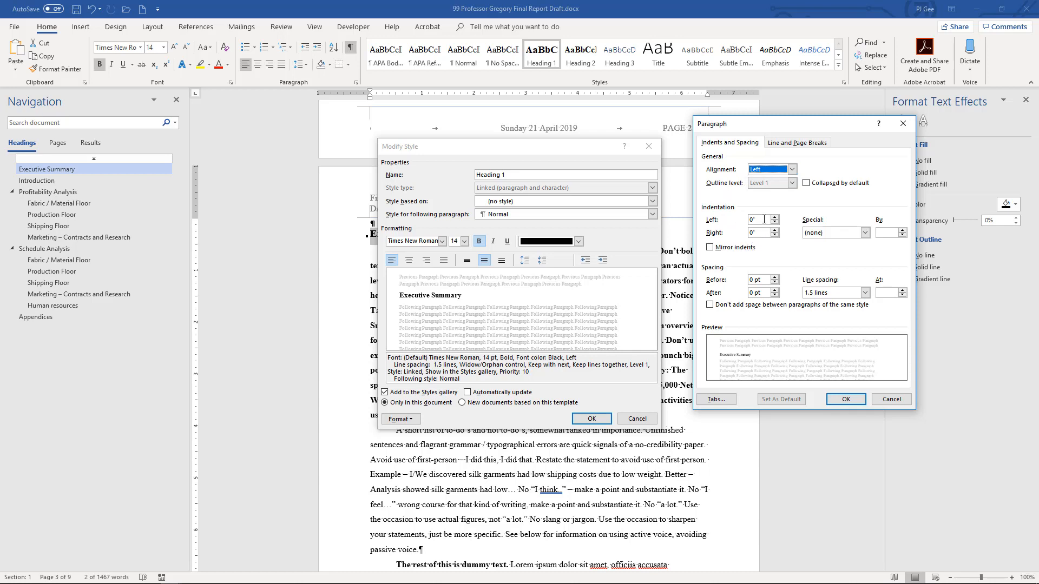
left_click(817, 234)
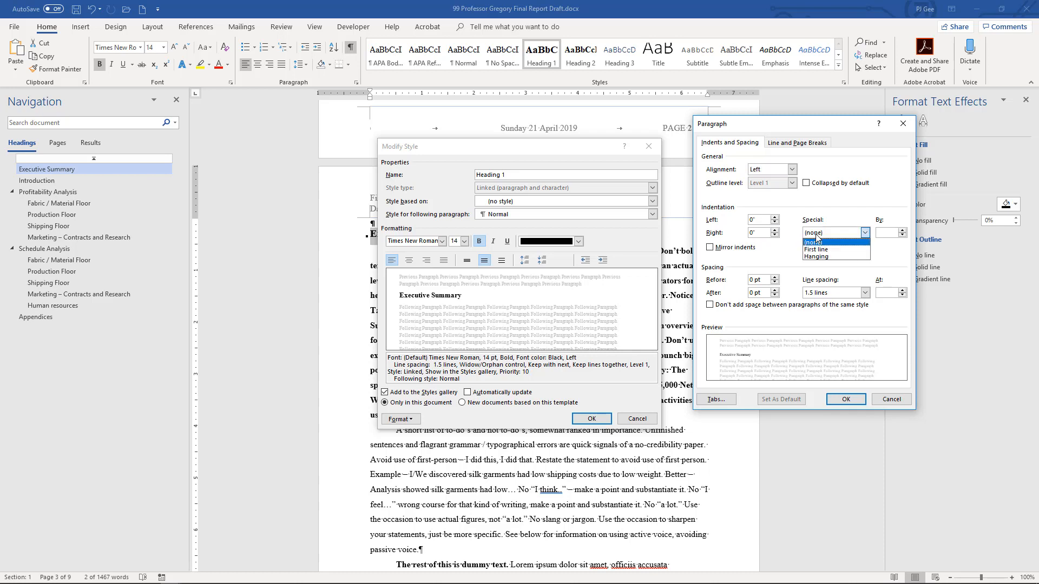
left_click(816, 235)
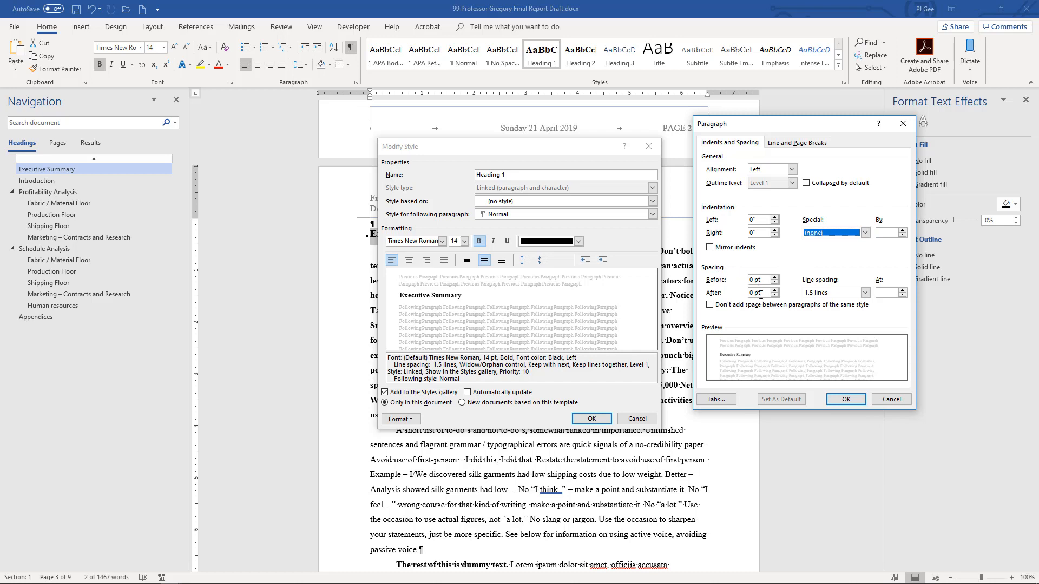
left_click(710, 305)
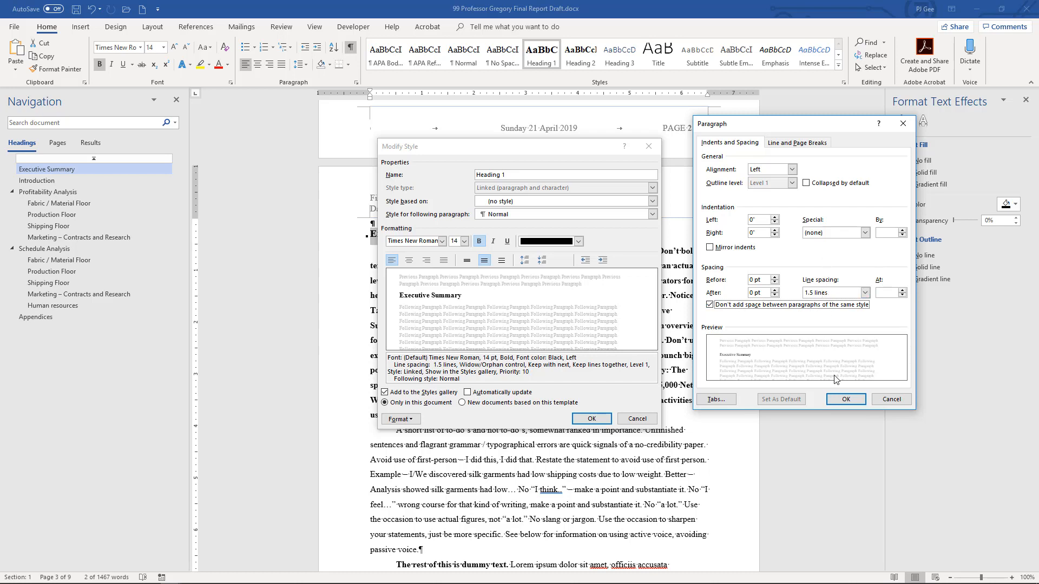
left_click(846, 401)
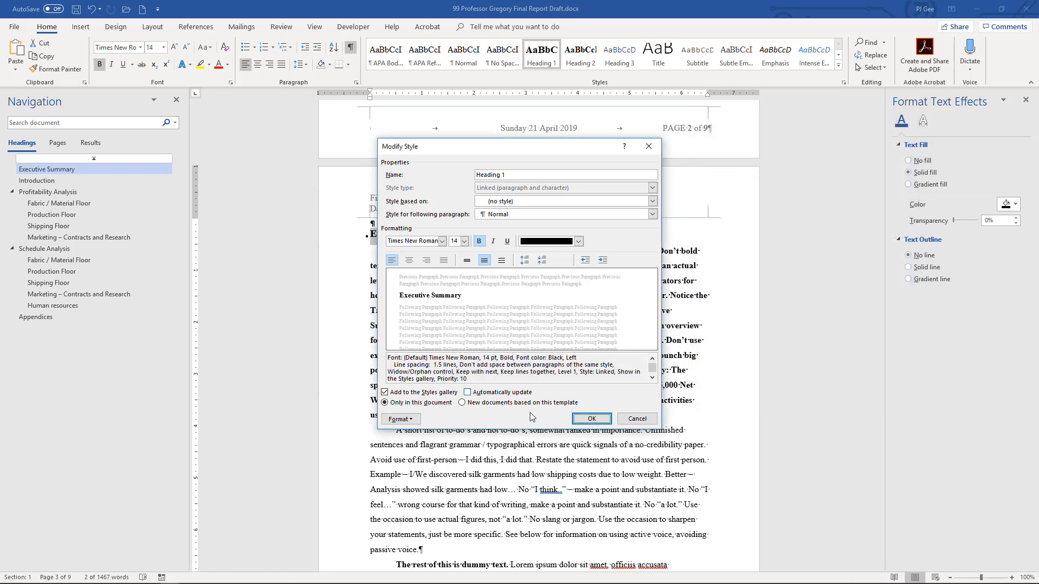
left_click(400, 419)
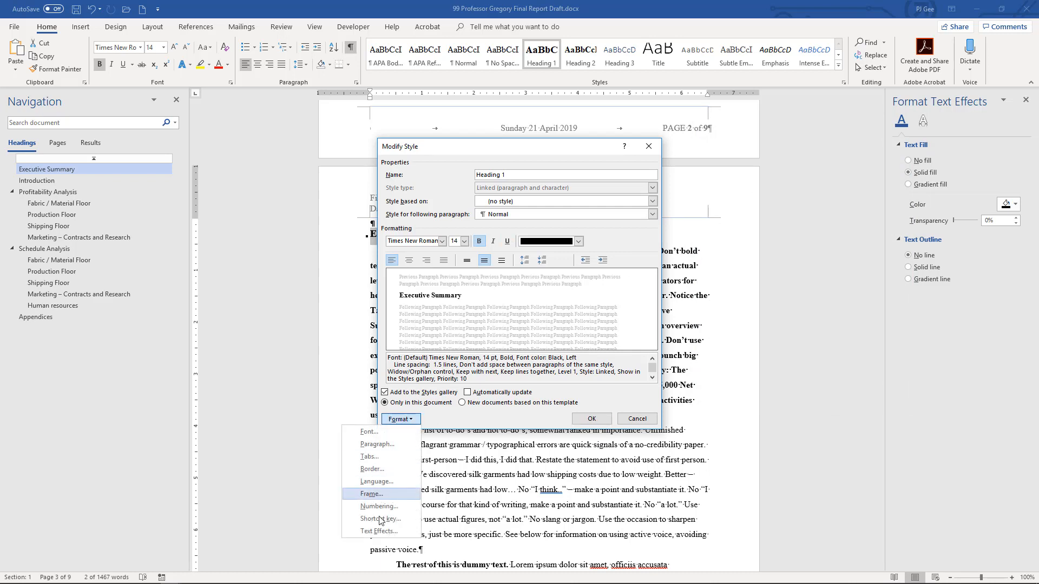
left_click(518, 417)
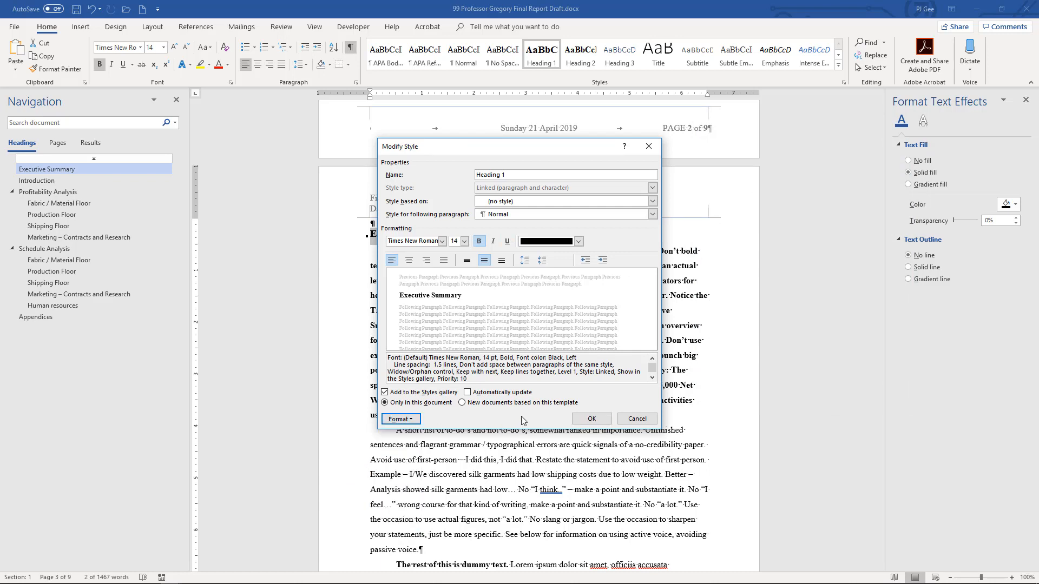
left_click(590, 419)
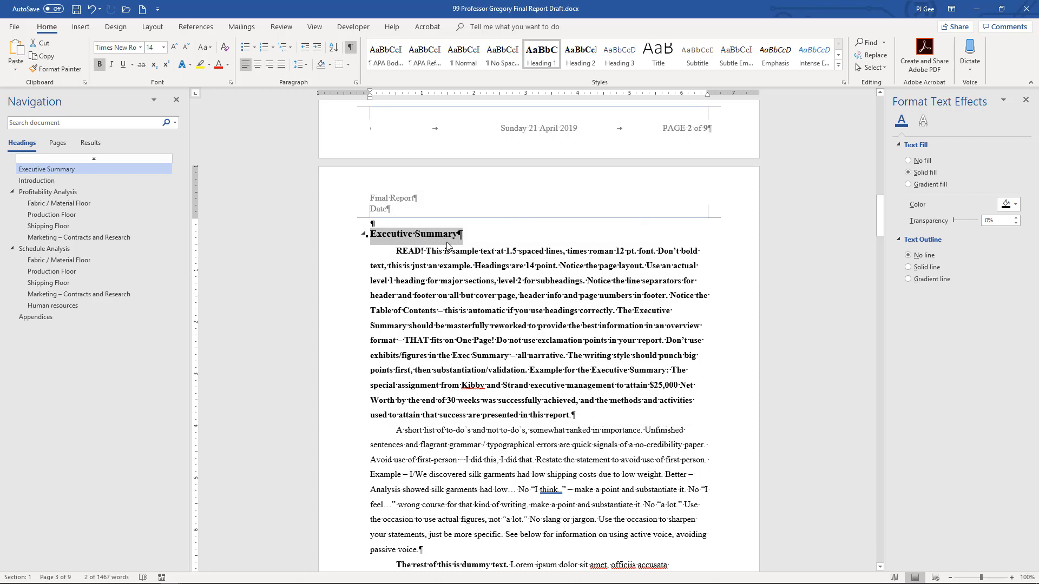
left_click_drag(428, 265, 470, 356)
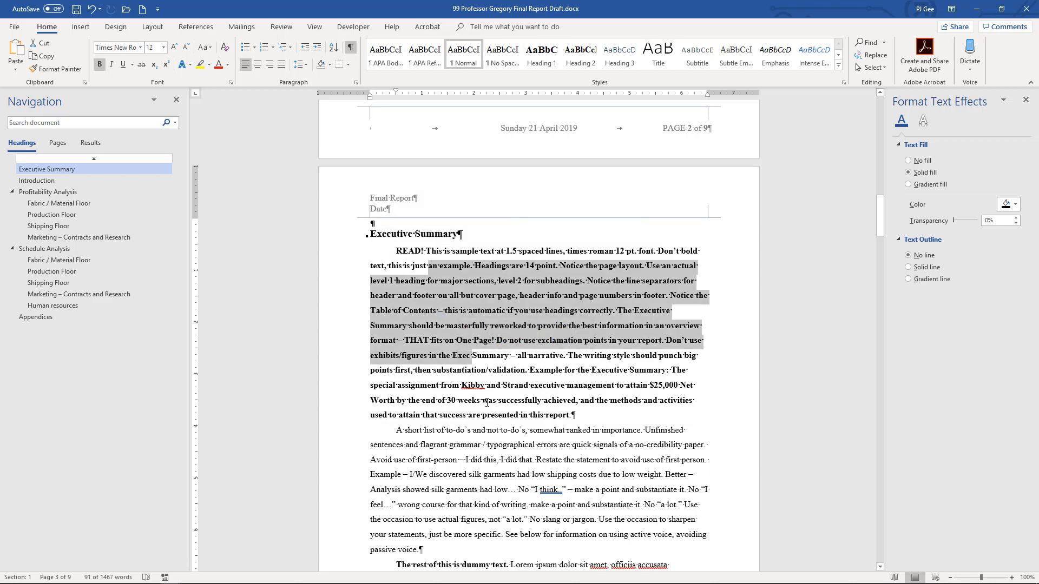
left_click(491, 319)
left_click_drag(398, 250, 563, 372)
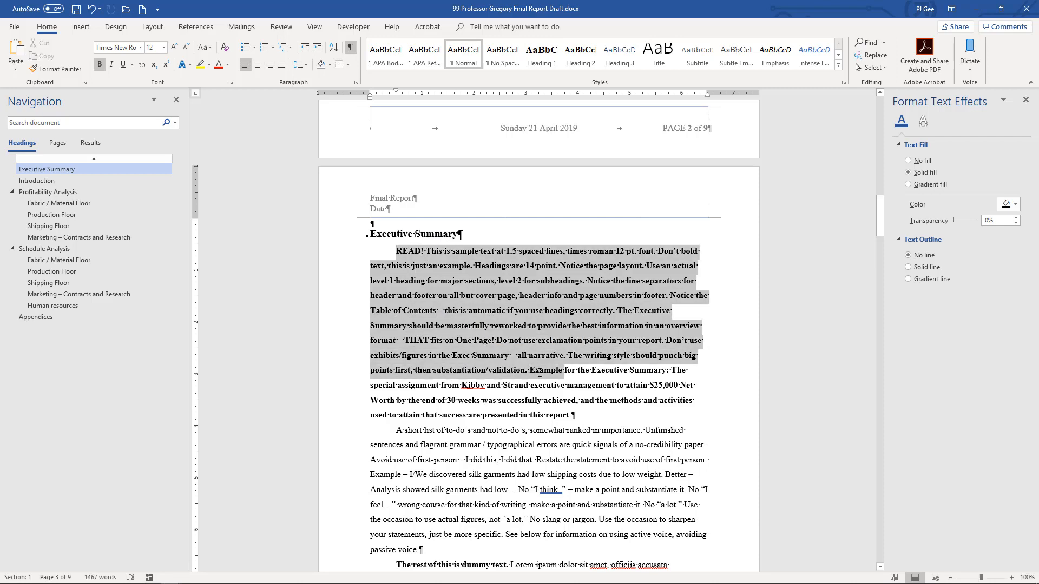
left_click(507, 314)
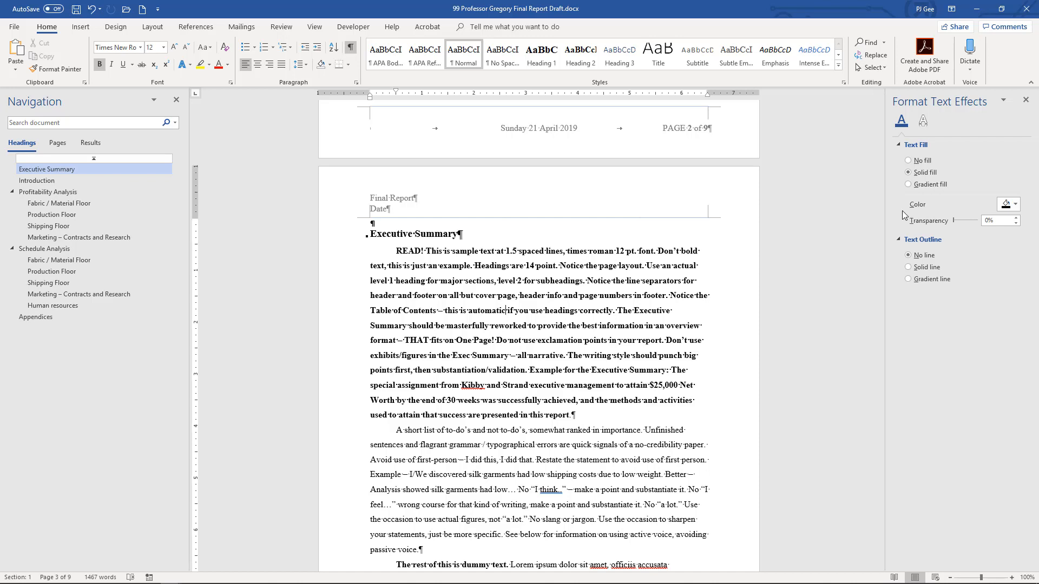
Insert "Level 1" after "Headings" in the sentence about 14 point headings in the first Executive Summary paragraph
mouse_move(880, 205)
left_mouse_down()
mouse_move(883, 234)
mouse_move(885, 221)
left_mouse_up()
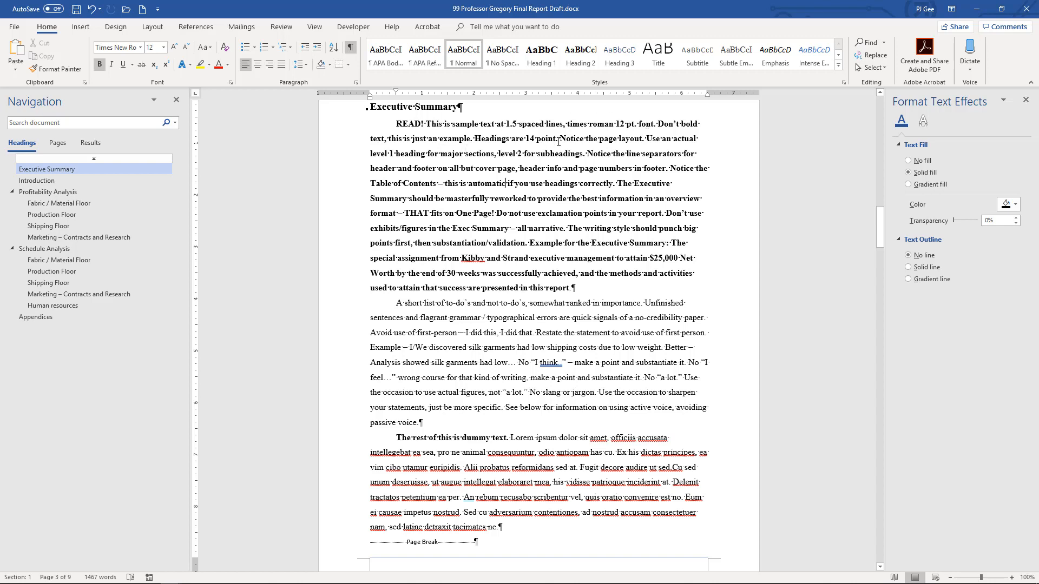
left_click(509, 138)
type("Level 1")
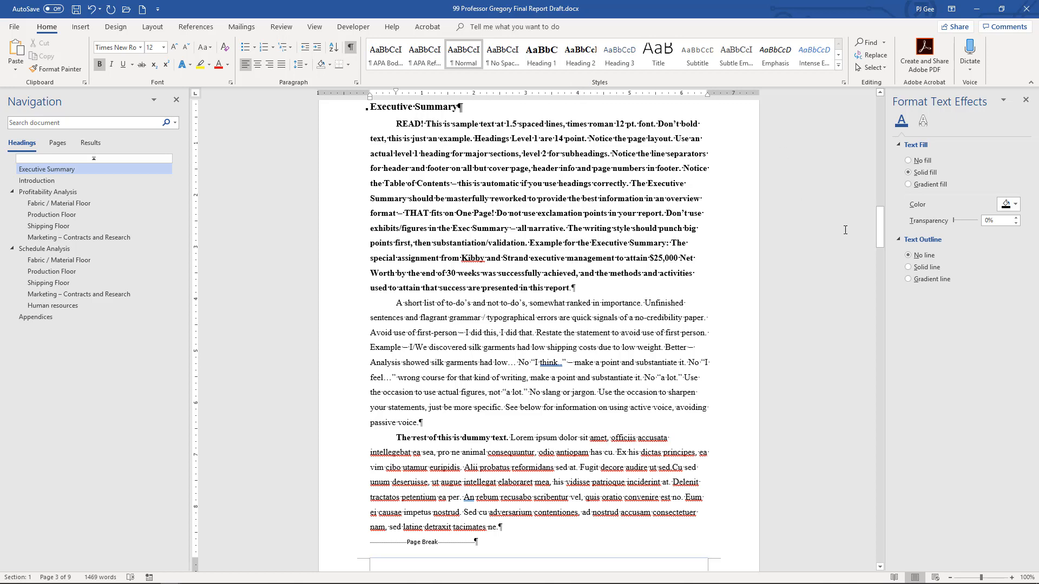
Select the "Fabric / Material Floor" heading, open the Heading 2 style for modification, and set its font color to black Text 1
left_click_drag(881, 220, 882, 323)
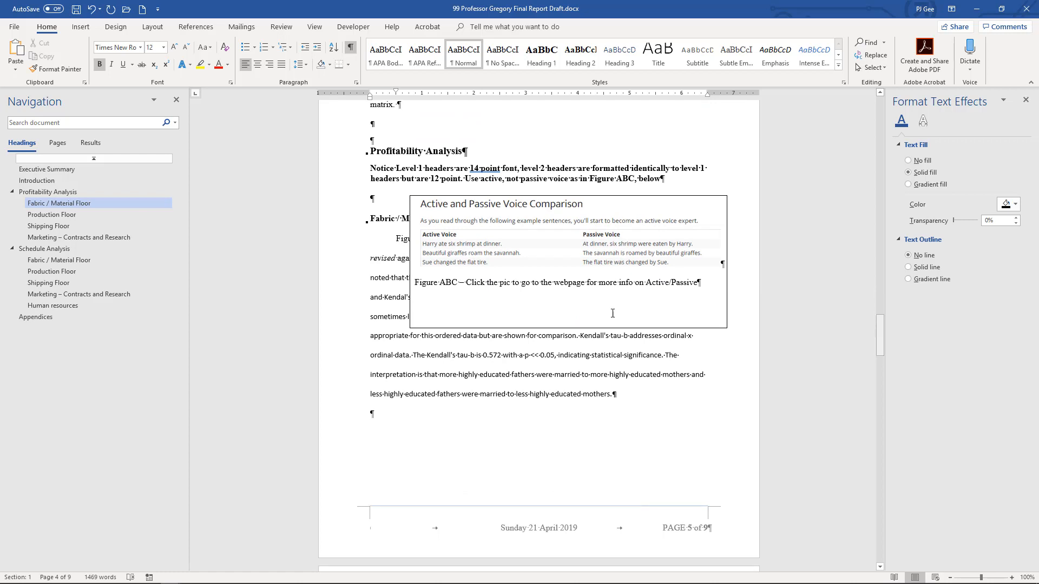
left_click(484, 198)
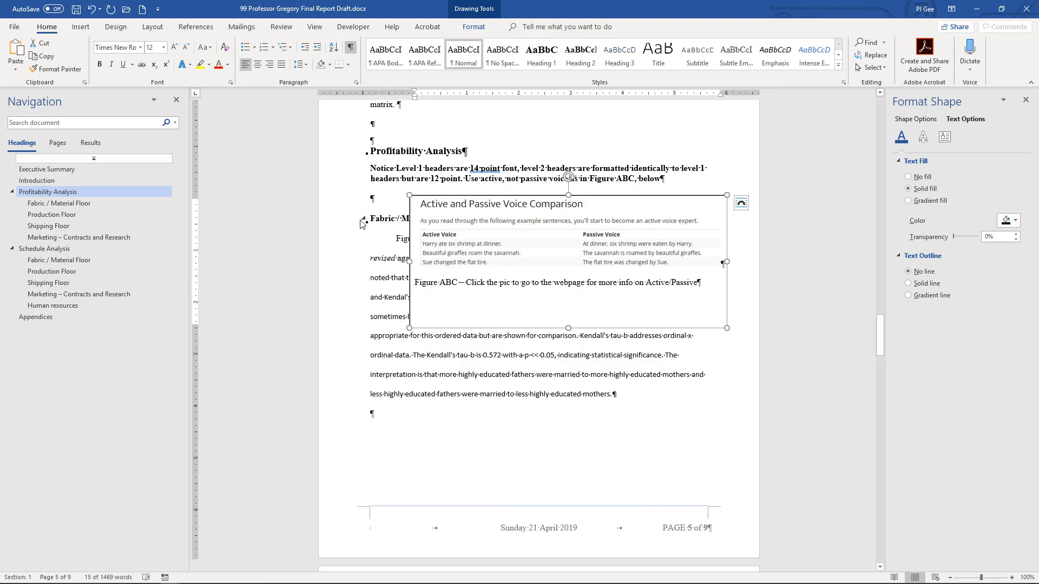
left_click(348, 224)
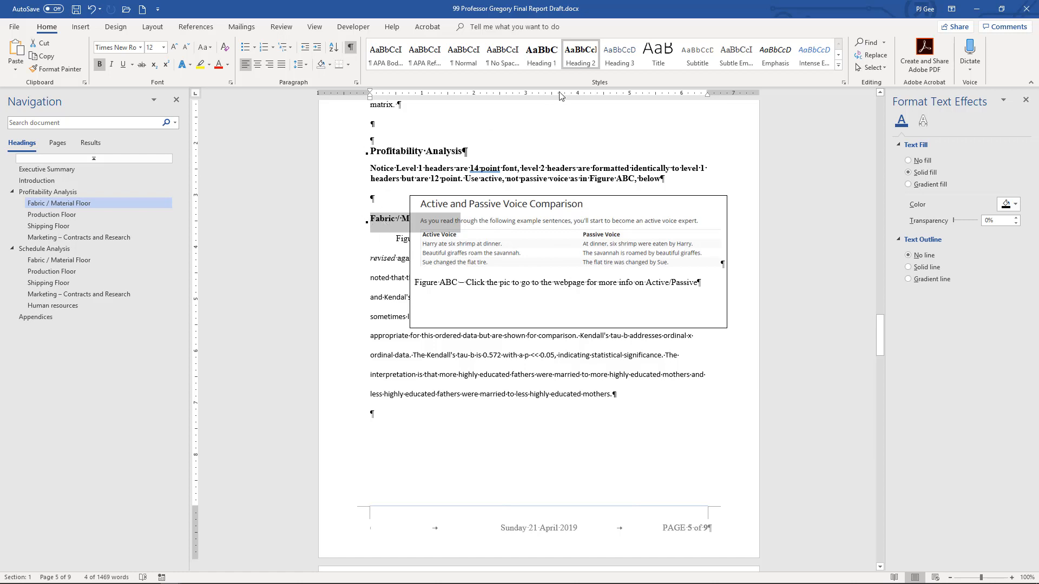
right_click(582, 60)
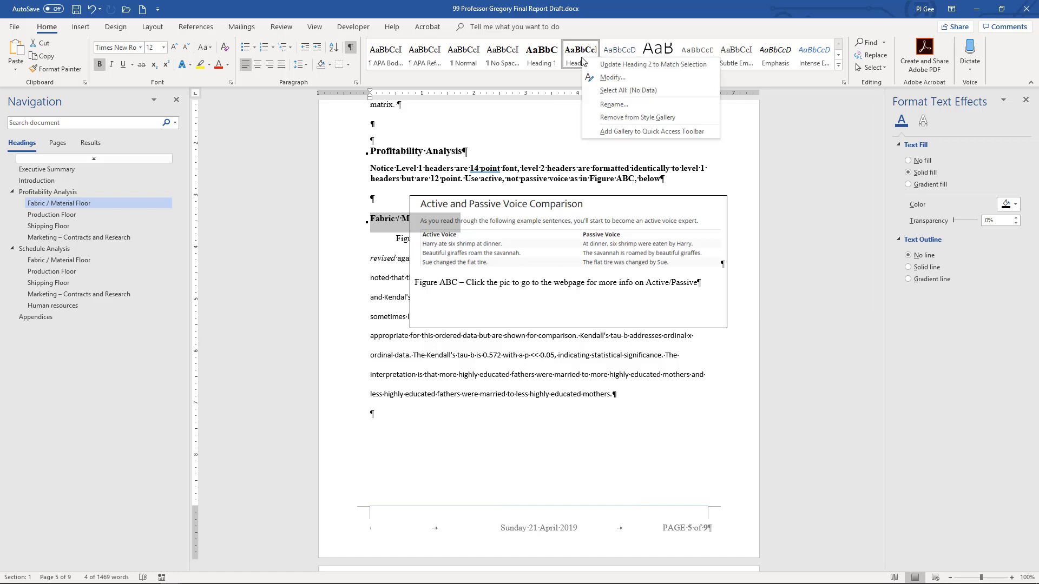
left_click(613, 76)
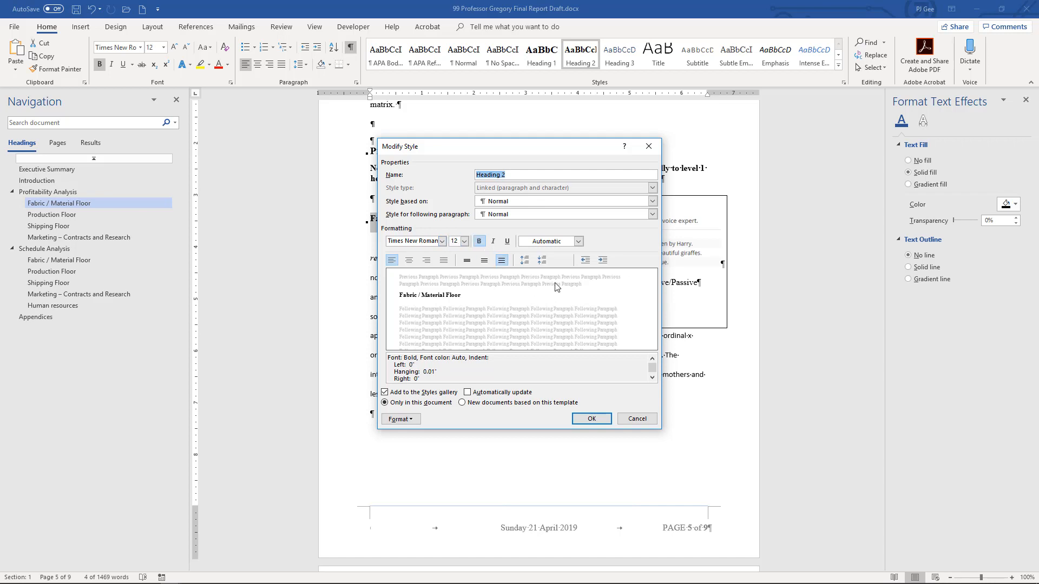
left_click(578, 241)
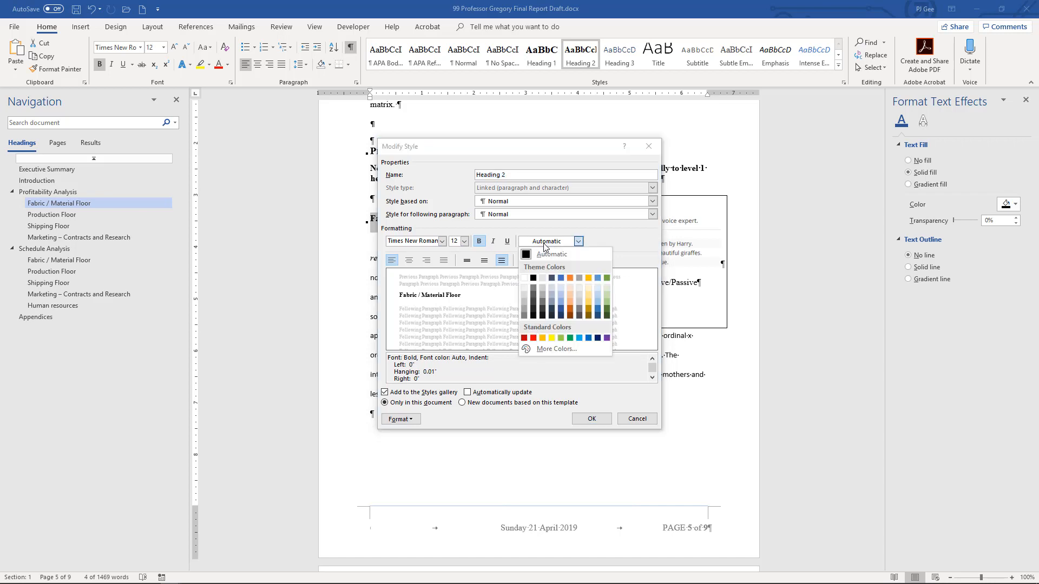
left_click(533, 278)
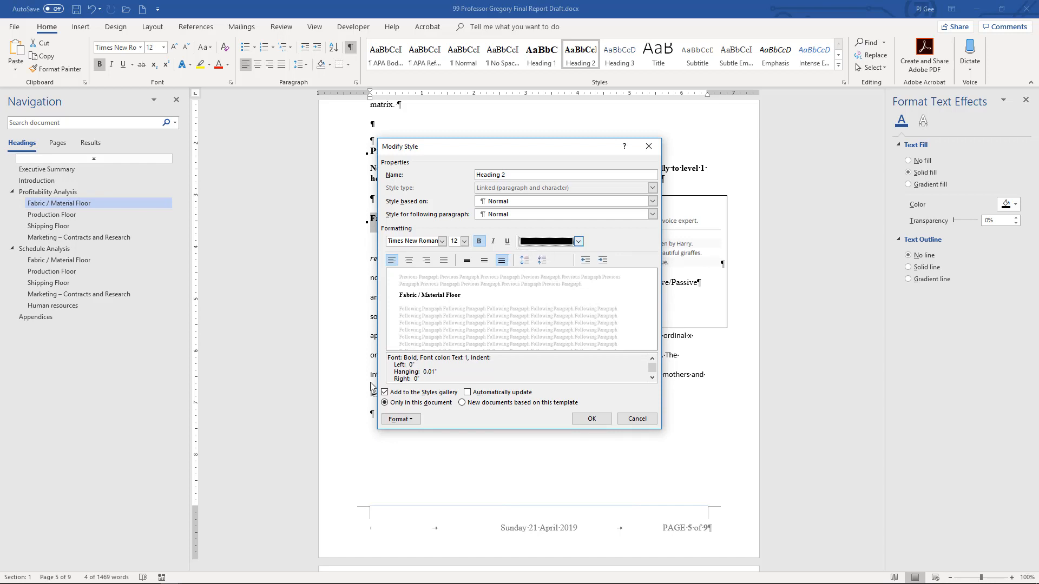
Set the Heading 2 paragraph format to 1.5 line spacing with no special indentation, and save the style
left_click(408, 420)
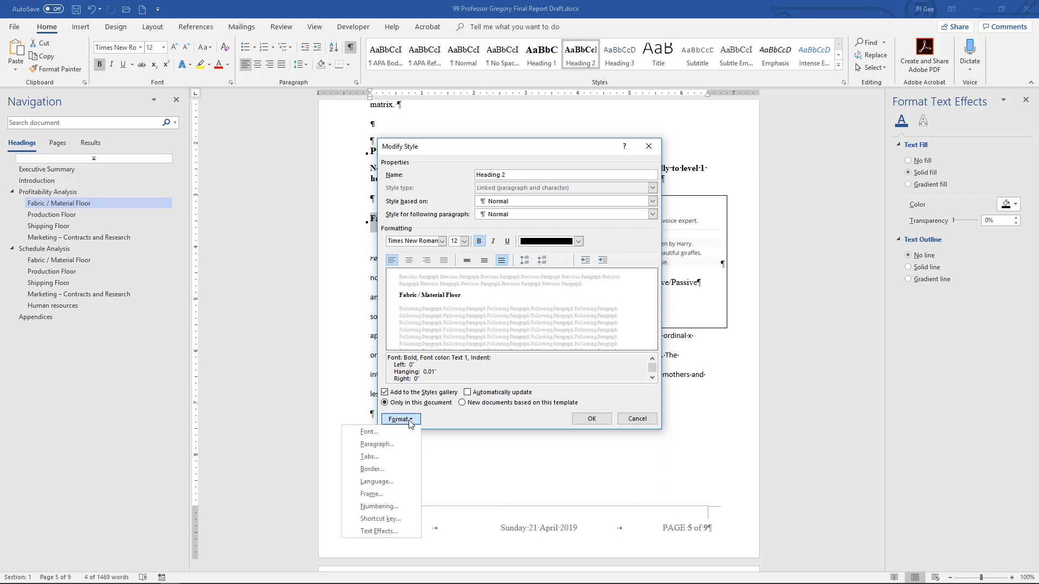
left_click(388, 453)
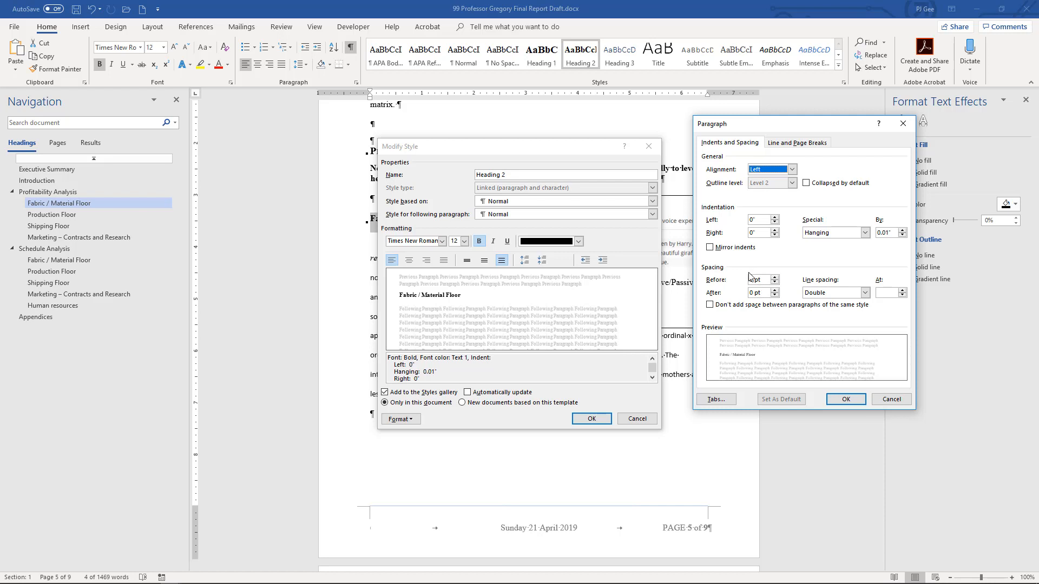
left_click(818, 298)
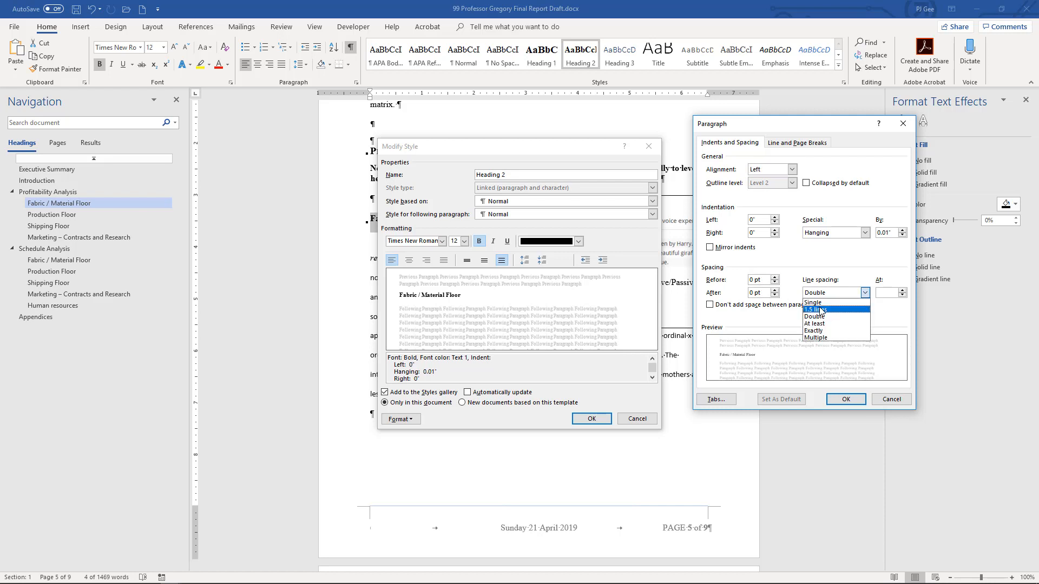
left_click(821, 311)
left_click(826, 233)
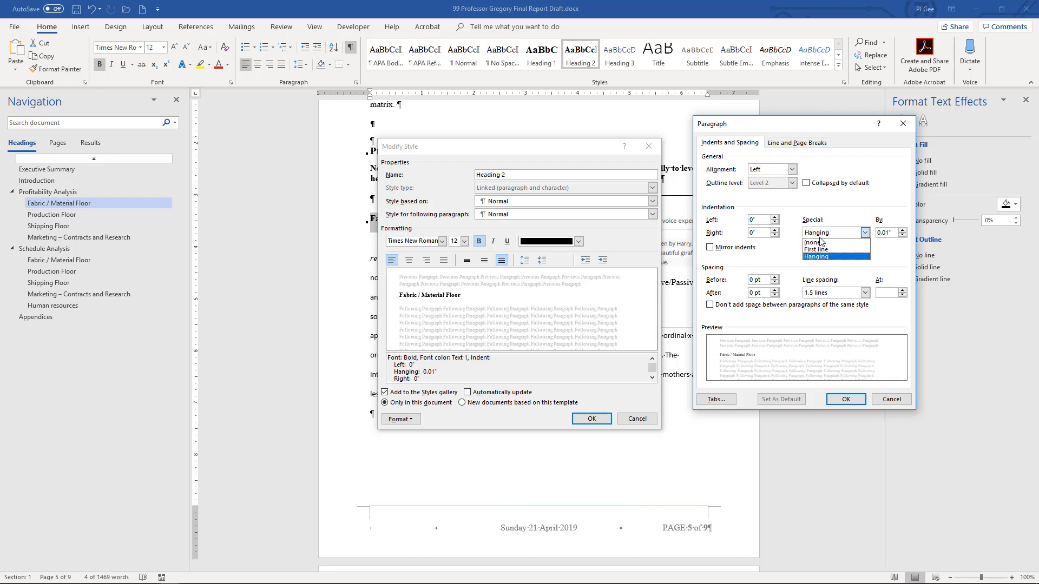
left_click(819, 242)
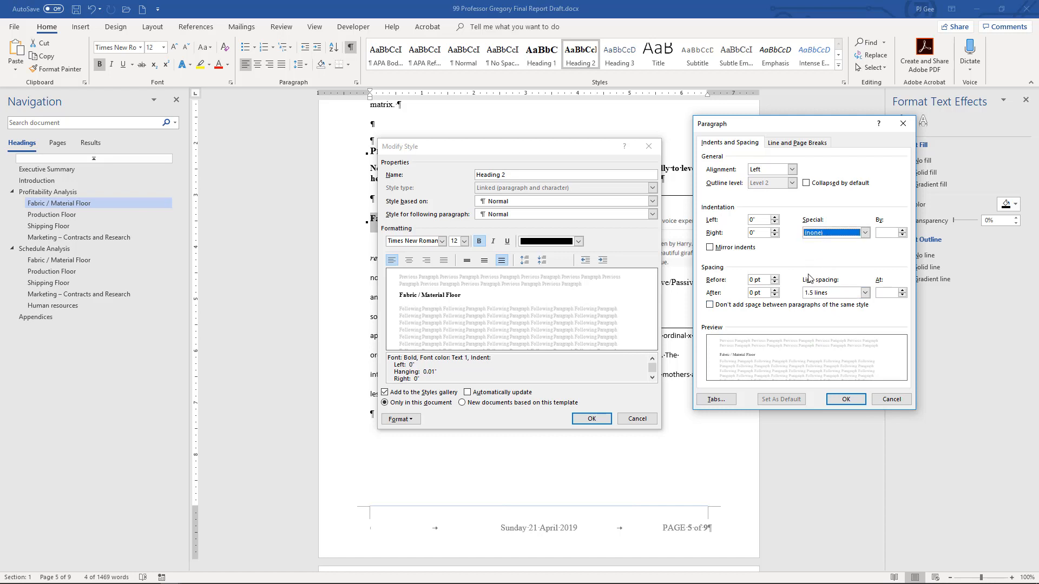
left_click(847, 399)
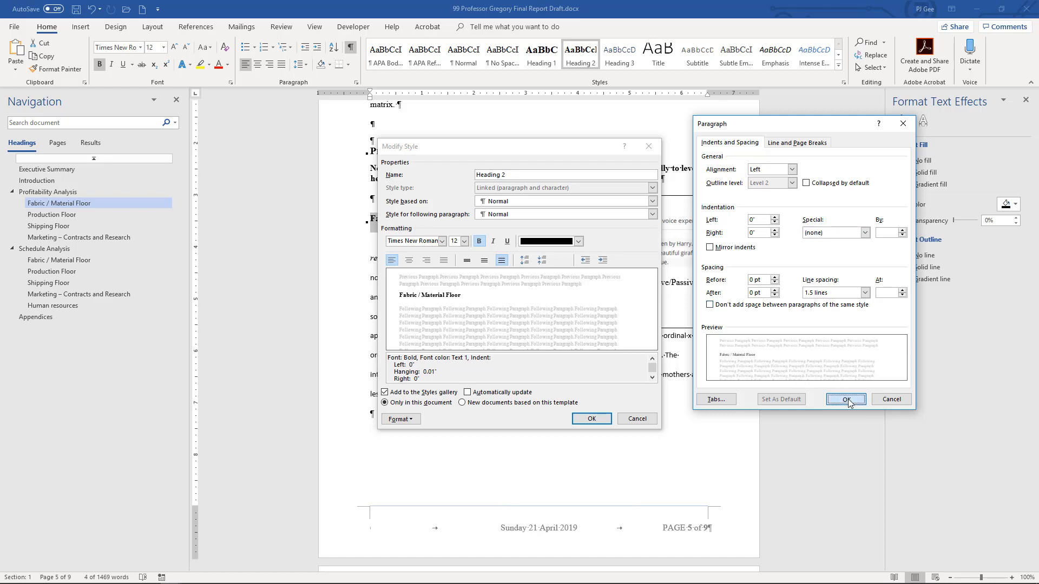
left_click(599, 421)
left_click(371, 272)
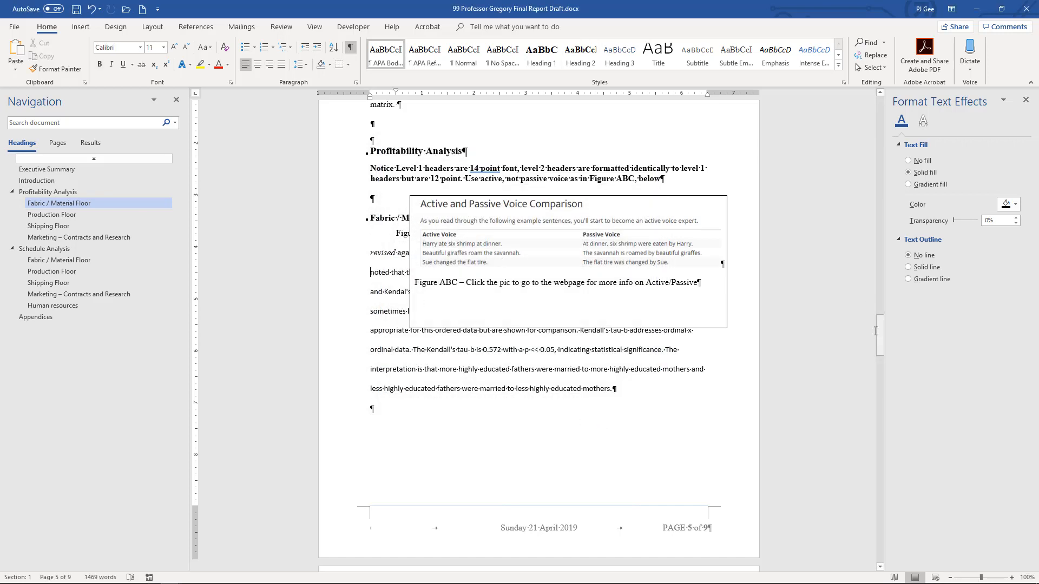
Split the last sentence of the first Executive Summary paragraph into "successfully achieved. The methods and activities", and save the document
left_click_drag(875, 331, 894, 223)
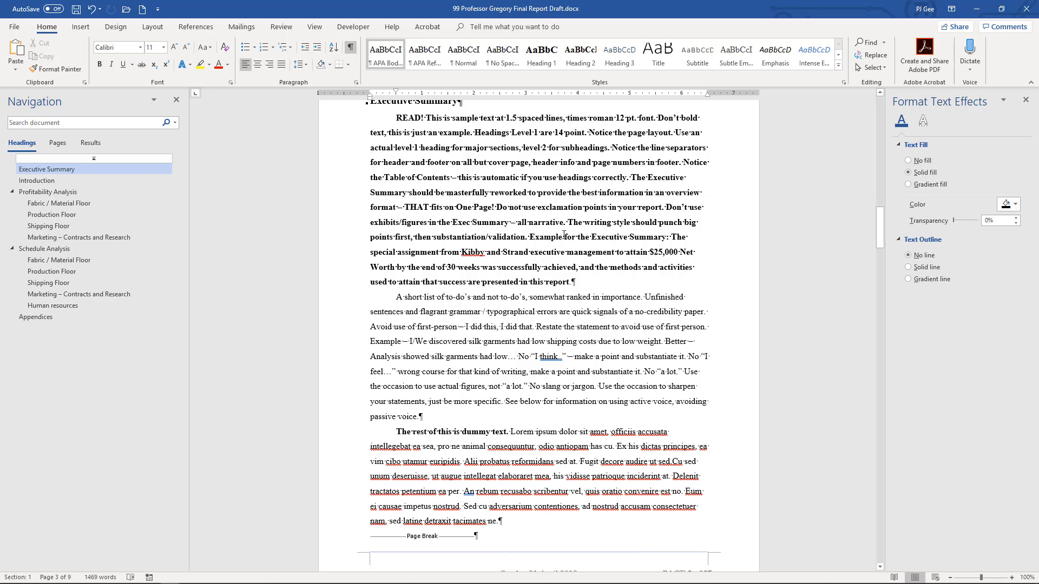
left_click(531, 237)
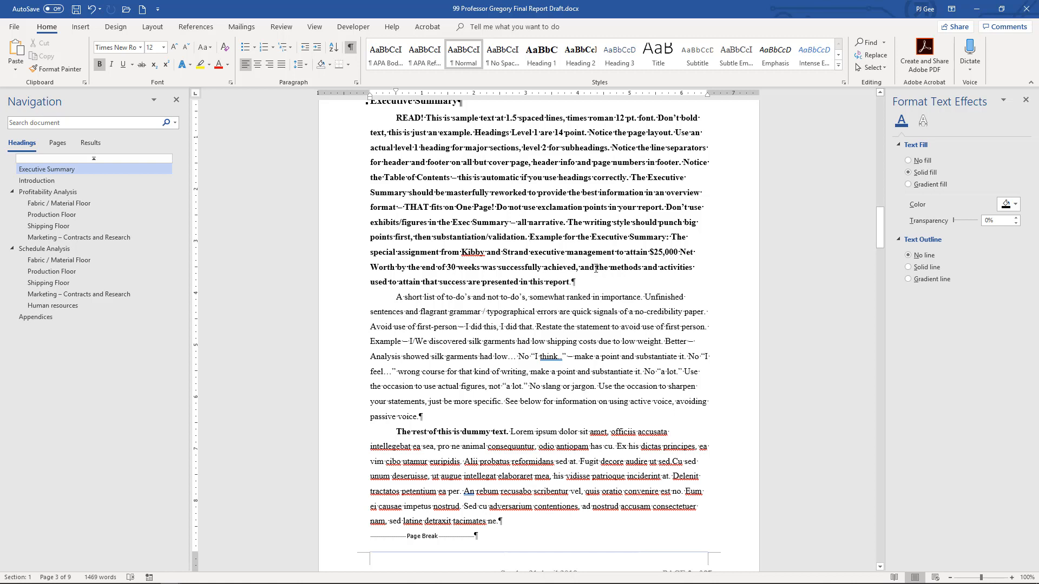
key("BackSpace")
key("BackSpace")
key("BackSpace")
key("BackSpace")
key("BackSpace")
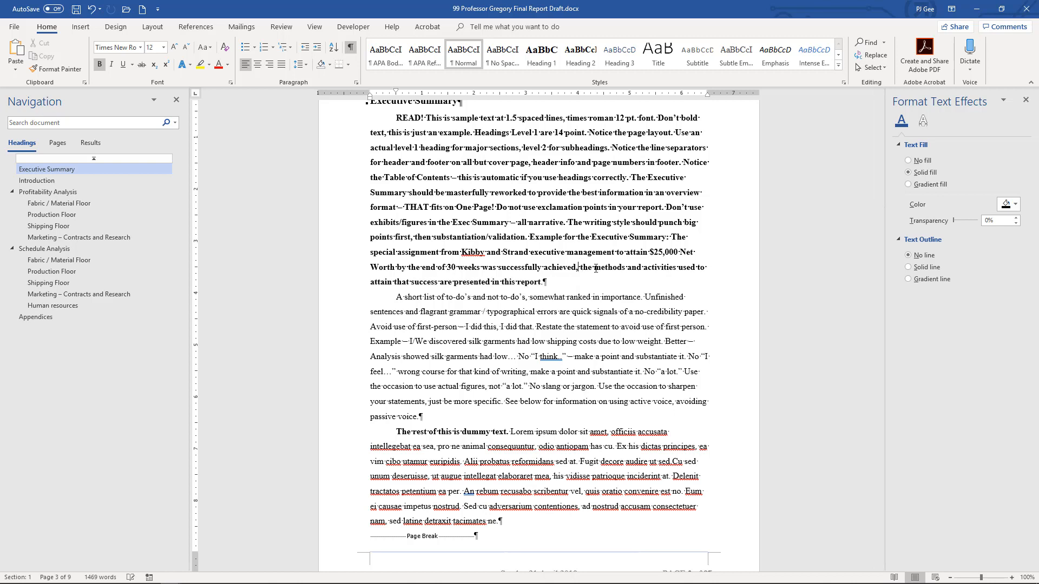
type(".")
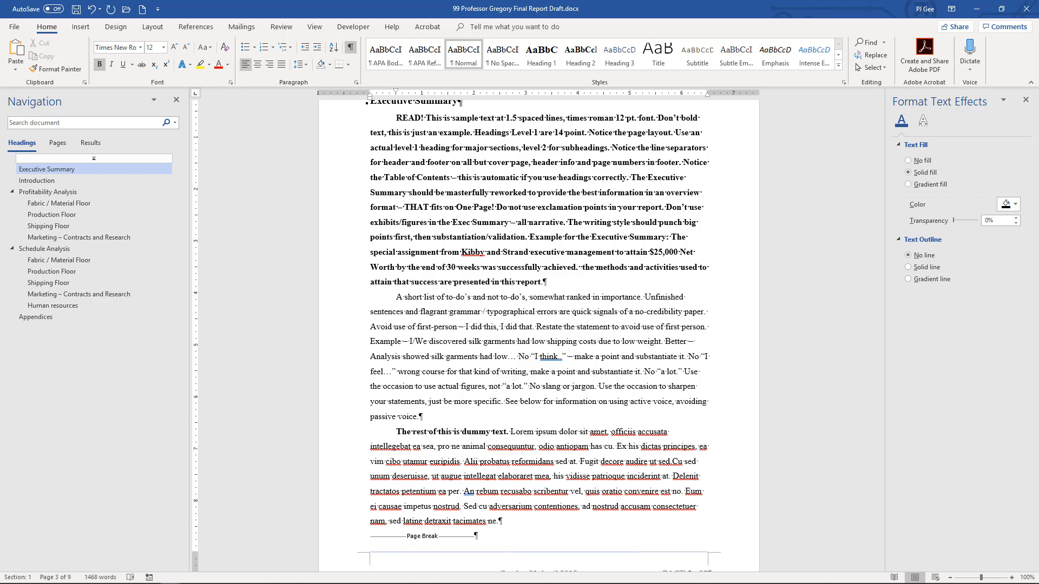
type(" T")
key("Delete")
key("Delete")
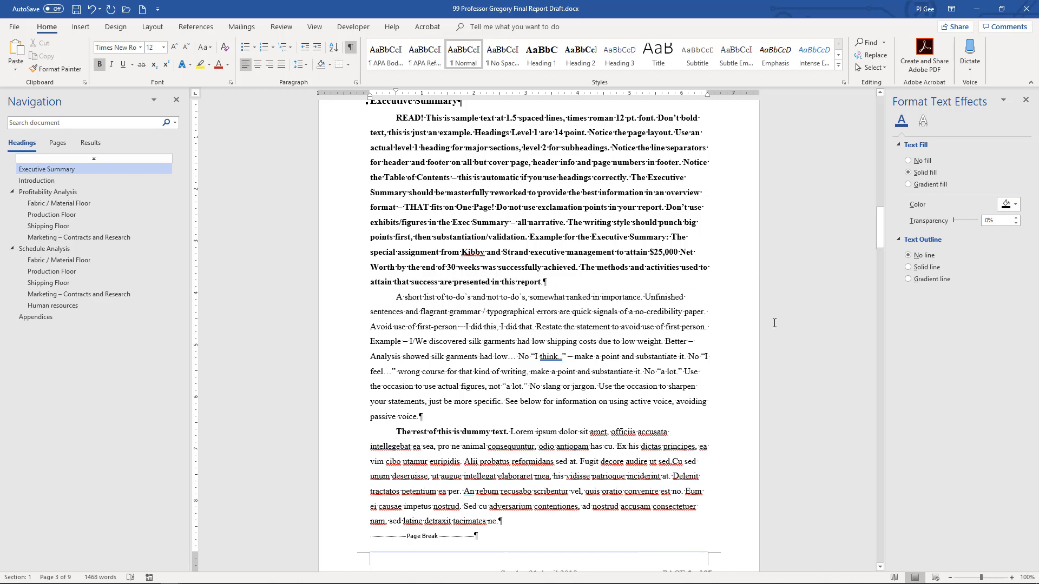
key("ctrl+s")
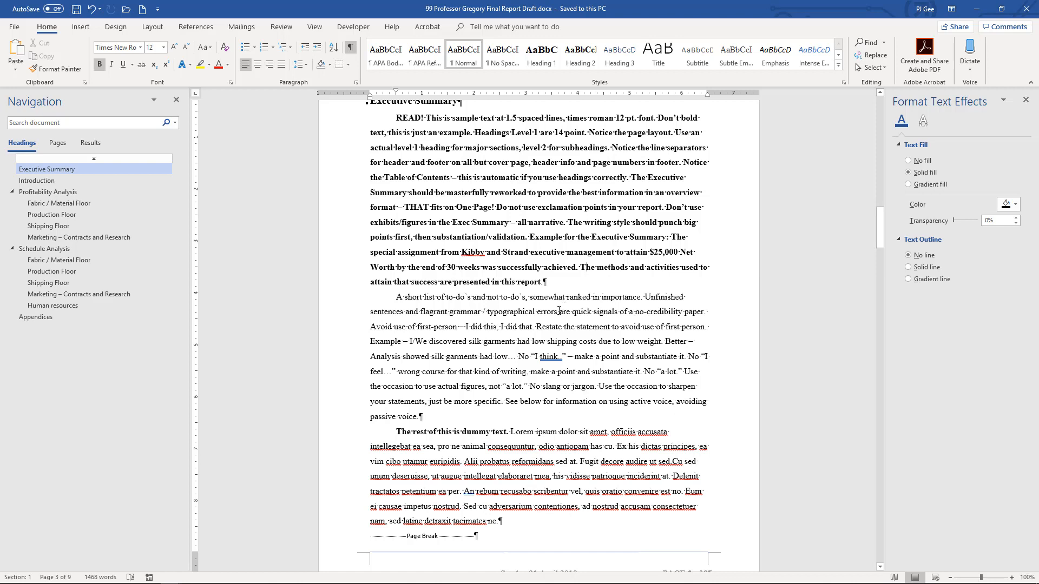
Change "grammar" to "grammatical" in the second Executive Summary paragraph
left_click(482, 313)
key("BackSpace")
type("tical")
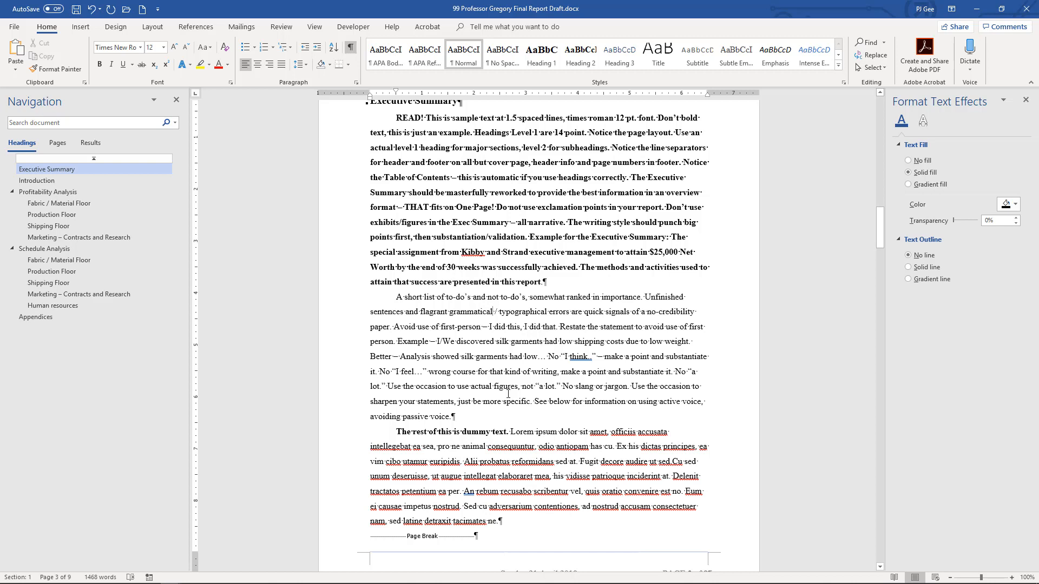
Highlight the page break that ends the Executive Summary page
left_click(401, 357)
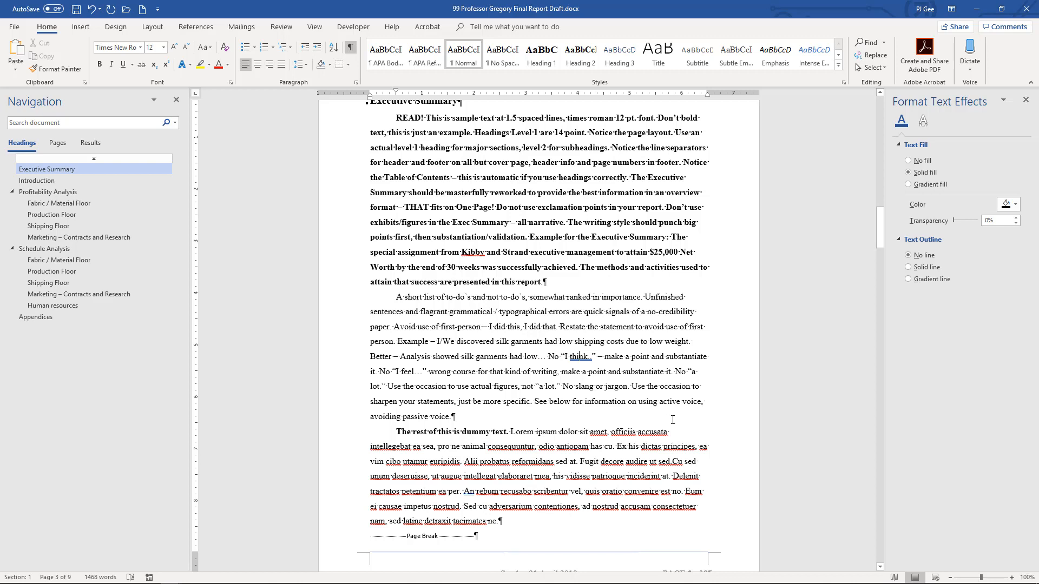
left_click_drag(879, 223, 881, 240)
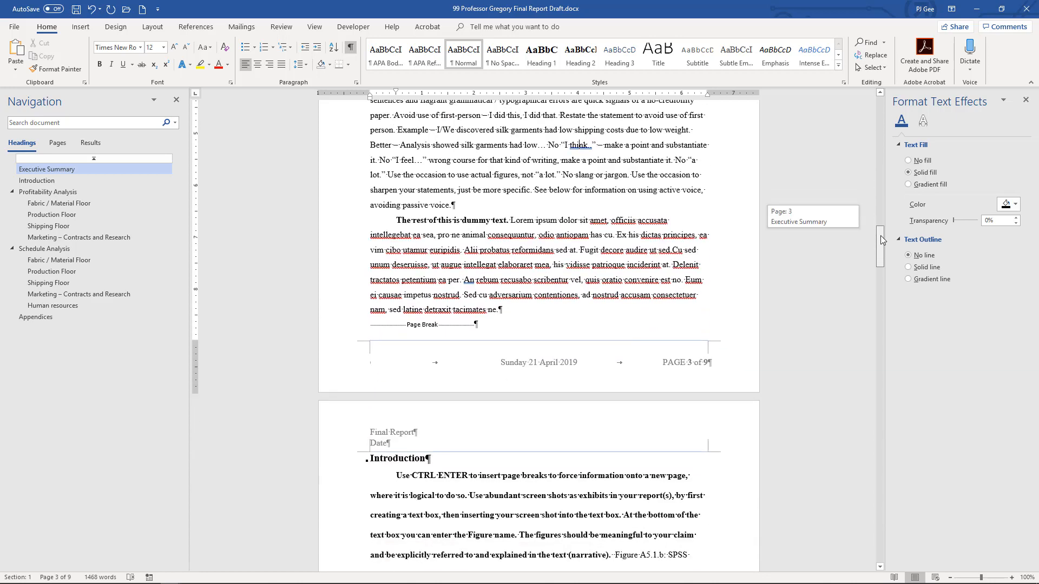
left_click_drag(881, 241, 881, 240)
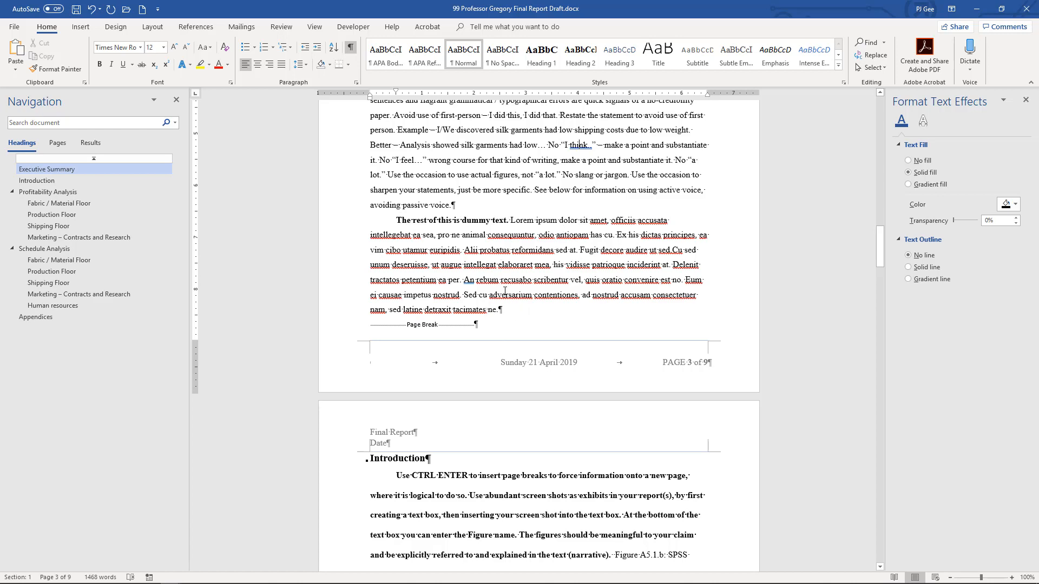
double_click(373, 325)
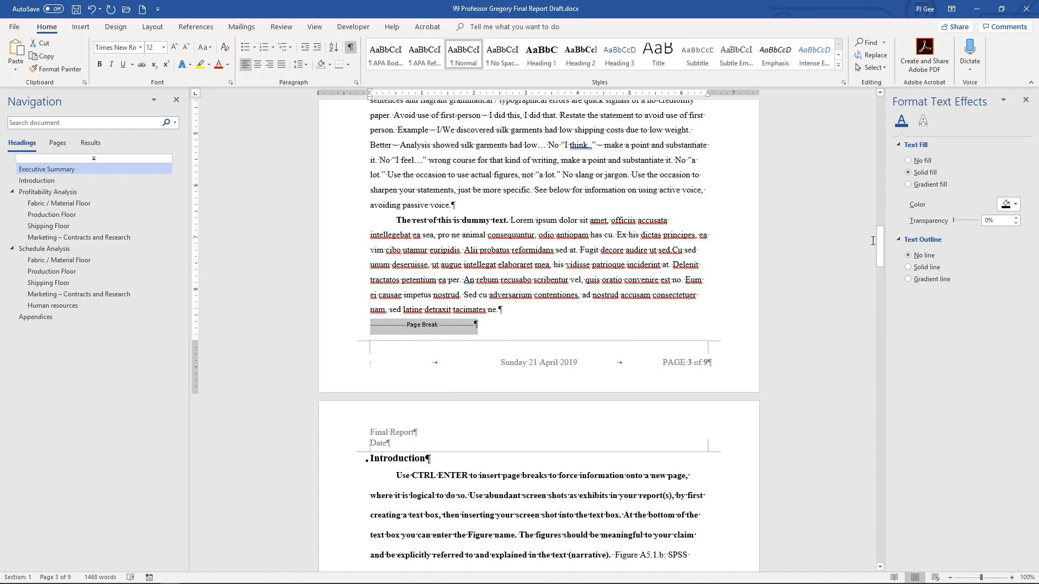
Change the figure number in the caption below the chi-square table in the Introduction to "Figure A5.1.b:"
left_click_drag(878, 239, 881, 266)
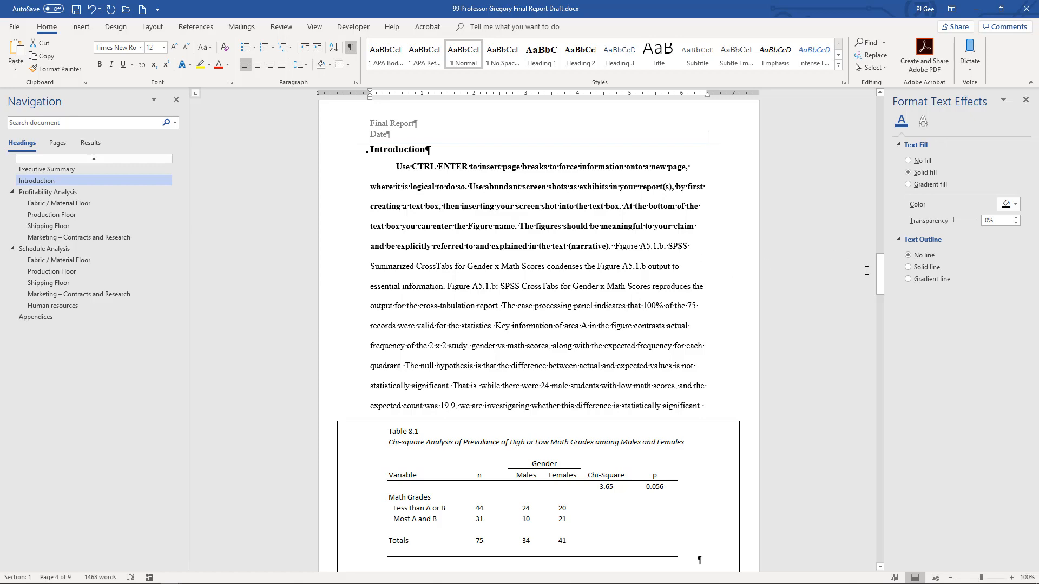
scroll(878, 270, "down", 3)
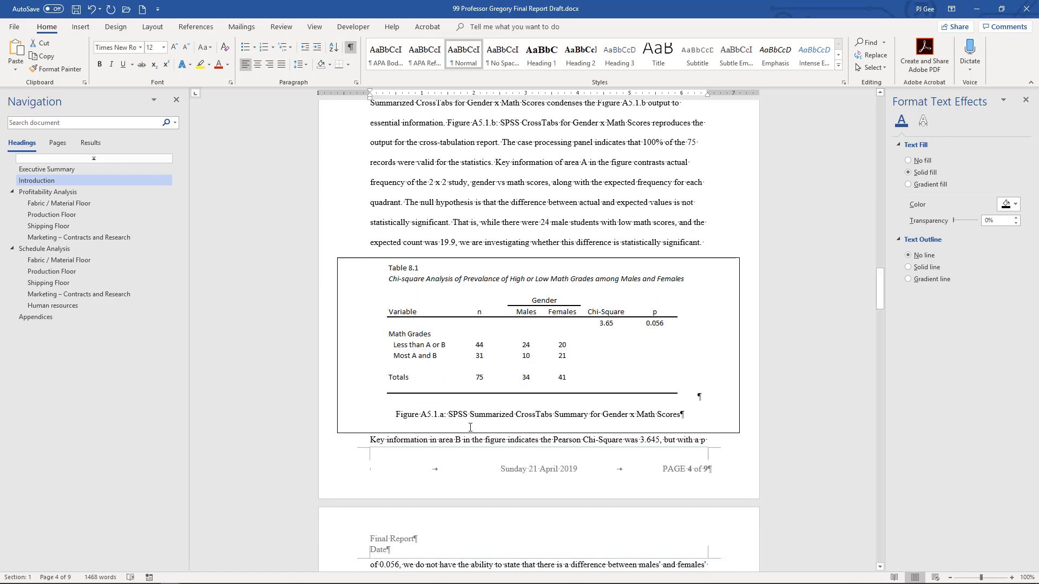
left_click(446, 415)
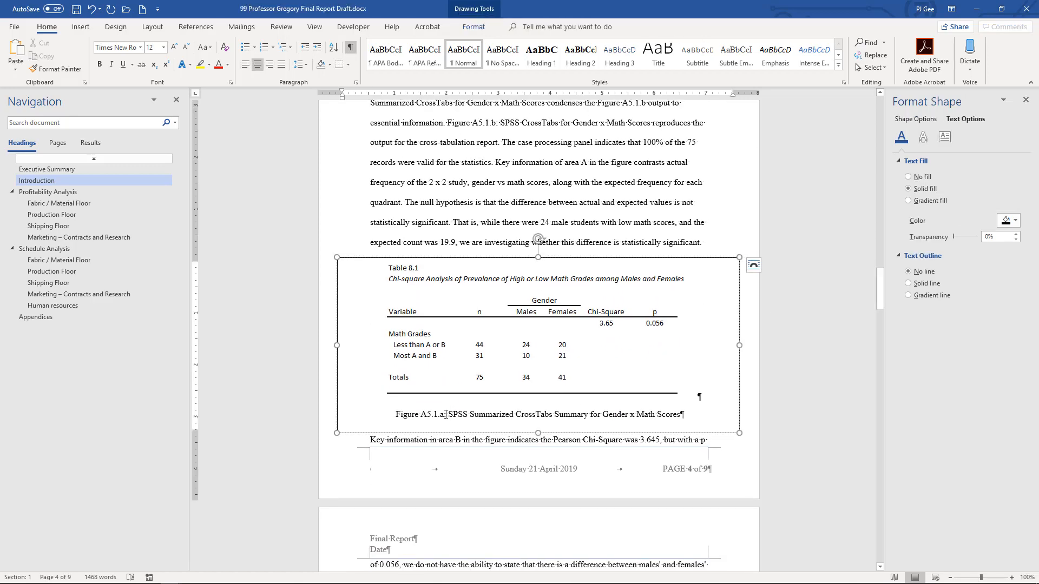
key("BackSpace")
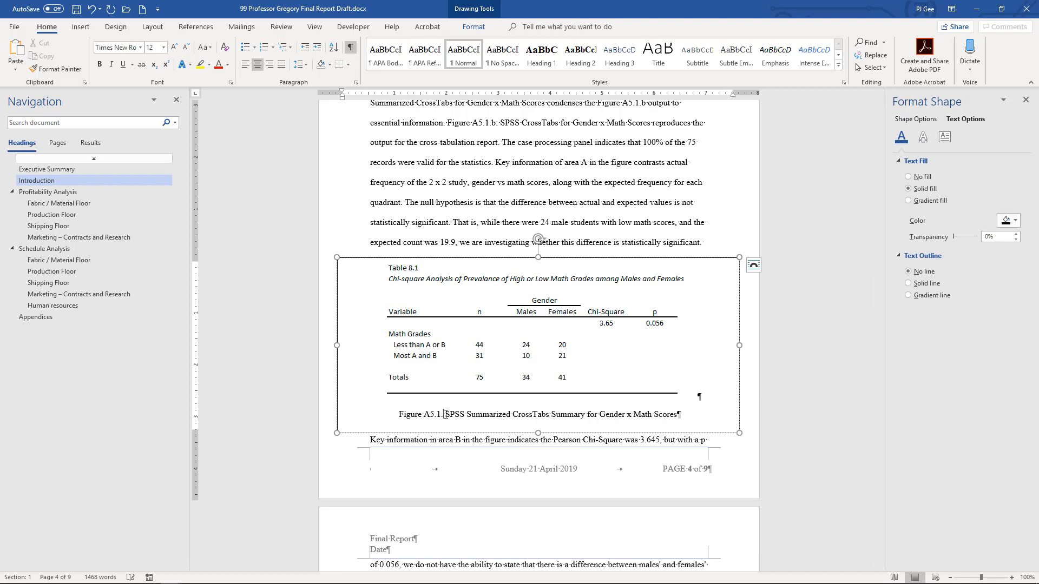
type("b:")
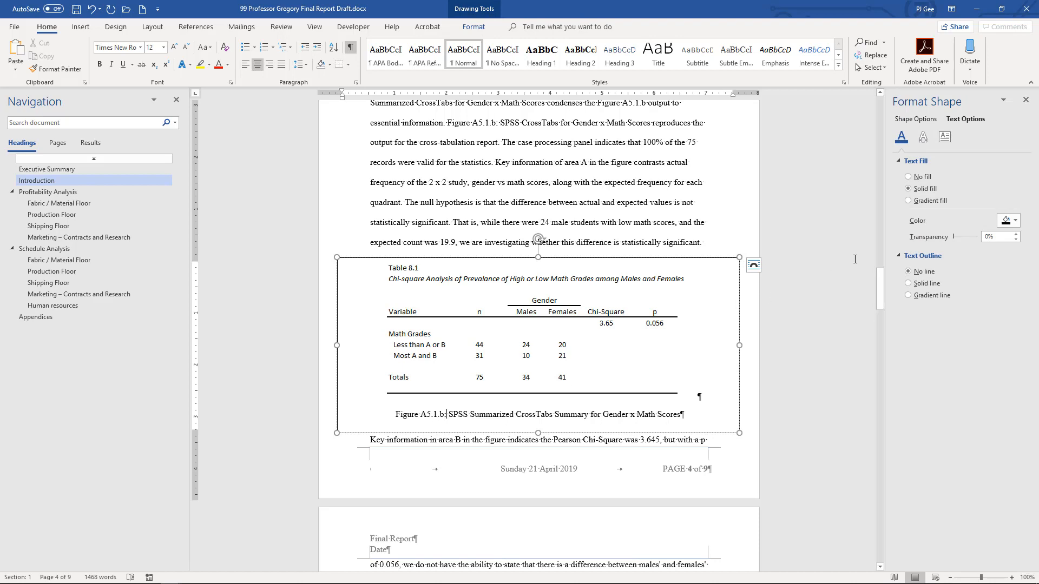
Highlight the Introduction passage that explains Figure A5.1.b, above the chi-square table, and select the table picture
scroll(881, 286, "up", 1)
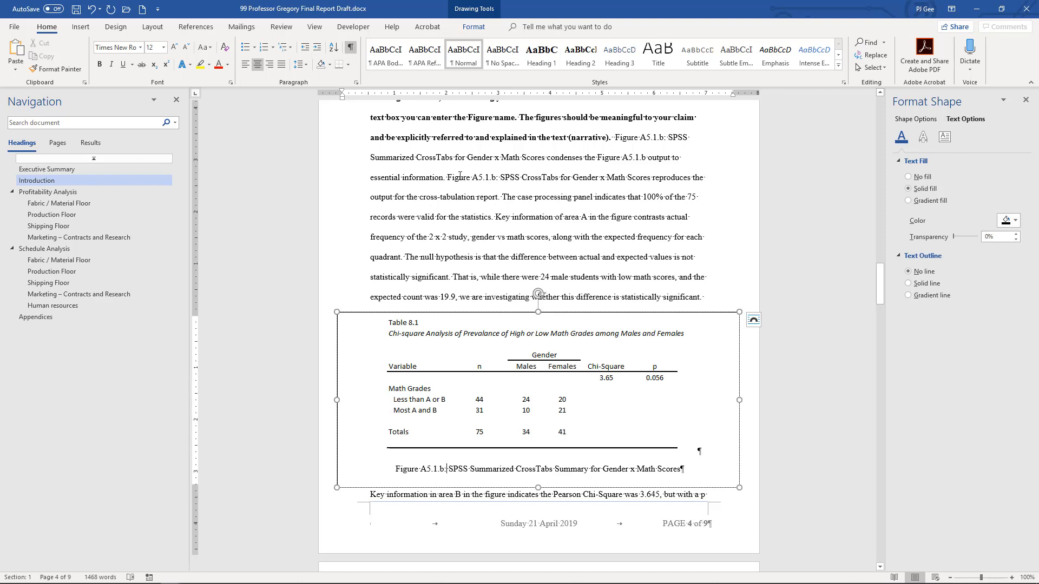
left_click_drag(447, 178, 675, 279)
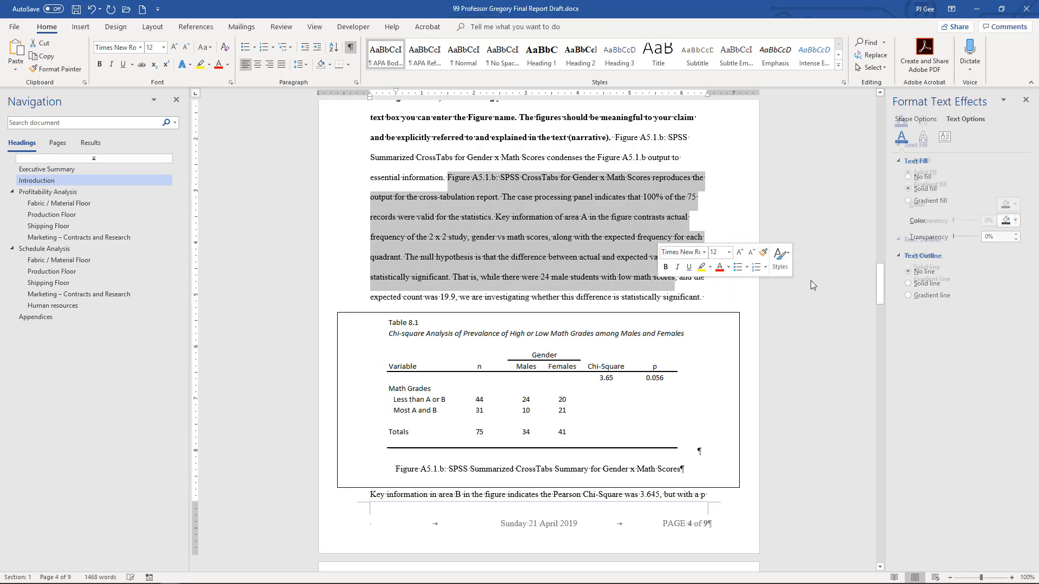
left_click(604, 374)
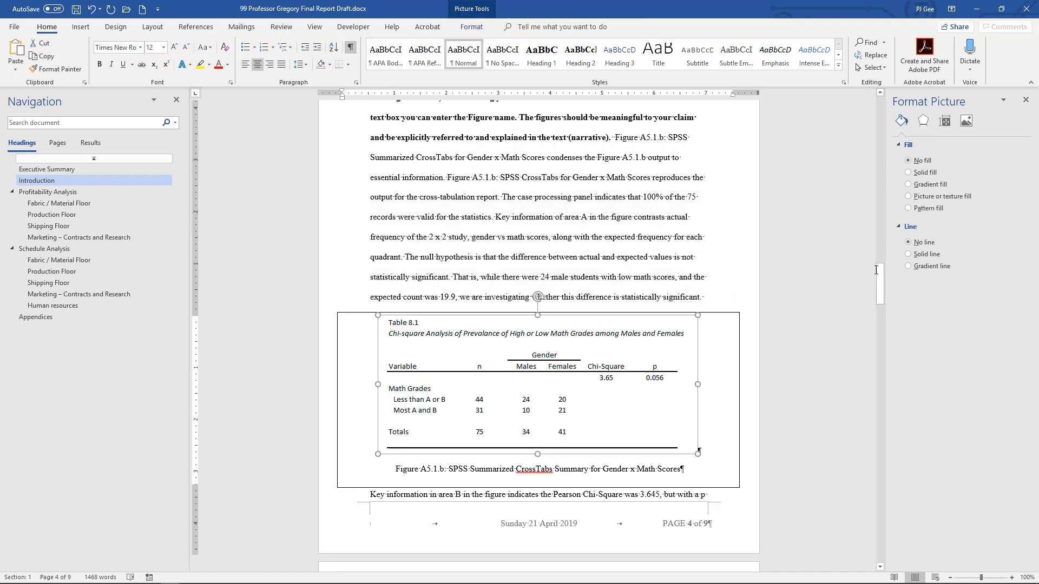
Select the text box around the chi-square table and show its layout options
left_click_drag(880, 277, 882, 291)
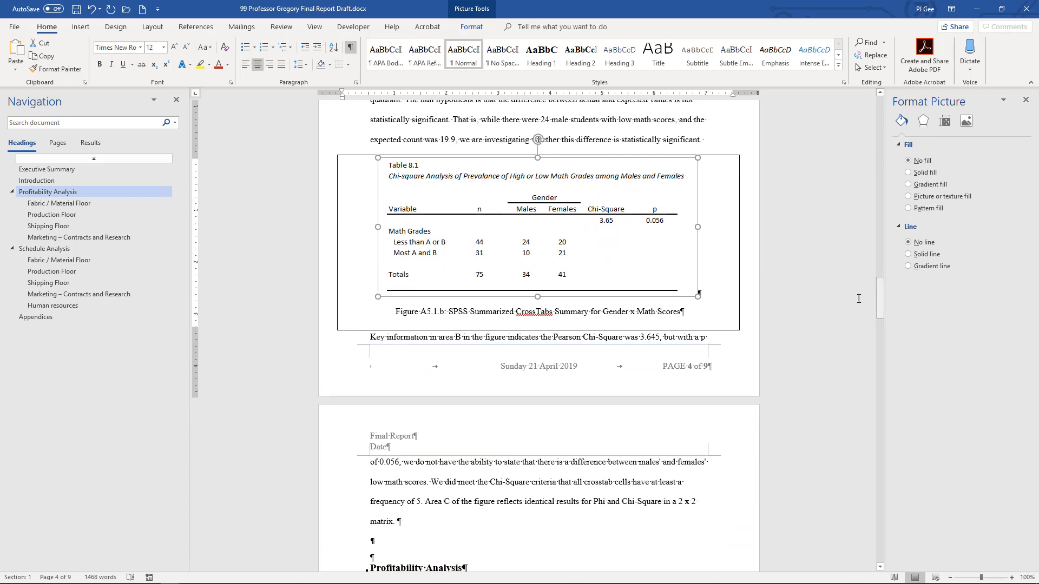
left_click(724, 156)
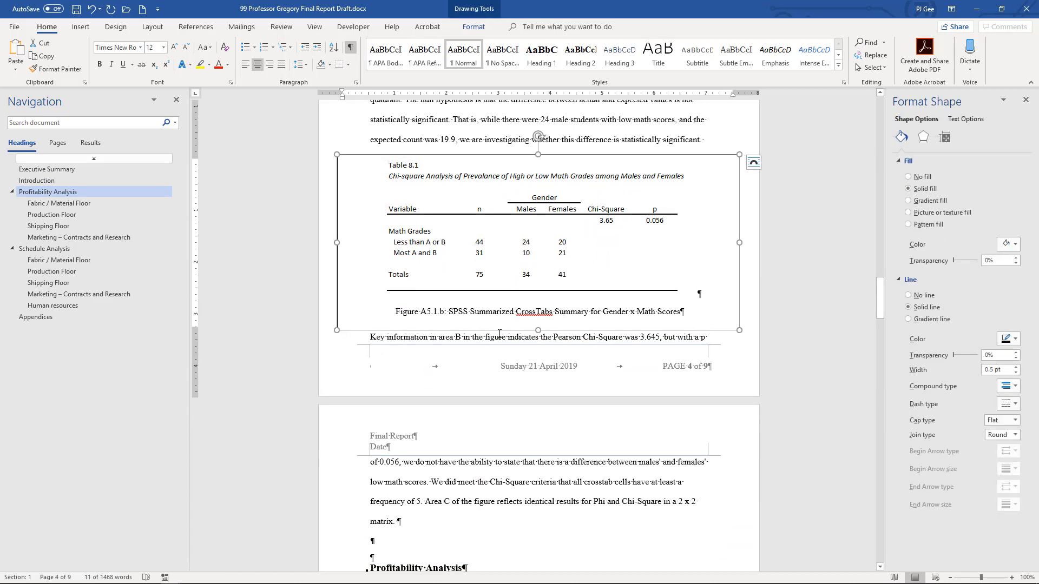
left_click(753, 163)
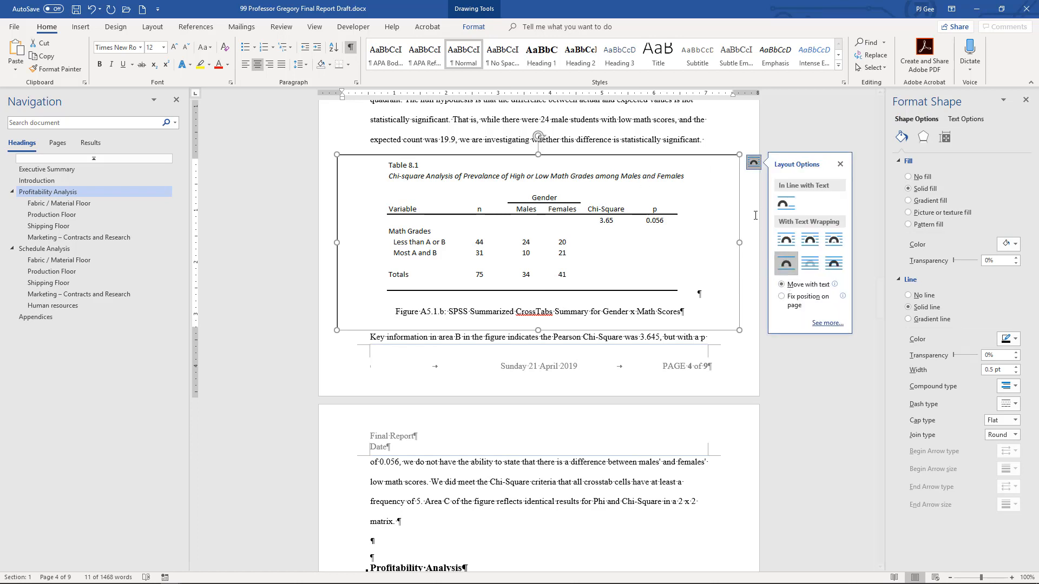
Resize and move the chi-square table's text box so it spans exactly between the page's left and right text margins
left_click(340, 239)
left_click_drag(341, 240, 415, 249)
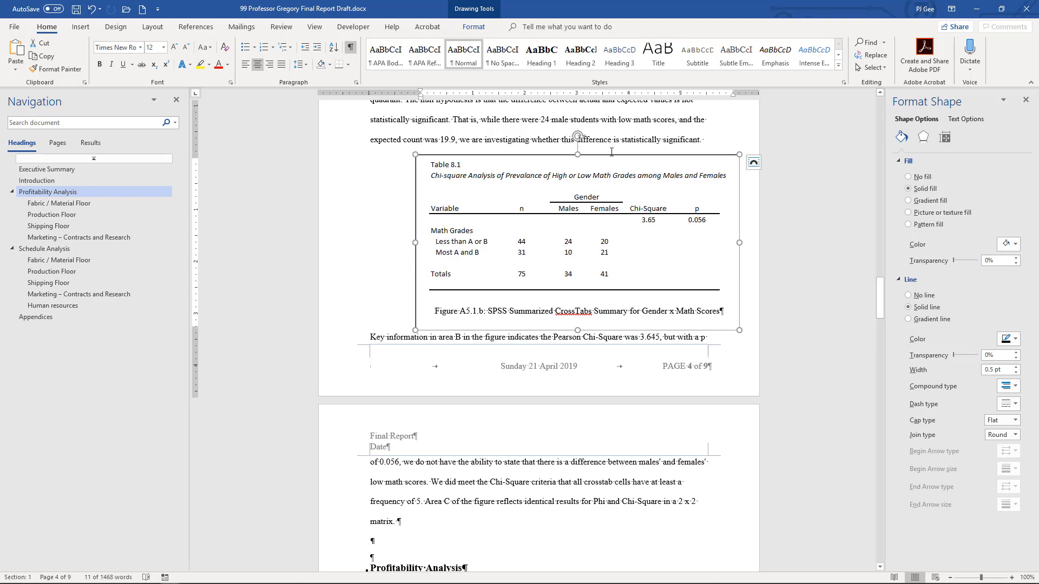
left_click_drag(603, 155, 568, 152)
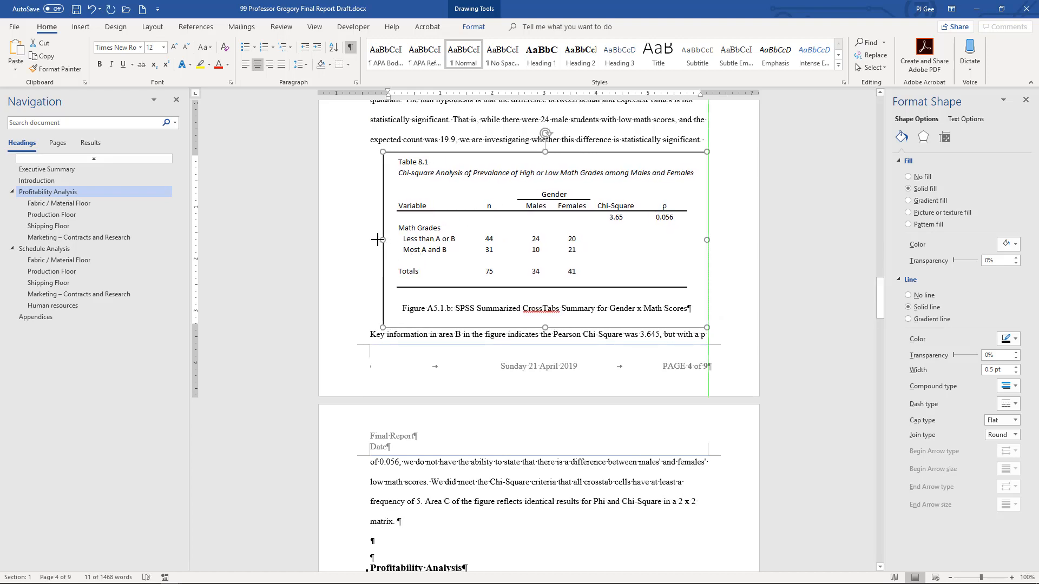
left_click_drag(377, 240, 361, 239)
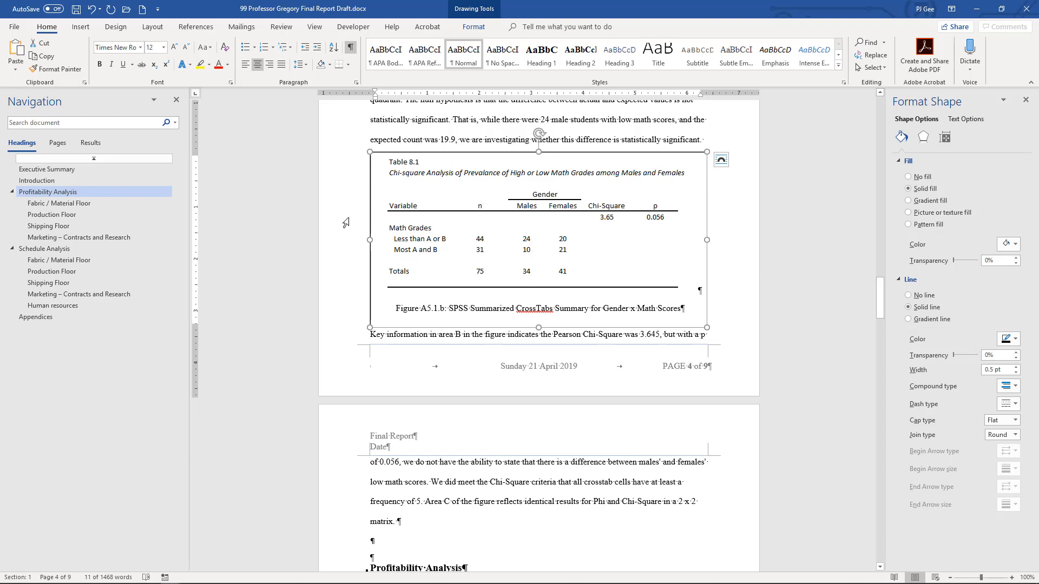
left_click(587, 299)
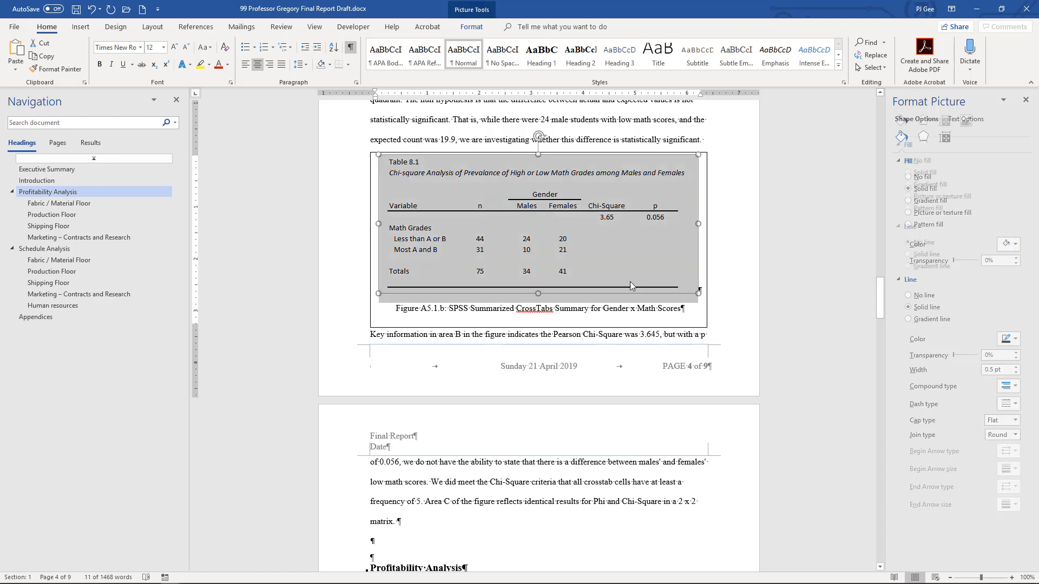
left_click(828, 291)
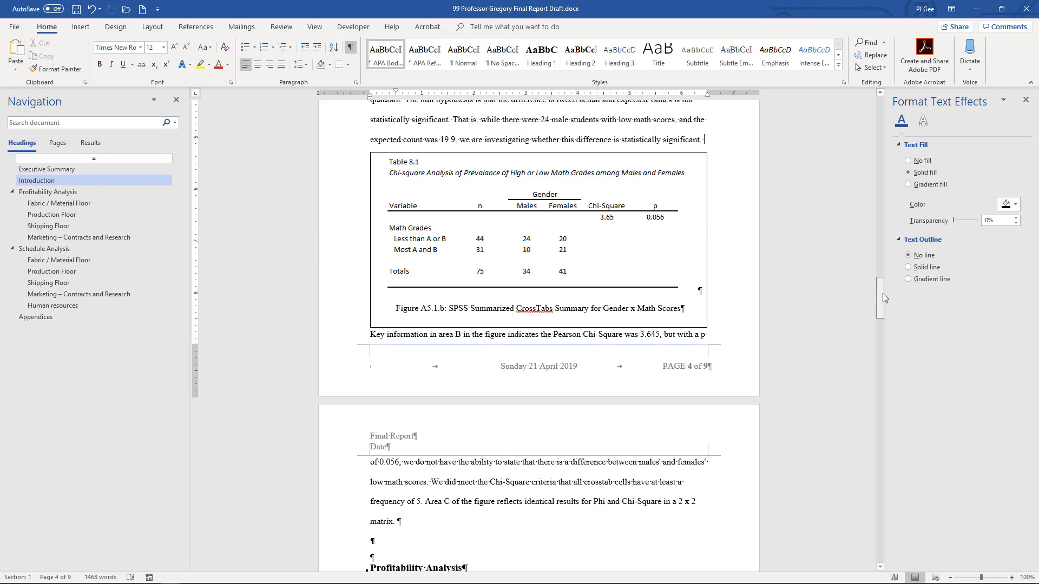
Delete one of the two empty paragraphs above the Profitability Analysis heading
mouse_move(881, 294)
left_mouse_down()
mouse_move(885, 316)
mouse_move(887, 292)
left_mouse_up()
left_click_drag(878, 279, 880, 289)
left_click_drag(881, 302, 880, 308)
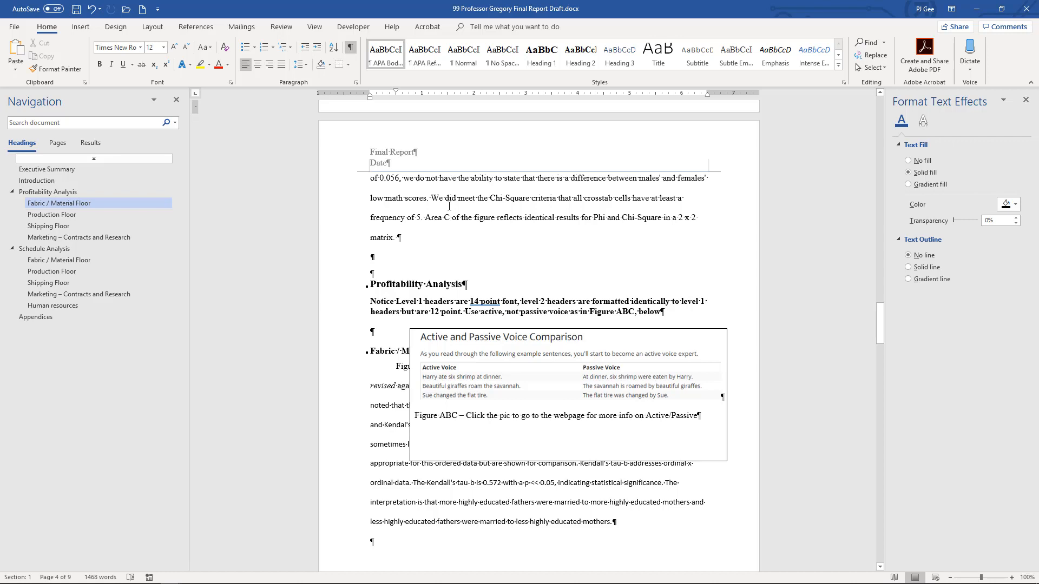
left_click(418, 255)
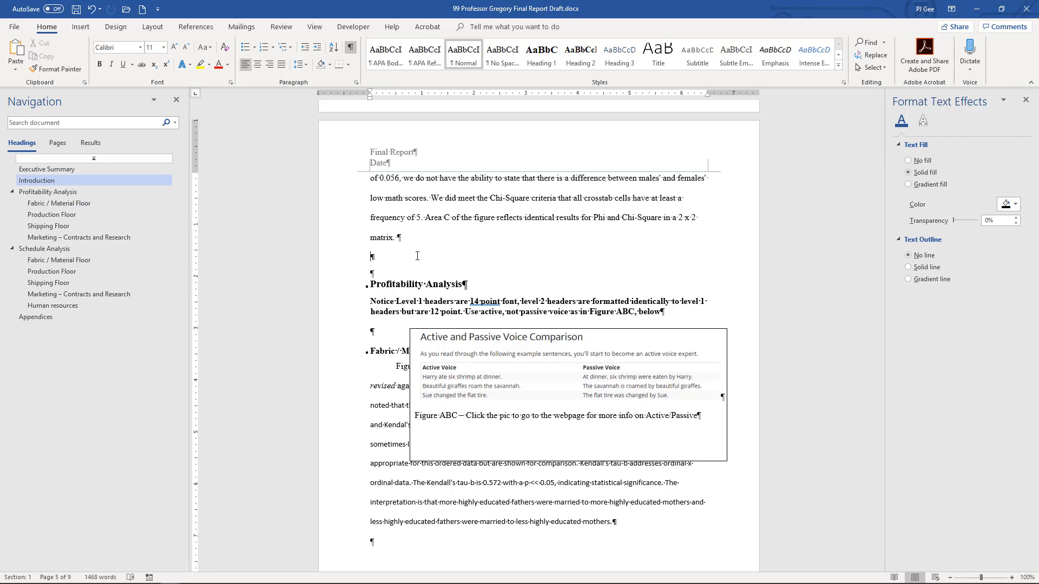
key("ctrl+z")
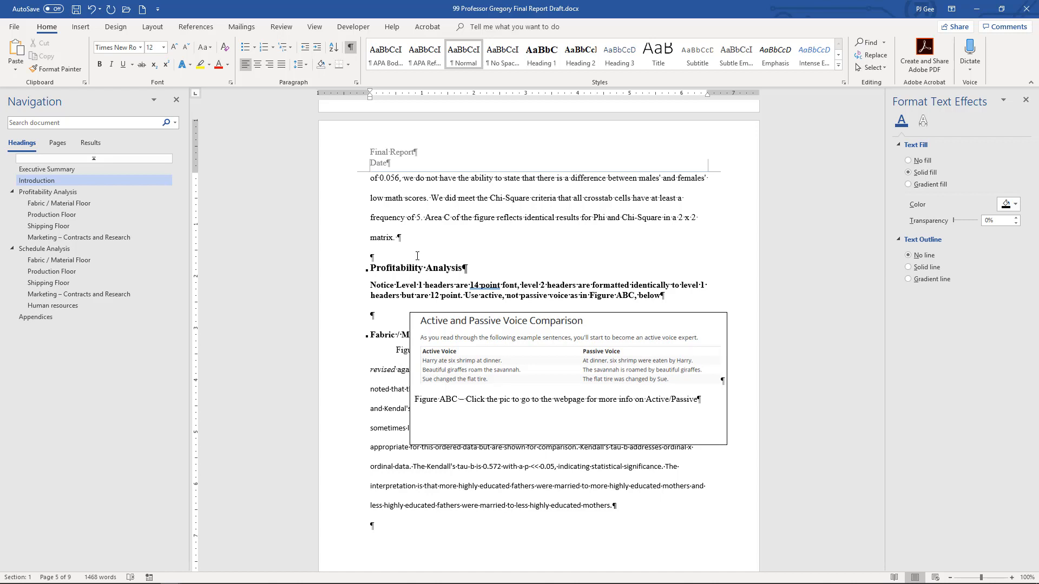
Highlight the Profitability Analysis heading and the Fabric / Material Floor heading to compare their Heading 1 and Heading 2 styles
left_click(344, 269)
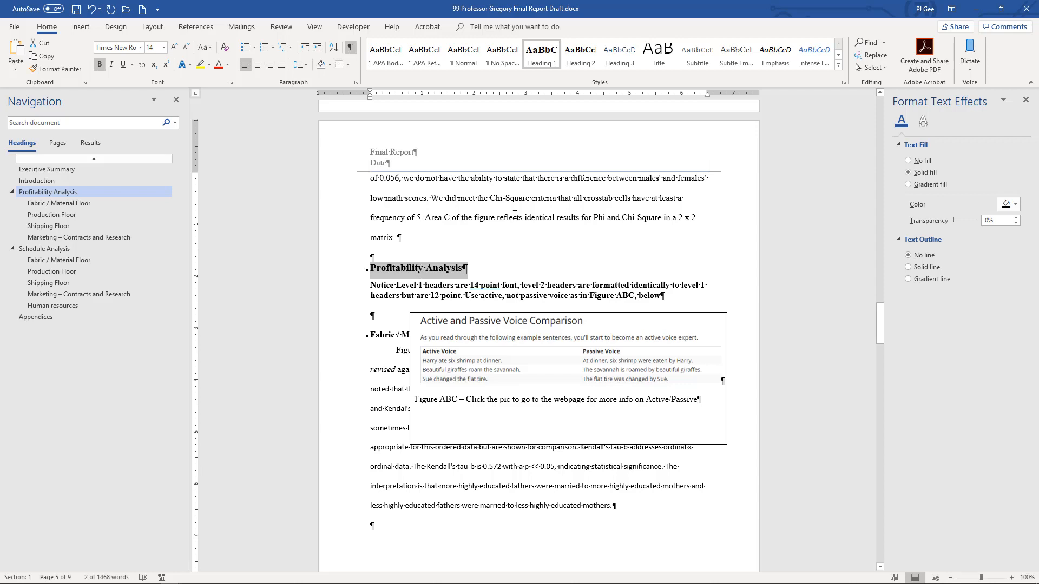
left_click(340, 336)
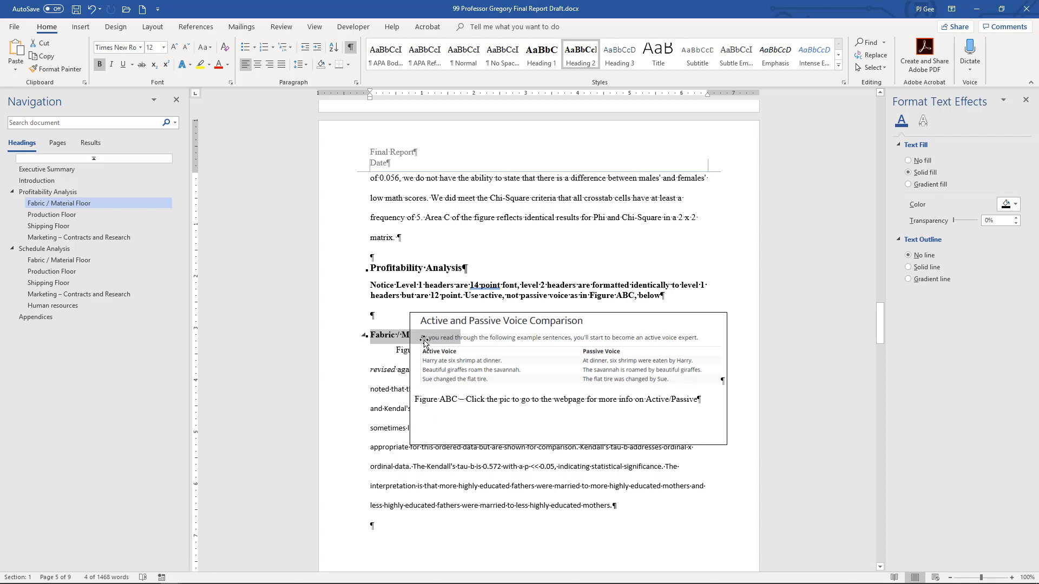
Set the Figure ABC text box to Top and Bottom text wrapping and centre it above the Fabric / Material Floor heading
left_click(468, 314)
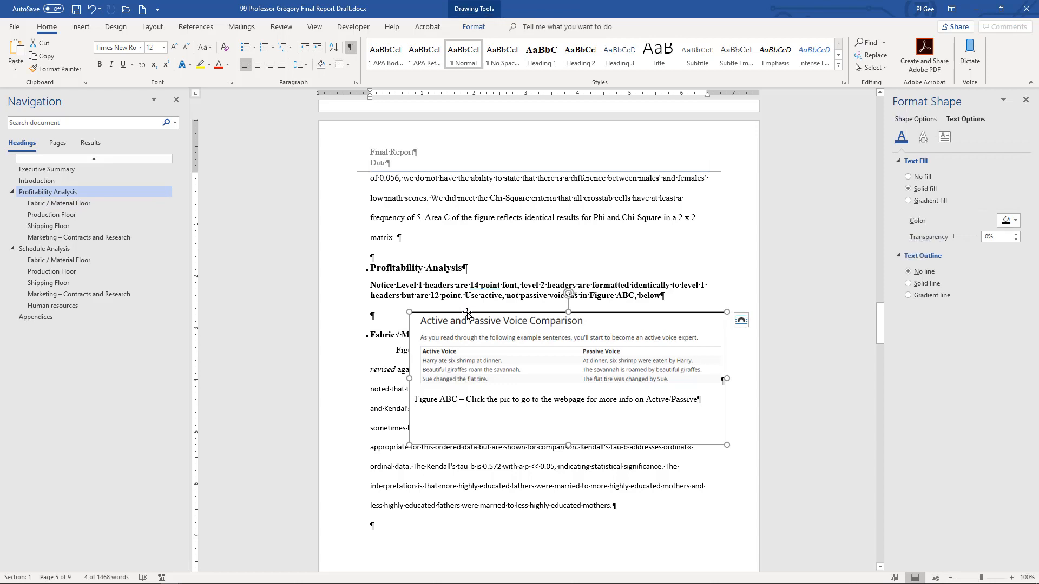
mouse_move(474, 312)
left_mouse_down()
mouse_move(454, 319)
mouse_move(470, 322)
left_mouse_up()
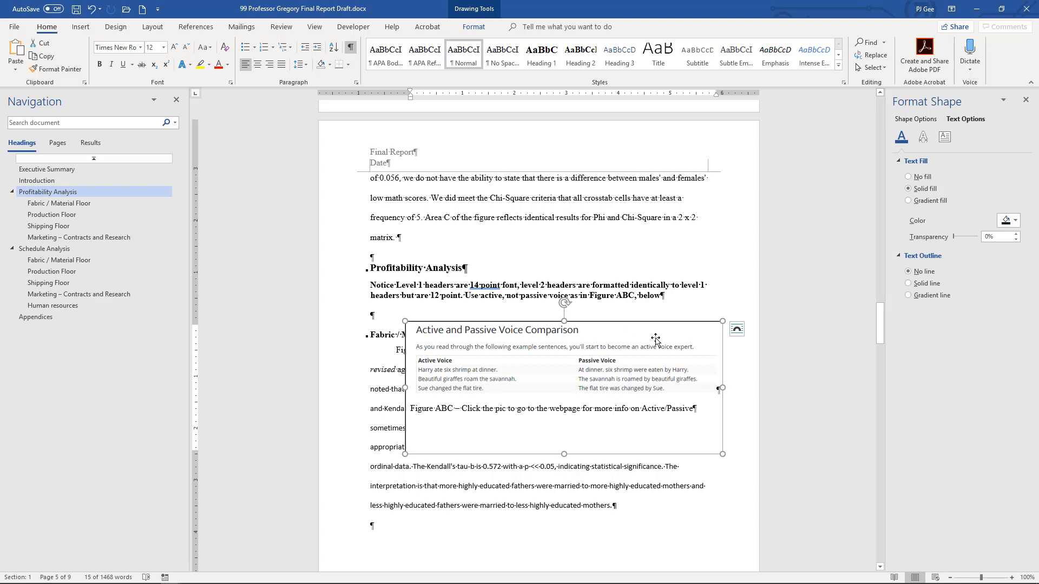
left_click(736, 329)
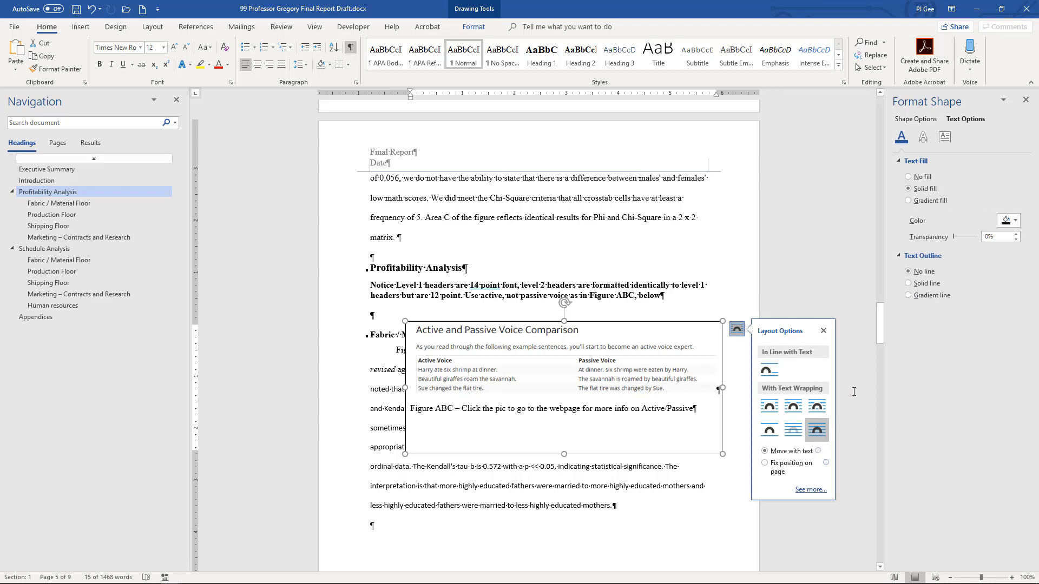
left_click(770, 433)
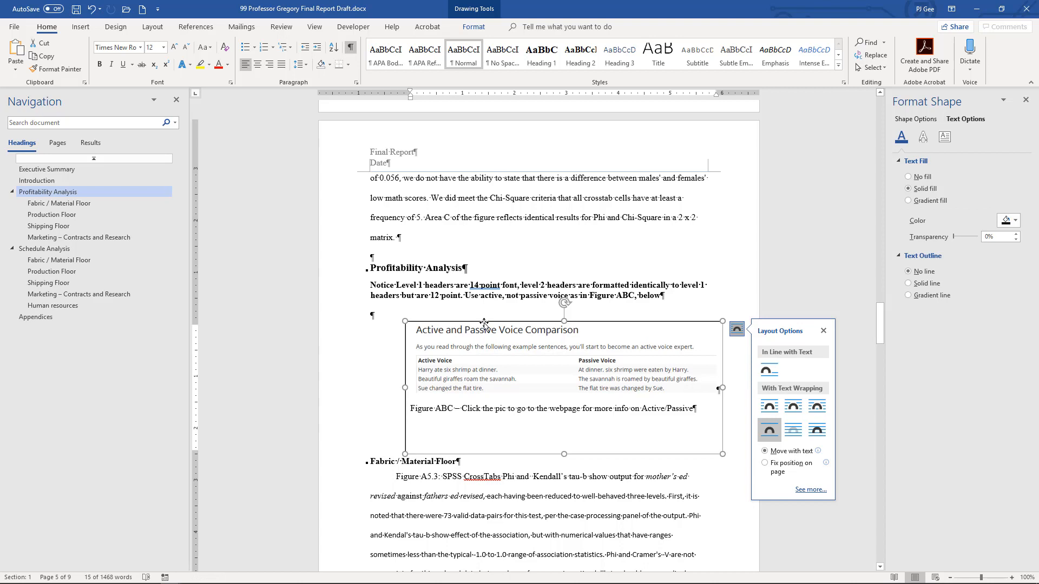
mouse_move(483, 323)
left_mouse_down()
mouse_move(439, 326)
mouse_move(464, 325)
left_mouse_up()
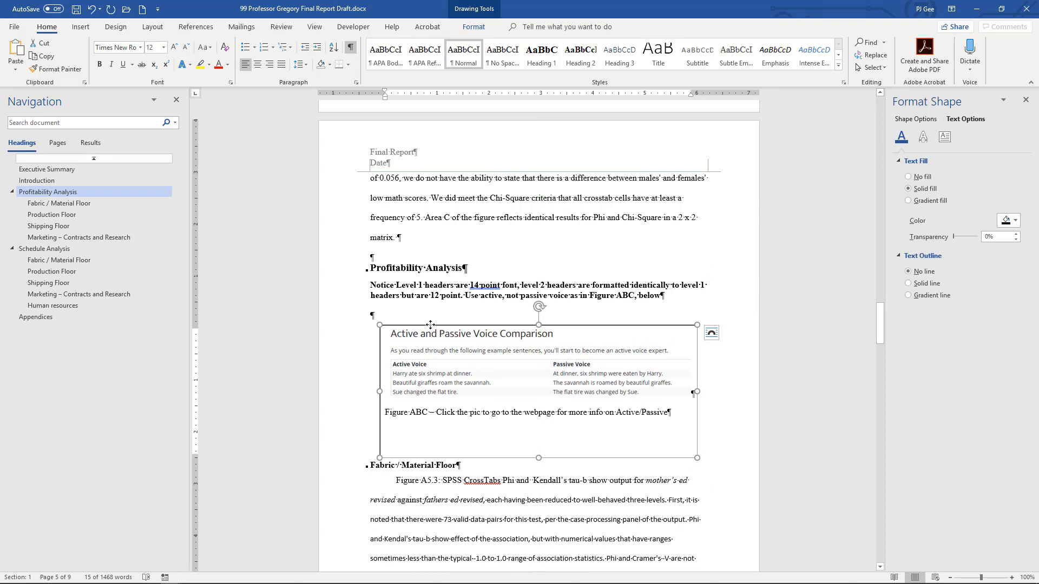
left_click_drag(431, 327, 400, 327)
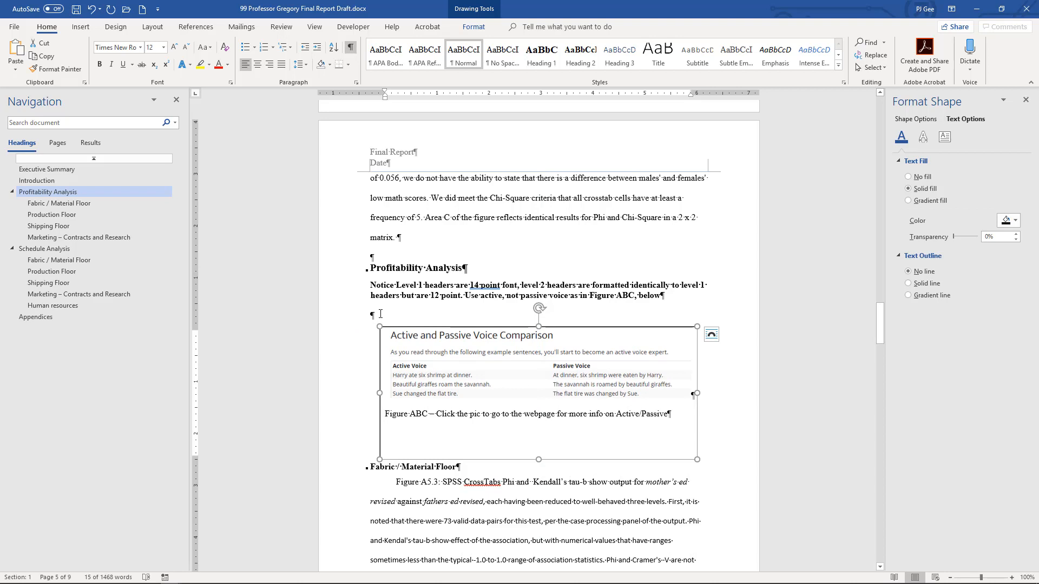
left_click(369, 316)
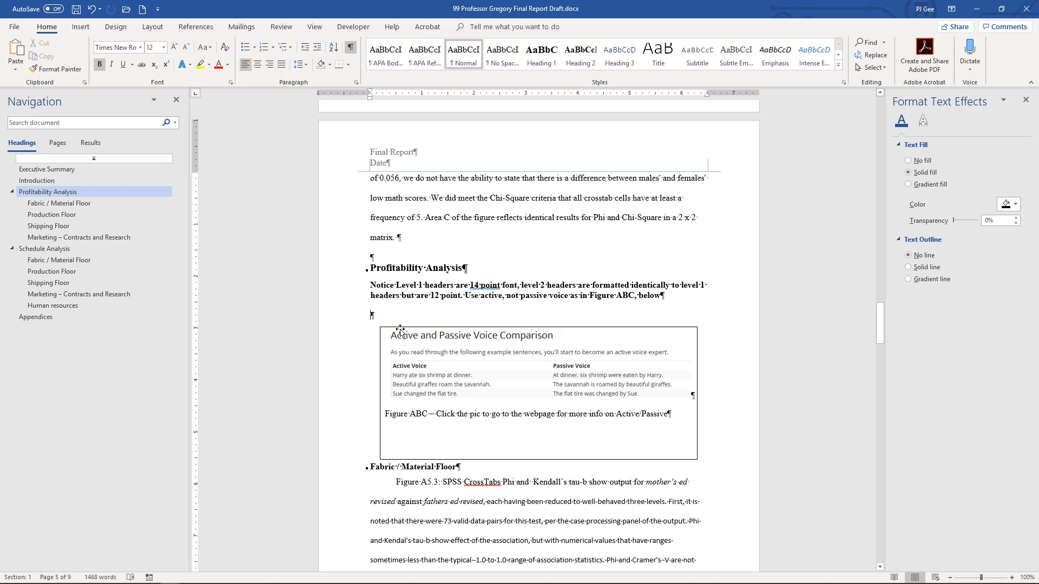
Select the linked Active and Passive Voice picture and switch to Chrome to examine the YourDictionary comparison table it comes from
left_click(402, 327)
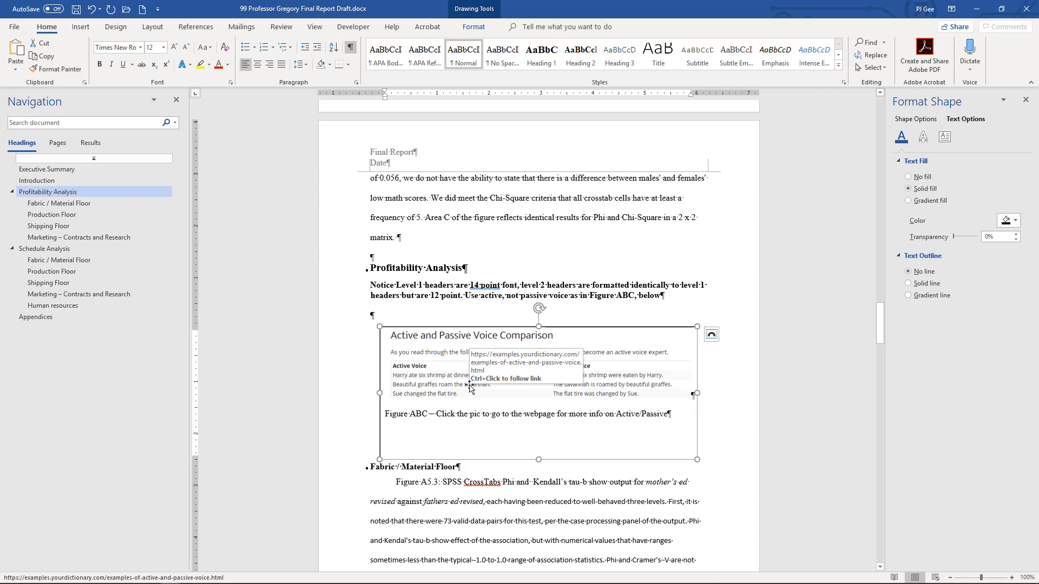
left_click(420, 361)
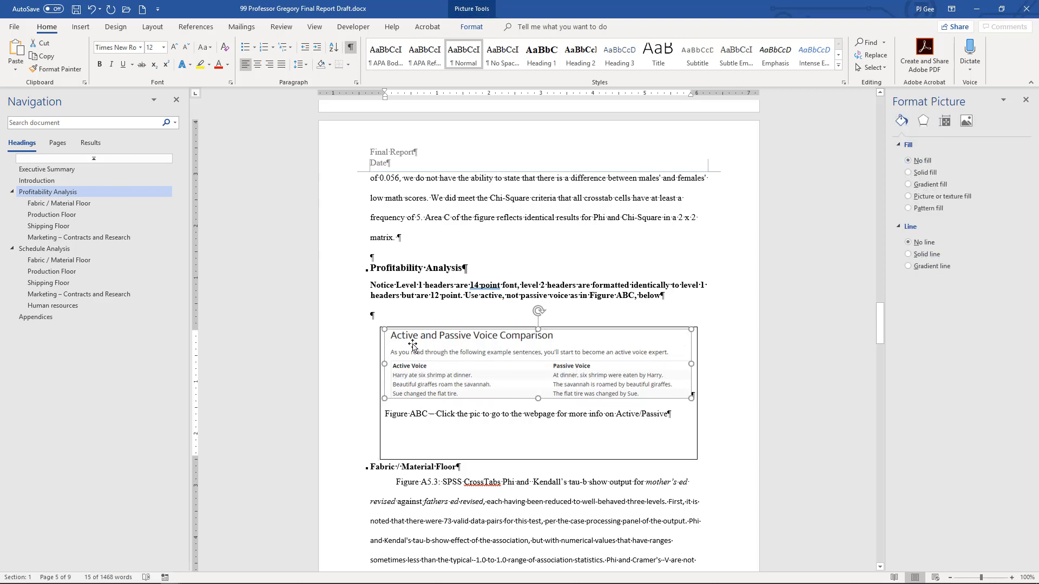
key("alt+Tab")
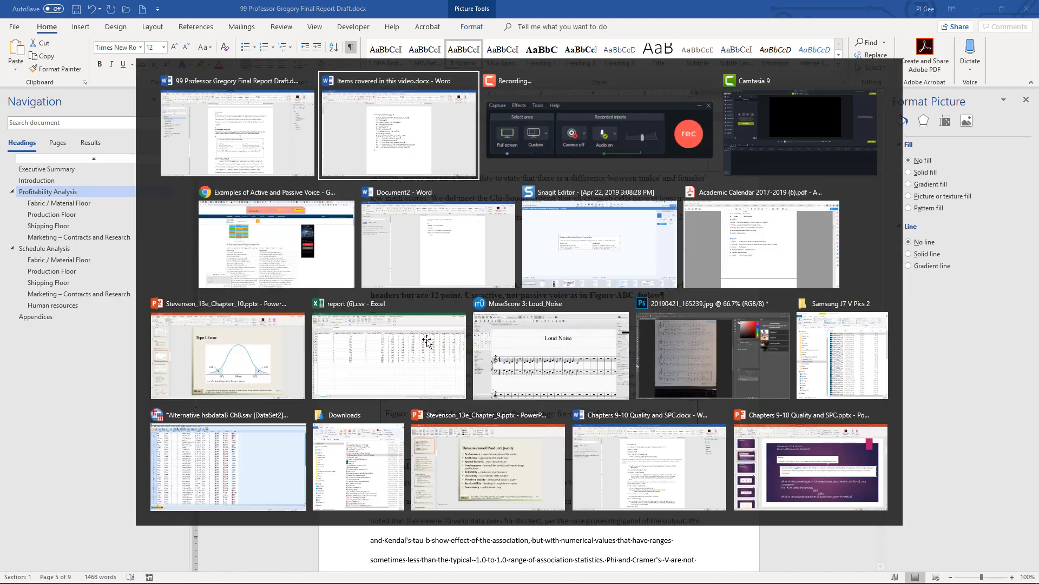
key("Tab")
key("Tab")
key("Tab")
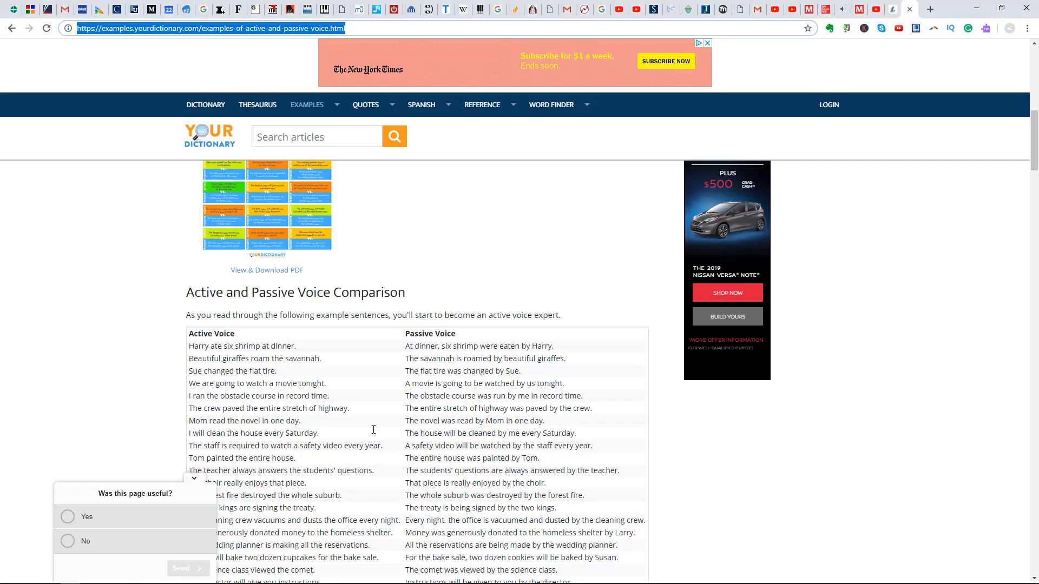
scroll(280, 343, "down", 1)
left_click_drag(175, 258, 186, 266)
left_click(169, 271)
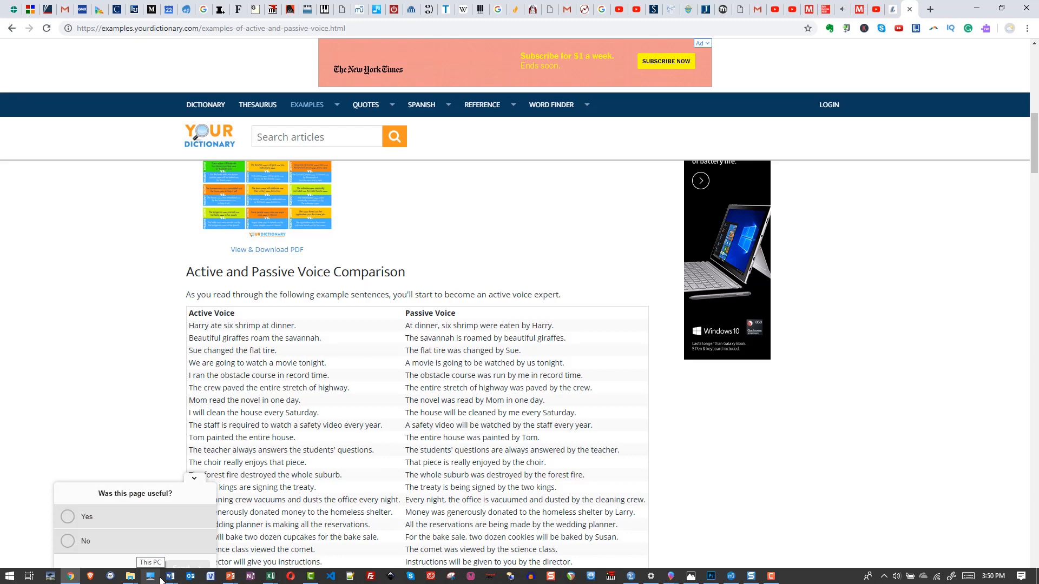
Search Windows for "snipping" and open the Snipping Tool
left_click(9, 575)
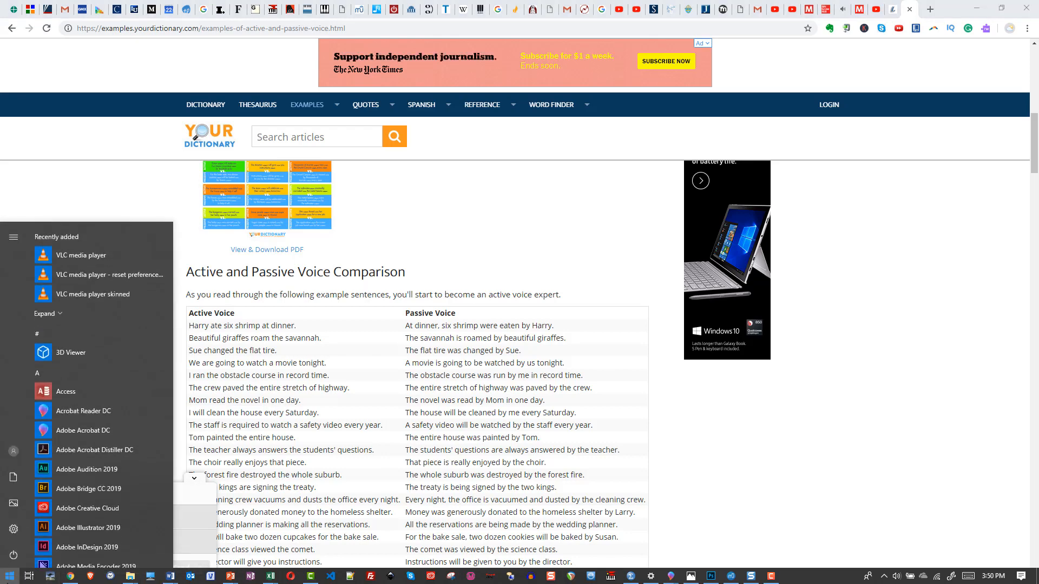
type("snipp")
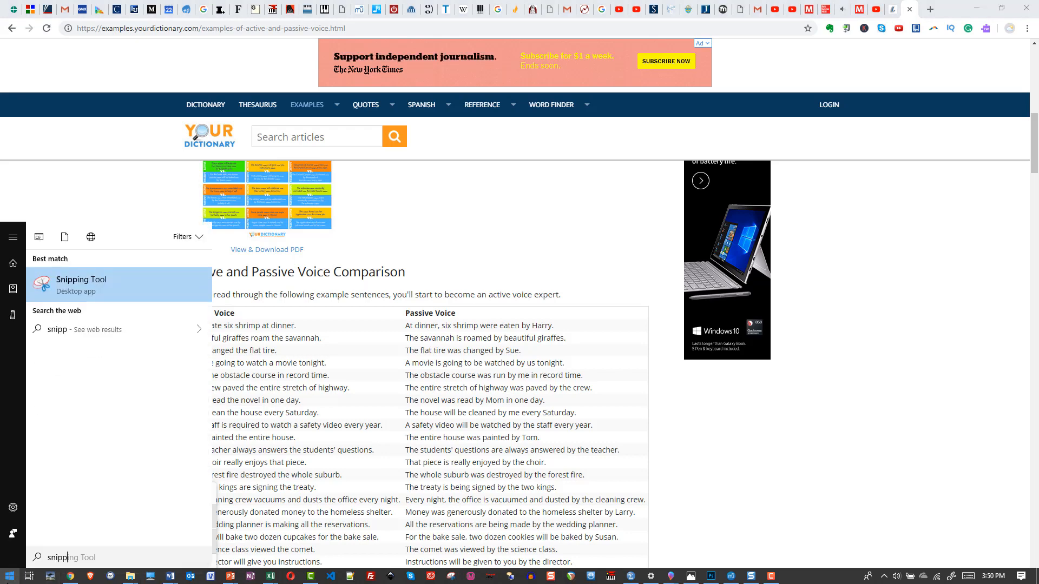
type("ing")
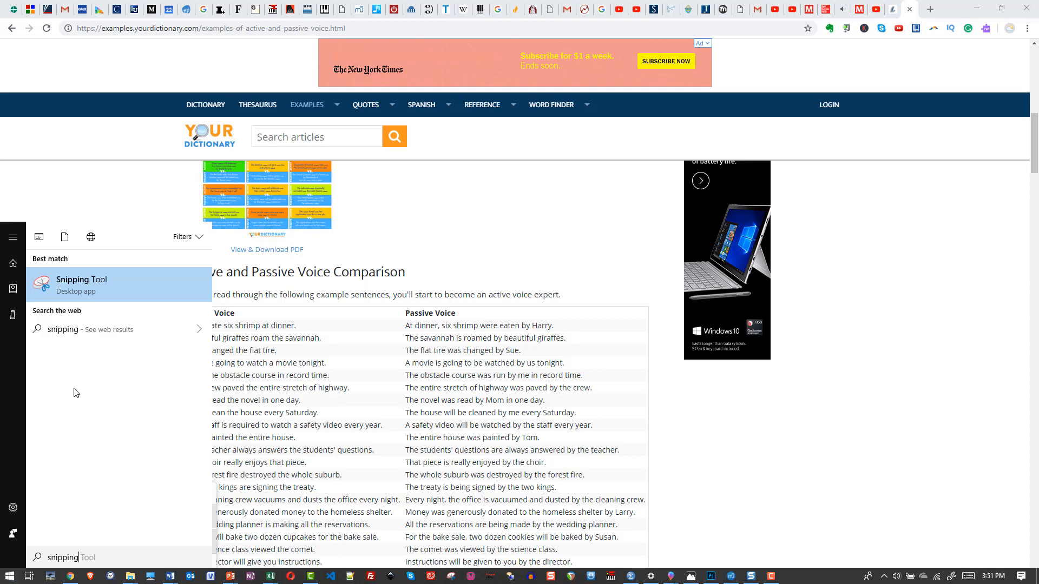
left_click(66, 279)
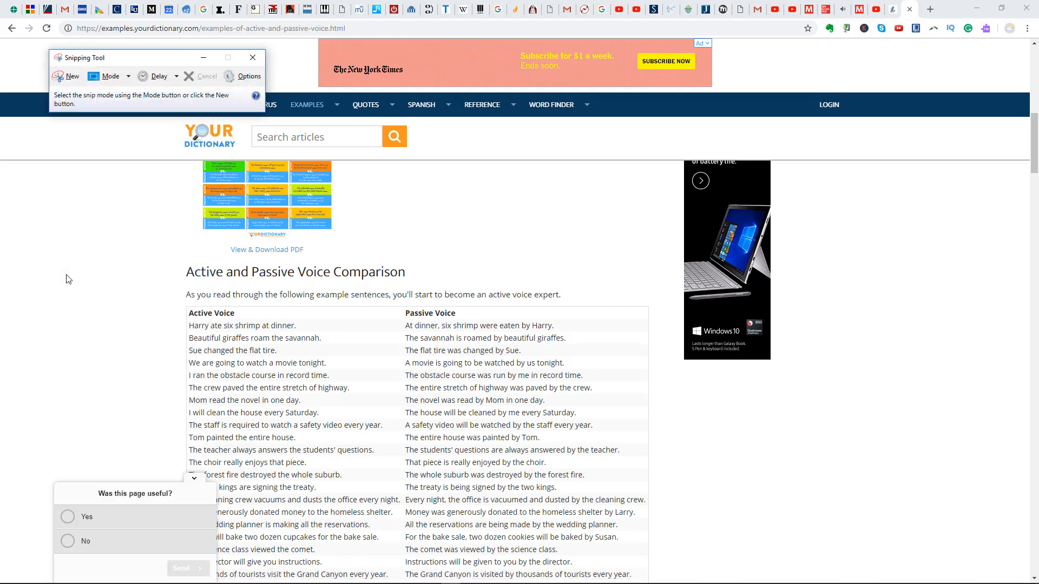
Capture a new snip of the Active and Passive Voice Comparison heading, its introduction and the first three example rows
left_click(67, 76)
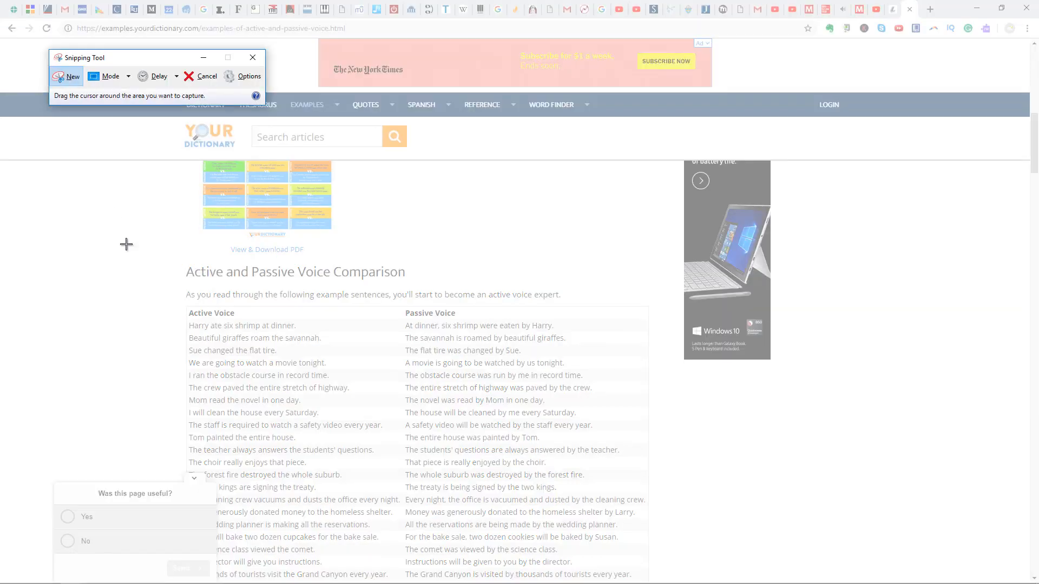
left_click_drag(174, 256, 600, 358)
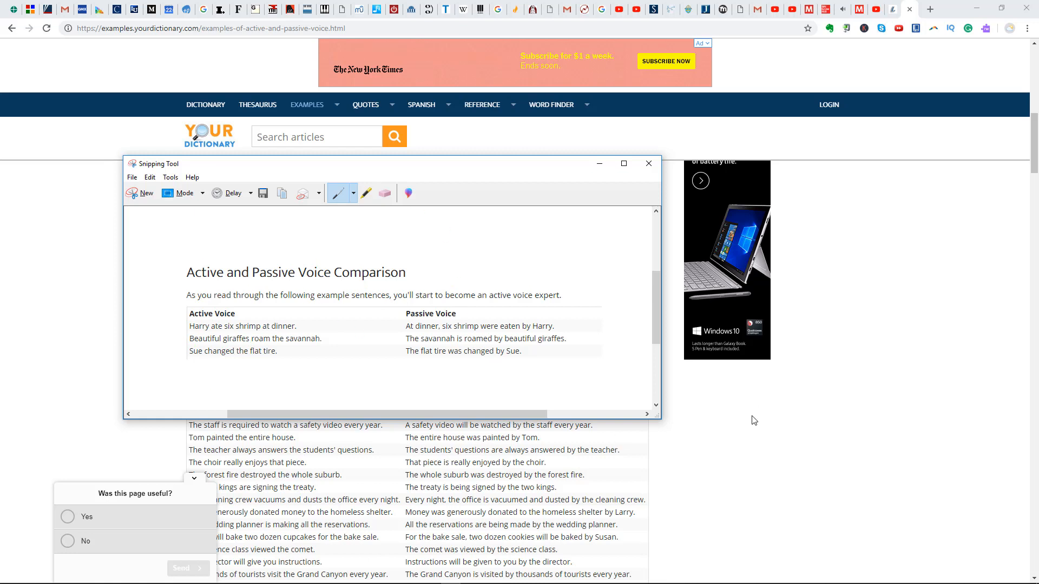
key("alt+Tab")
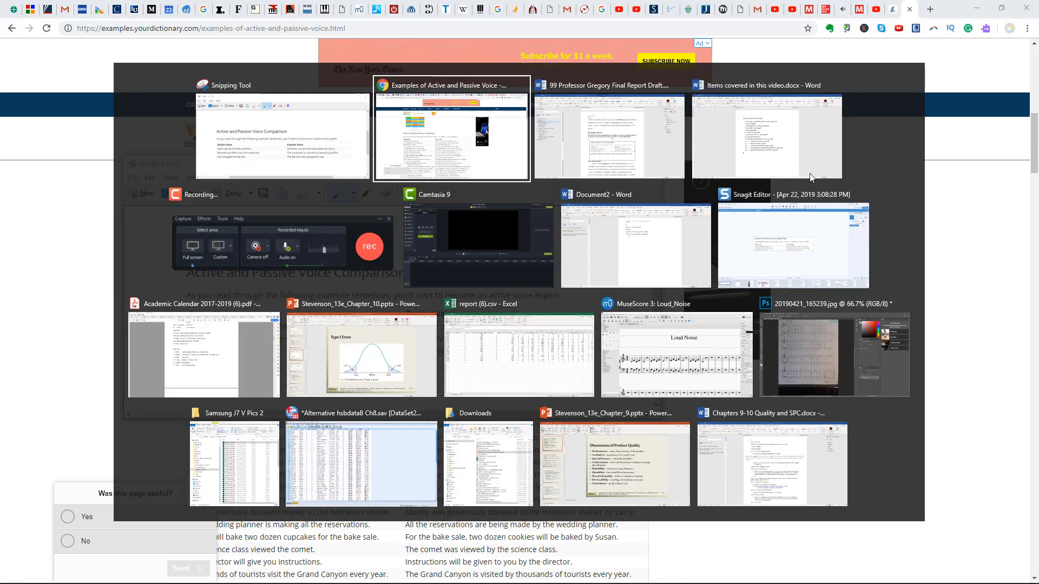
Switch to the Word report, paste the captured snip before the Figure ABC caption, and delete that pasted copy
key("alt+Tab")
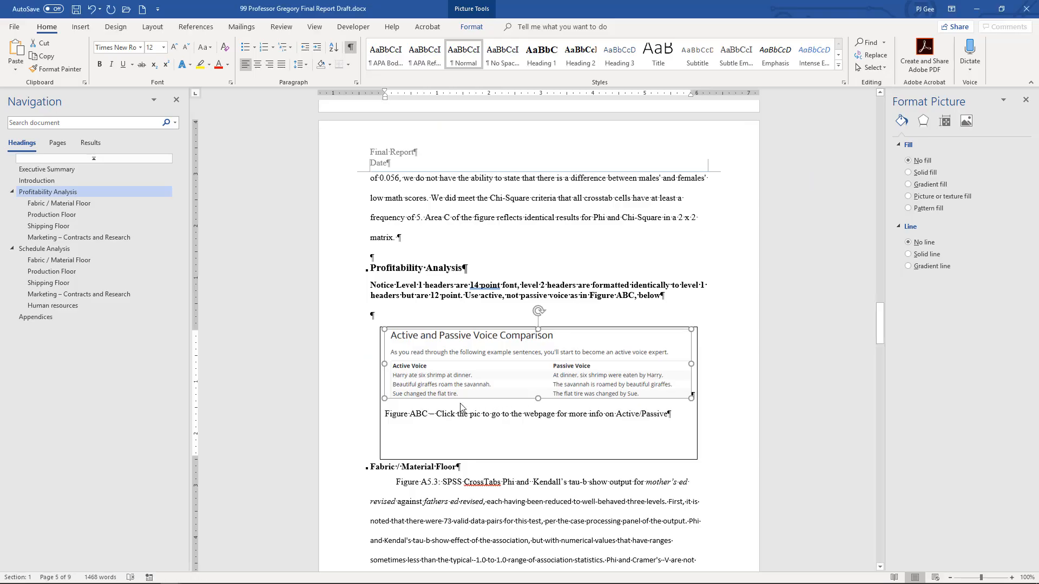
left_click(380, 413)
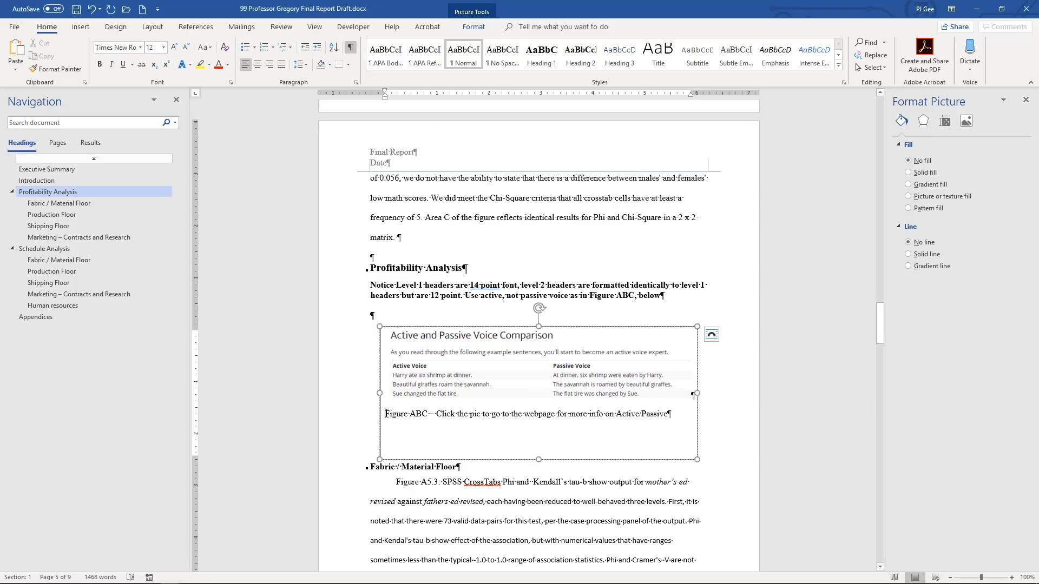
key("ctrl+v")
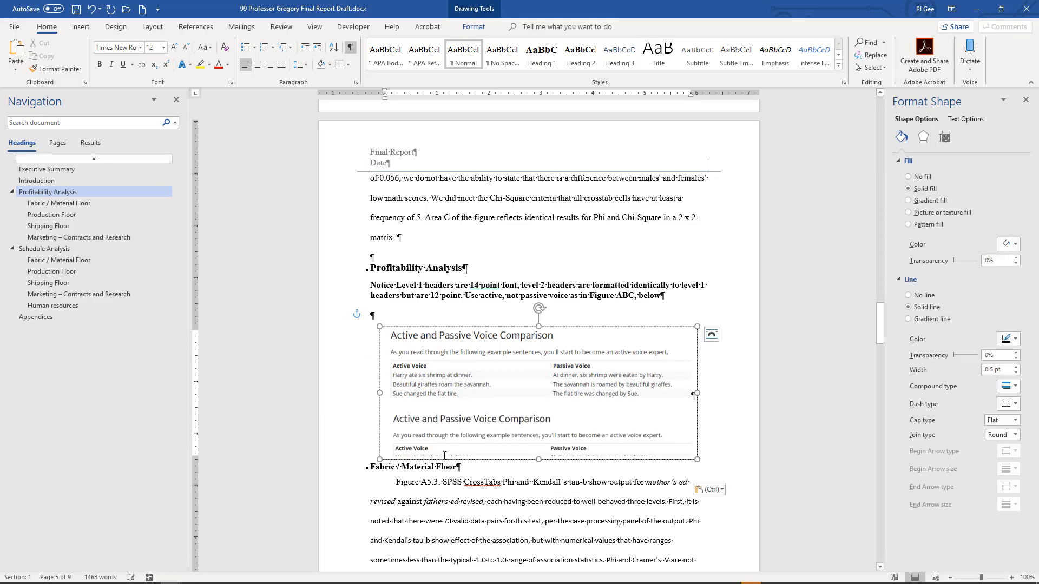
key("alt+Tab")
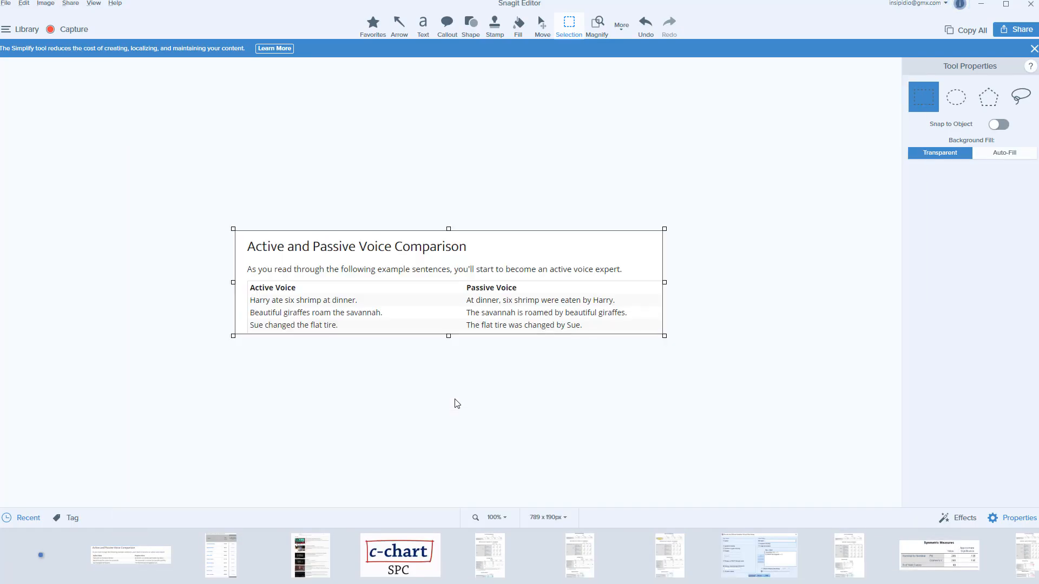
key("alt+Tab")
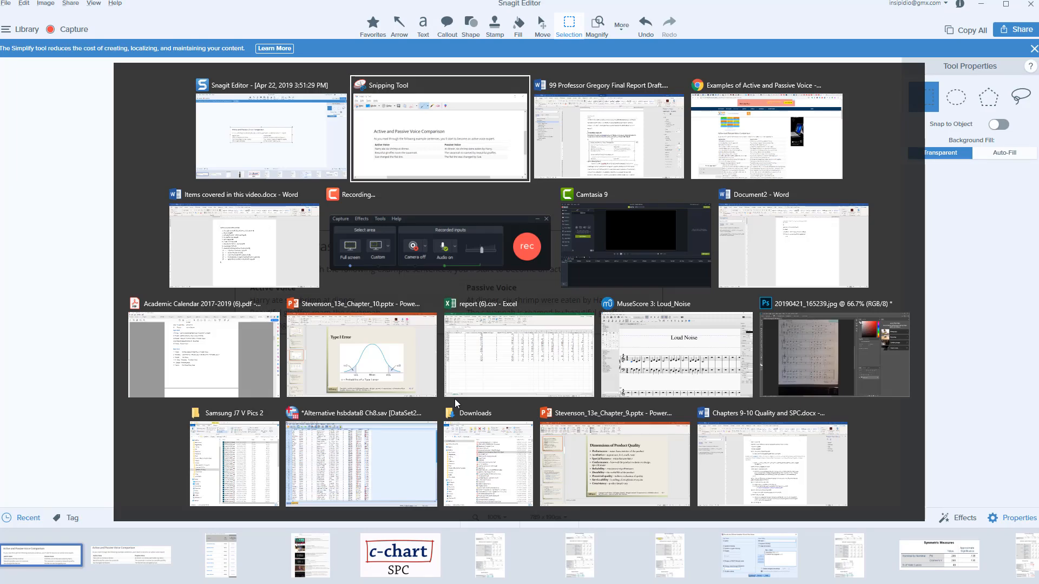
key("alt+Tab")
left_click(488, 419)
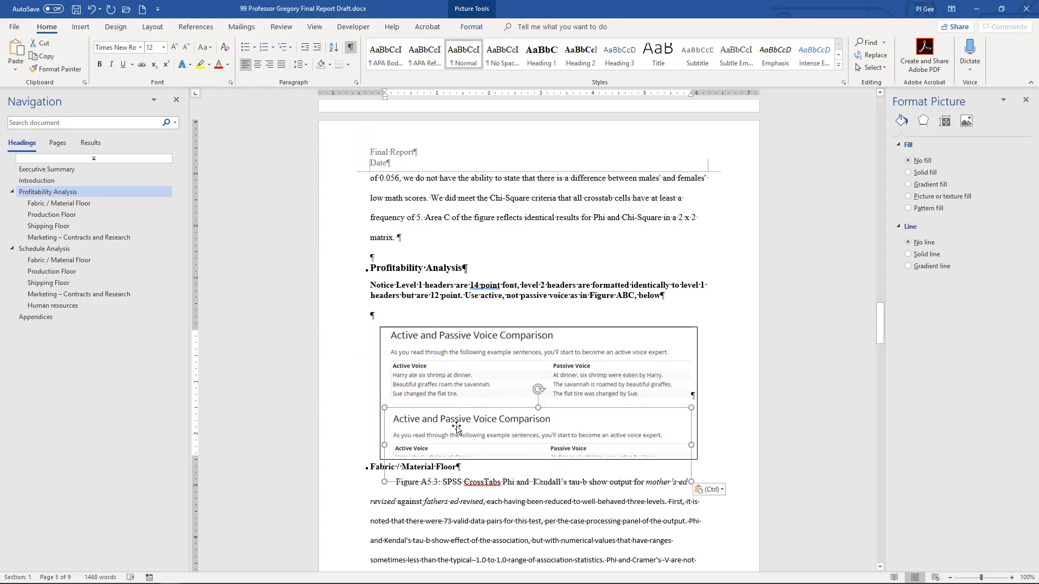
key("Delete")
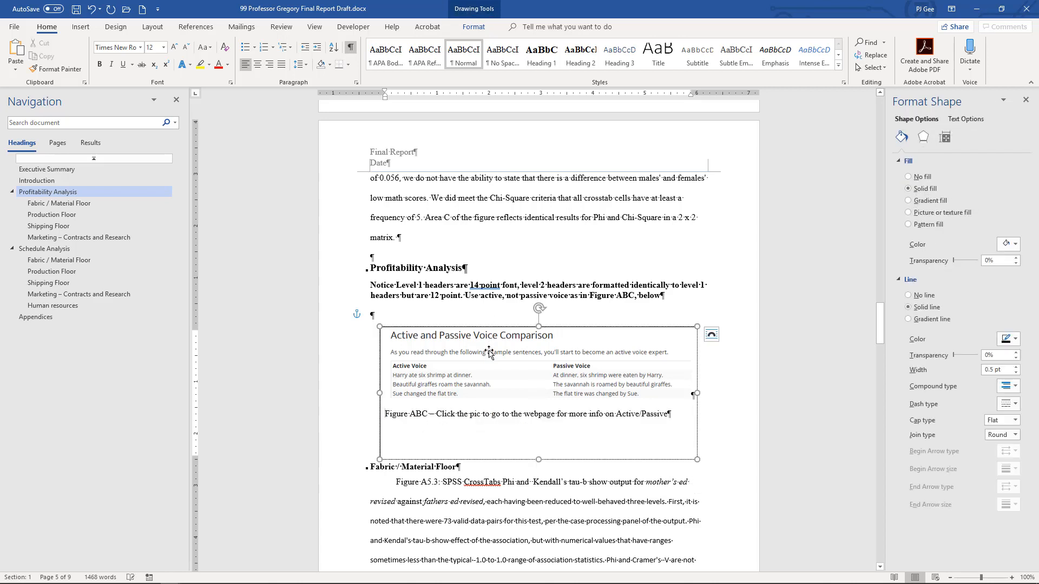
Shorten the Figure ABC text box by raising its lower edge to just below the caption
left_click(449, 373)
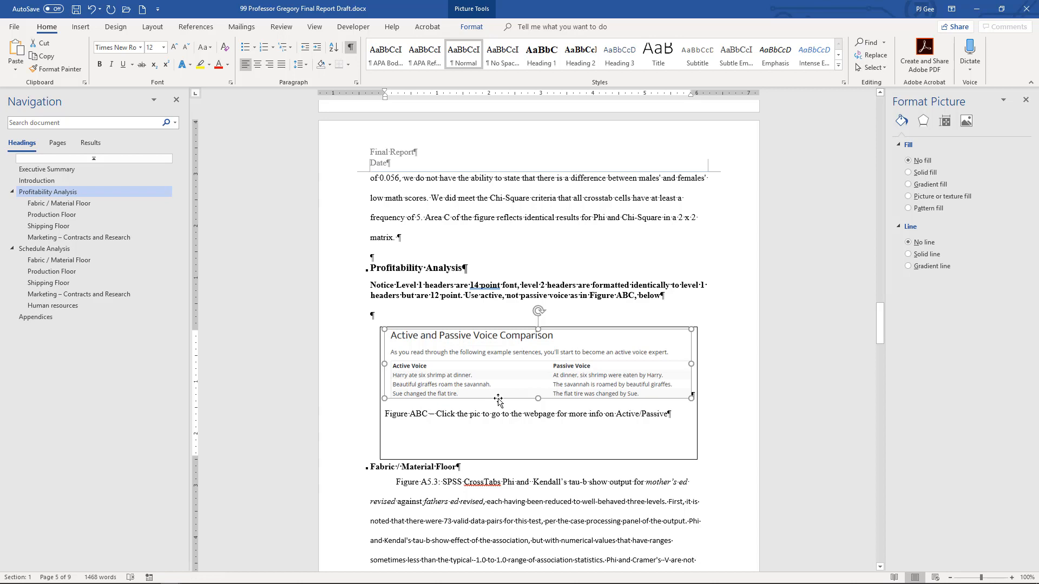
left_click(534, 461)
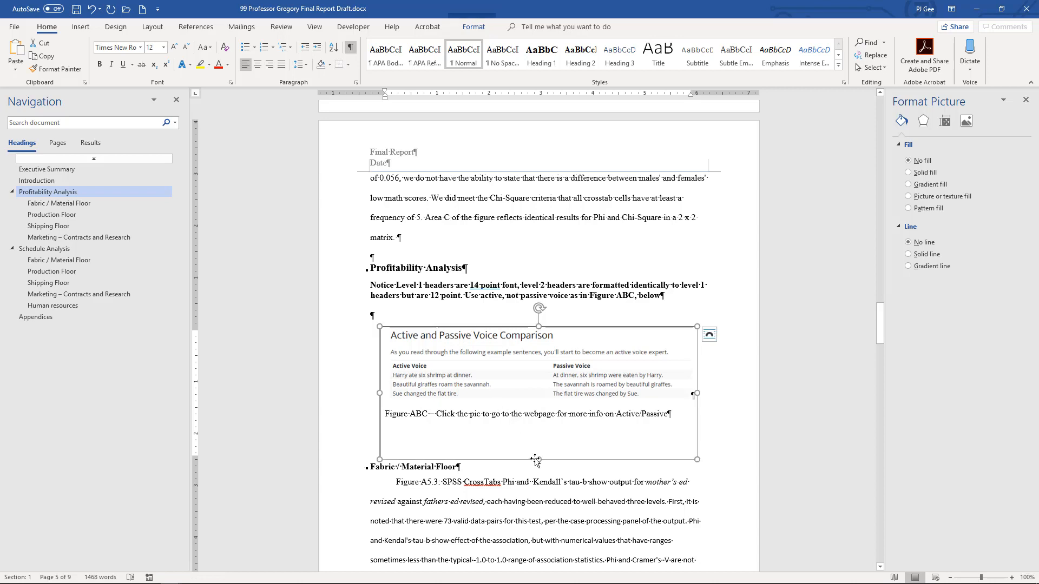
left_click_drag(538, 460, 539, 436)
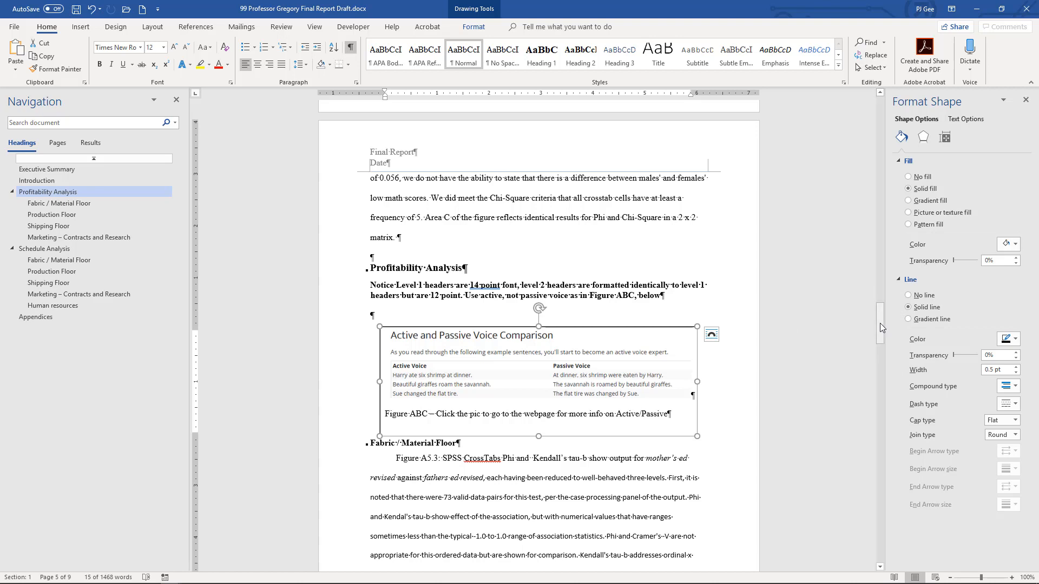
Update the entire table of contents on page 2, refreshing both its entries and page numbers
left_click_drag(879, 323, 880, 323)
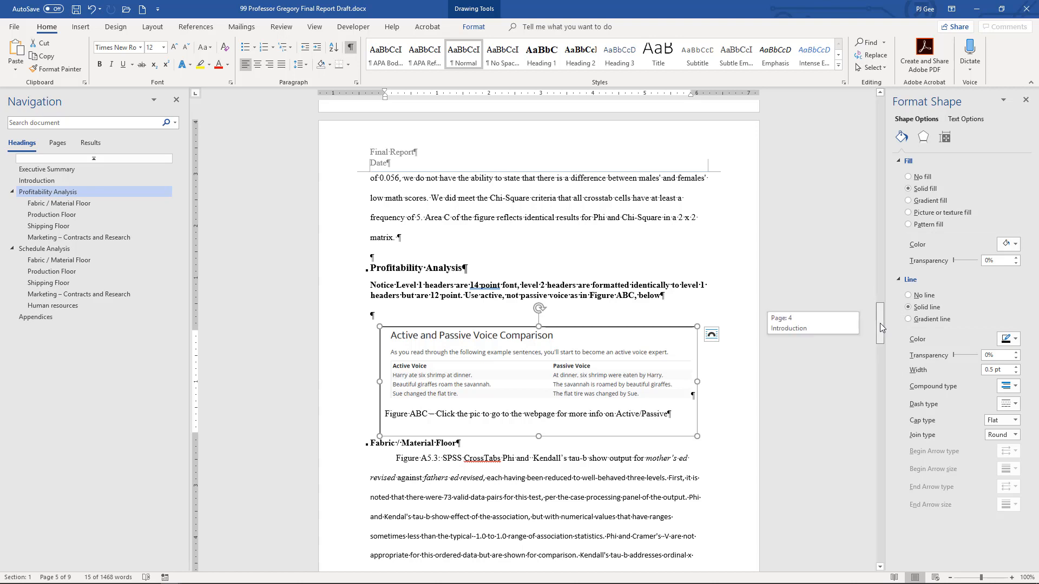
mouse_move(880, 322)
left_mouse_down()
mouse_move(878, 107)
mouse_move(883, 163)
left_mouse_up()
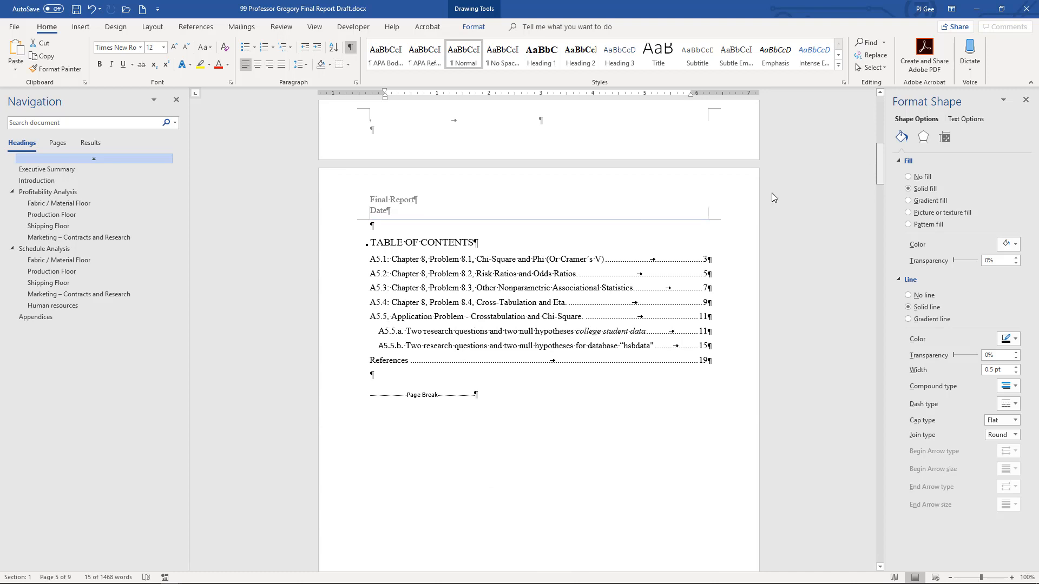
left_click(458, 287)
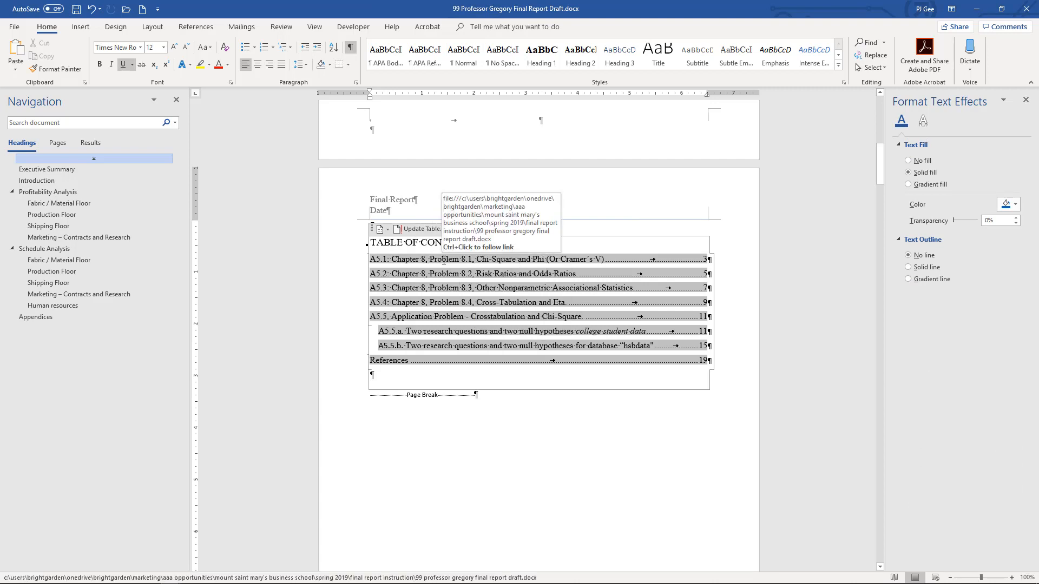
left_click(433, 231)
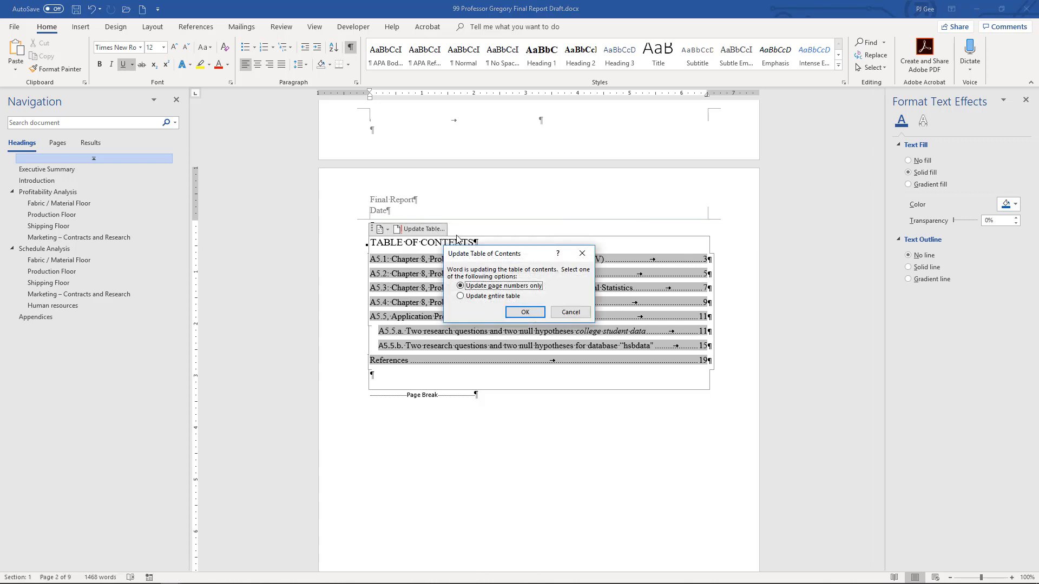
left_click(490, 297)
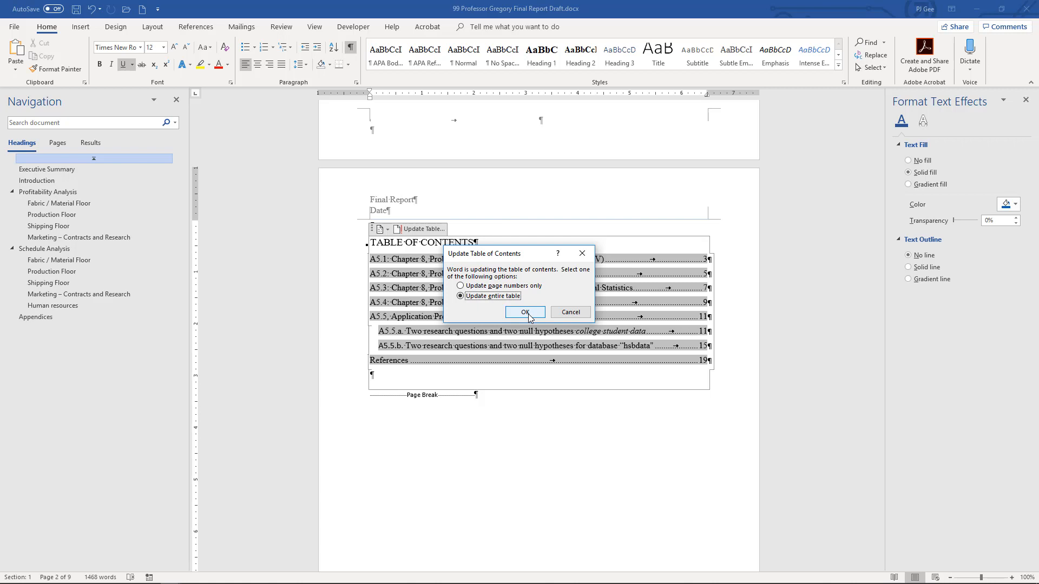
left_click(525, 313)
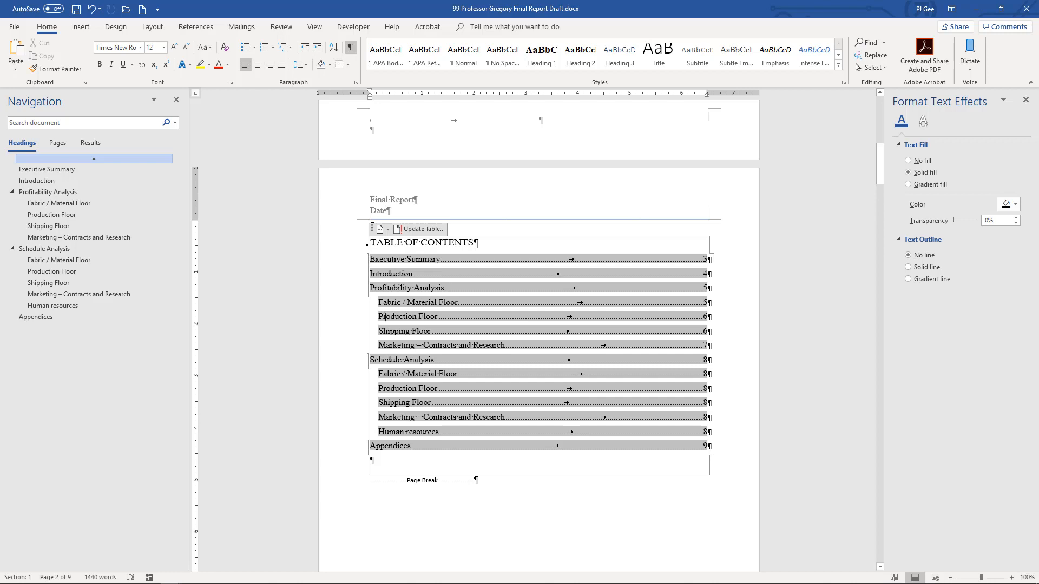
left_click(342, 319)
left_click(552, 221)
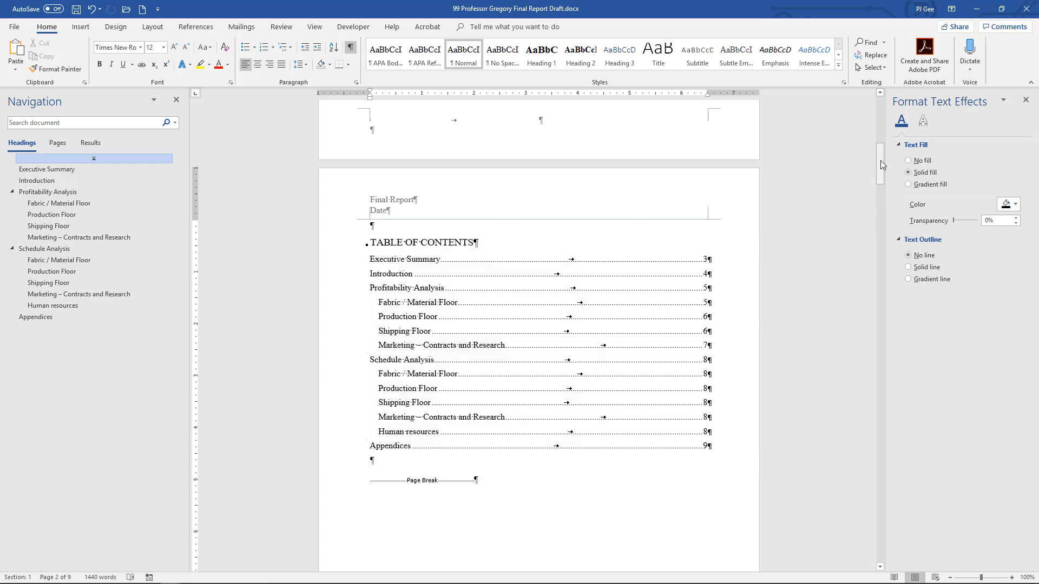
Compare the table of contents entries and page numbers with the Executive Summary, Profitability Analysis and Fabric / Material Floor headings in the report
left_click_drag(880, 160, 880, 216)
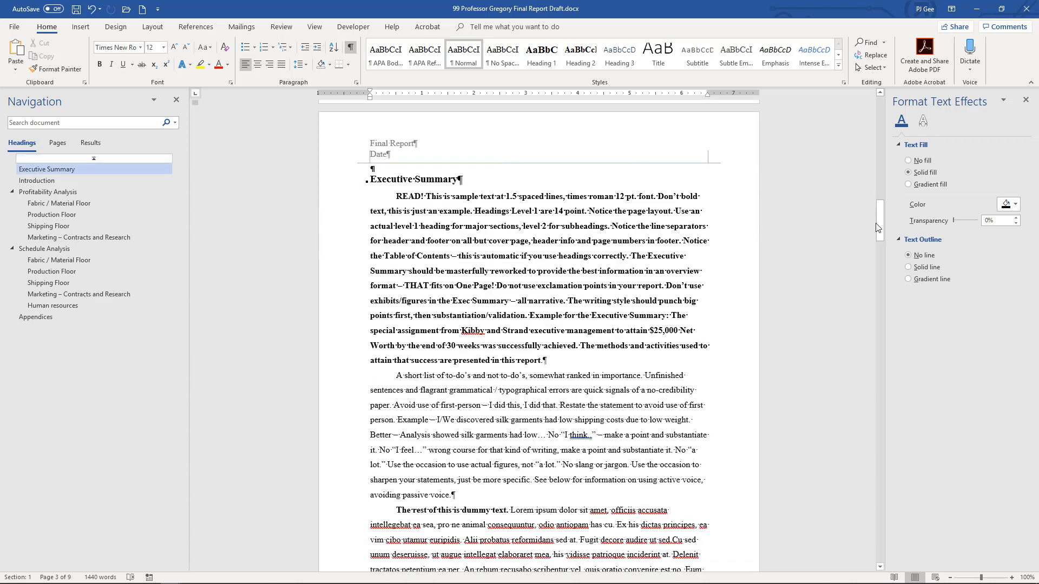
left_click_drag(879, 228, 870, 169)
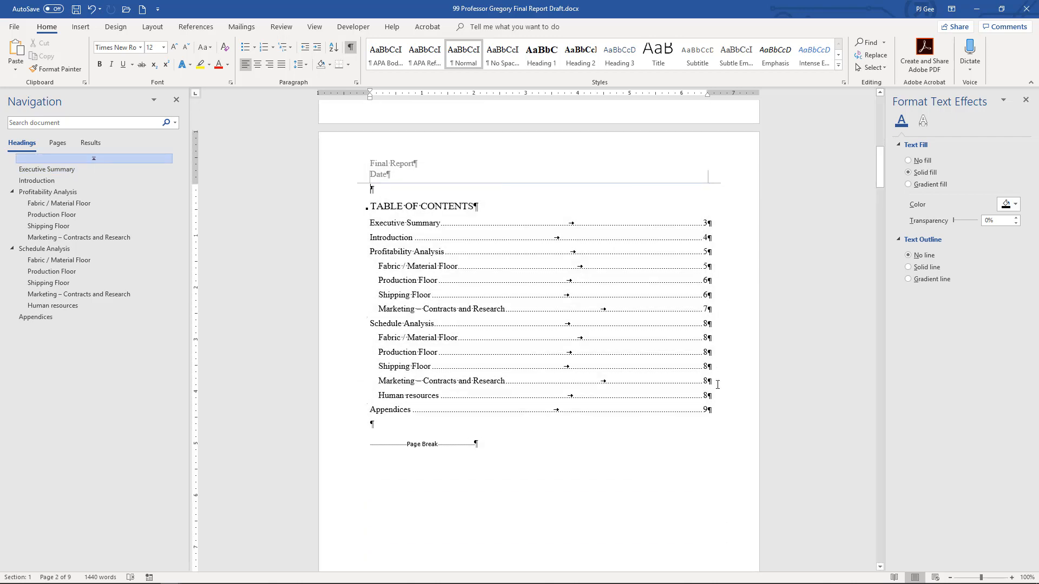
left_click_drag(878, 168, 903, 320)
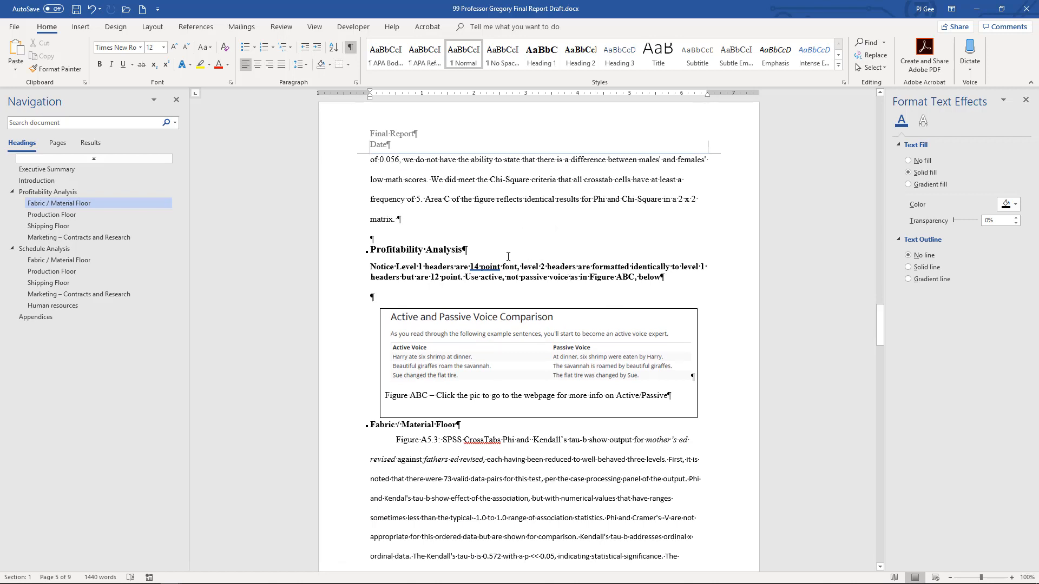
mouse_move(361, 254)
left_click(881, 322)
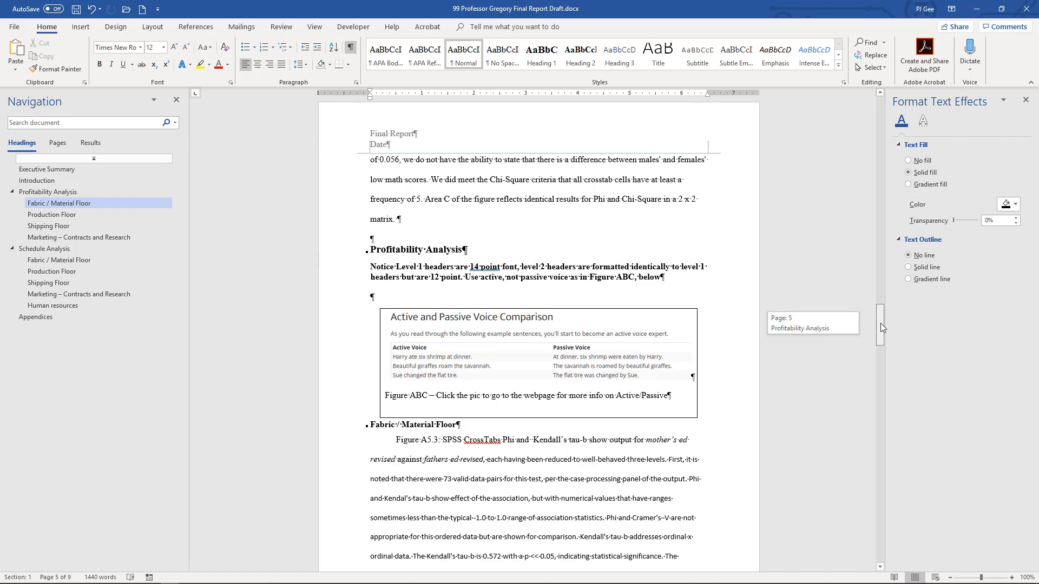
left_click_drag(880, 323, 887, 155)
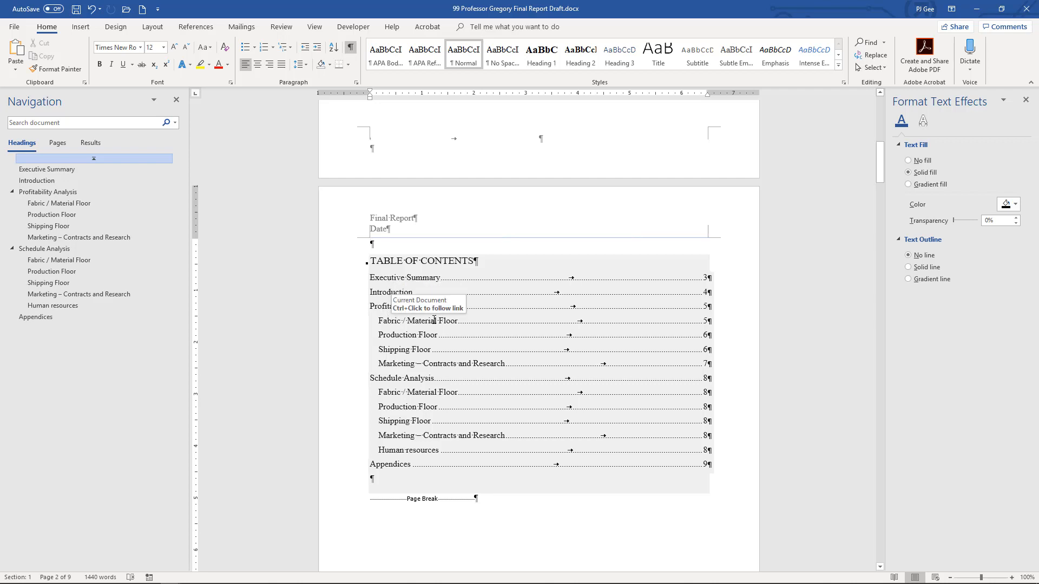
left_click(436, 352)
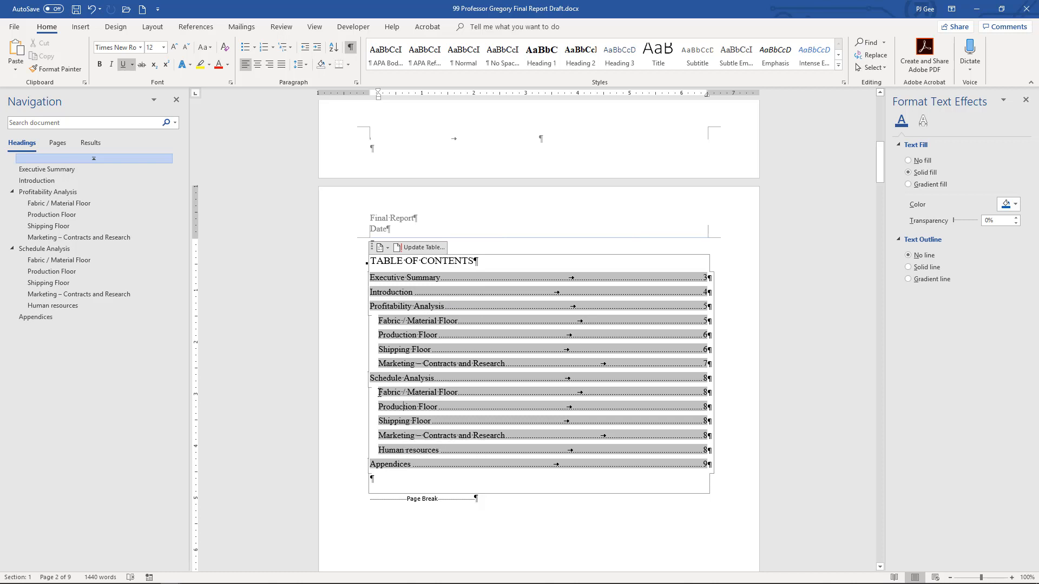
left_click(341, 323)
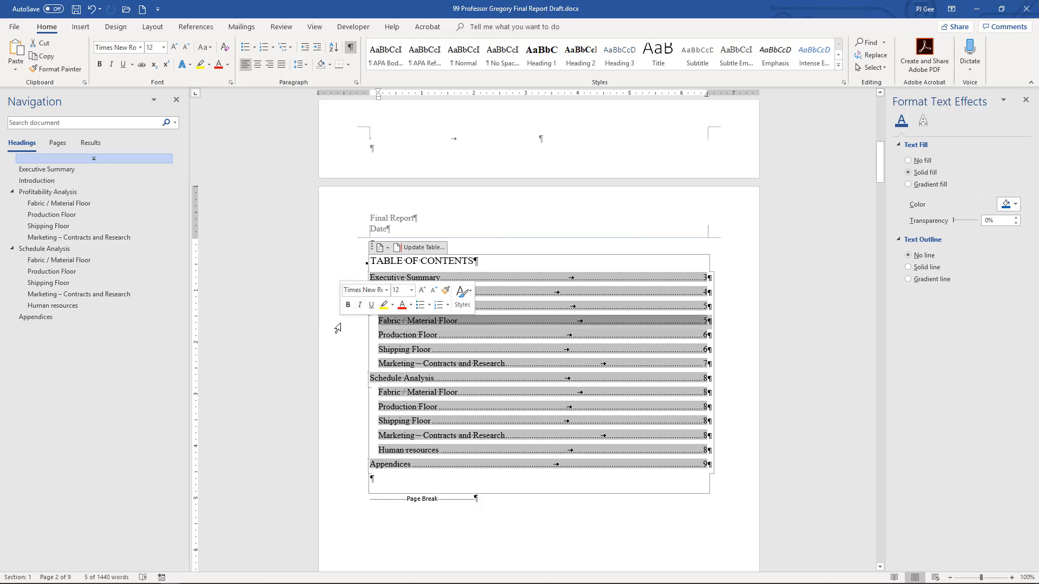
left_click(347, 371)
left_click(442, 376)
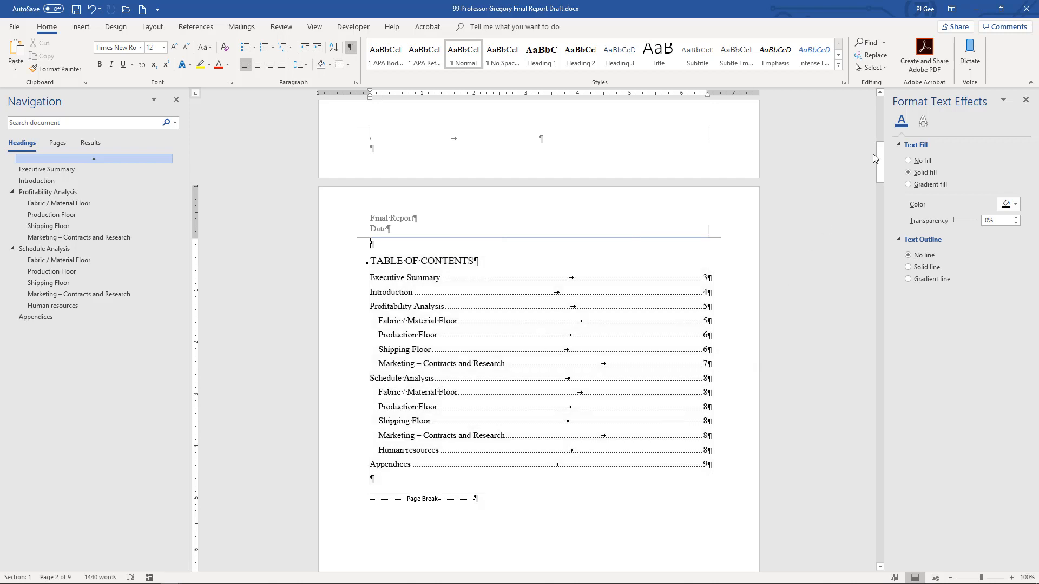
left_click_drag(876, 154, 889, 275)
left_click_drag(888, 271, 911, 338)
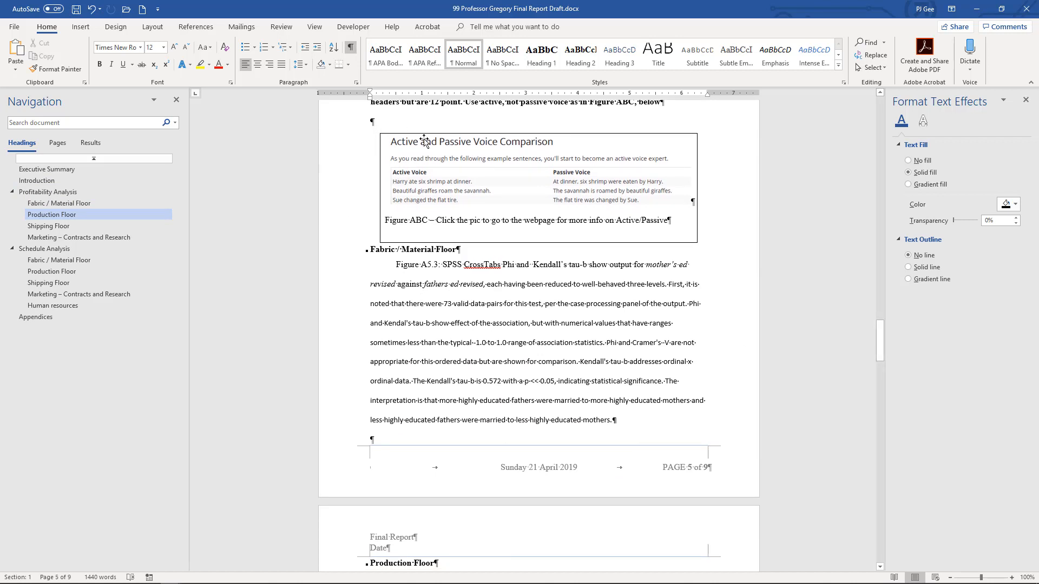
left_click_drag(880, 349, 881, 336)
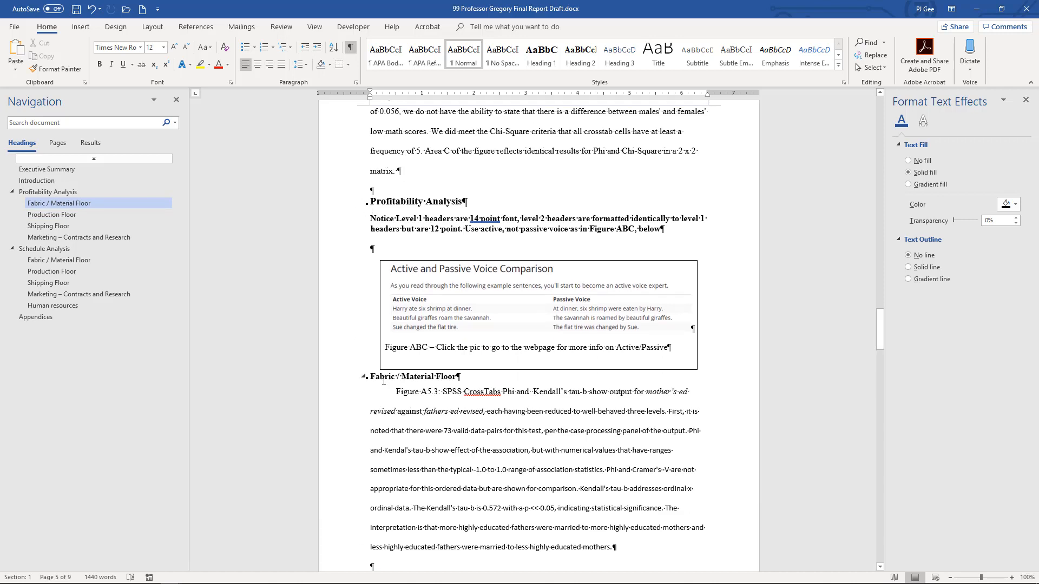
Centre the Figure XYZ text box under Production Floor between the margins and re-centre the Figure ABC text box above Fabric / Material Floor
left_click_drag(880, 326, 897, 362)
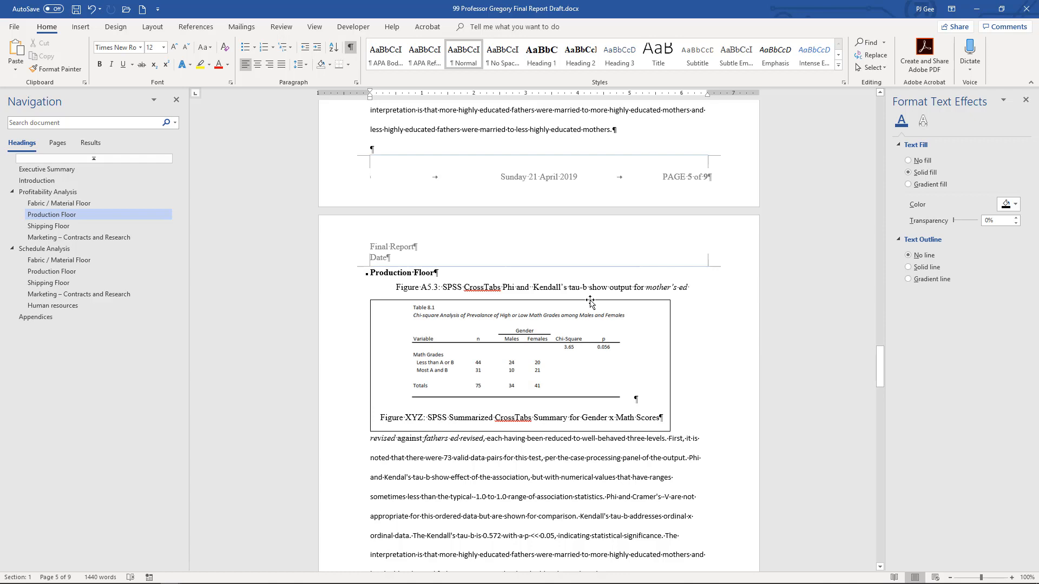
left_click_drag(590, 303, 608, 303)
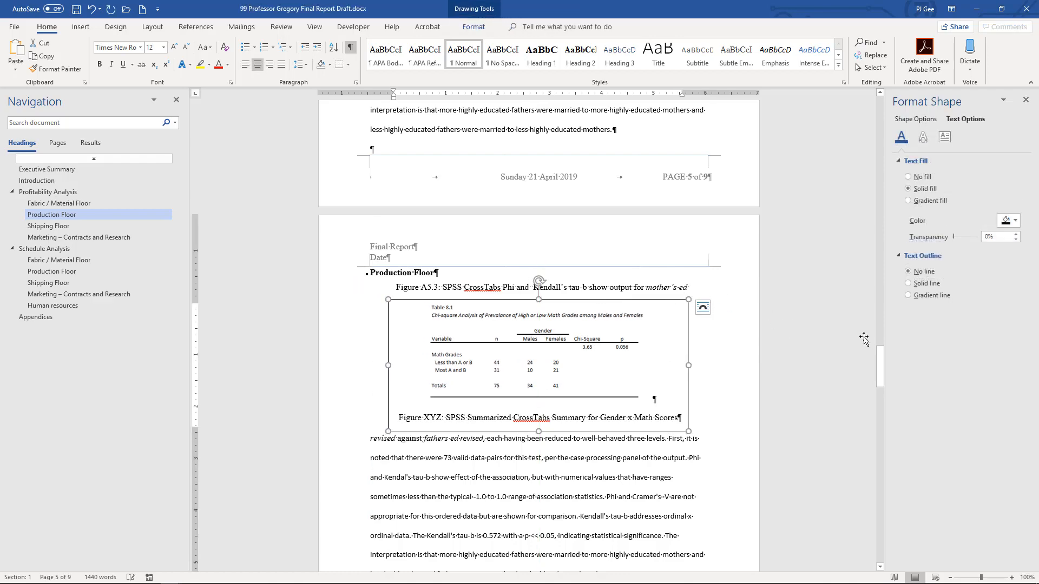
left_click_drag(881, 360, 884, 326)
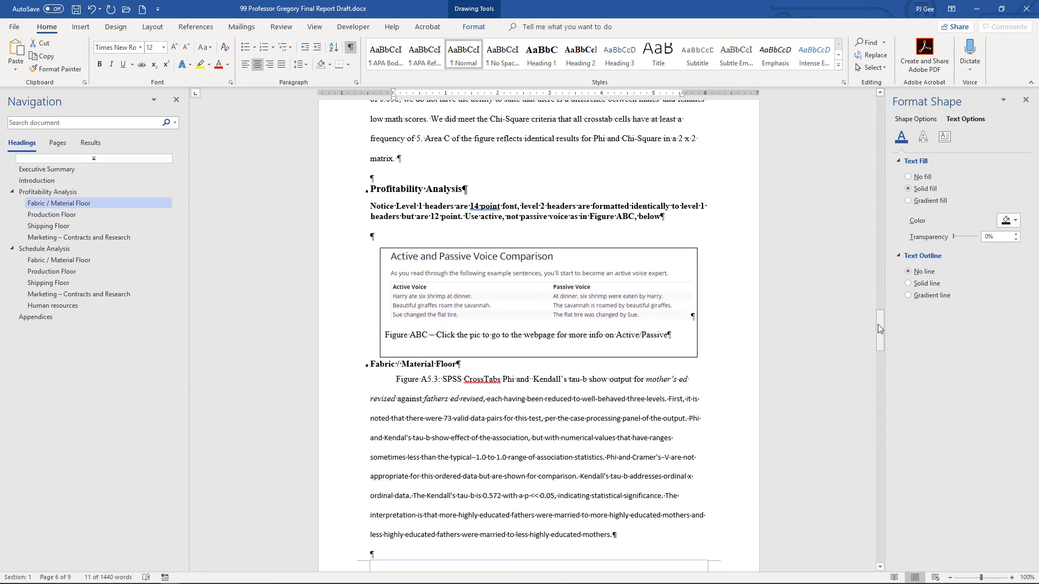
left_click(647, 250)
mouse_move(646, 249)
left_mouse_down()
mouse_move(636, 249)
mouse_move(650, 249)
left_mouse_up()
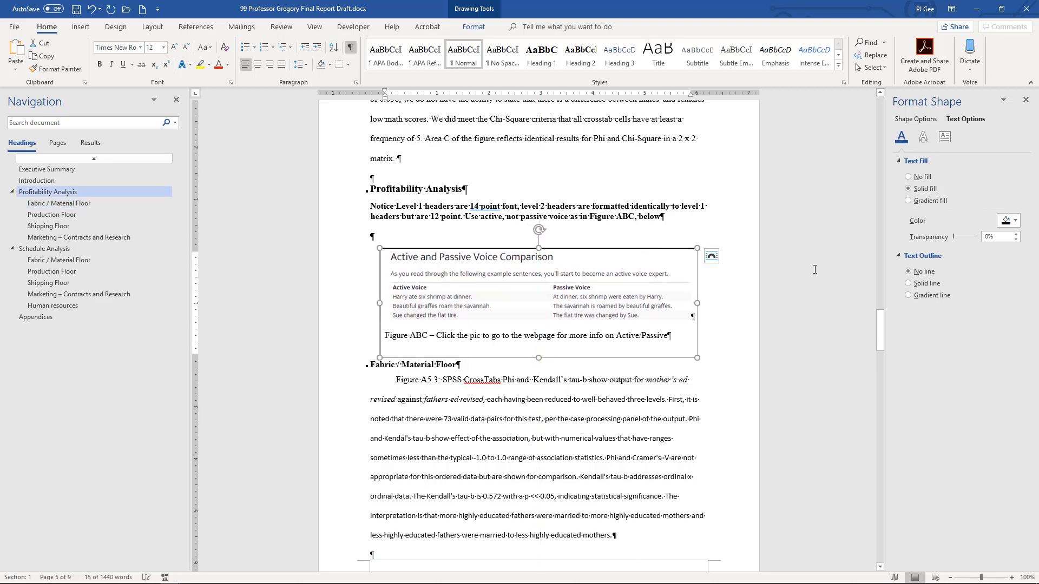
Add a "Human Resources" heading in the Heading 2 style on the empty line just above Schedule Analysis
left_click_drag(877, 321, 905, 436)
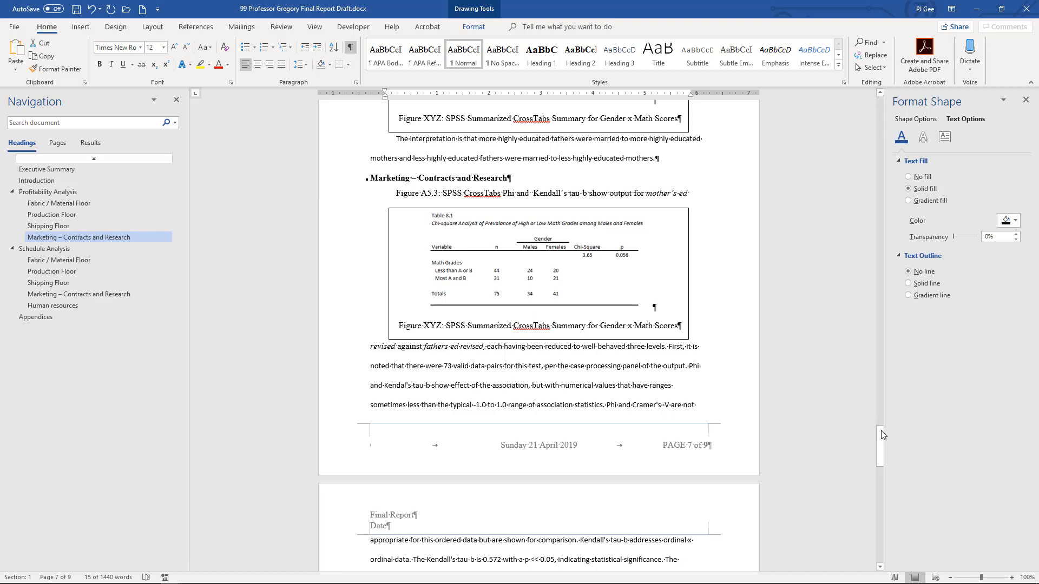
left_click_drag(881, 431, 881, 447)
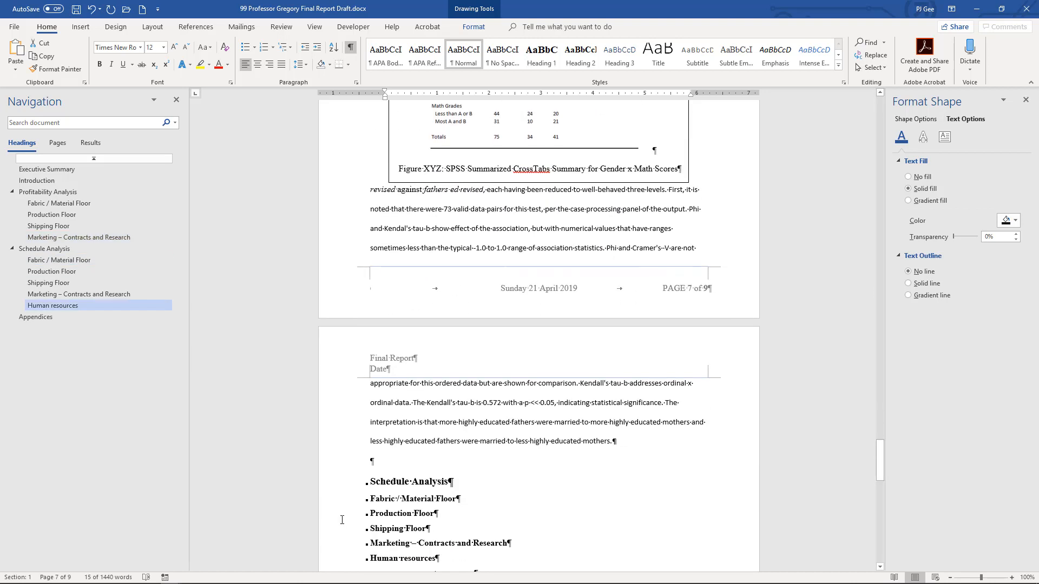
left_click(395, 461)
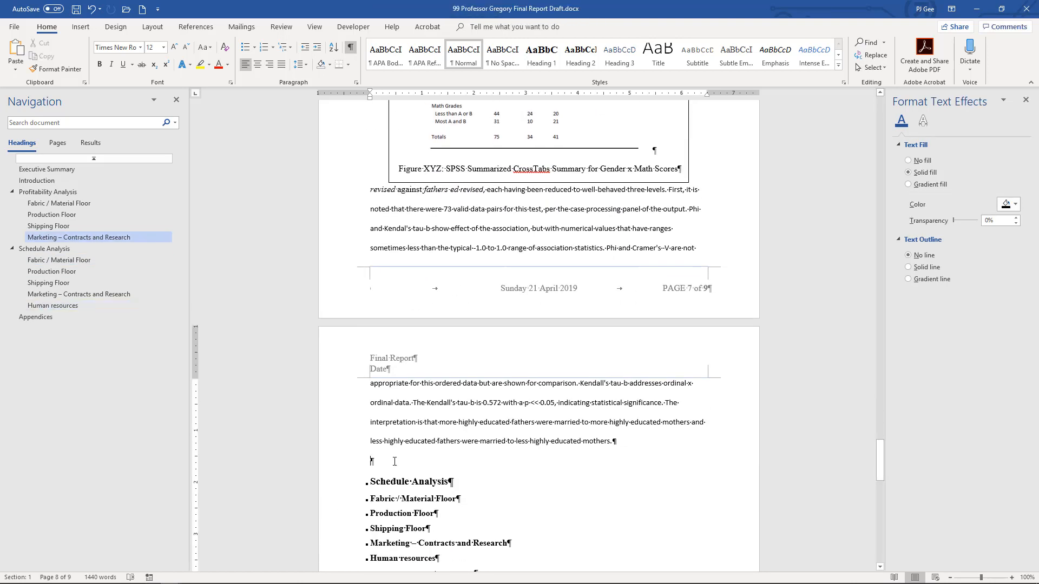
type("Human Resourc")
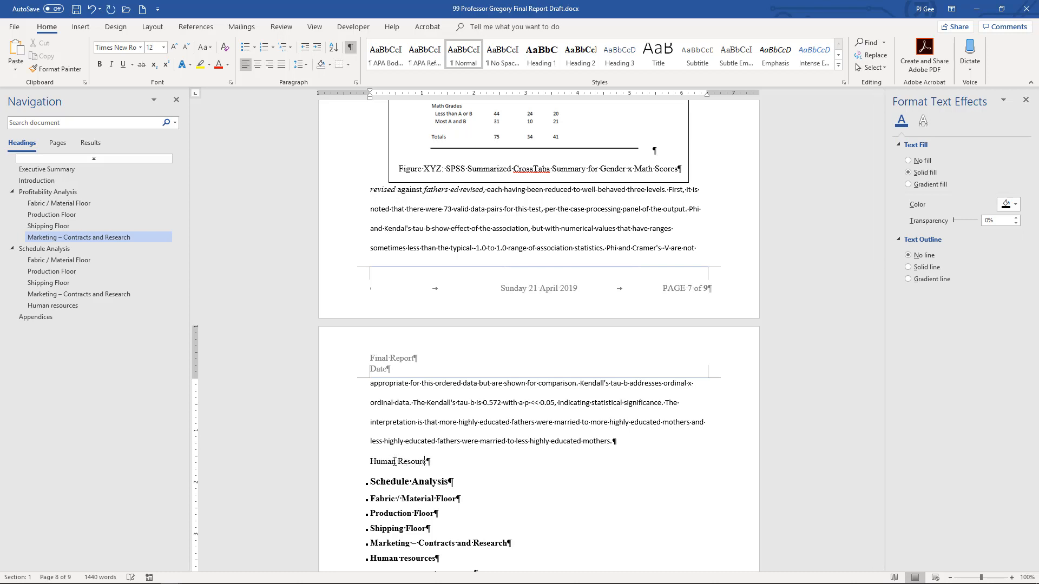
type("es")
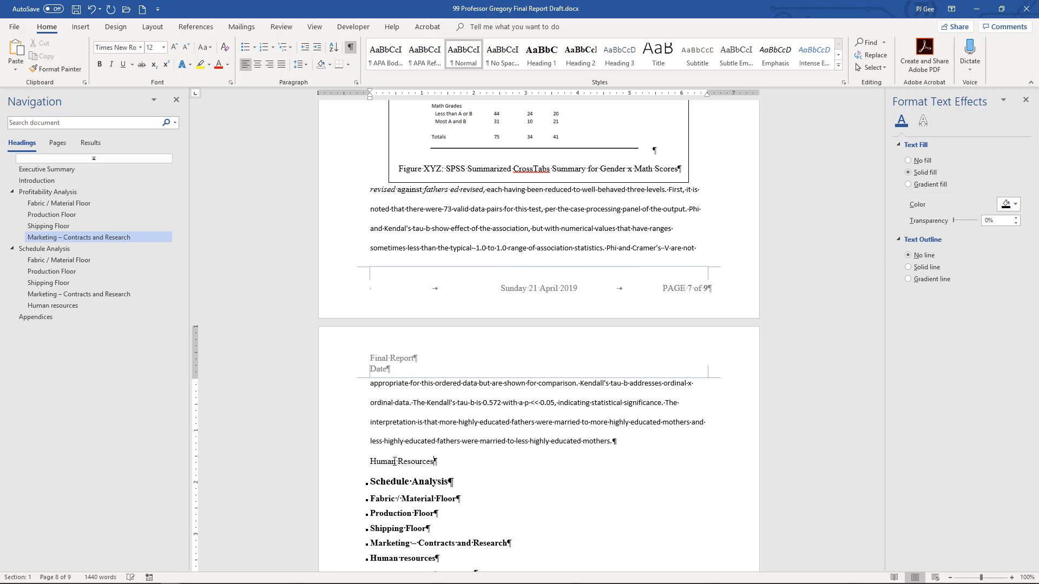
left_click(335, 467)
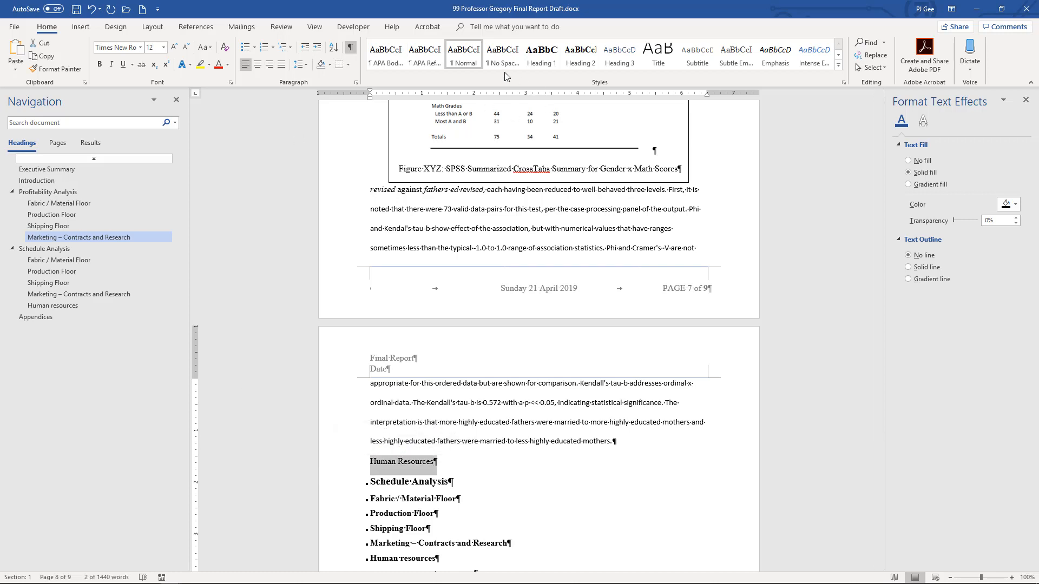
left_click(581, 54)
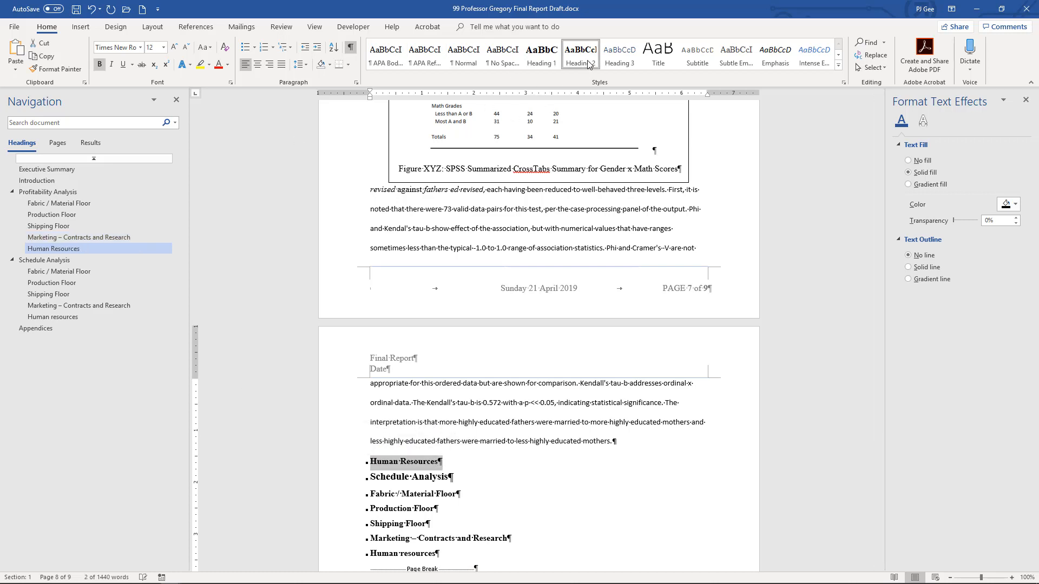
Copy the body text at the start of page 8 into a new paragraph under the Human Resources heading
left_click(447, 461)
key("Return")
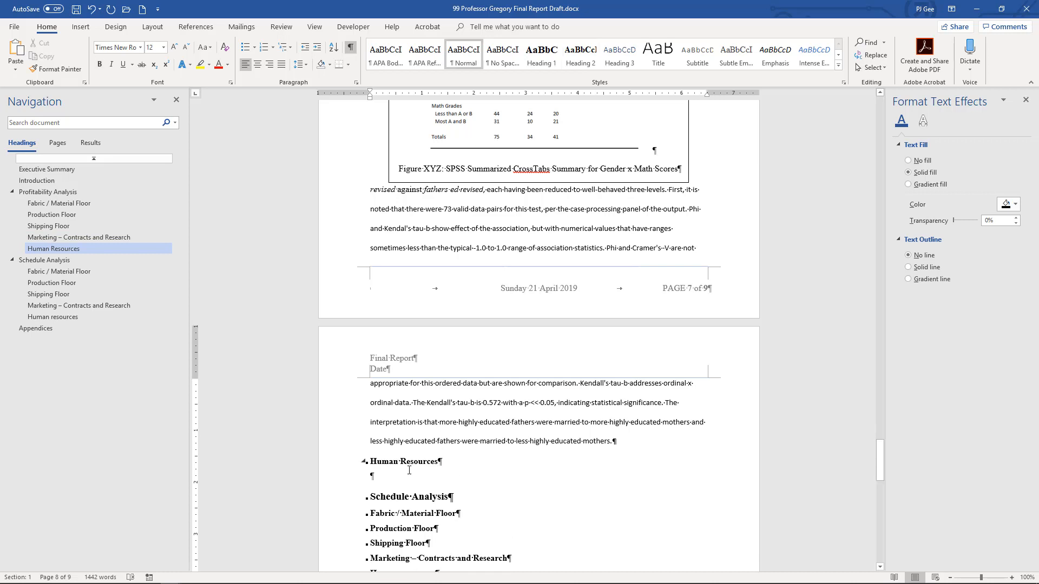
left_click(359, 404)
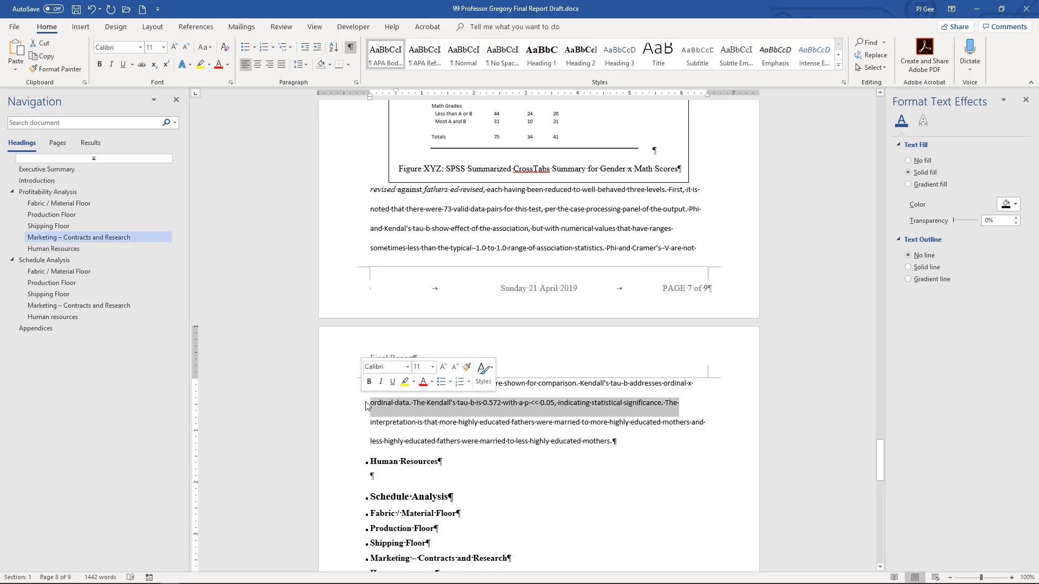
left_click(431, 431)
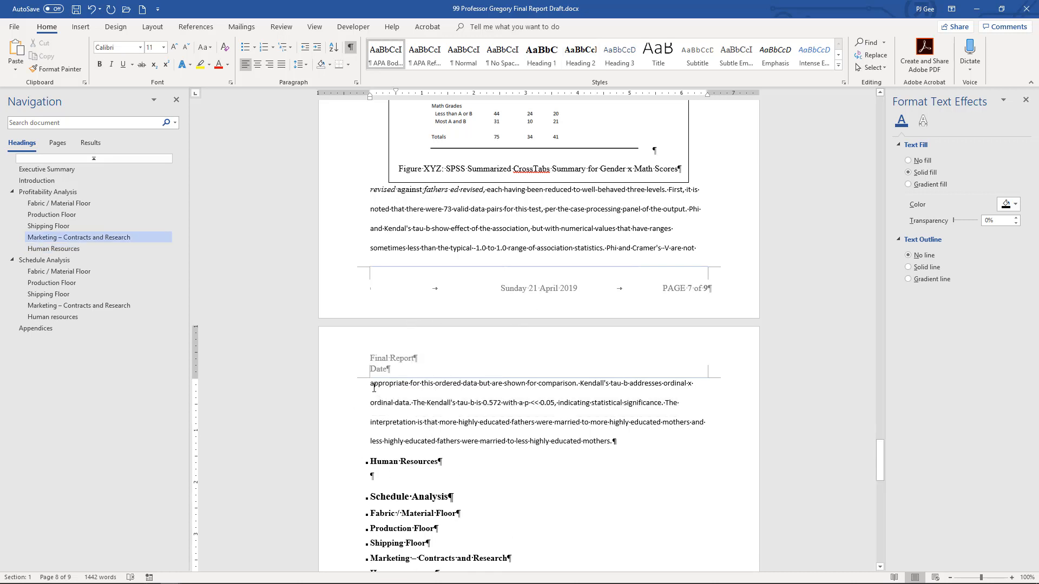
left_click_drag(371, 384, 593, 446)
key("ctrl+c")
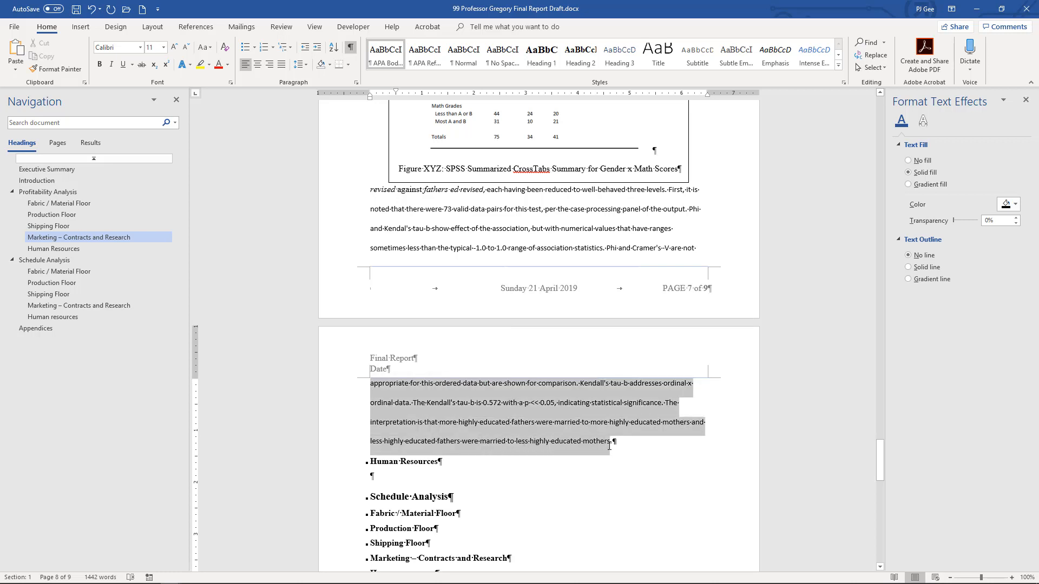
left_click(426, 478)
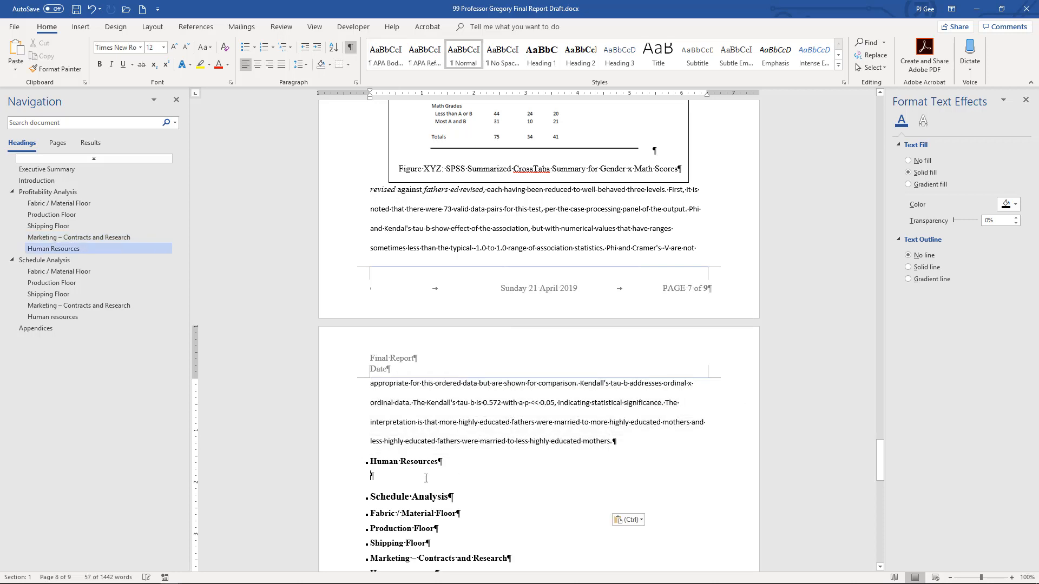
key("ctrl+v")
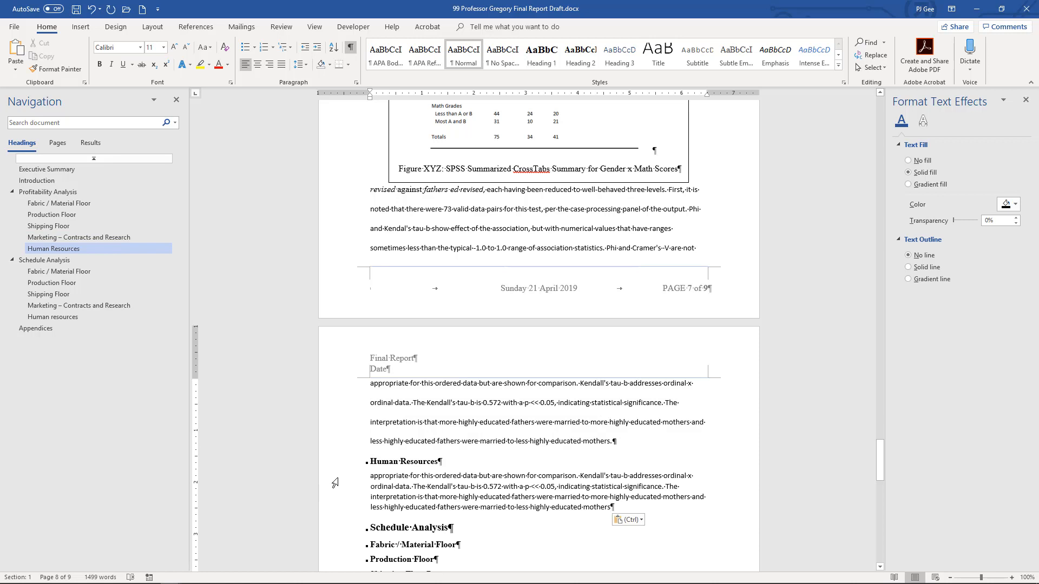
Format the Human Resources paragraph with 0 pt spacing after, no special indentation and 1.5 line spacing
left_click_drag(335, 479, 336, 510)
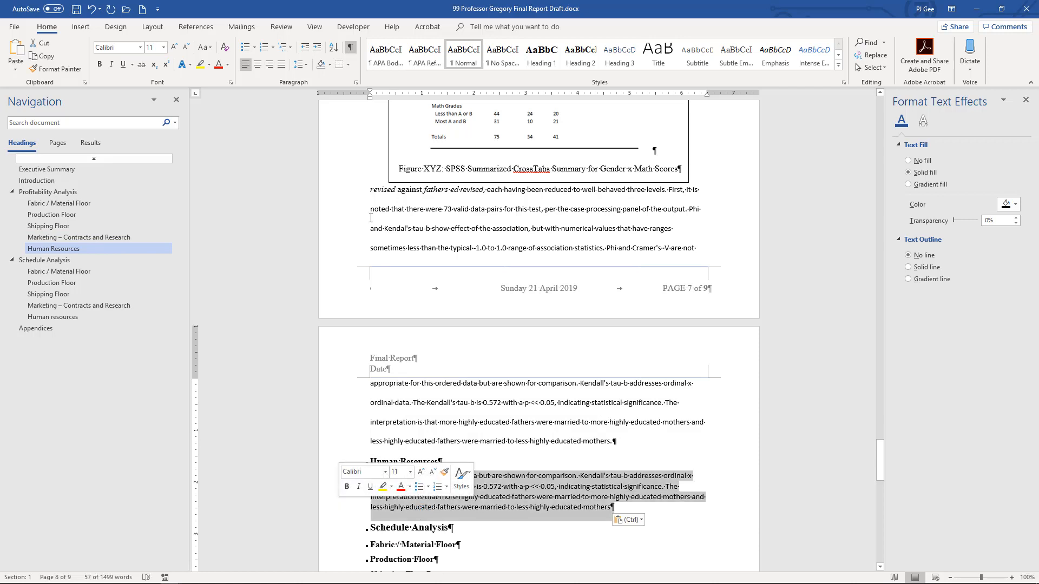
left_click(356, 82)
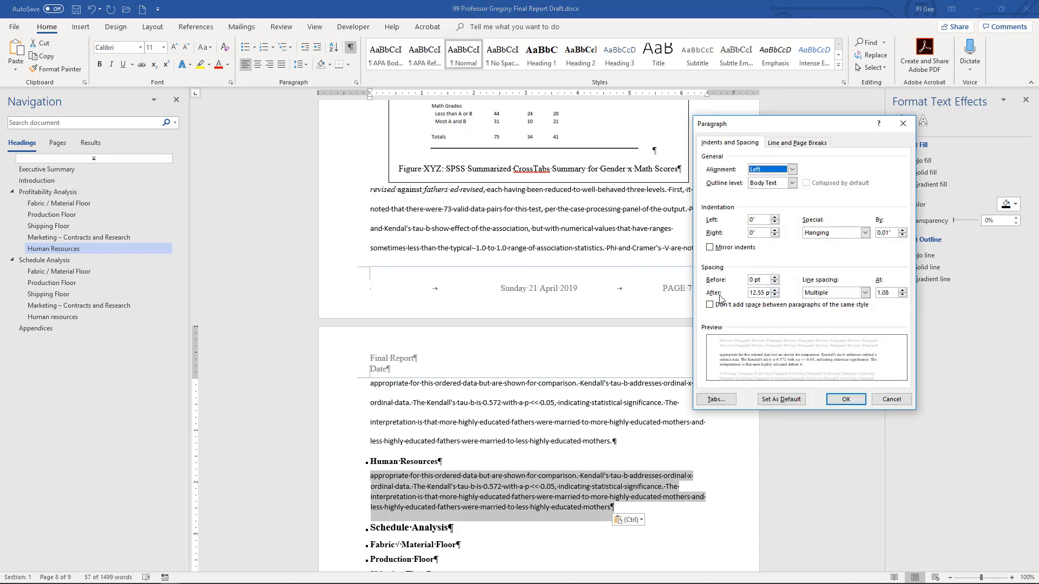
left_click(775, 296)
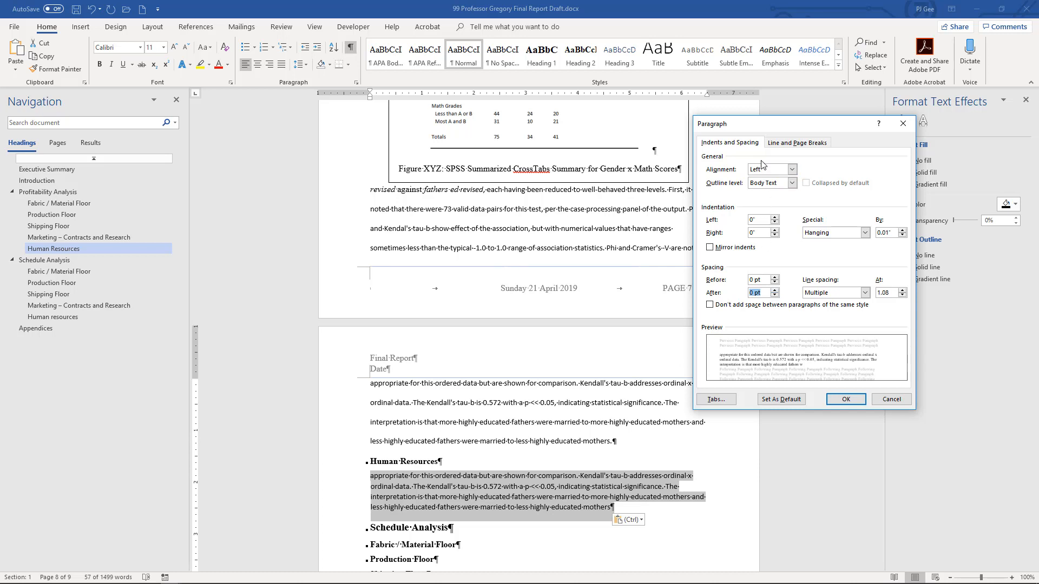
left_click(864, 232)
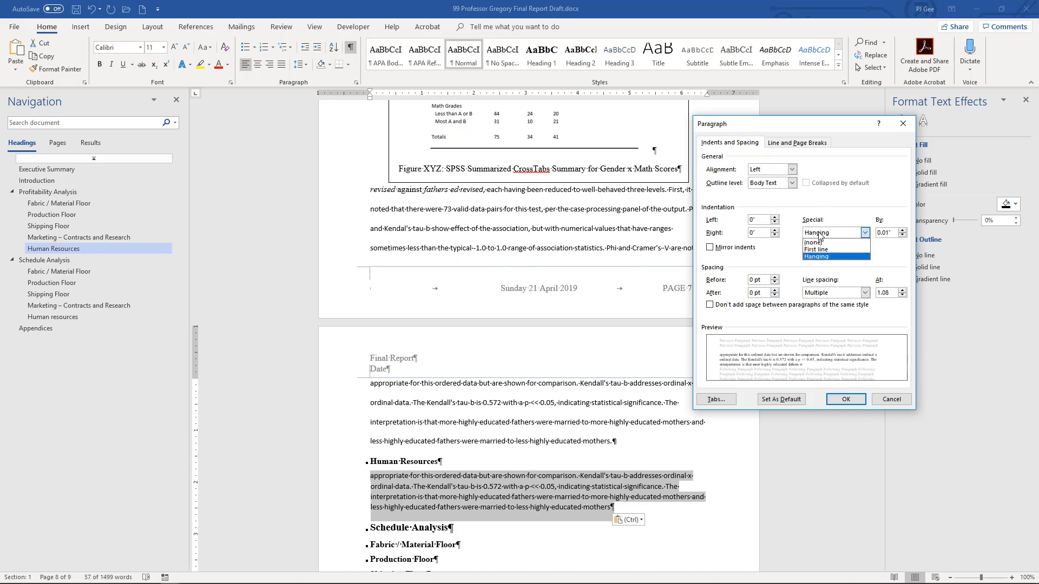
left_click(818, 243)
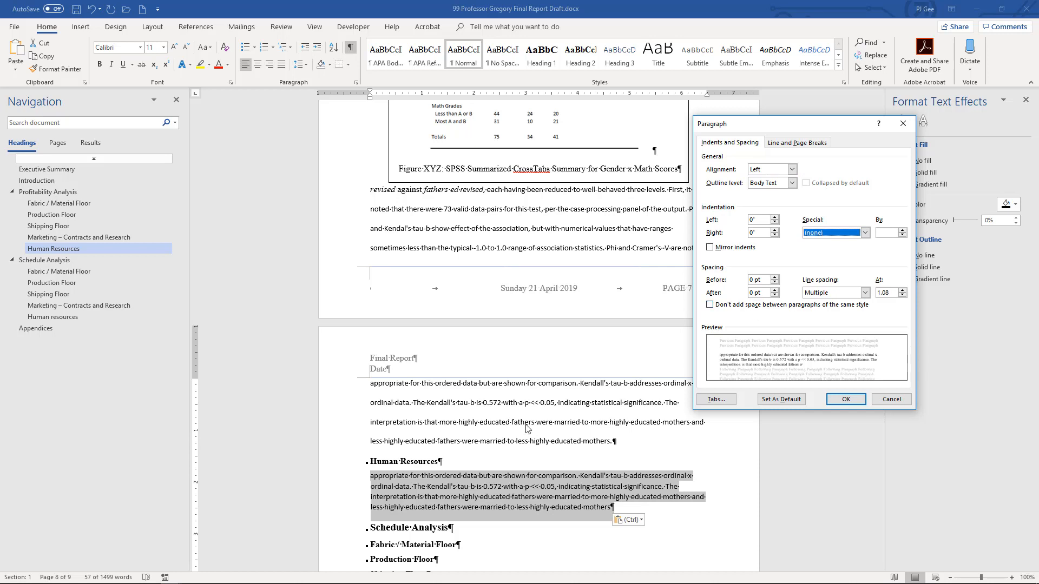
left_click(828, 293)
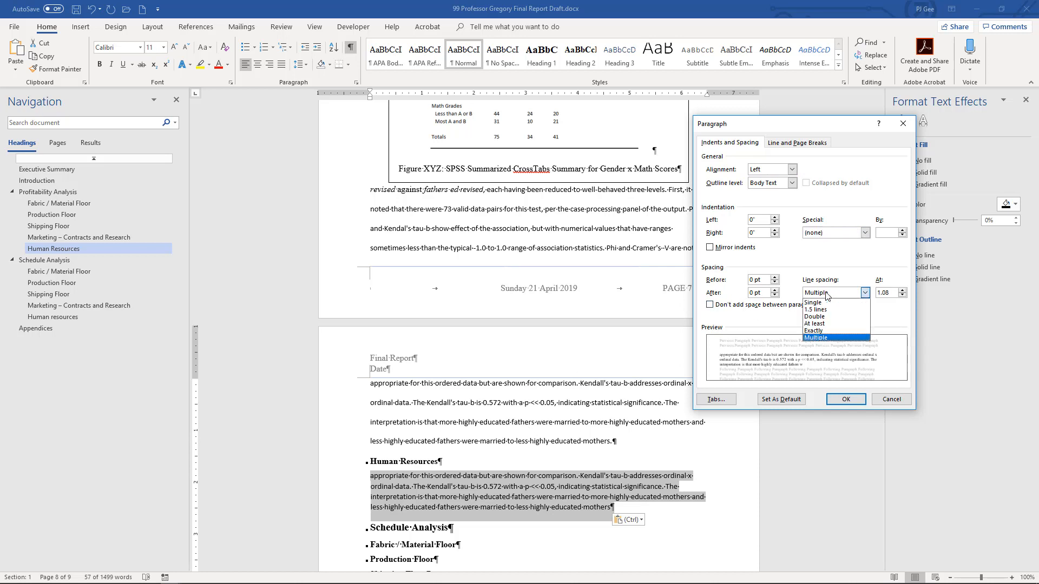
left_click(827, 311)
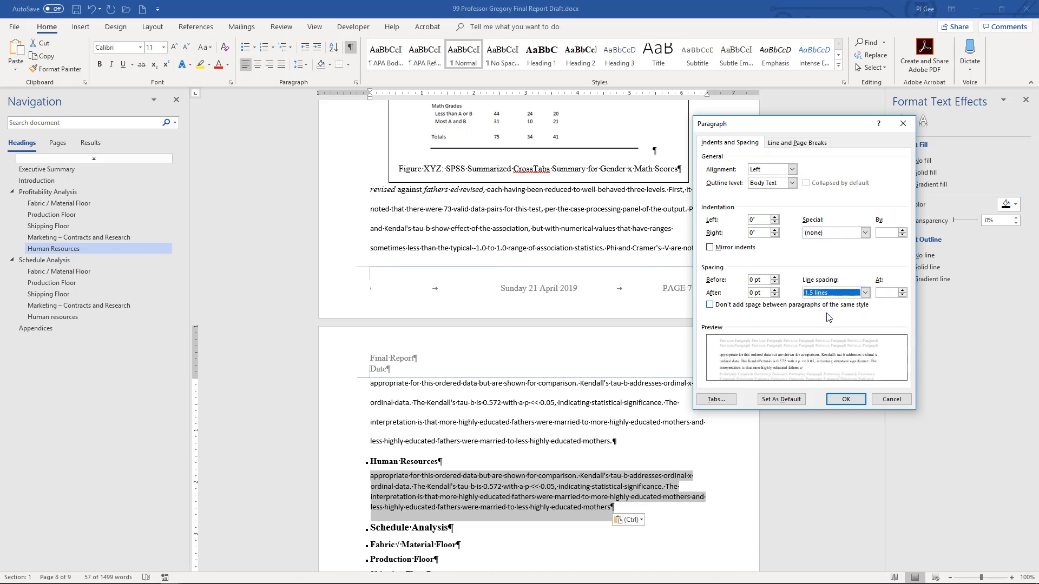
left_click(840, 399)
Indent the Human Resources paragraph's first line, capitalise "Appropriate", end the text with a period and add an empty paragraph below
left_click(494, 511)
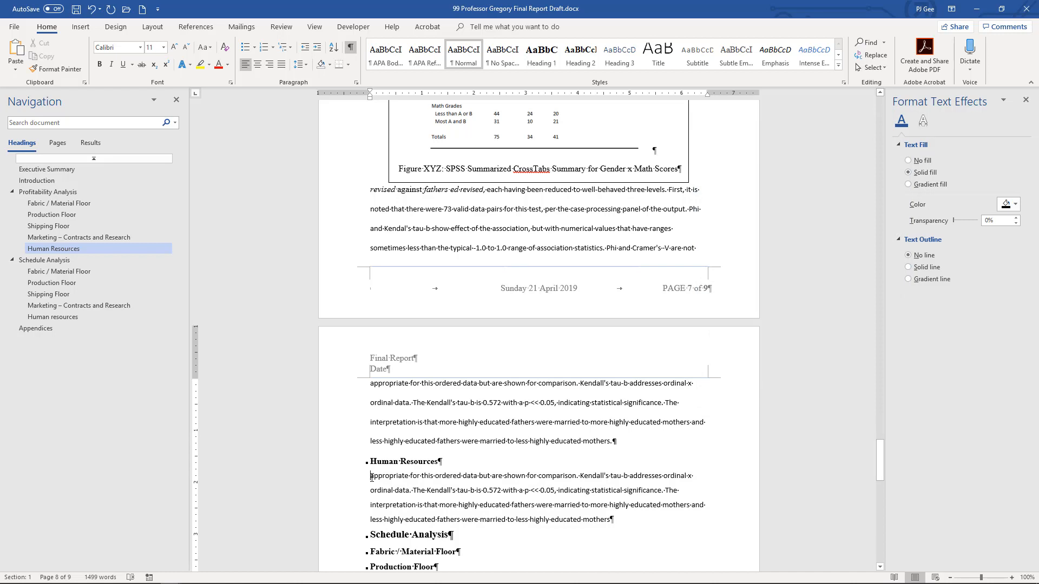
key("Tab")
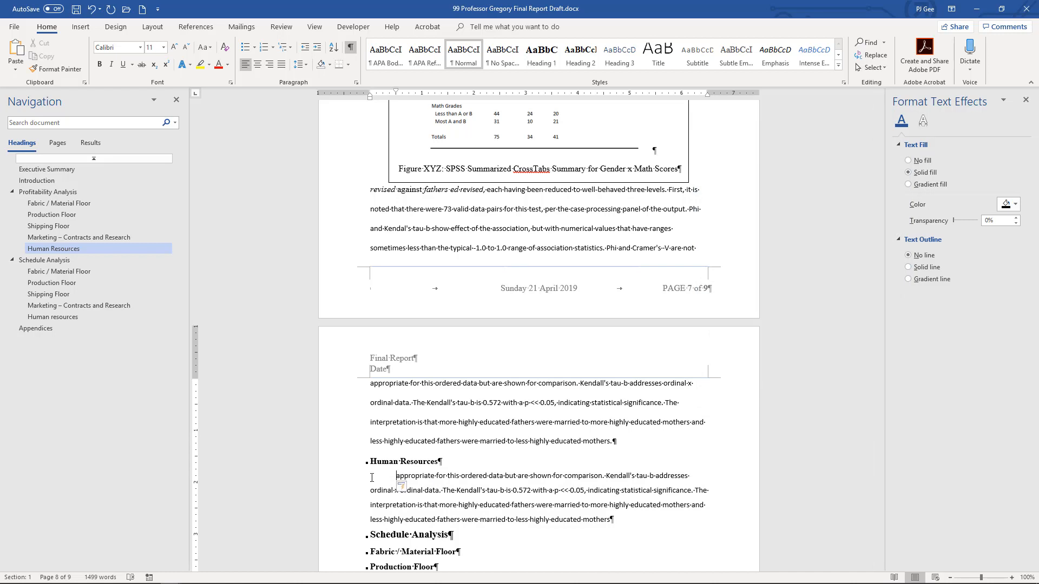
type("A")
key("Delete")
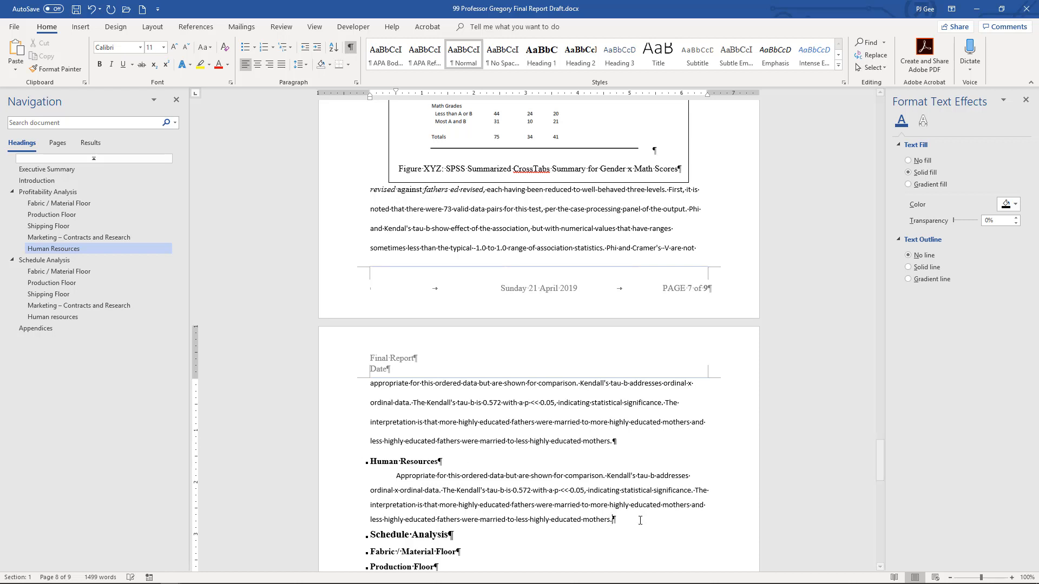
key("Return")
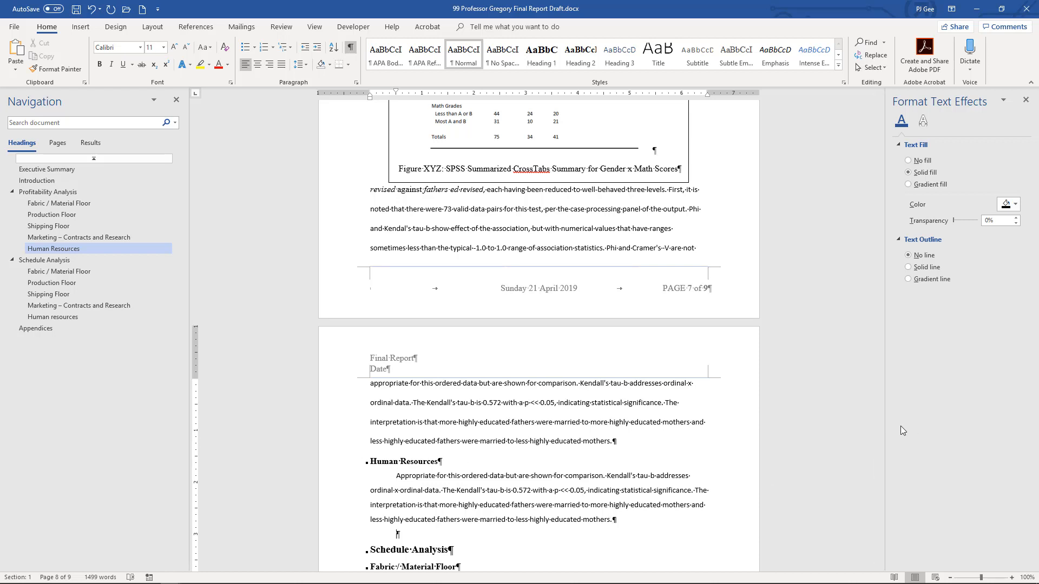
Insert a blank line and the placeholder text "kasdhfskhf" under the Schedule Analysis heading
left_click_drag(882, 452, 884, 466)
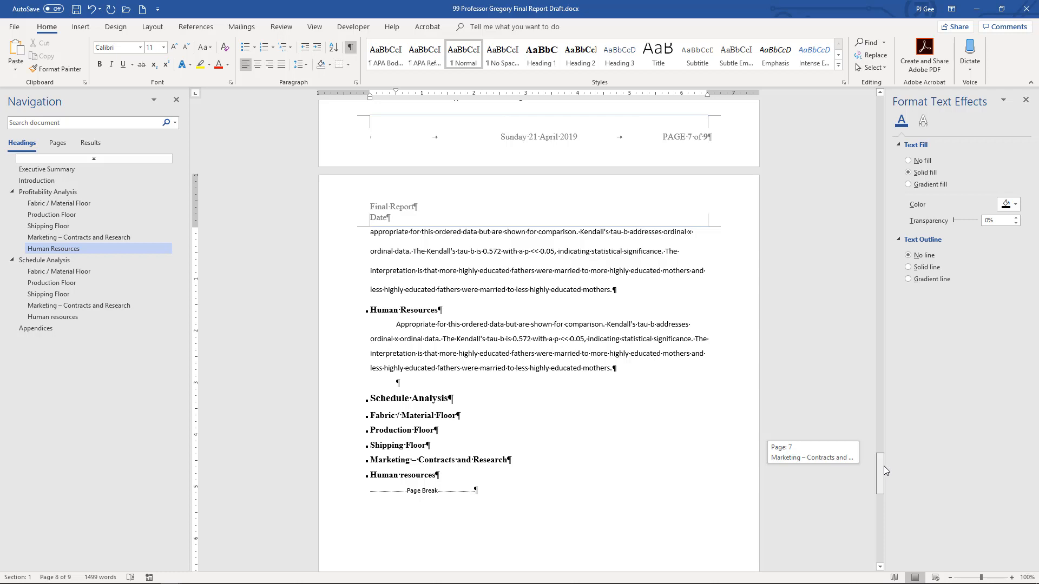
left_click_drag(884, 466, 895, 439)
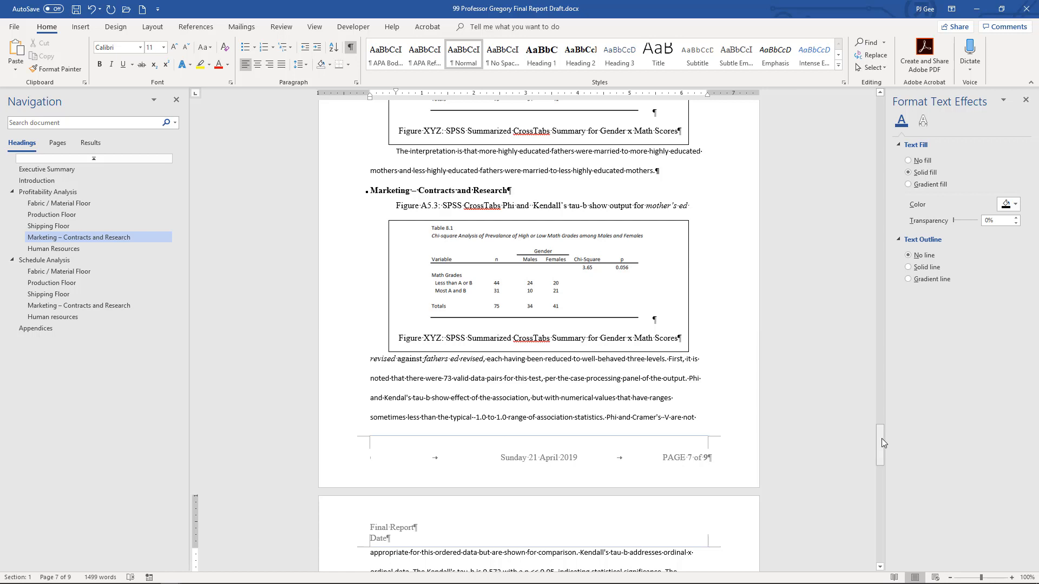
left_click_drag(882, 444, 882, 468)
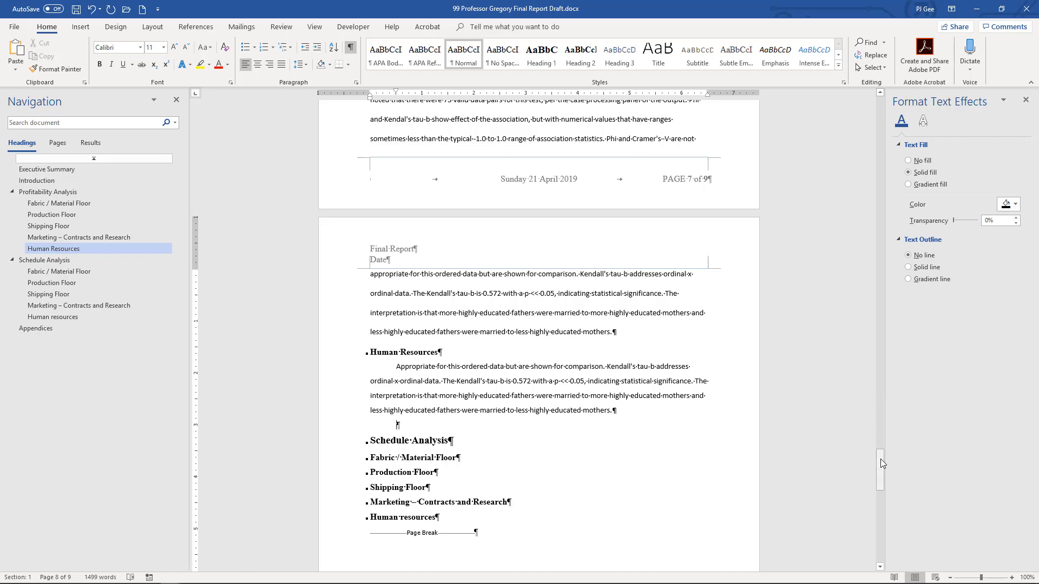
left_click_drag(880, 459, 880, 485)
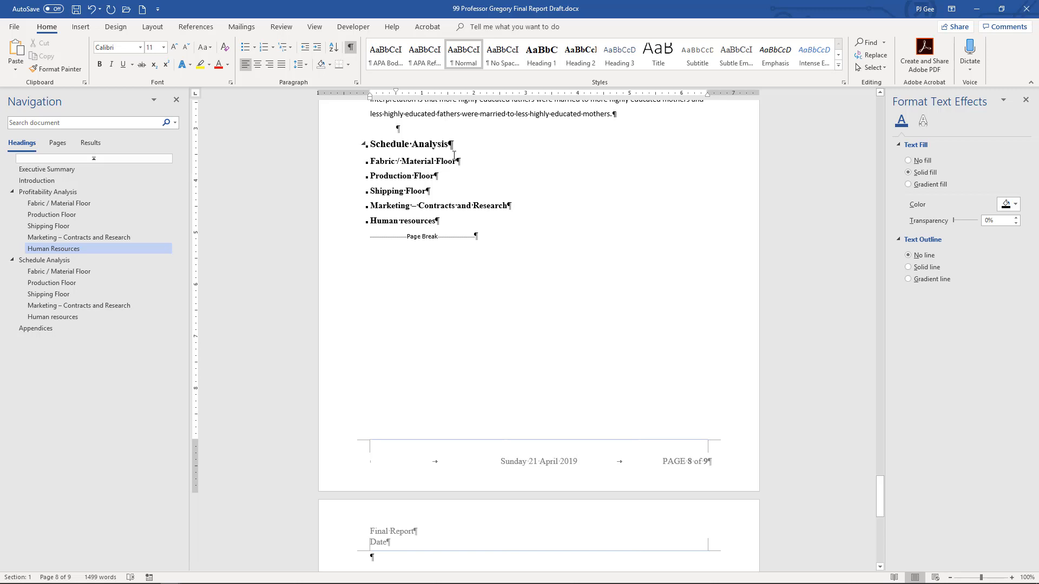
left_click(481, 156)
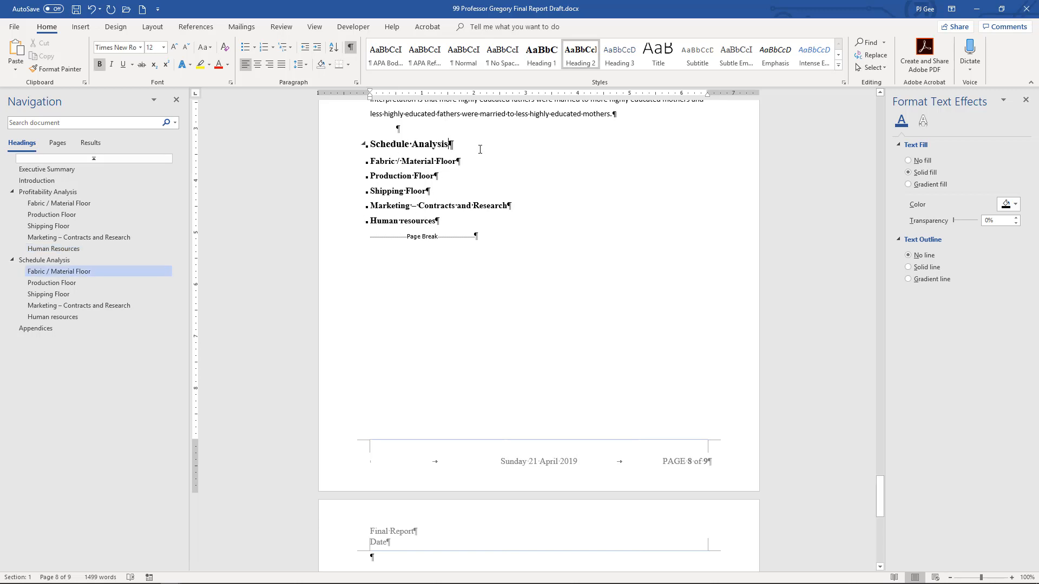
key("Return")
key("Return")
type("kasdhfskhf")
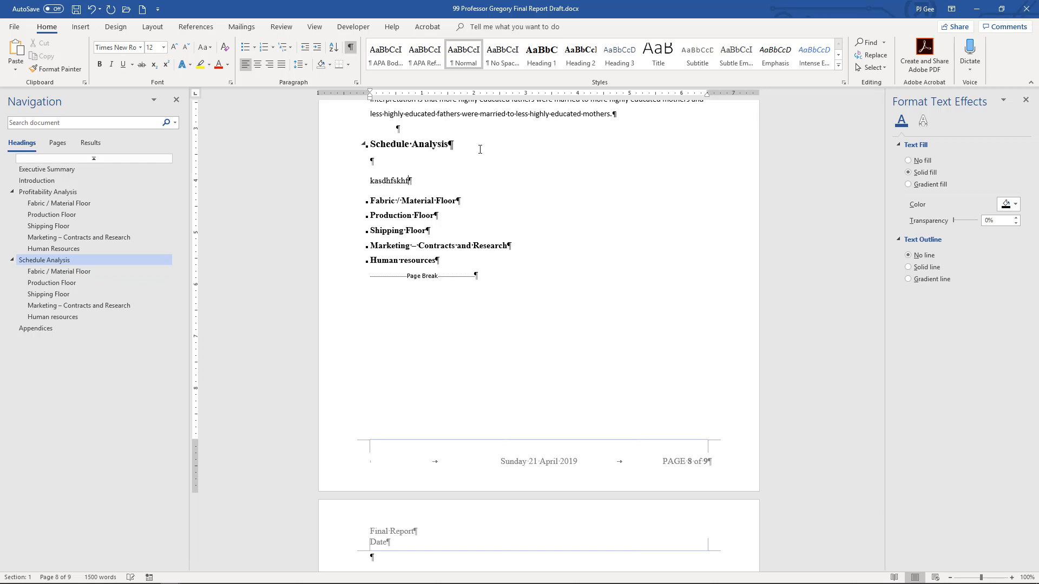
Add the placeholder text "Aof ew oaj dsa jds" under Schedule Analysis's Fabric / Material Floor heading
left_click(475, 200)
key("Return")
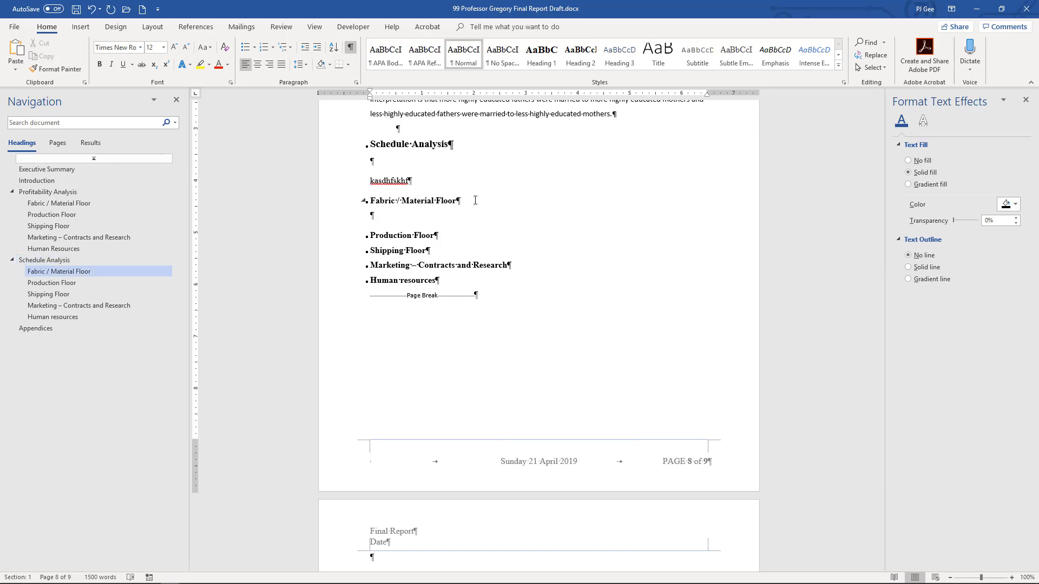
type("Aof ew oai dsa jds")
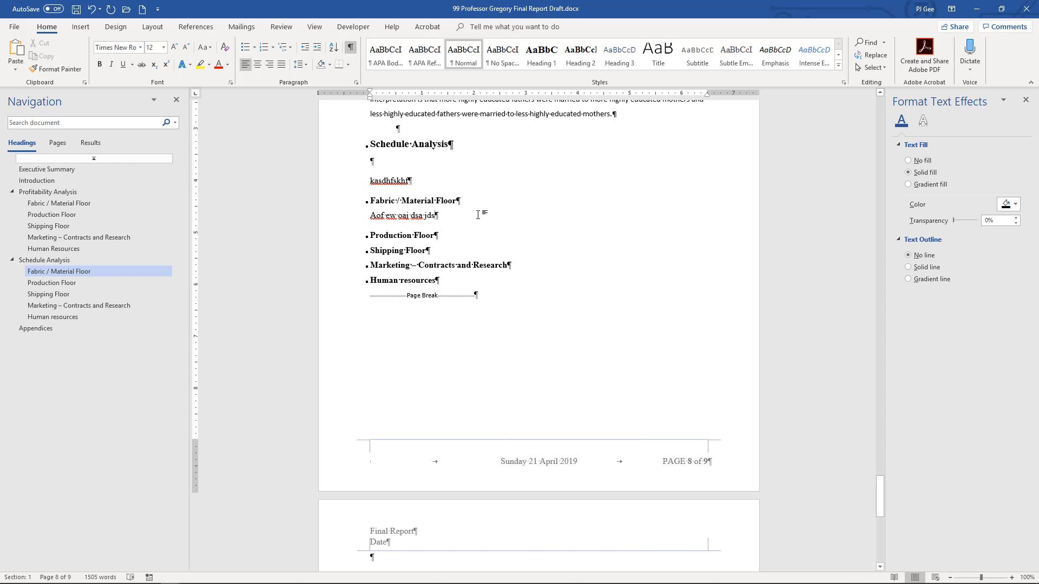
Review the list of appendices on the report's last page
left_click(878, 489)
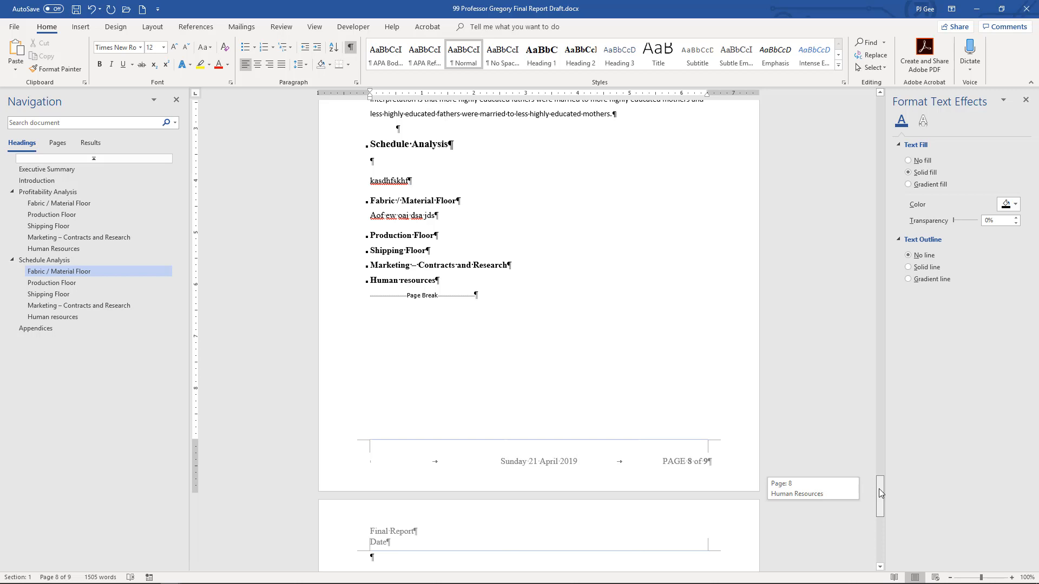
left_click_drag(878, 488, 878, 503)
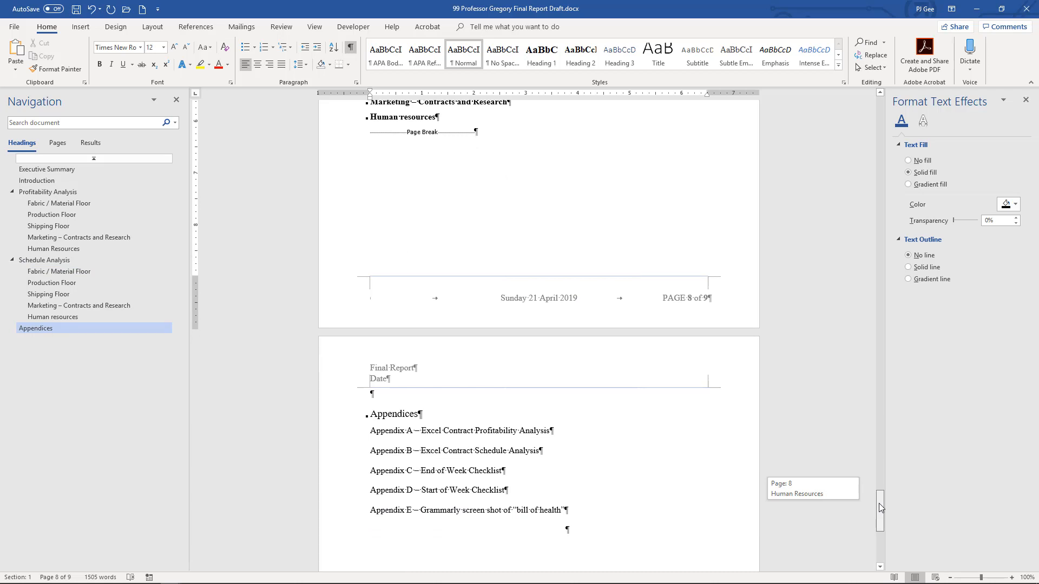
left_click_drag(879, 504, 881, 514)
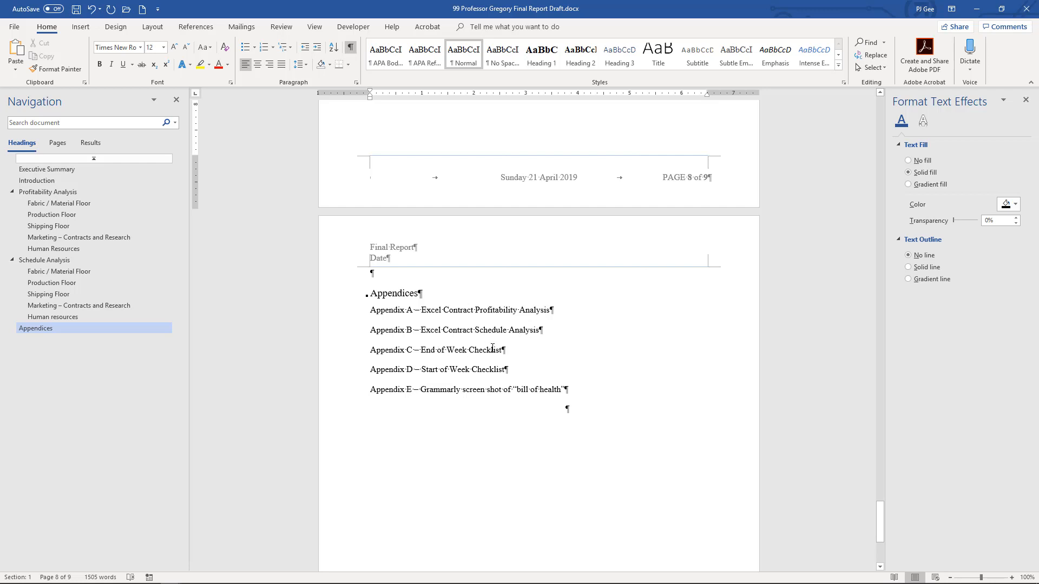
Save the report document and open the Grammarly desktop app
left_click(337, 400)
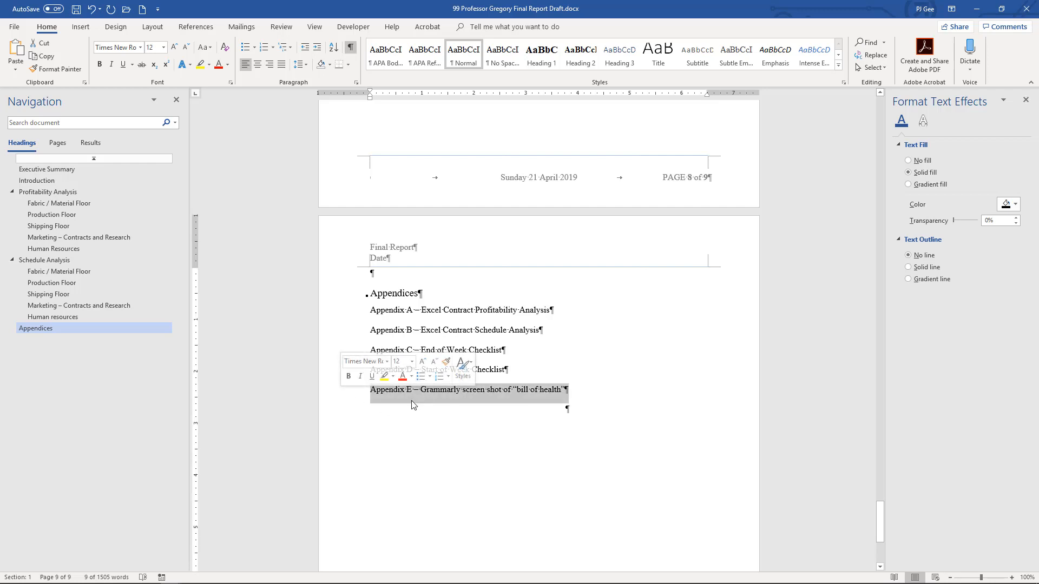
left_click(476, 400)
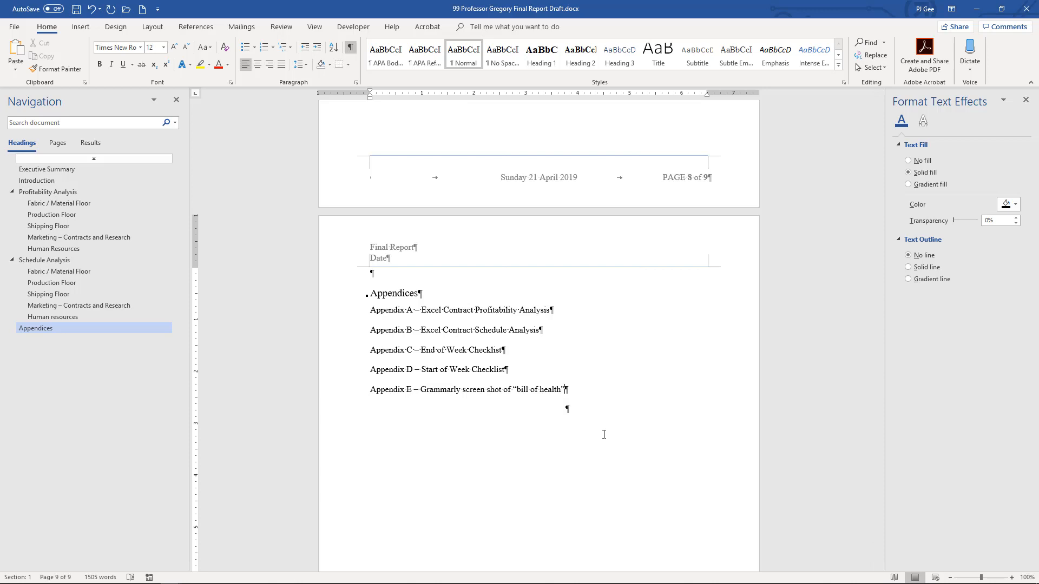
key("ctrl+s")
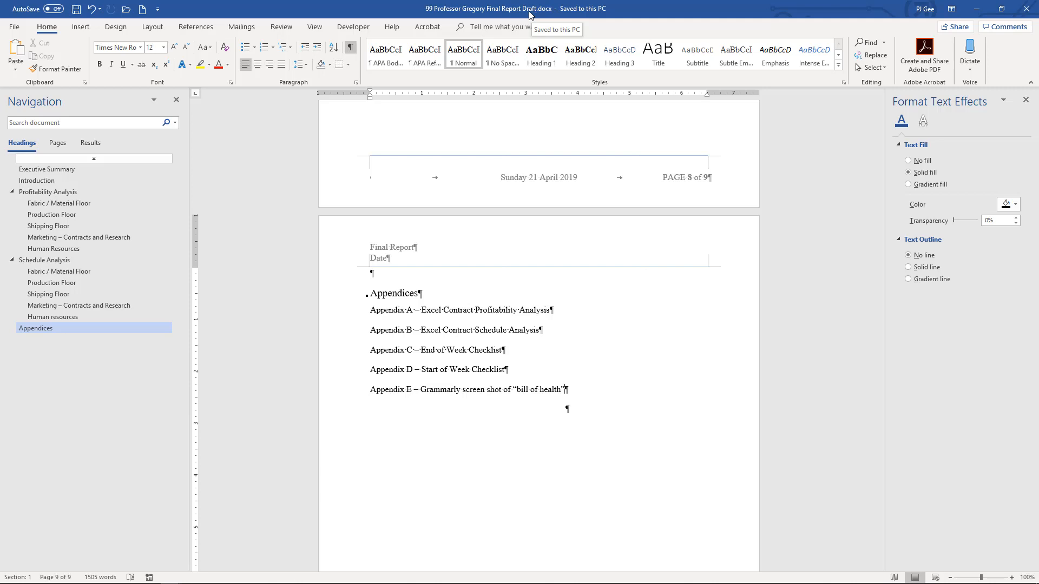
key("super")
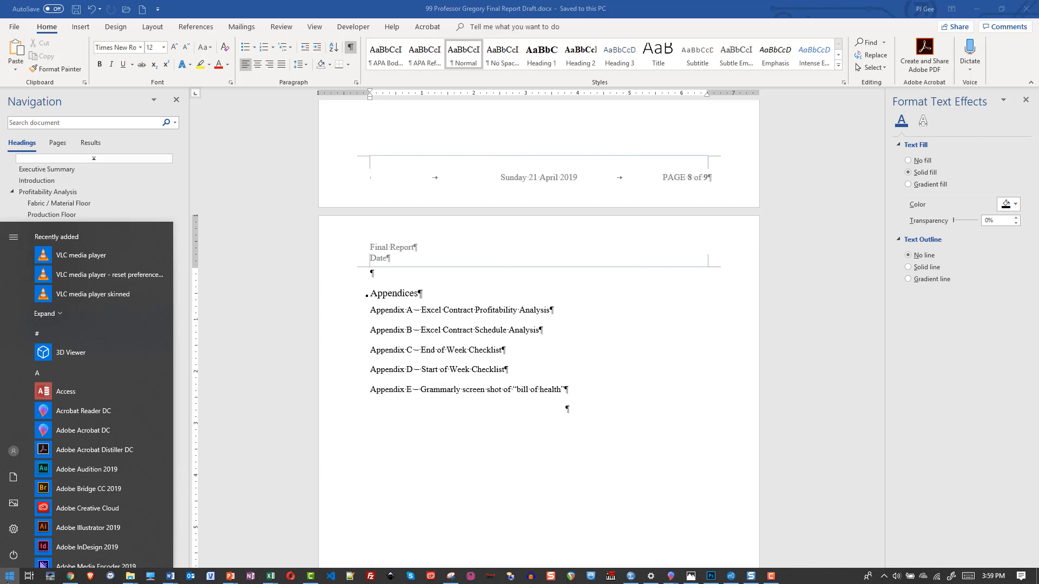
type("gramm")
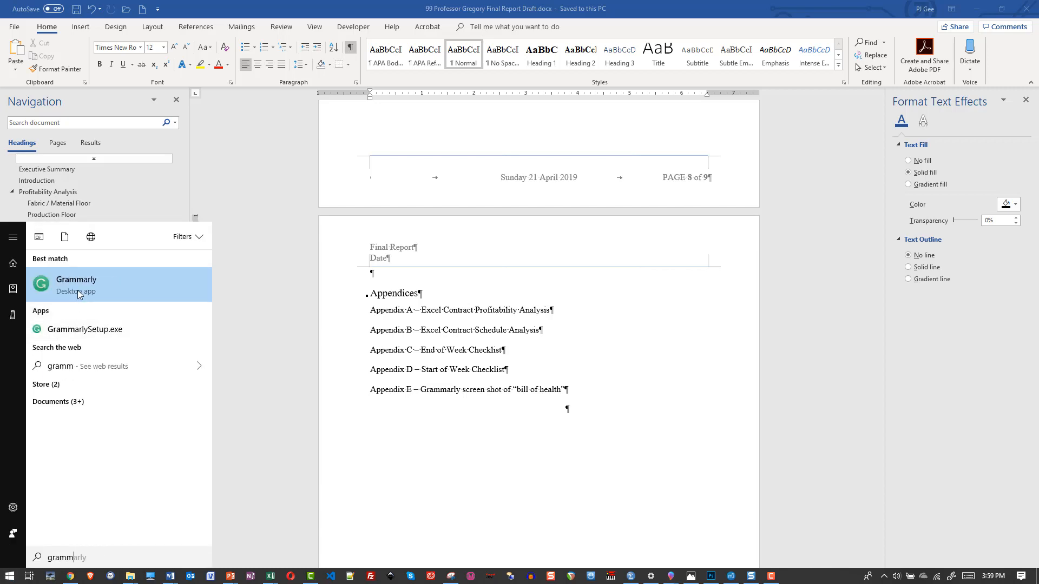
left_click(77, 285)
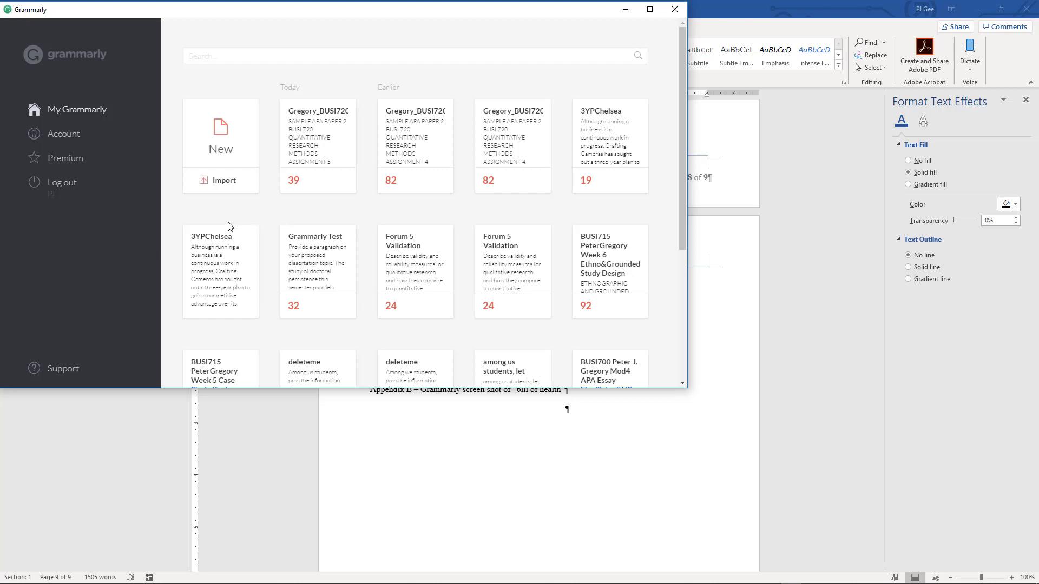
Import the Final Report Draft Word document from the Spring 2019 folder's Final Report Instruction subfolder into Grammarly
mouse_move(621, 172)
mouse_move(303, 230)
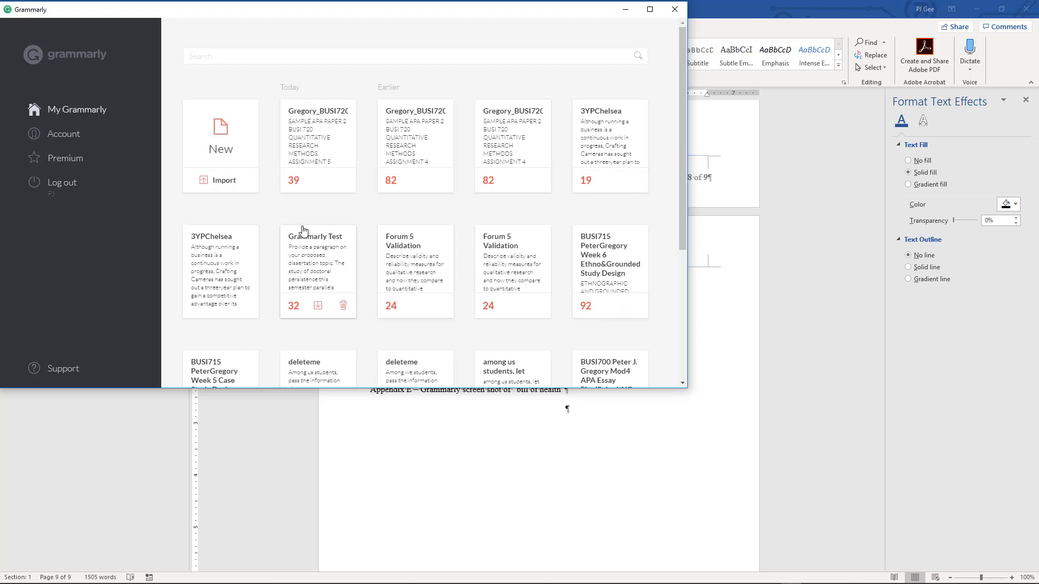
left_click(221, 185)
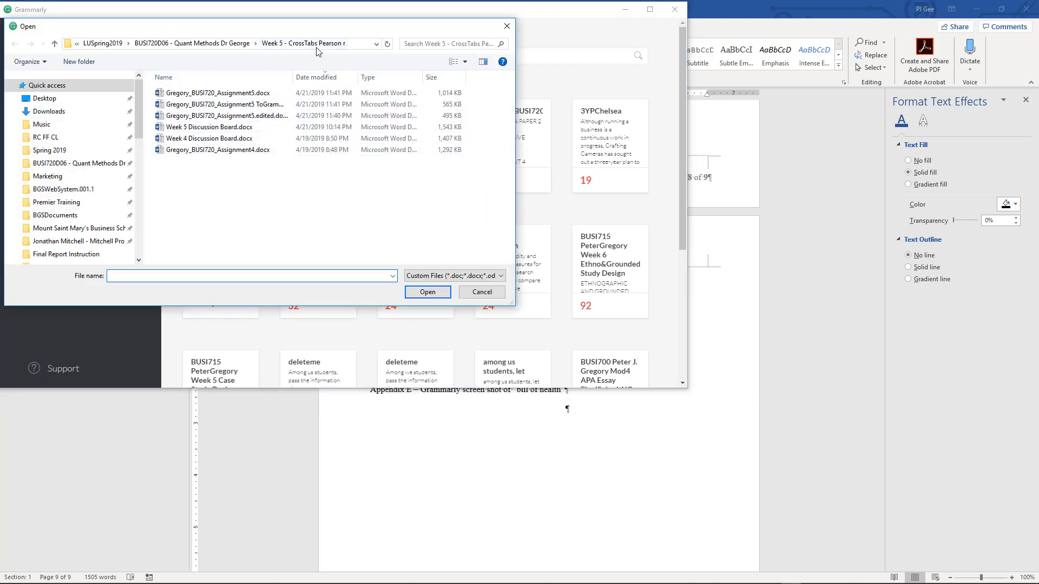
left_click(120, 152)
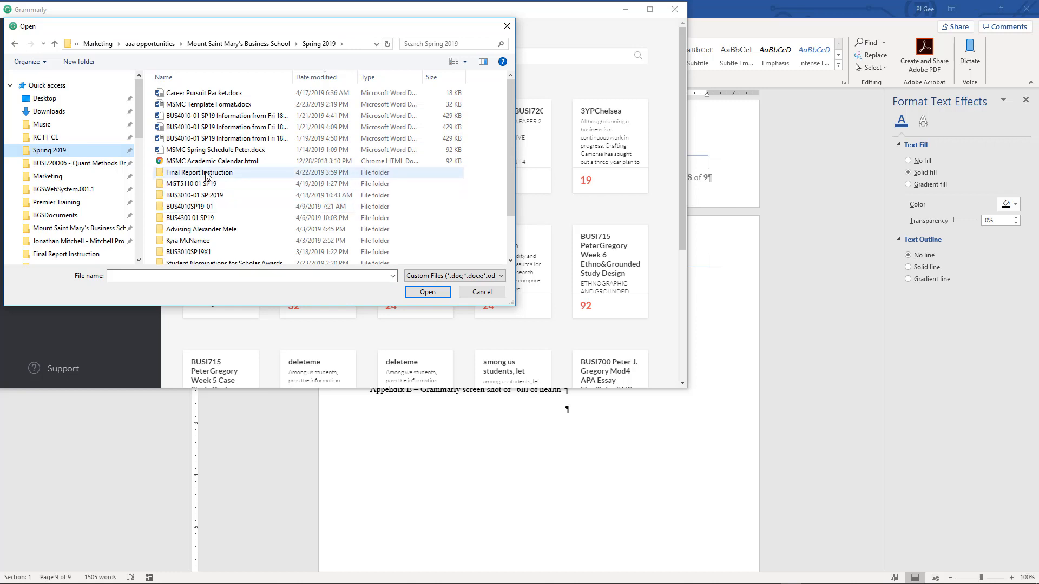
double_click(205, 173)
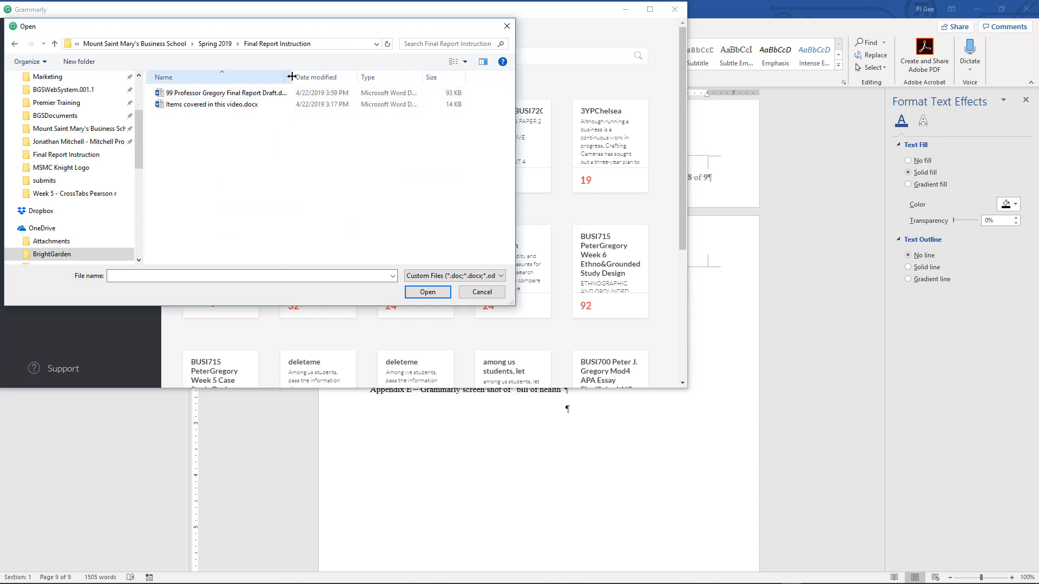
left_click_drag(293, 76, 344, 76)
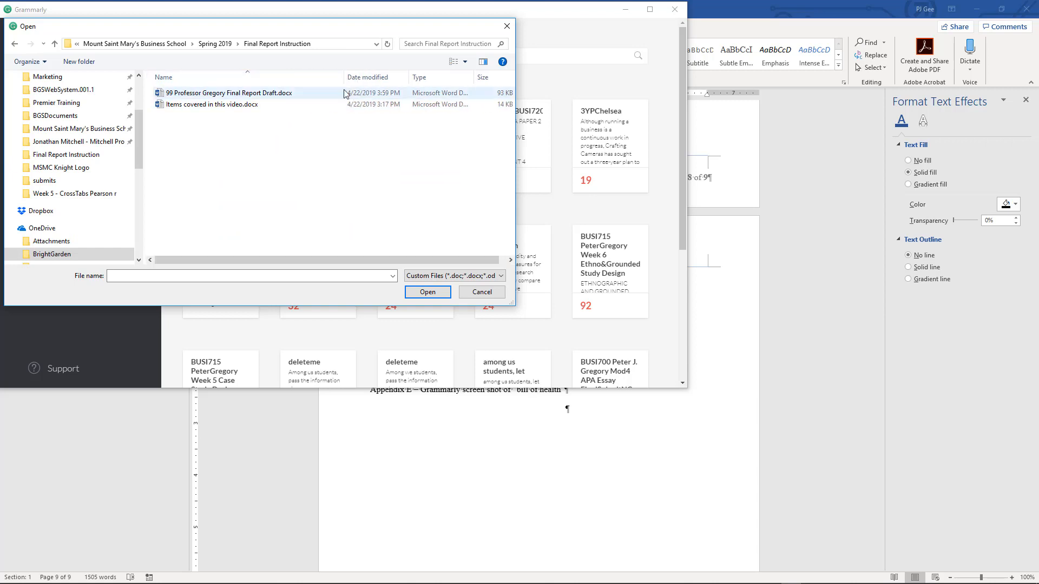
double_click(278, 95)
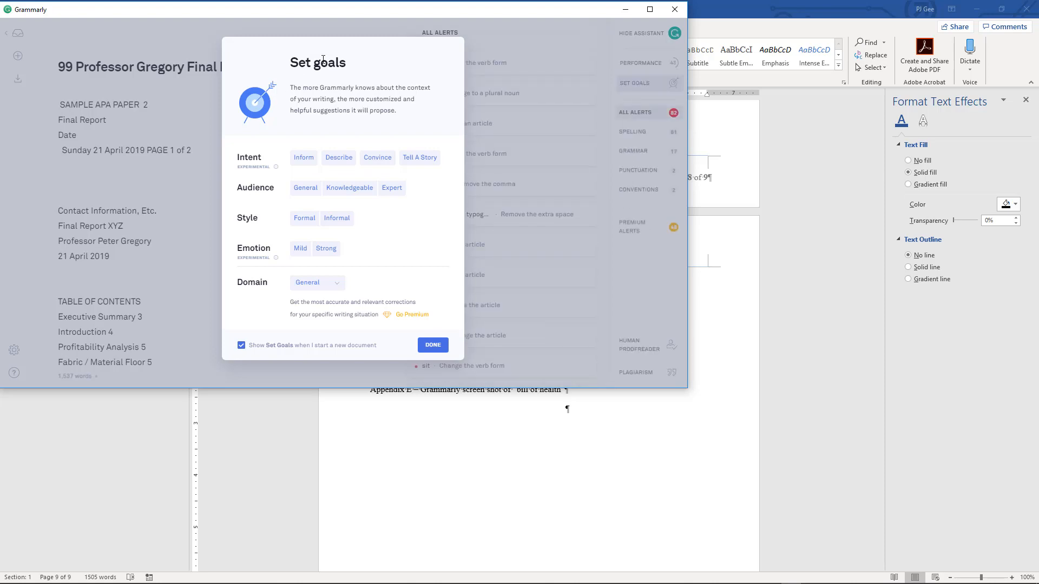
Set the writing goals to Inform intent, Knowledgeable audience, Formal style and Mild emotion with the General domain
left_click(302, 158)
left_click(341, 189)
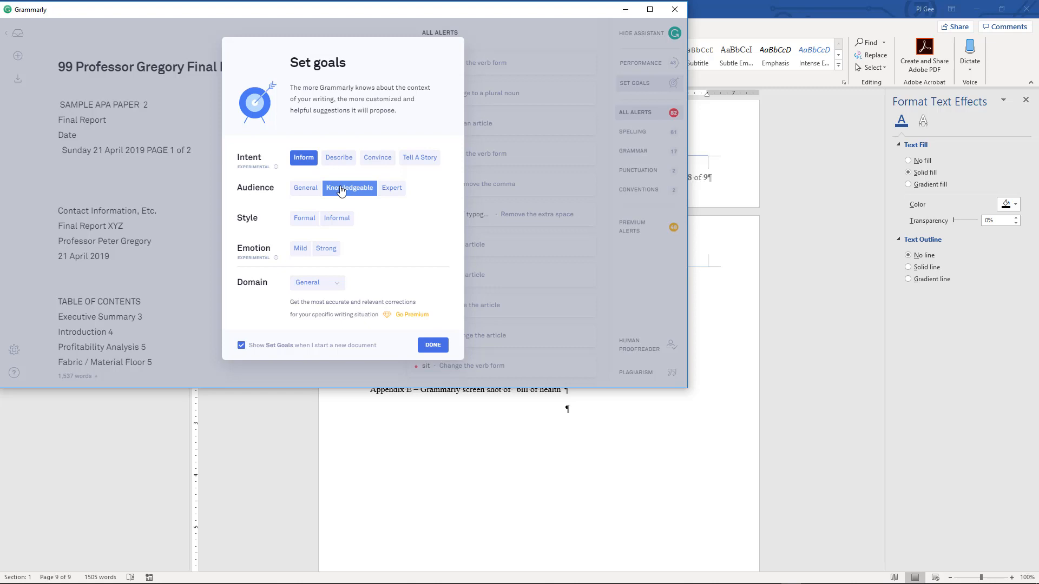
left_click(304, 219)
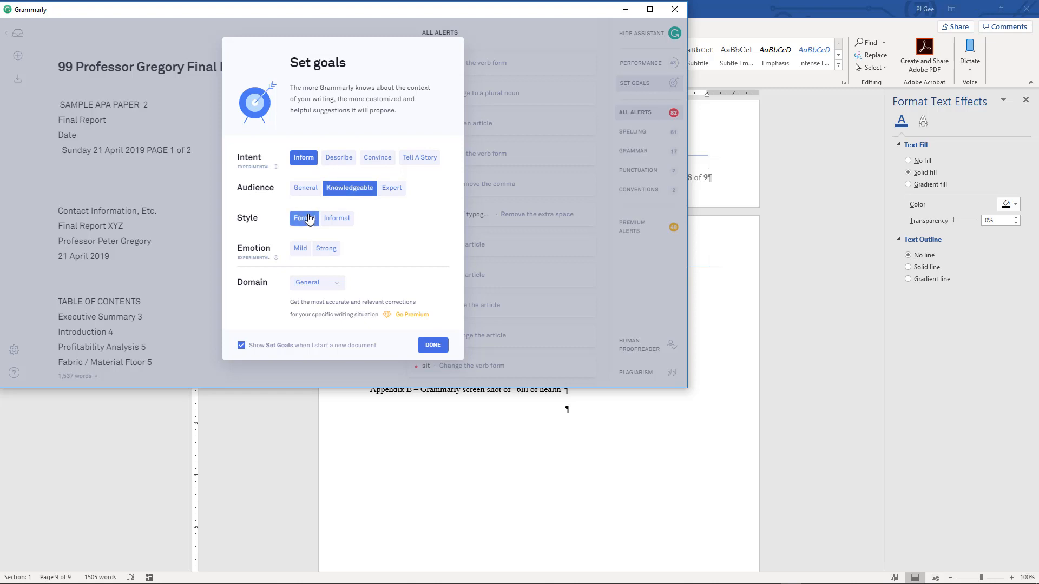
left_click(296, 254)
left_click(303, 287)
left_click(313, 287)
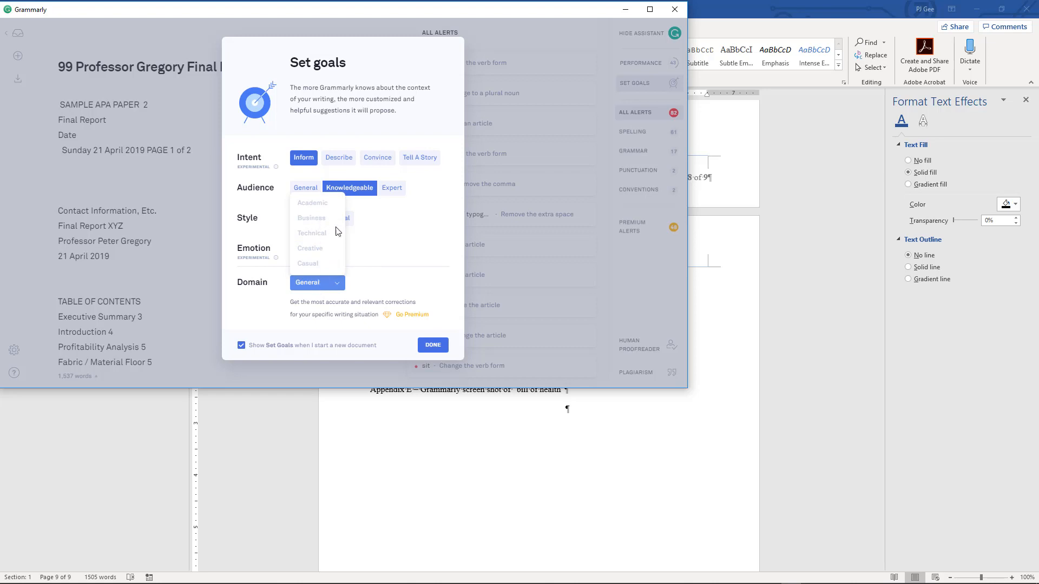
left_click(399, 244)
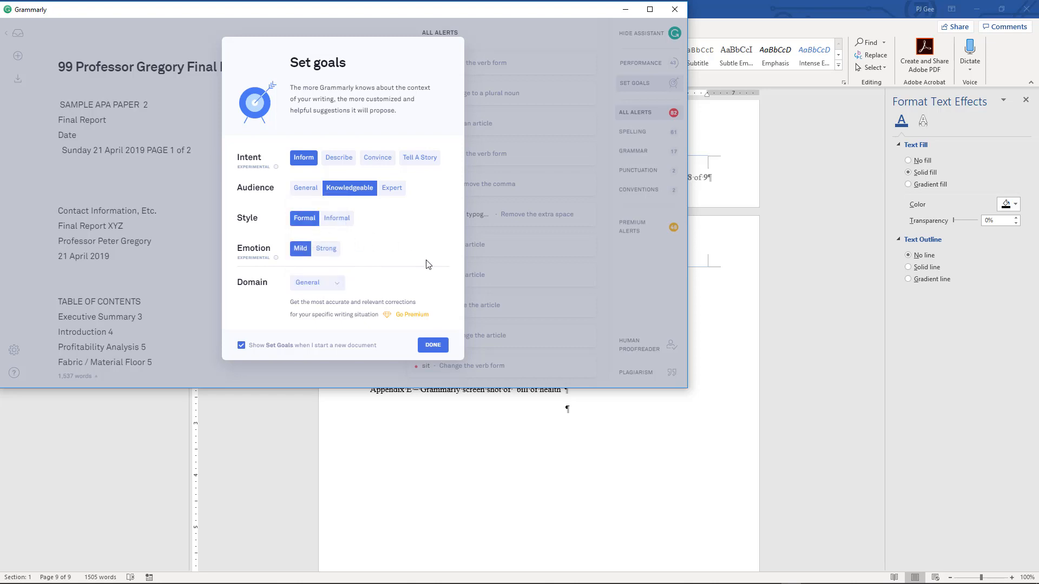
left_click(331, 284)
left_click(432, 346)
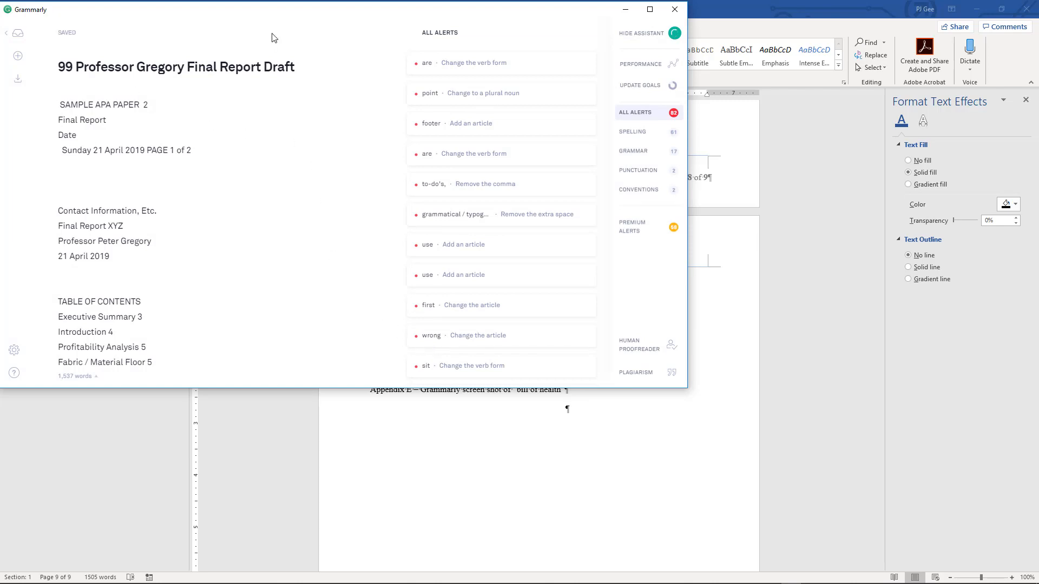
Maximize Grammarly, dismiss the Executive Summary alerts for "point" and both flagged "are" verbs, and accept "the footer"
double_click(287, 14)
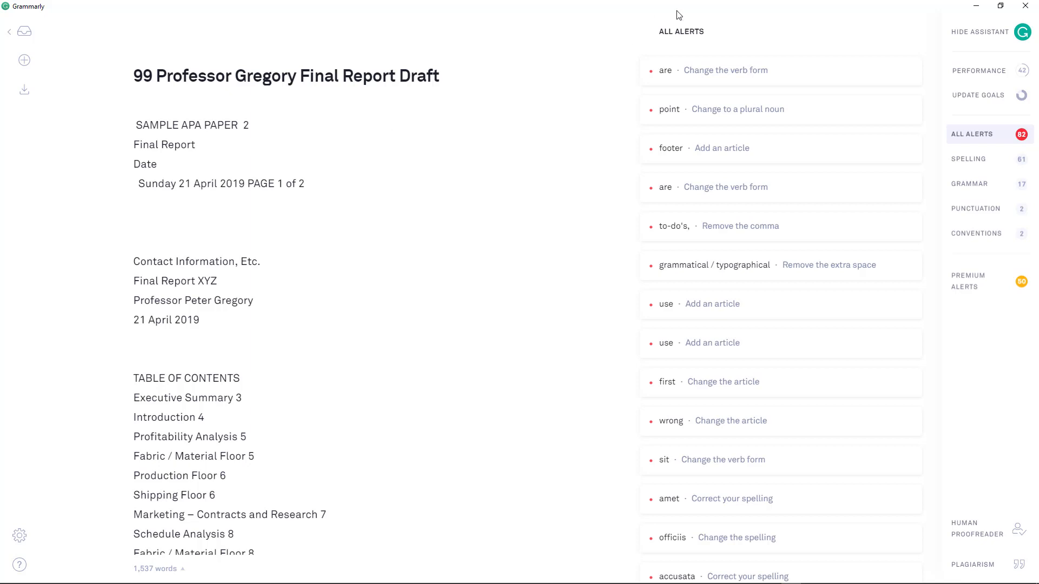
left_click(715, 75)
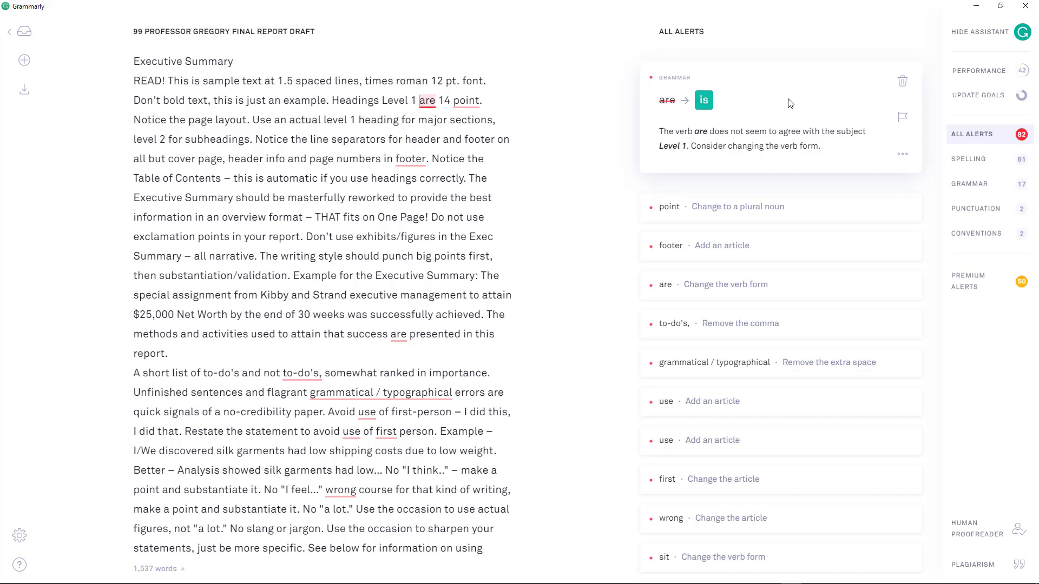
left_click(902, 84)
left_click(902, 85)
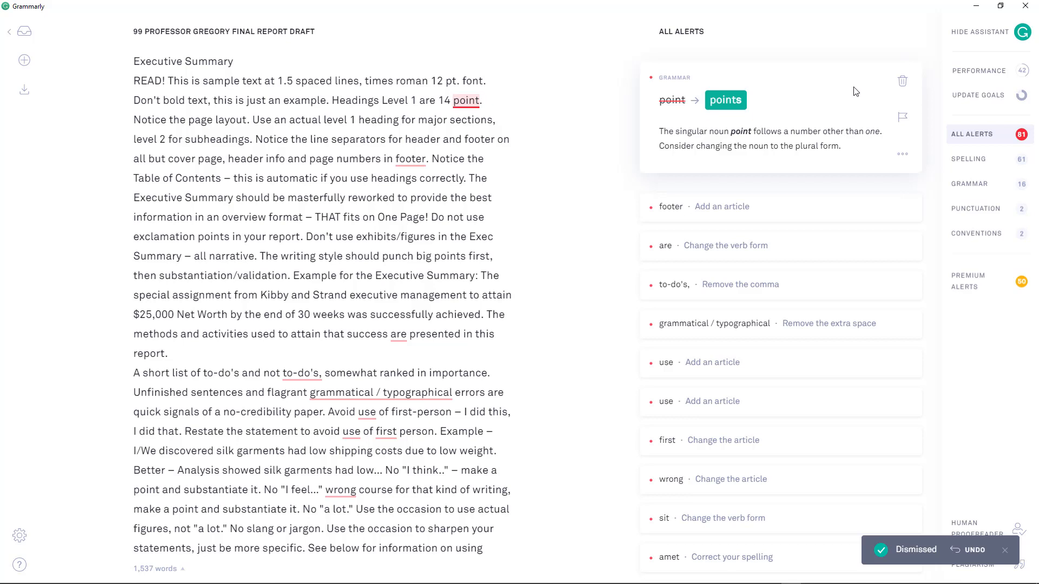
left_click(903, 81)
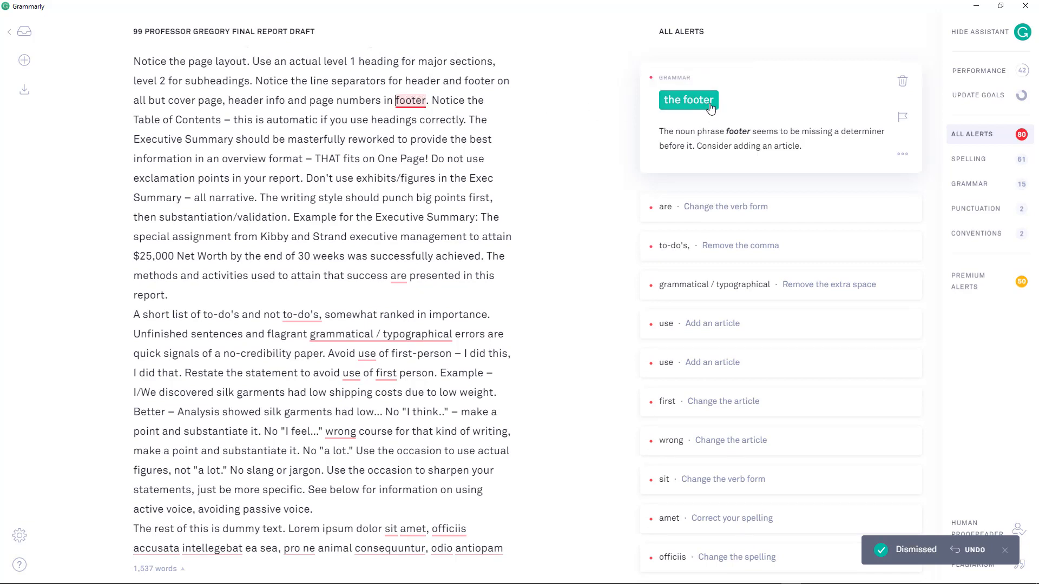
left_click(688, 102)
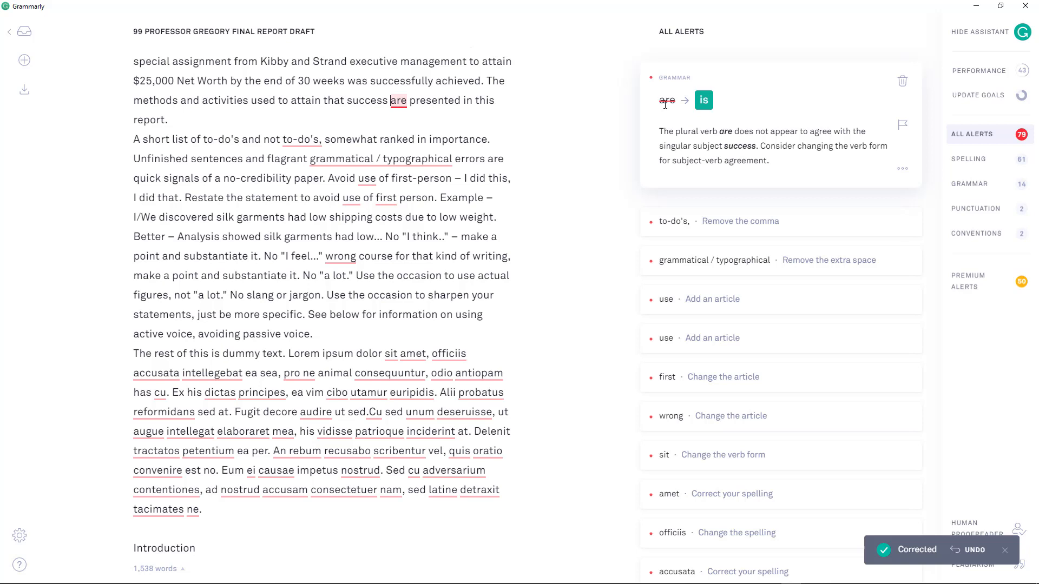
left_click(903, 82)
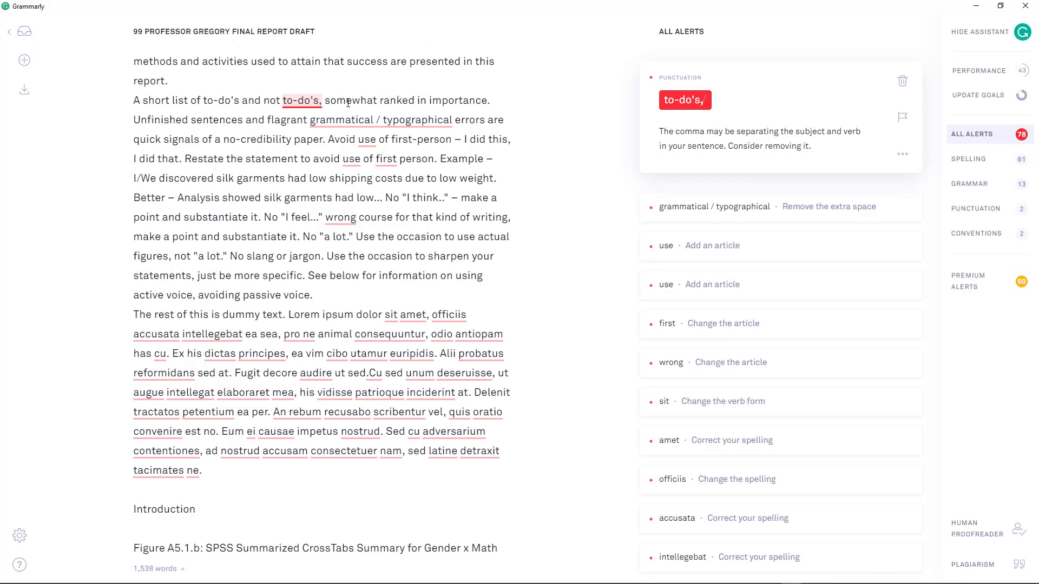
Reword the flagged to-do's sentence by inserting "are" before "somewhat" and adding "as exhibited" after "importance"
left_click(325, 101)
type("are")
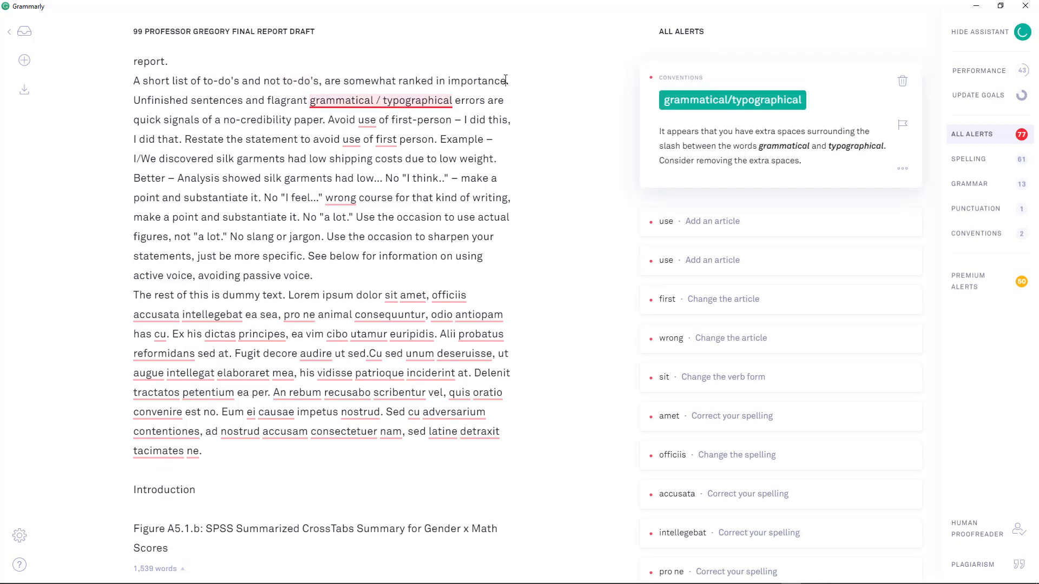
left_click(506, 81)
type("as f.")
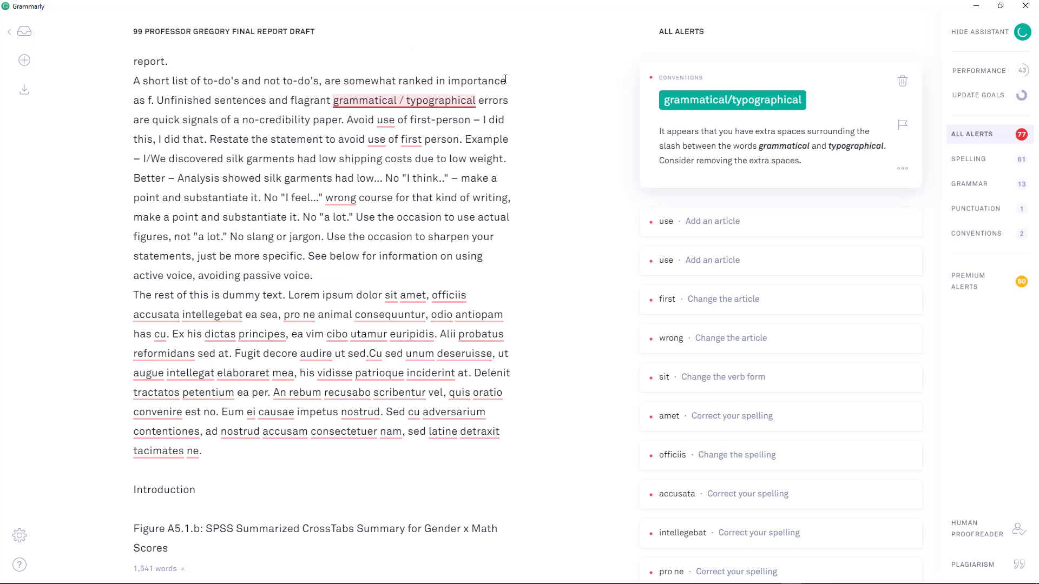
key("BackSpace")
type("exhi")
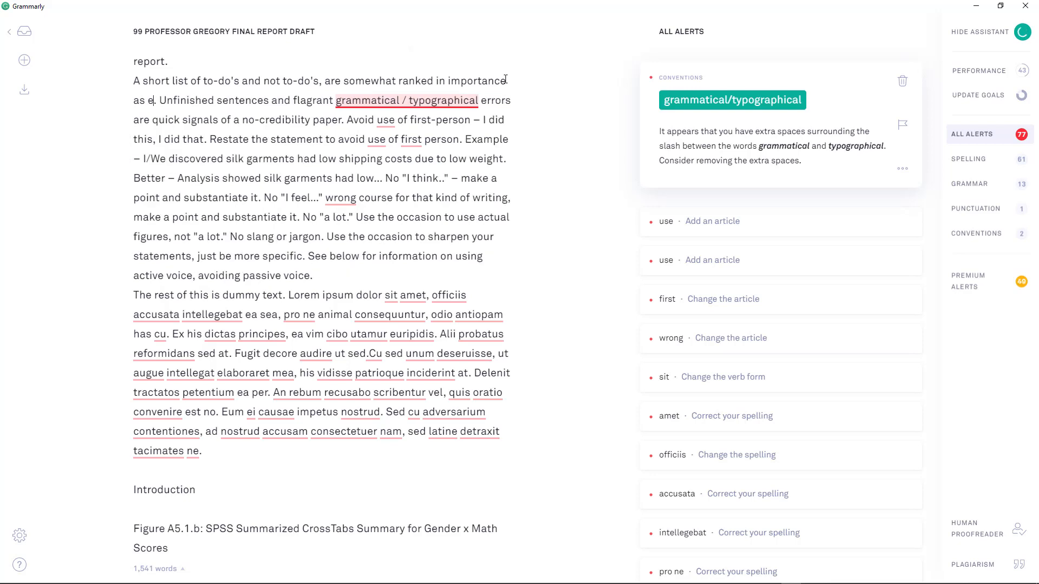
type("bited")
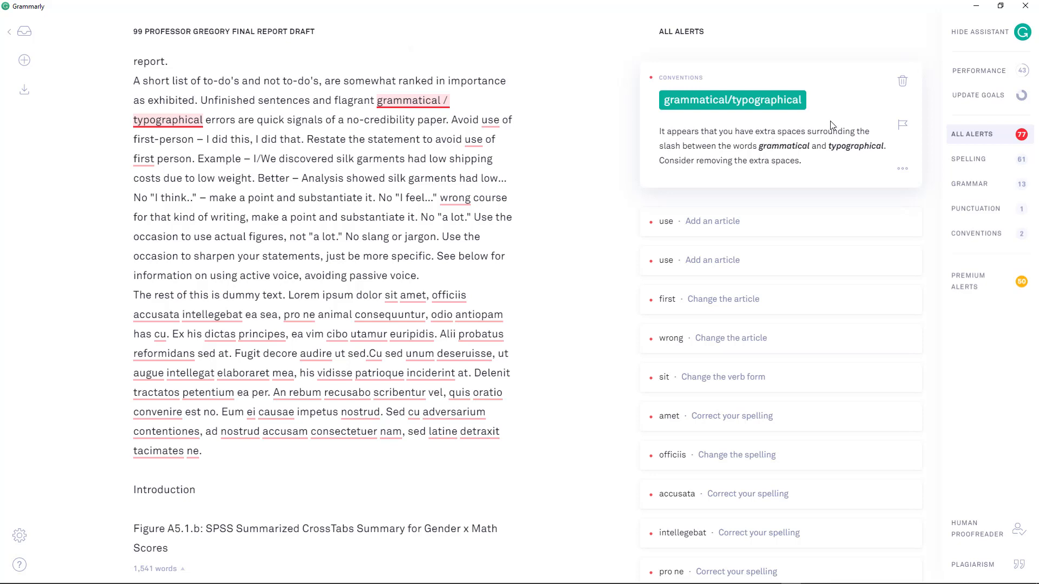
Dismiss the alerts for "grammatical / typographical", both "use" phrases and "first", and insert "this is the" before "wrong course"
left_click(902, 81)
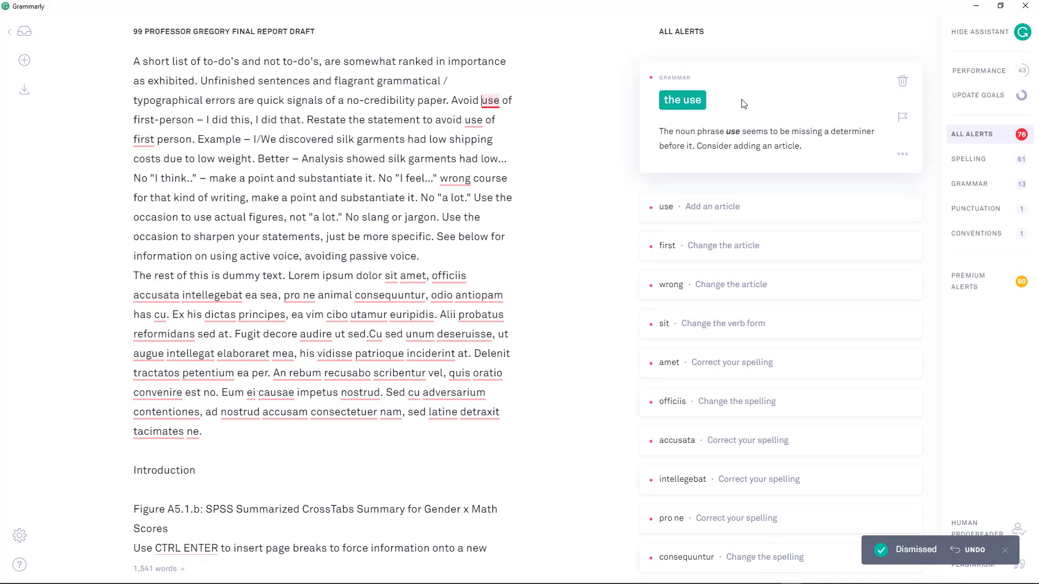
left_click(902, 82)
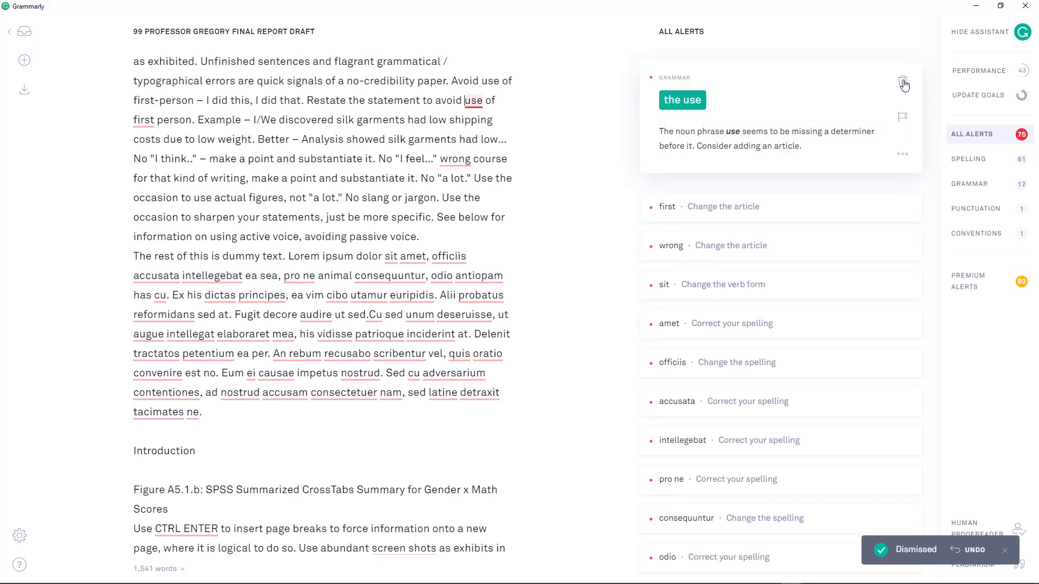
left_click(903, 82)
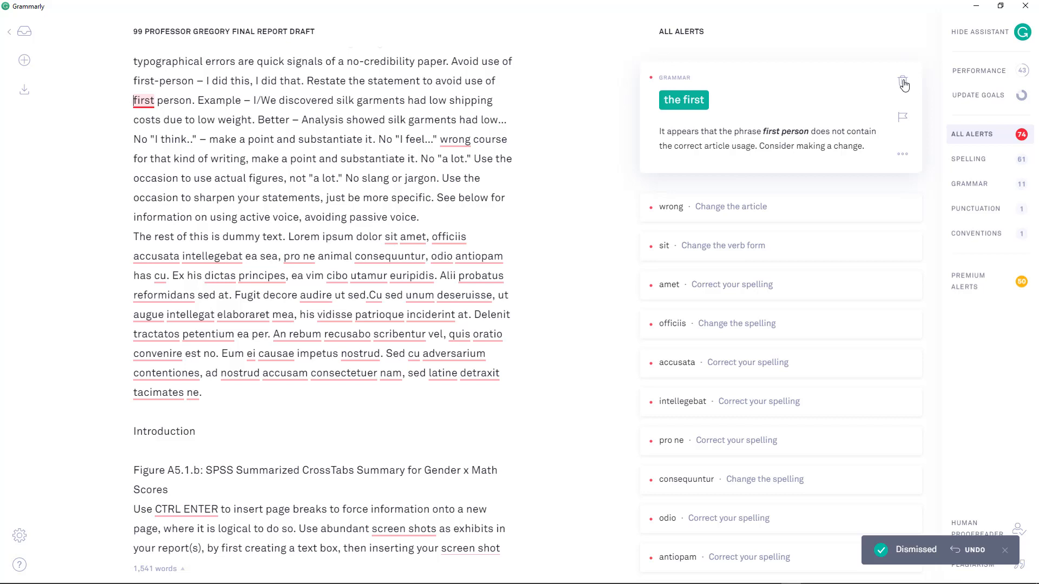
left_click(902, 82)
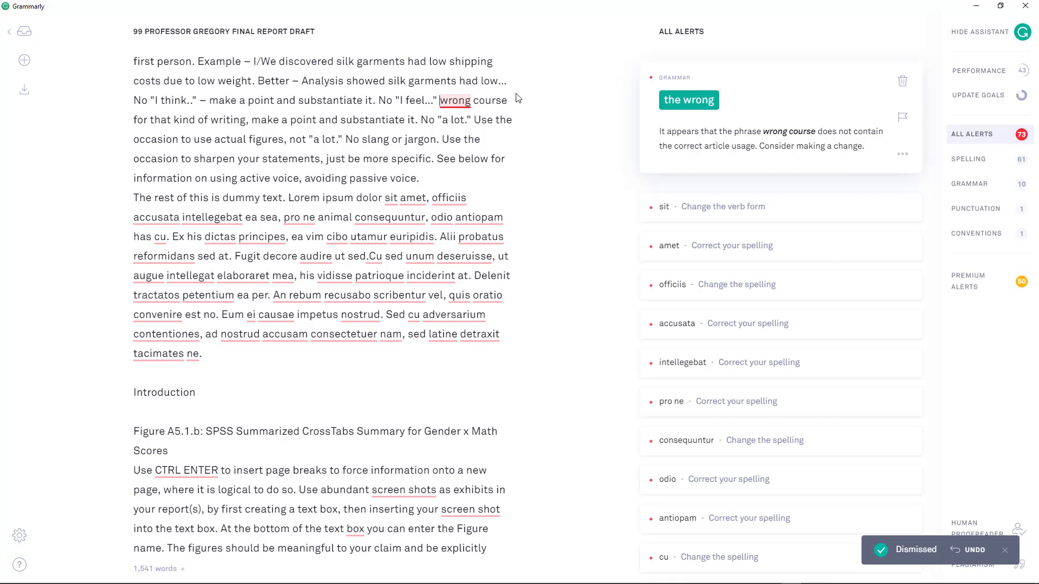
left_click(441, 101)
type("this is the")
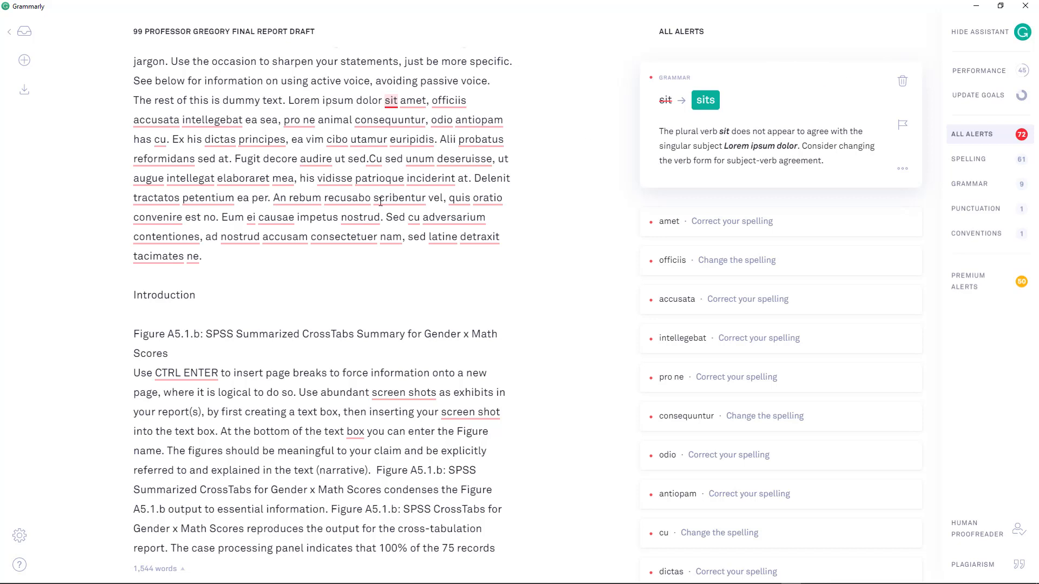
Dismiss the dummy-text alerts for "sit", "amet", "officiis", "accusata", "intellegebat" and "pro ne"
left_click(903, 83)
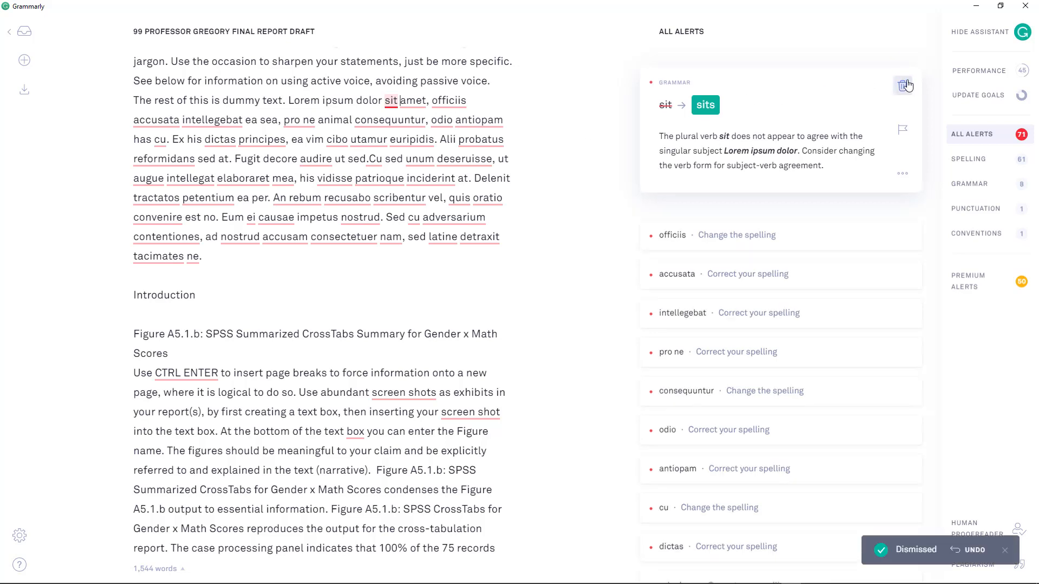
left_click(904, 82)
left_click(905, 82)
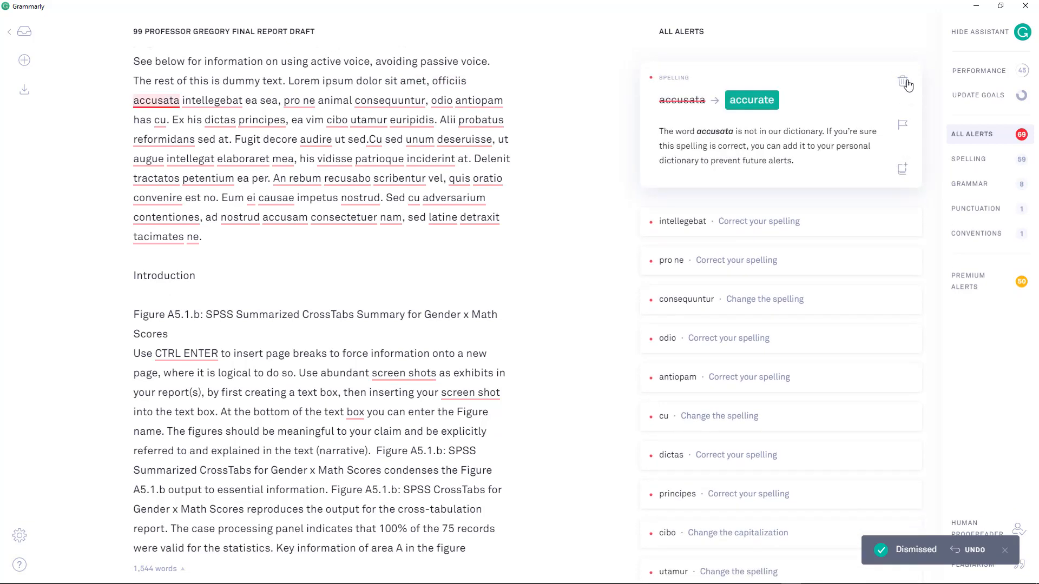
left_click(903, 82)
left_click(903, 82)
left_click(904, 82)
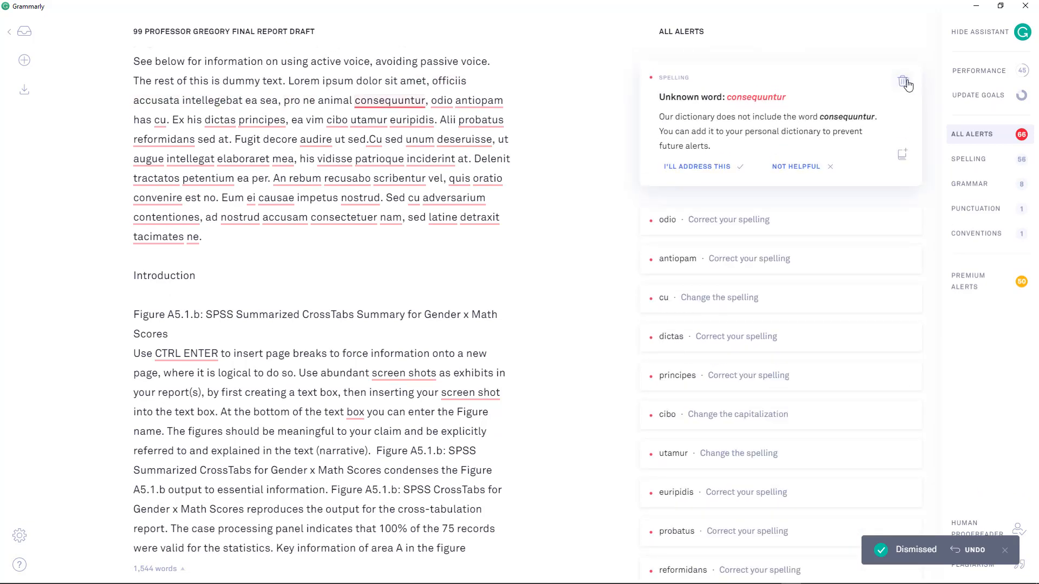
Dismiss every remaining dummy-text alert in the Executive Summary, from "consequuntur" through "tacimates" and "ne"
left_click(903, 83)
left_click(903, 82)
left_click(903, 82)
left_click(904, 82)
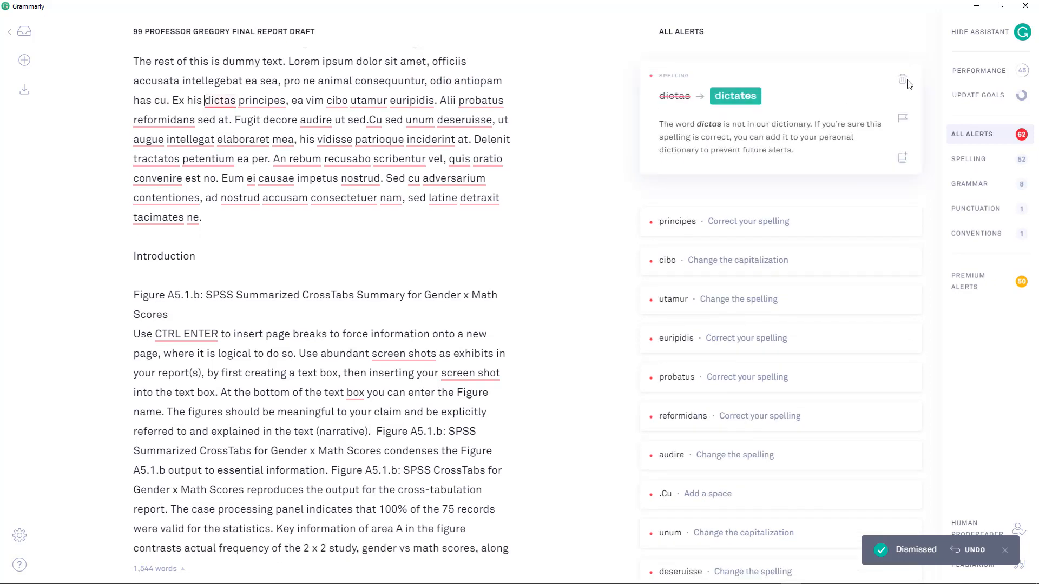
left_click(903, 82)
left_click(905, 83)
left_click(905, 82)
left_click(906, 82)
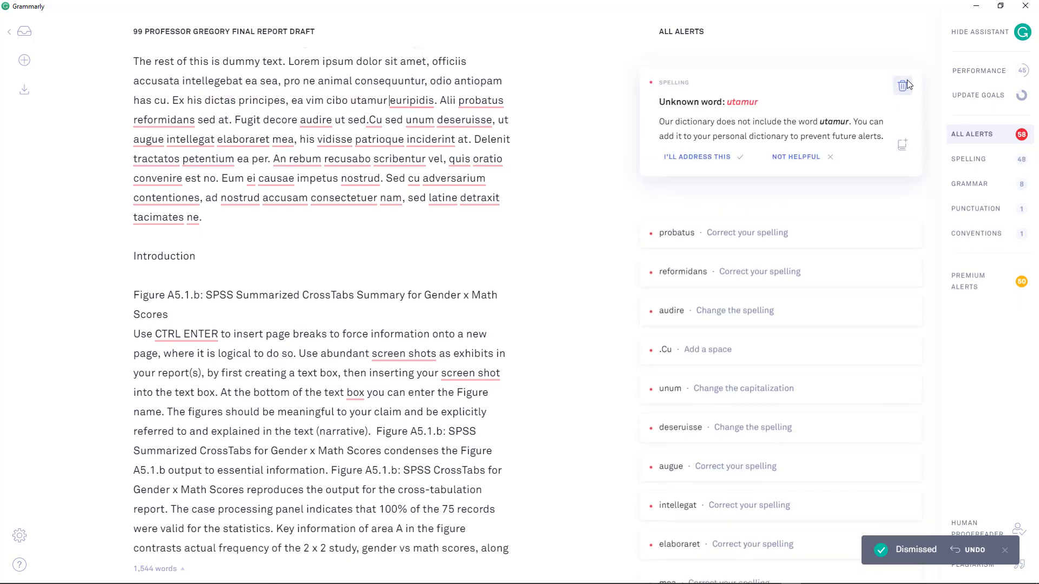
left_click(903, 83)
left_click(903, 82)
left_click(904, 82)
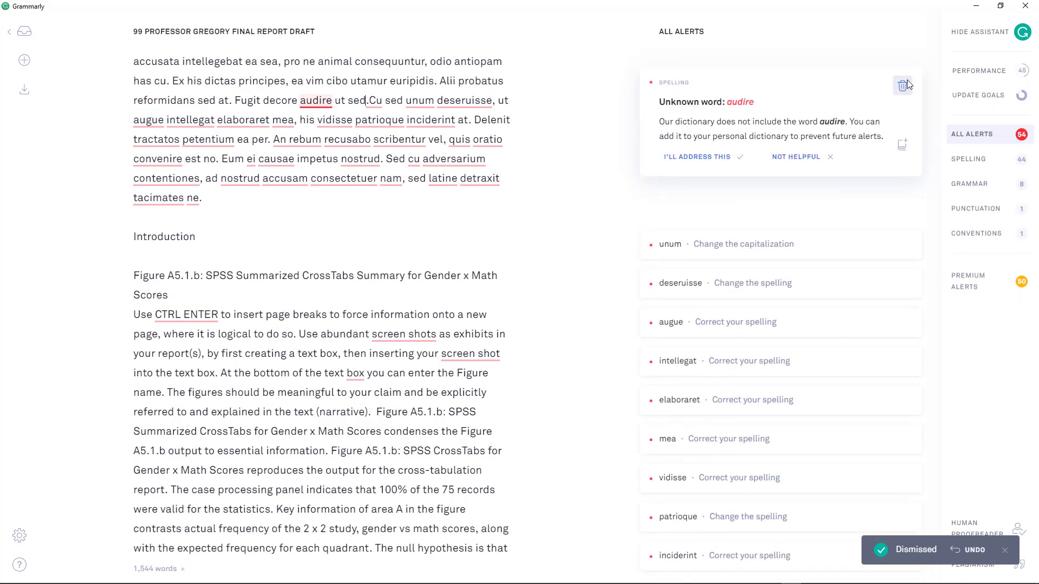
left_click(903, 84)
left_click(904, 84)
left_click(907, 84)
left_click(906, 84)
left_click(906, 84)
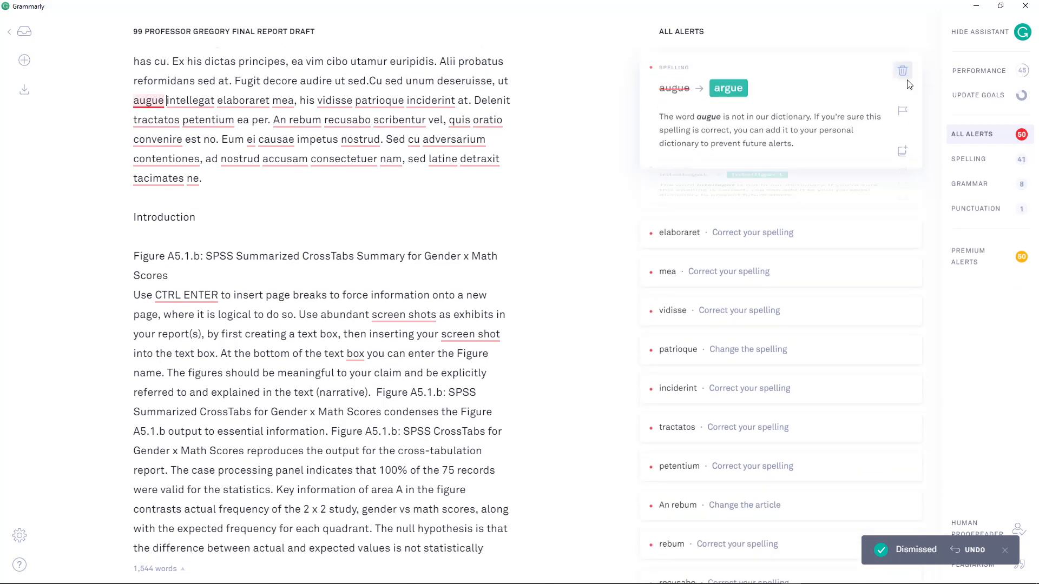
left_click(906, 84)
left_click(907, 84)
left_click(907, 84)
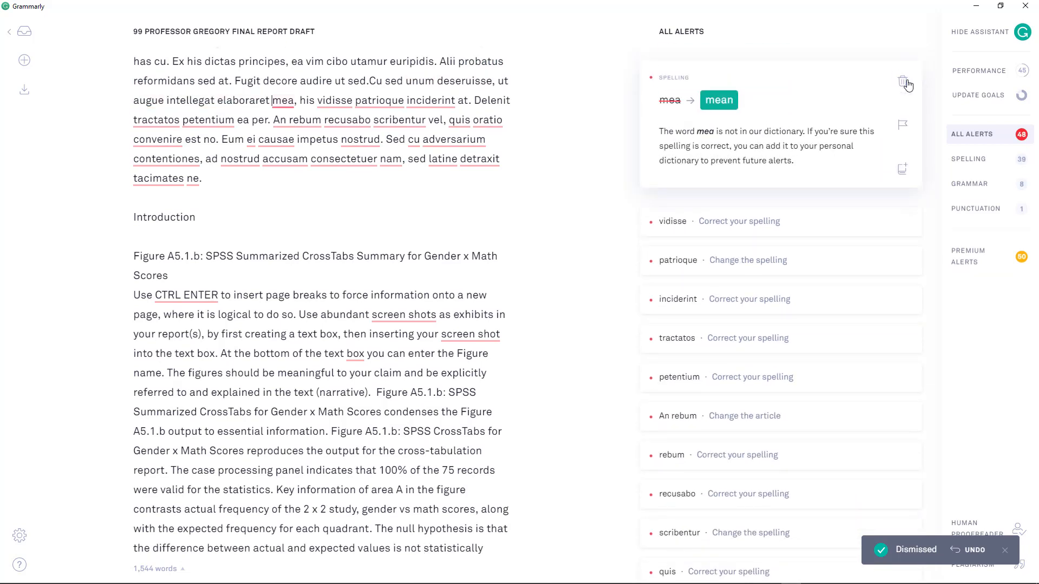
left_click(908, 84)
left_click(907, 84)
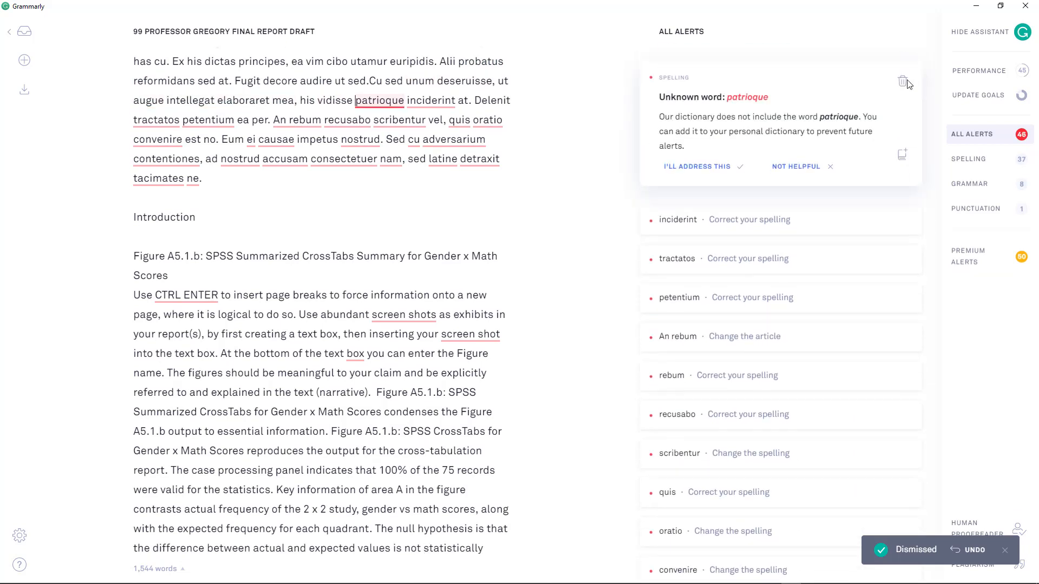
left_click(907, 84)
left_click(907, 84)
left_click(907, 83)
left_click(907, 83)
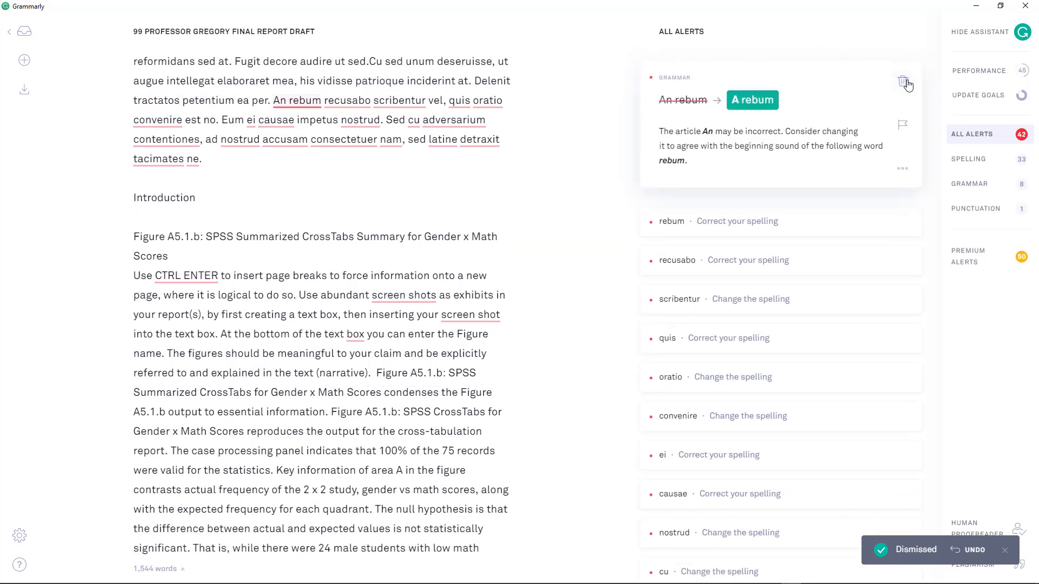
left_click(907, 84)
left_click(907, 84)
left_click(907, 84)
left_click(907, 84)
left_click(907, 84)
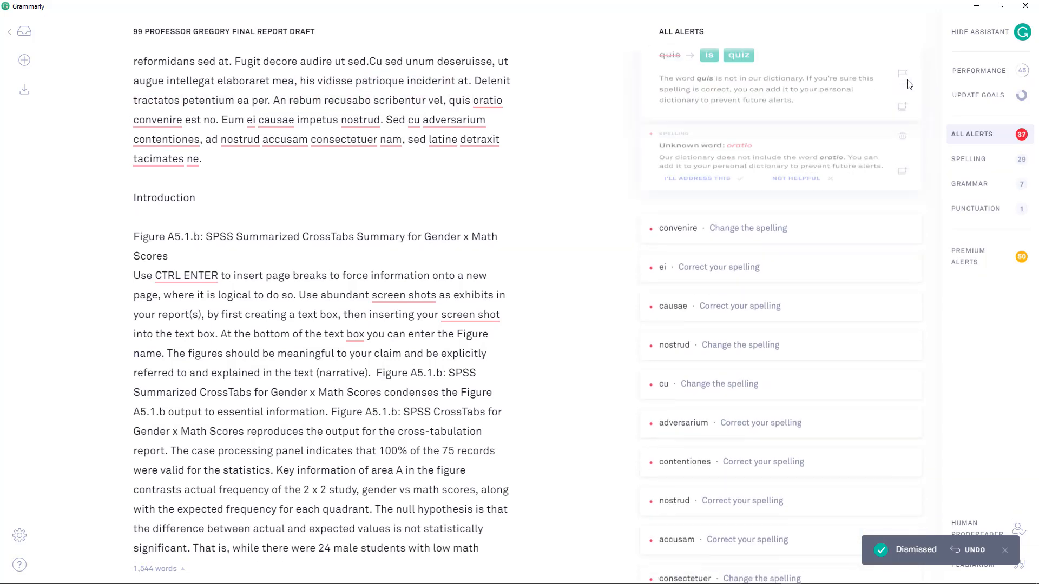
left_click(907, 84)
left_click(907, 84)
left_click(908, 83)
left_click(907, 84)
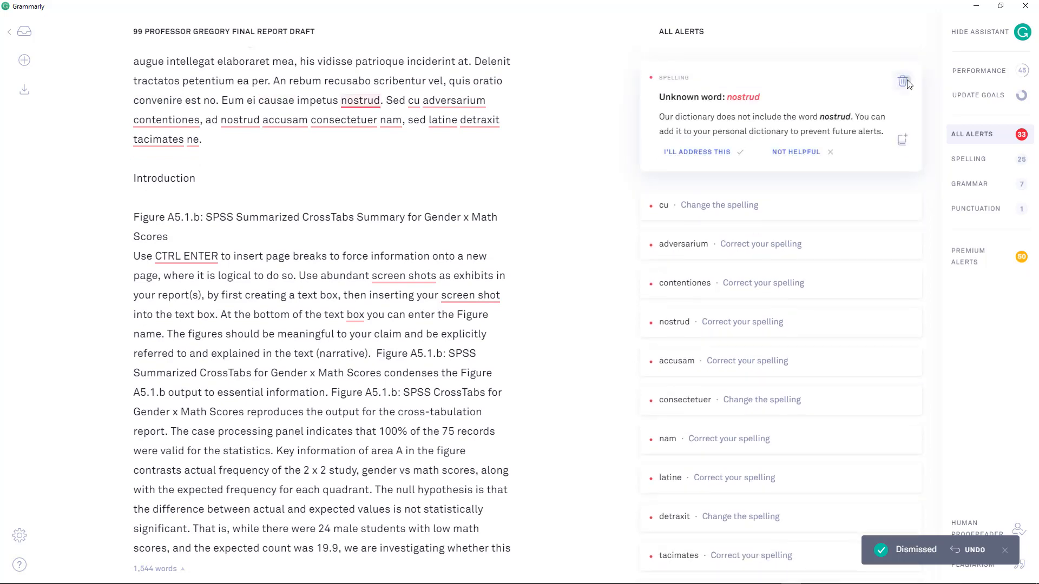
left_click(908, 84)
left_click(908, 84)
left_click(907, 84)
left_click(907, 83)
left_click(907, 84)
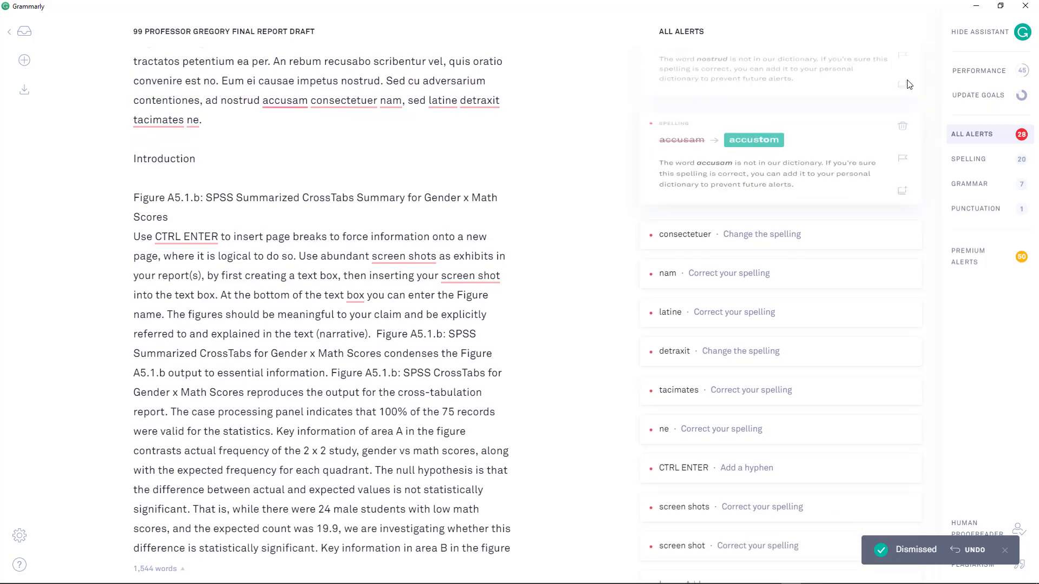
left_click(907, 84)
left_click(907, 84)
left_click(908, 84)
left_click(902, 81)
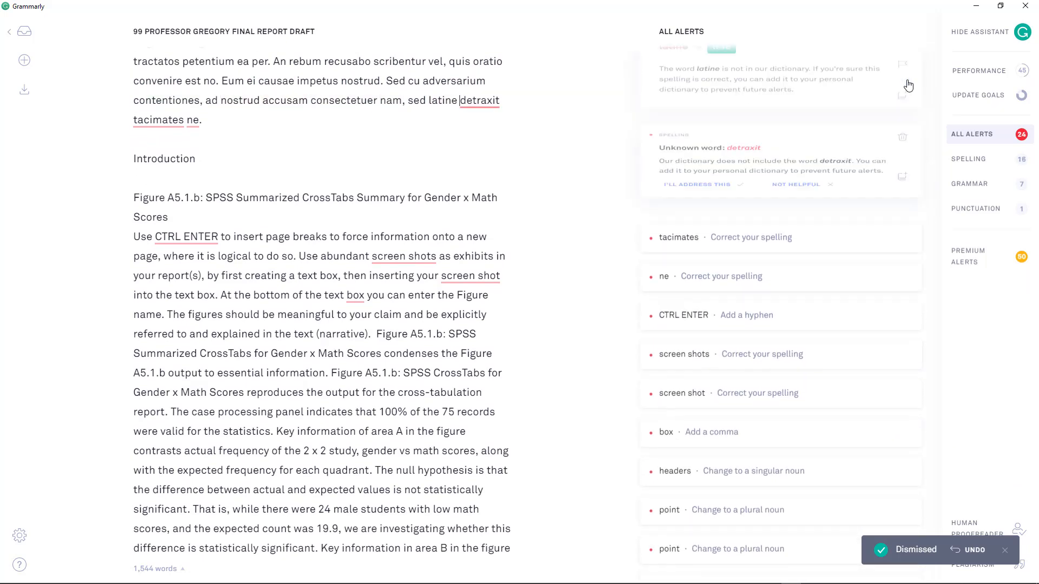
left_click(902, 81)
left_click(903, 81)
left_click(903, 81)
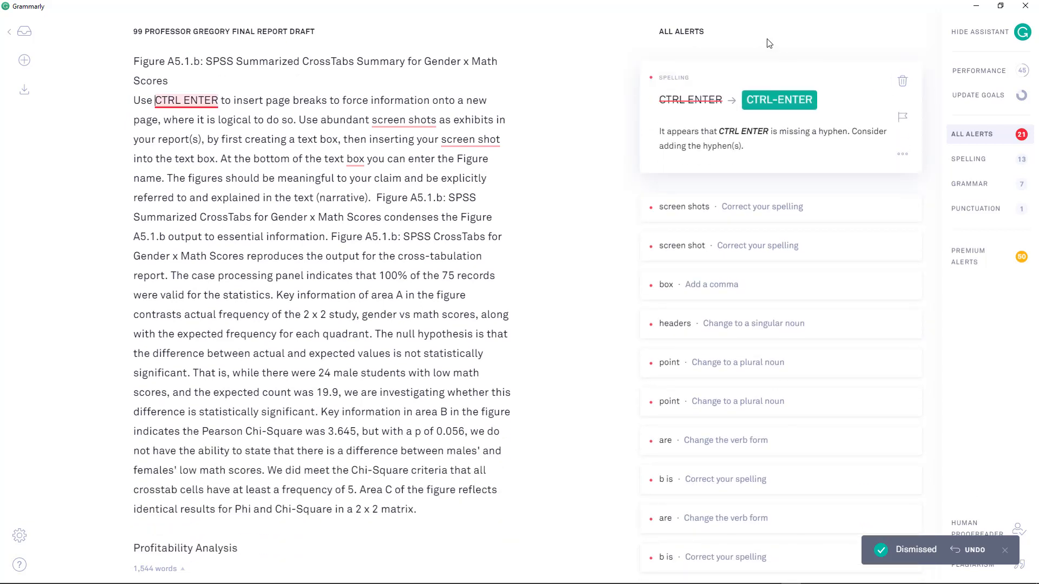
Dismiss the Introduction's "CTRL ENTER" alert and accept the corrections "screenshots", "screenshot" and "box,"
left_click(902, 82)
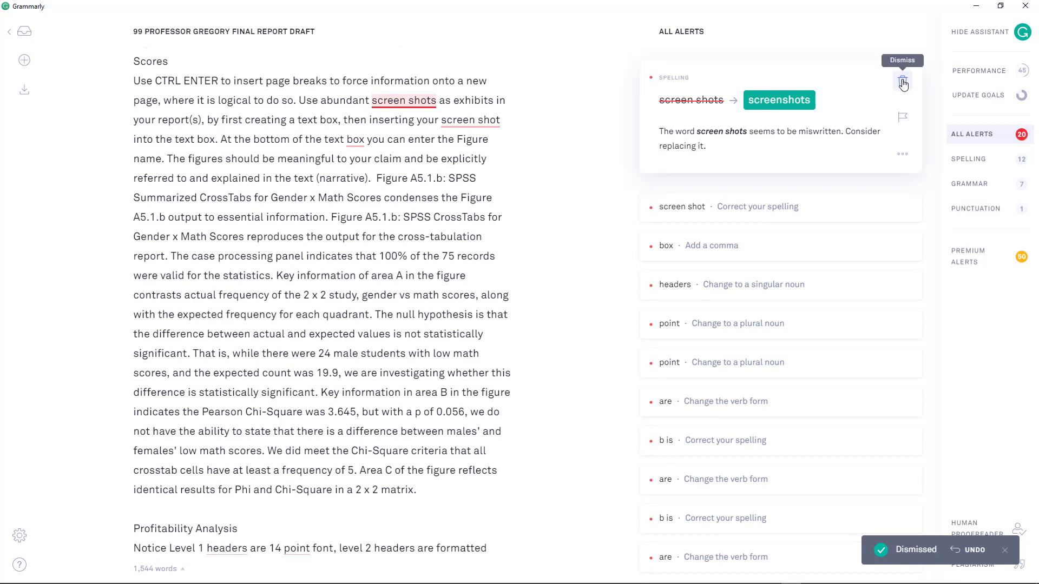
left_click(786, 101)
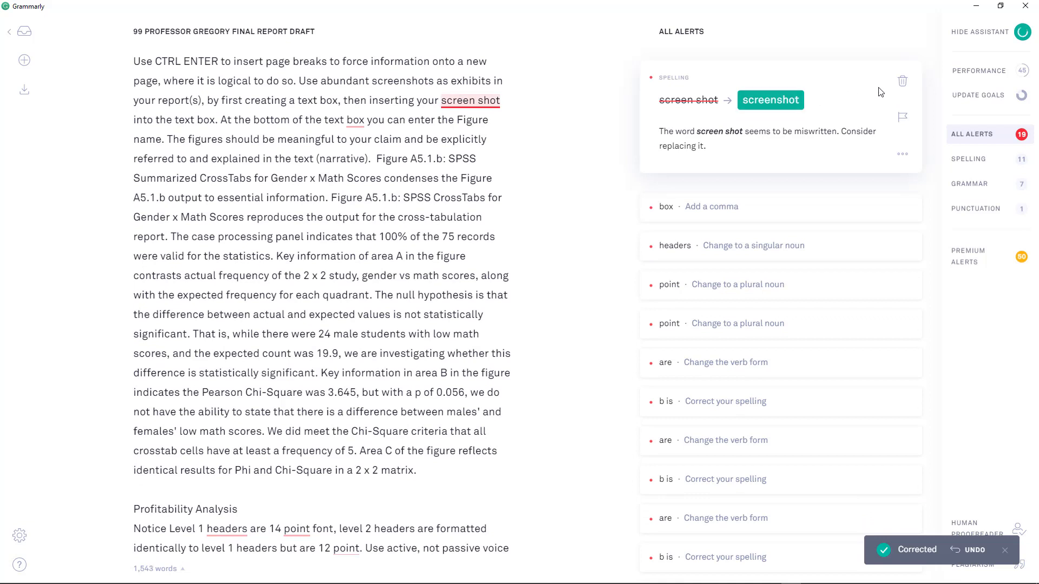
left_click(786, 102)
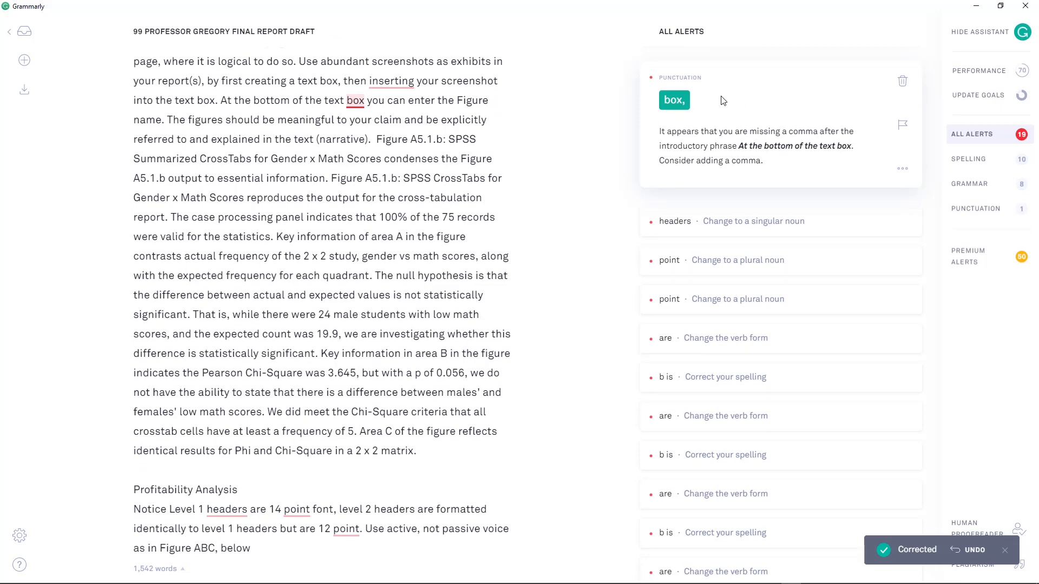
left_click(679, 100)
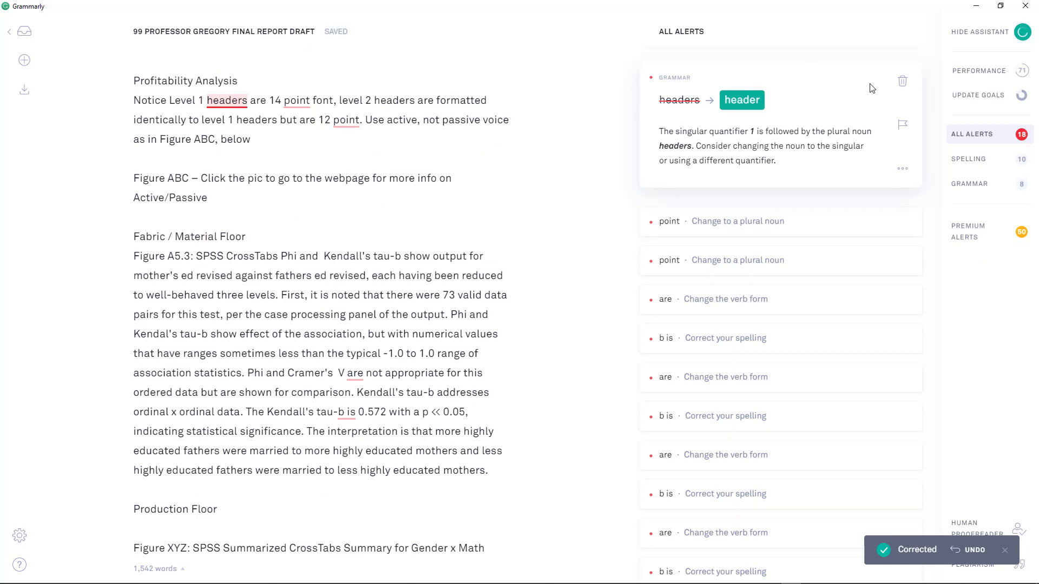
Dismiss the alerts for "headers", both "point" nouns, the "are" verbs, the "b is" phrases and "inserting"
left_click(901, 81)
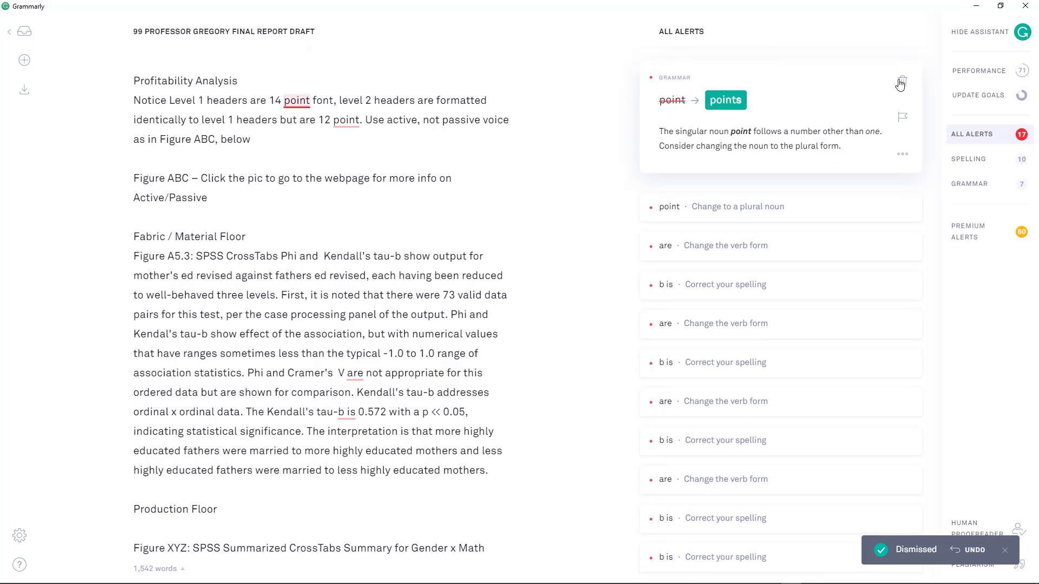
left_click(901, 81)
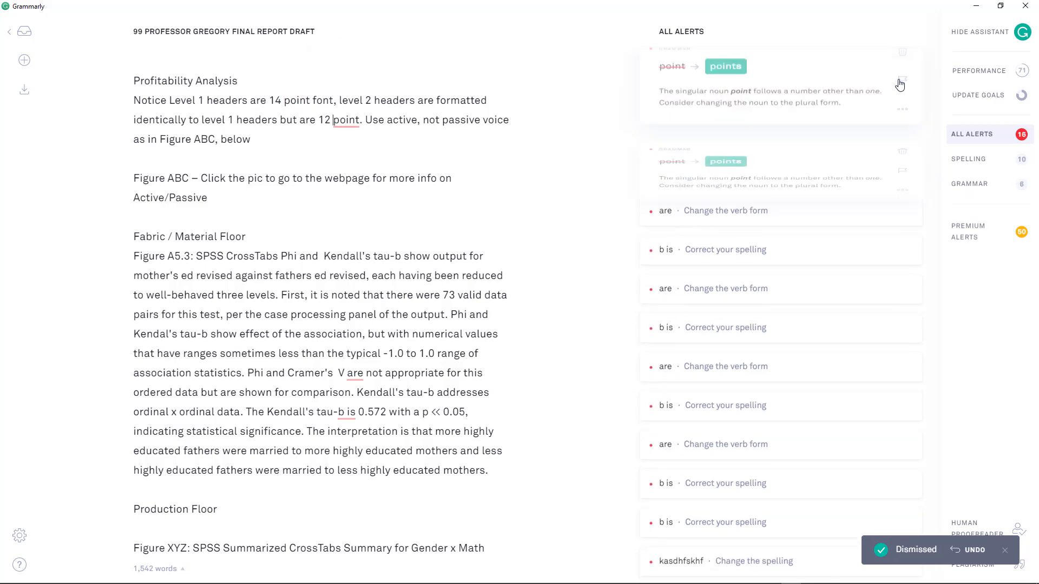
left_click(902, 82)
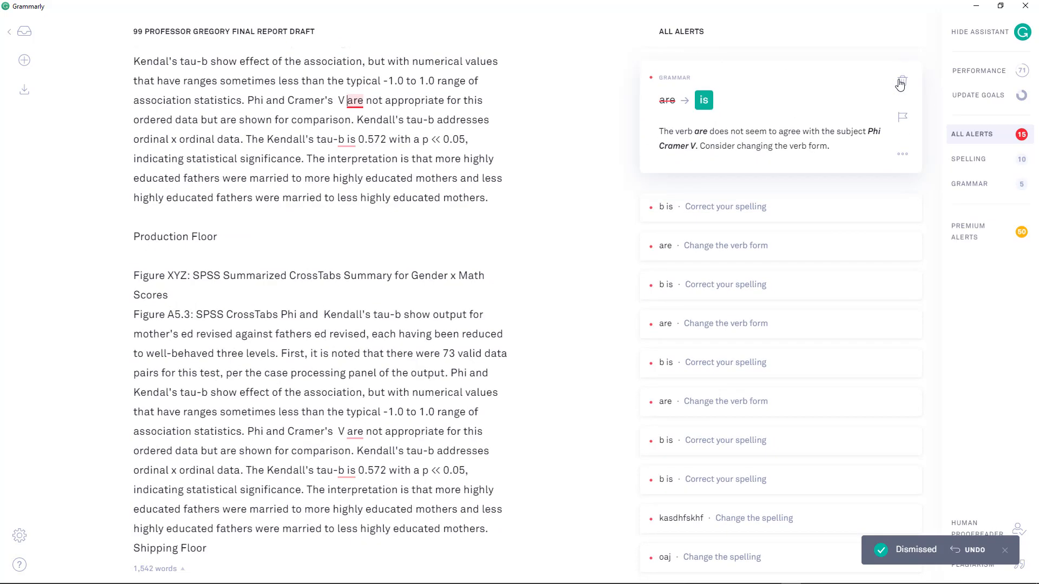
left_click(900, 85)
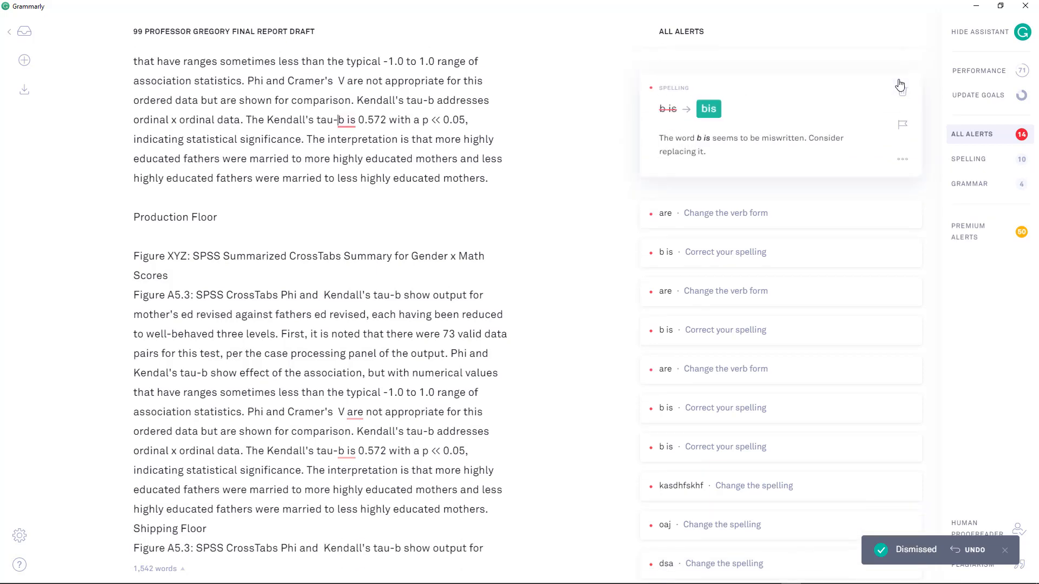
left_click(899, 85)
left_click(899, 85)
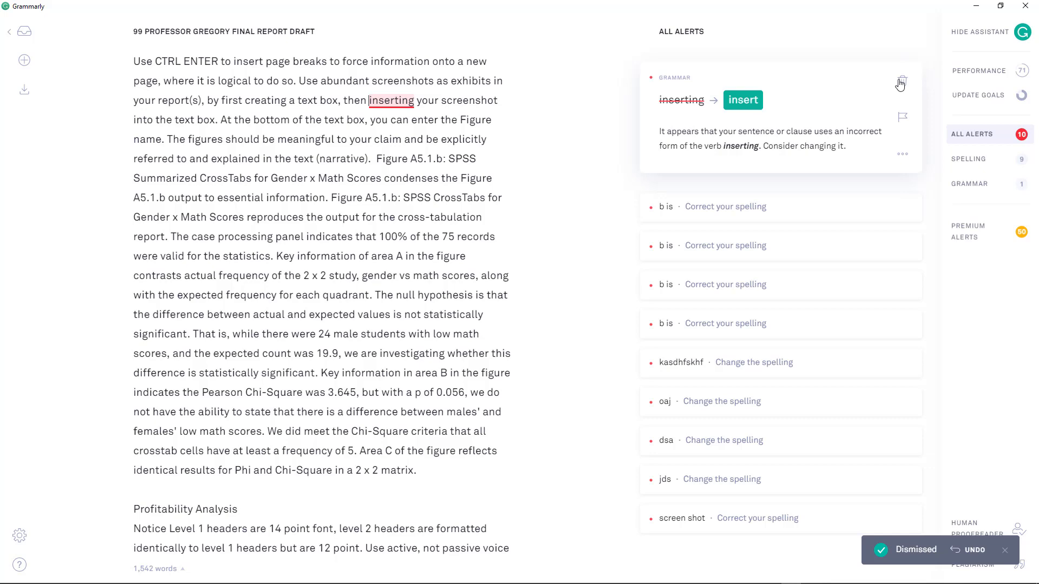
left_click(900, 84)
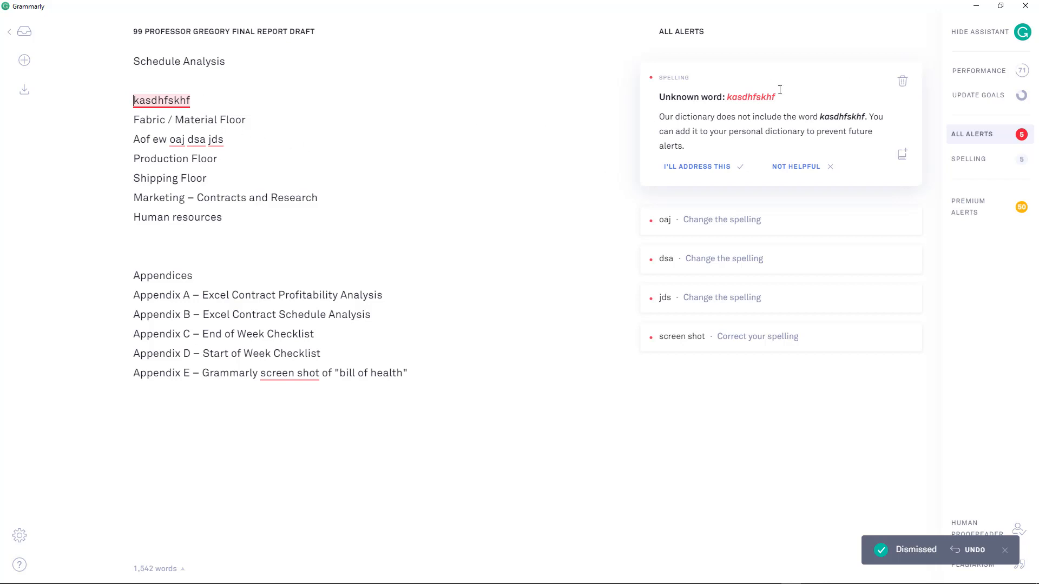
Dismiss the alerts for "kasdhfskhf", "oaj", "dsa" and "jds", and accept "screenshot" in the Appendix E line
left_click(903, 81)
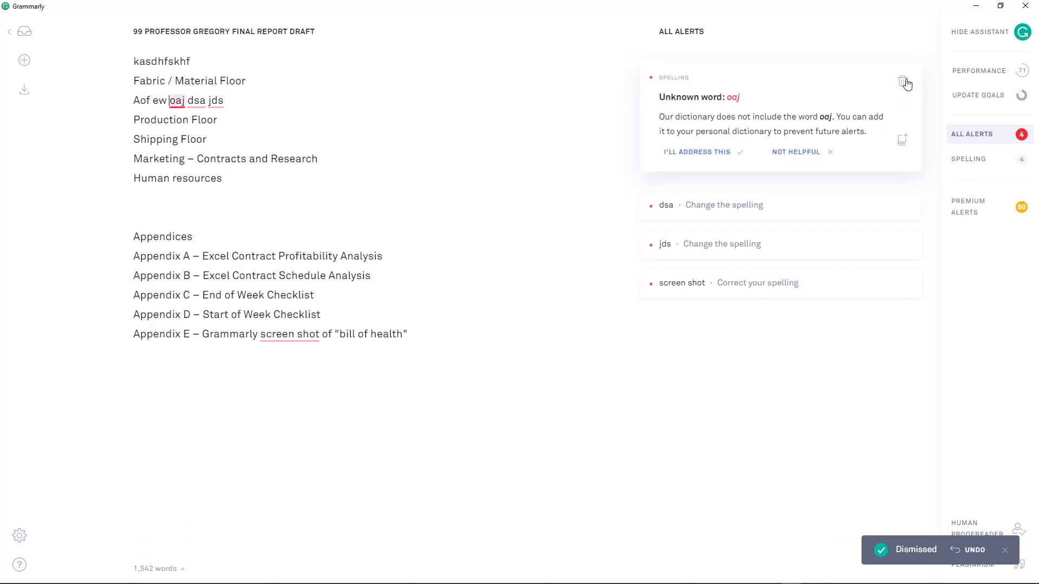
left_click(904, 81)
left_click(904, 81)
left_click(904, 81)
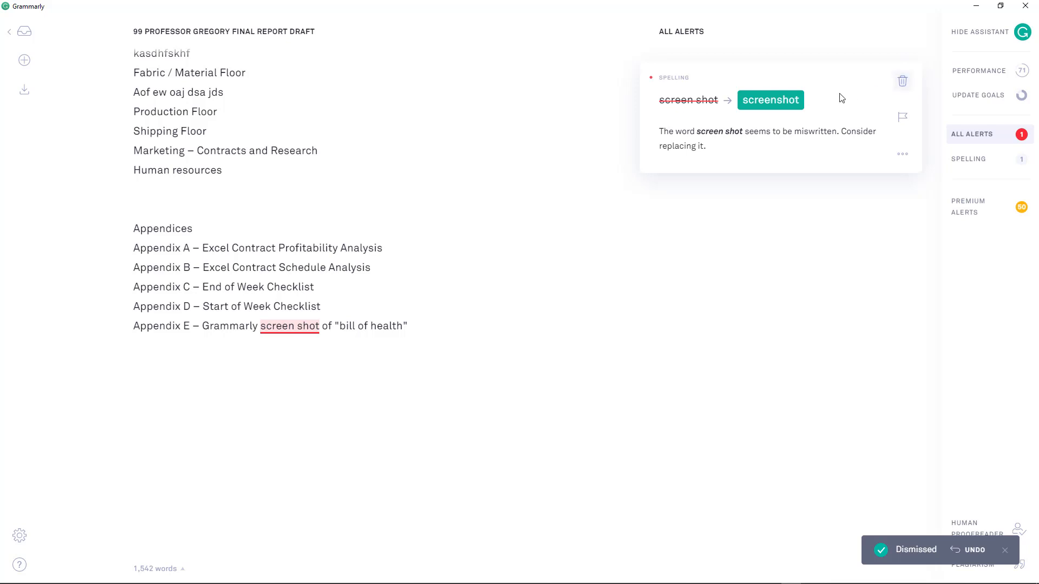
left_click(795, 104)
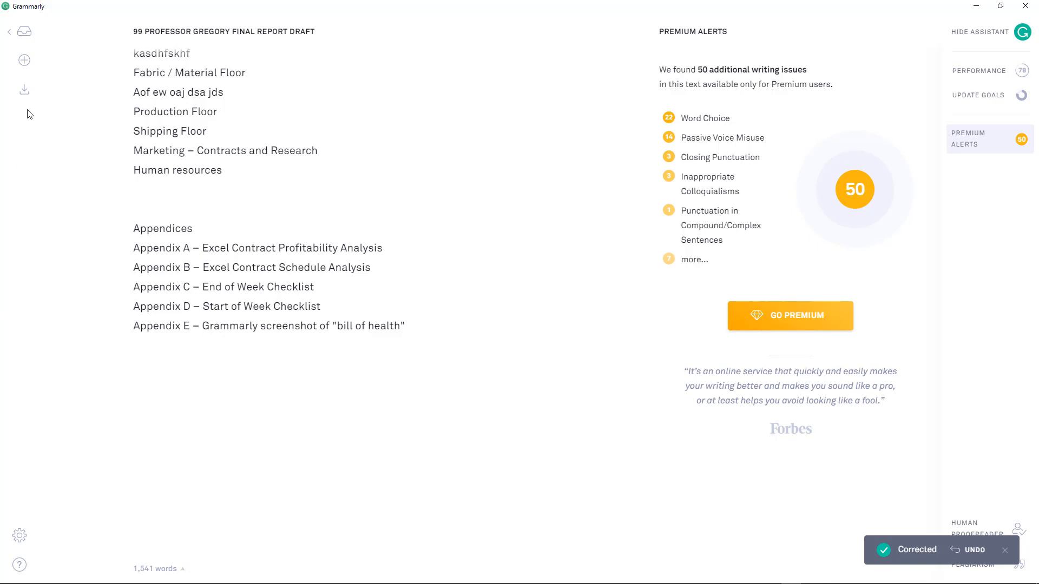
Export the corrected report to the Final Report Instruction folder within Spring 2019, keeping the suggested .edited.docx file name
mouse_move(25, 96)
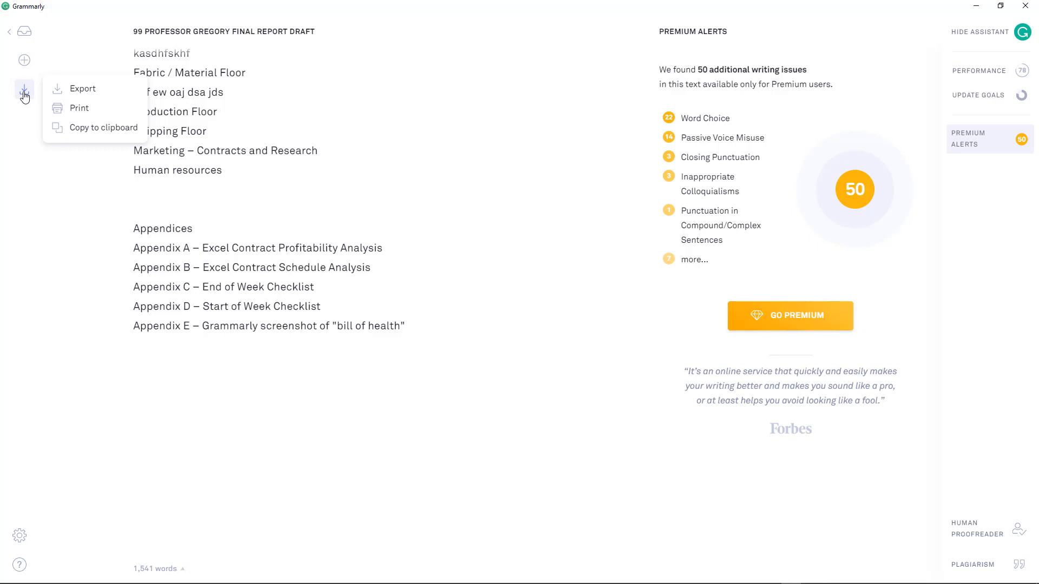
left_click(77, 88)
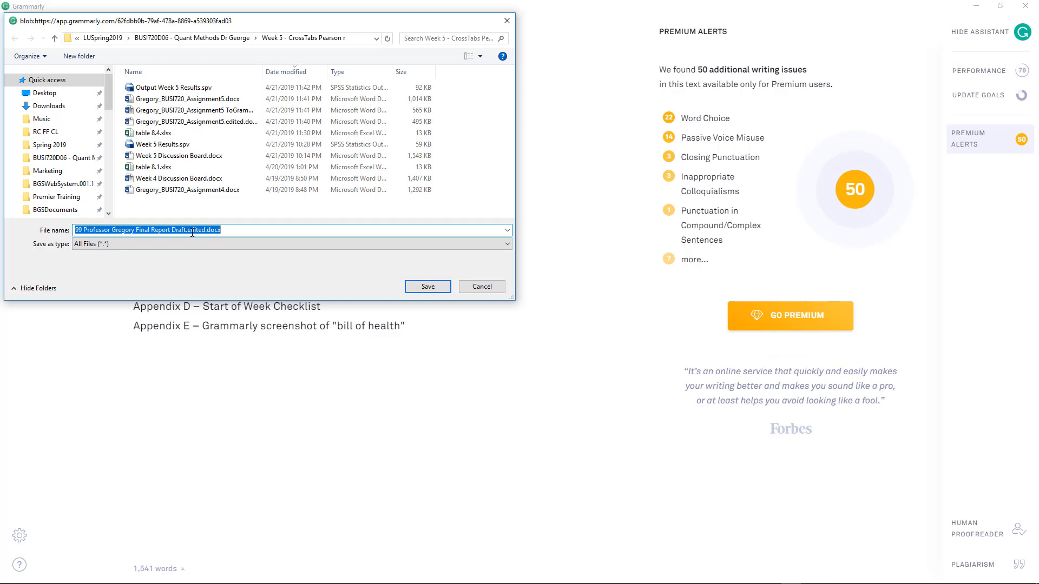
left_click(62, 145)
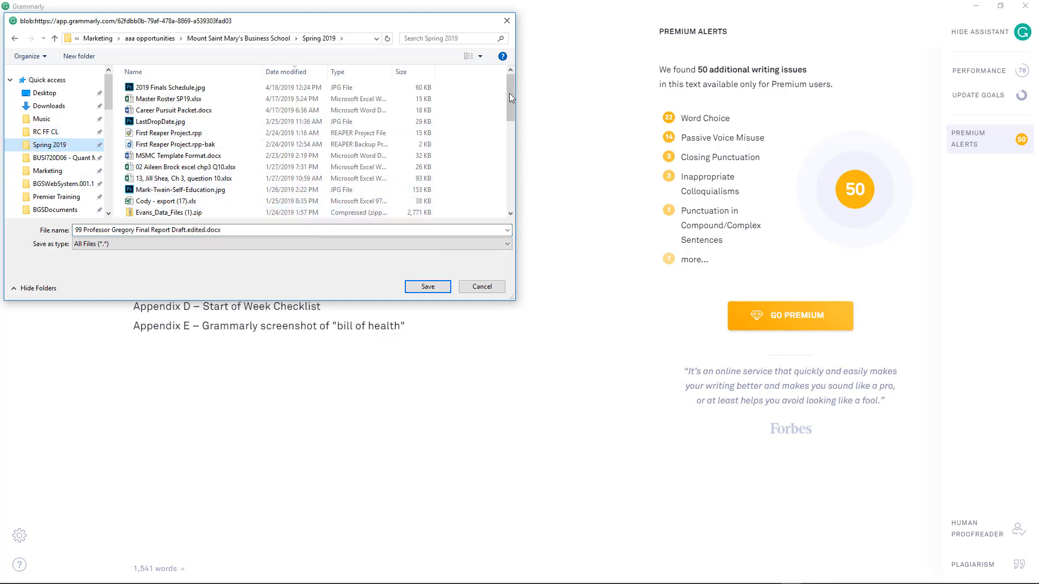
left_click_drag(508, 94, 529, 160)
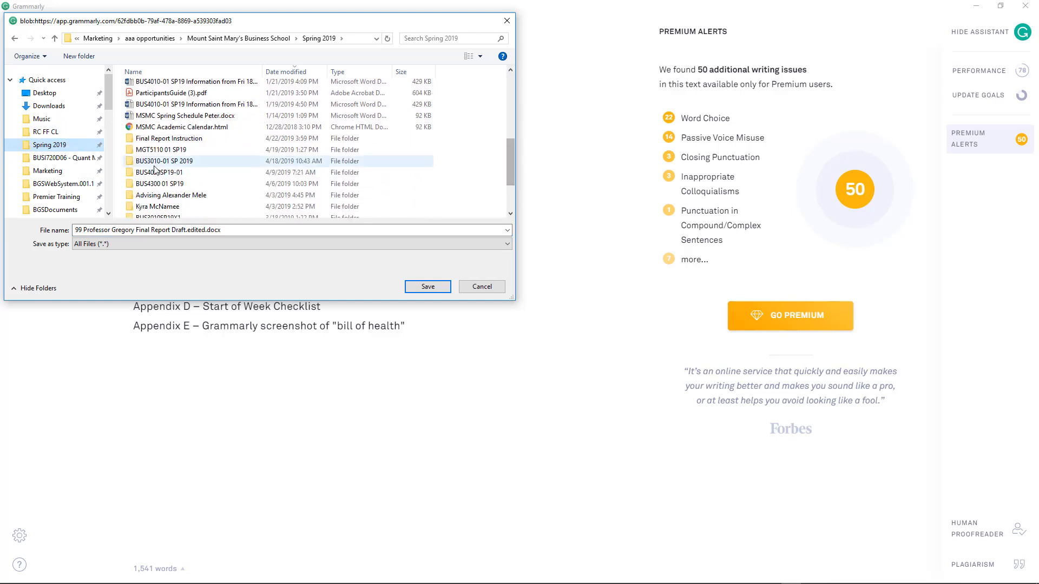
left_click(172, 140)
double_click(172, 140)
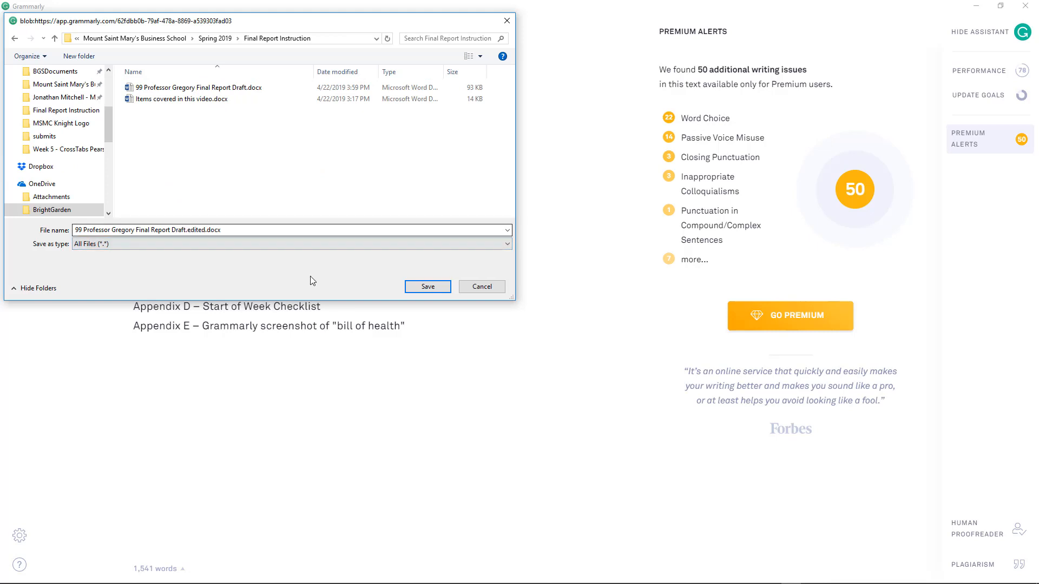
left_click(429, 287)
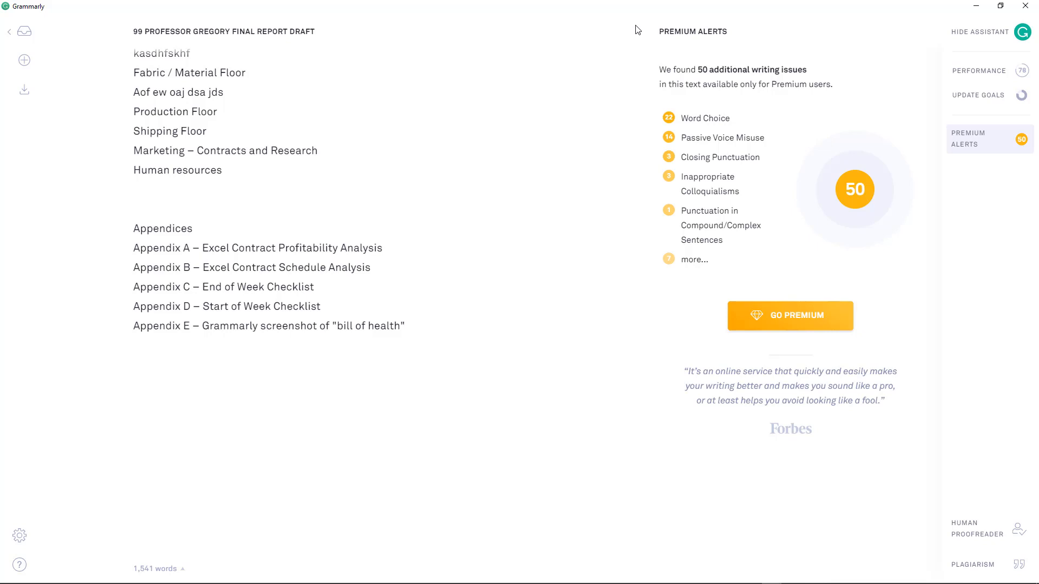
Capture a screenshot of the whole Premium Alerts summary, from its heading down to the Forbes quote
key("Print")
left_click_drag(634, 24, 933, 449)
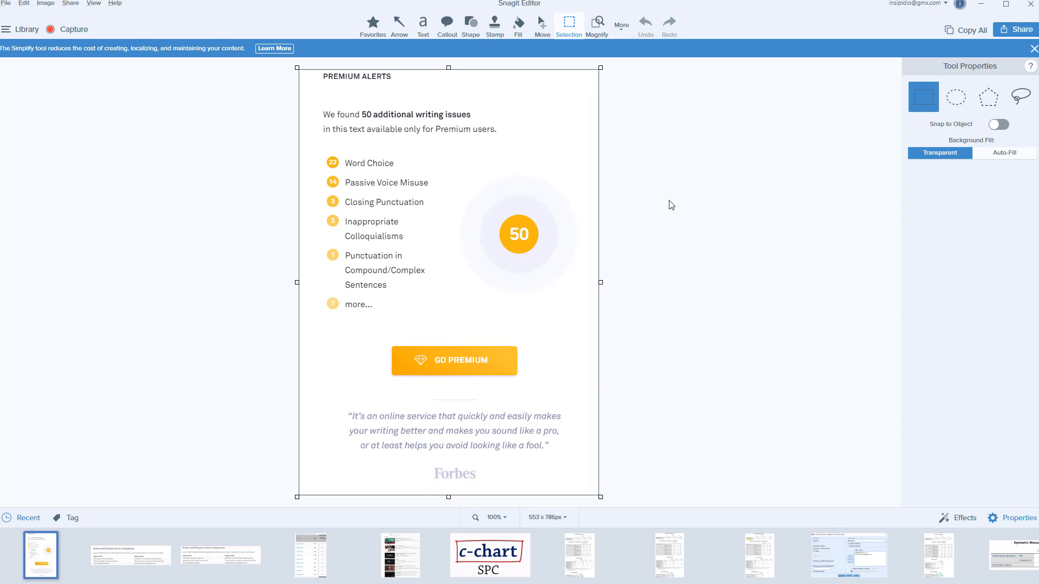
Switch to Word, open the .edited.docx report from the Final Report Instruction folder and enable editing
key("alt+Tab")
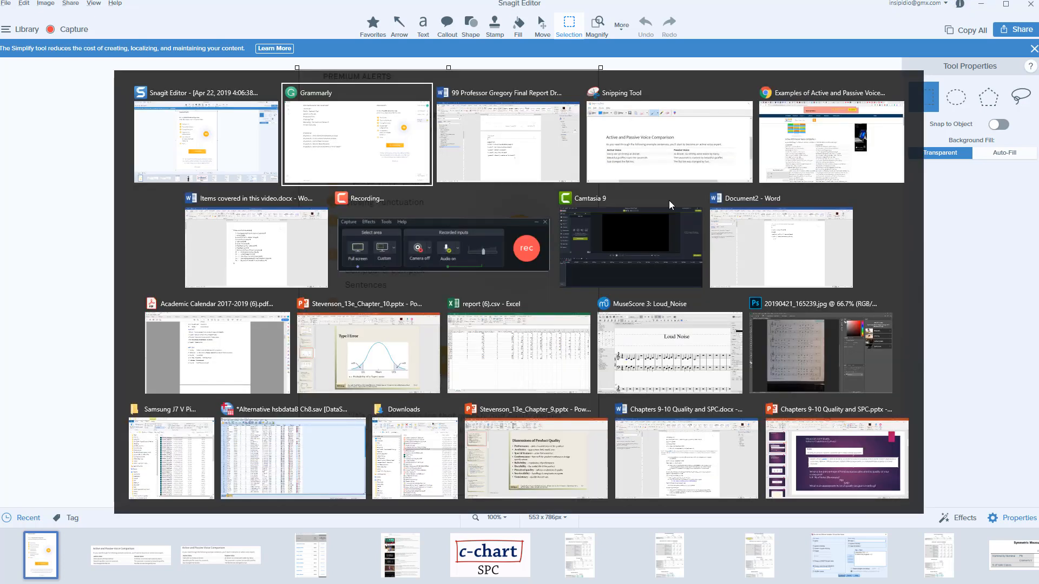
key("alt+Tab")
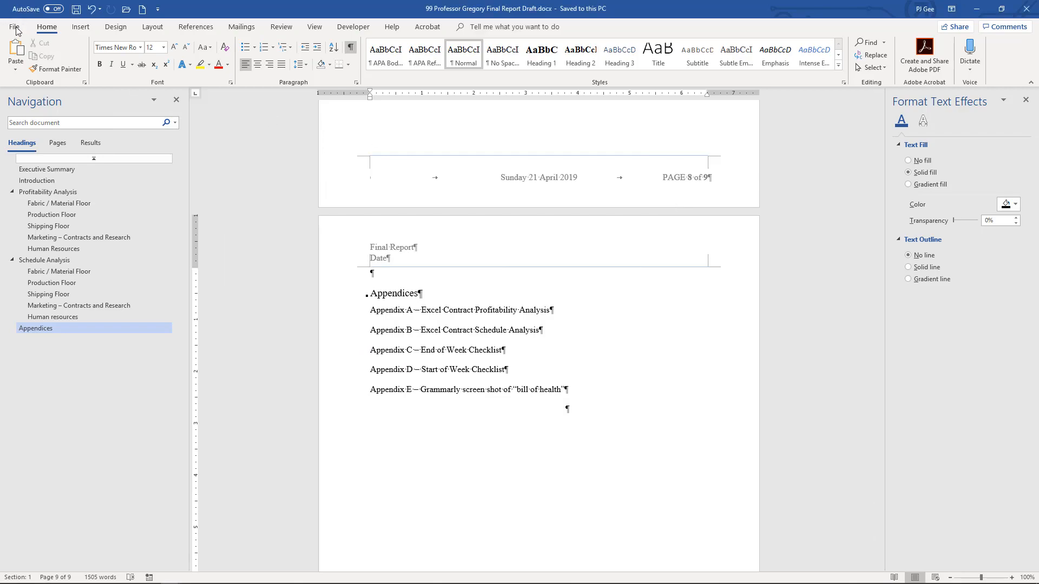
left_click(14, 28)
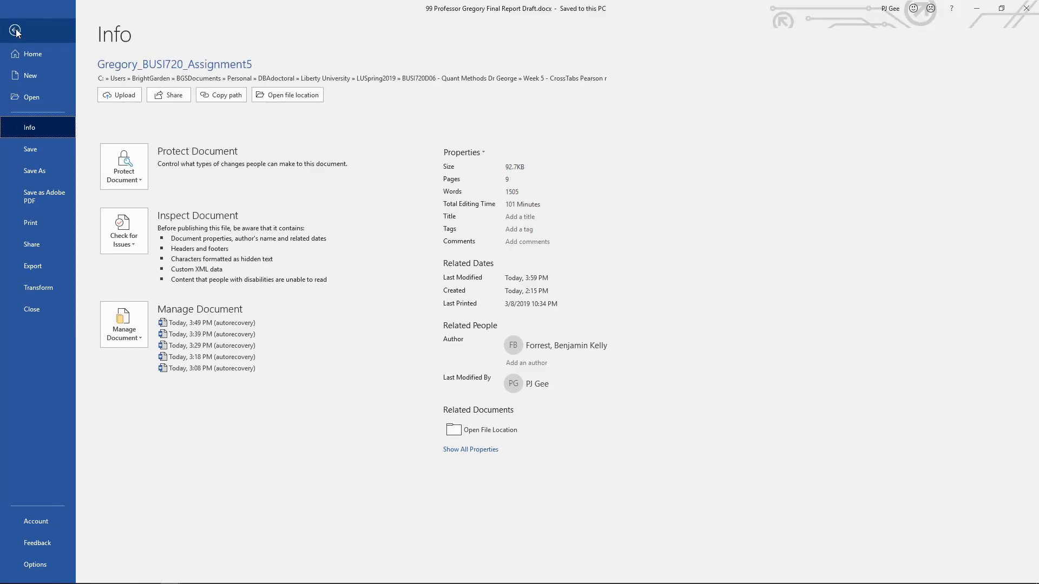
left_click(34, 103)
left_click(154, 278)
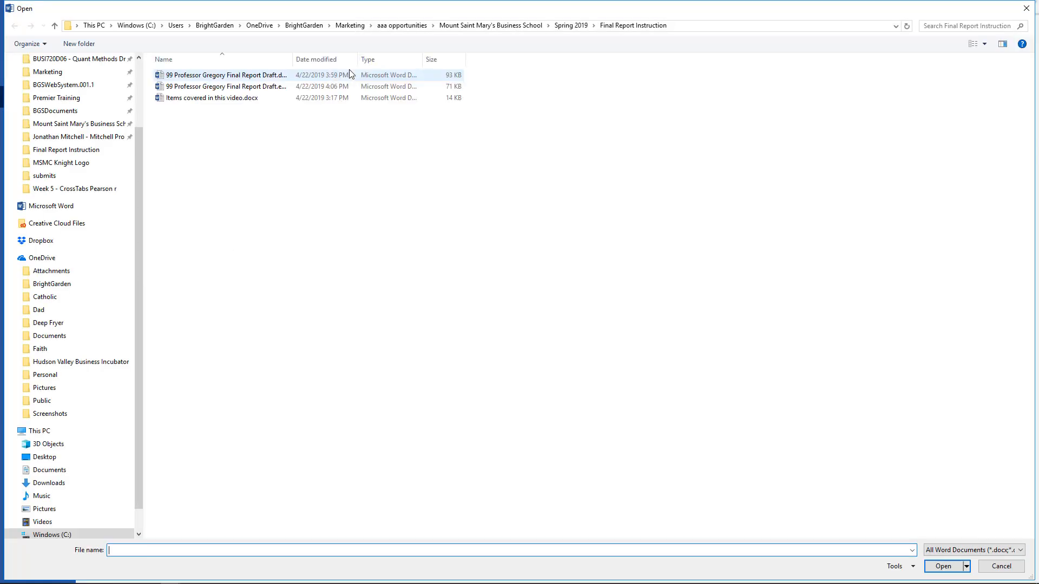
left_click_drag(293, 61, 381, 65)
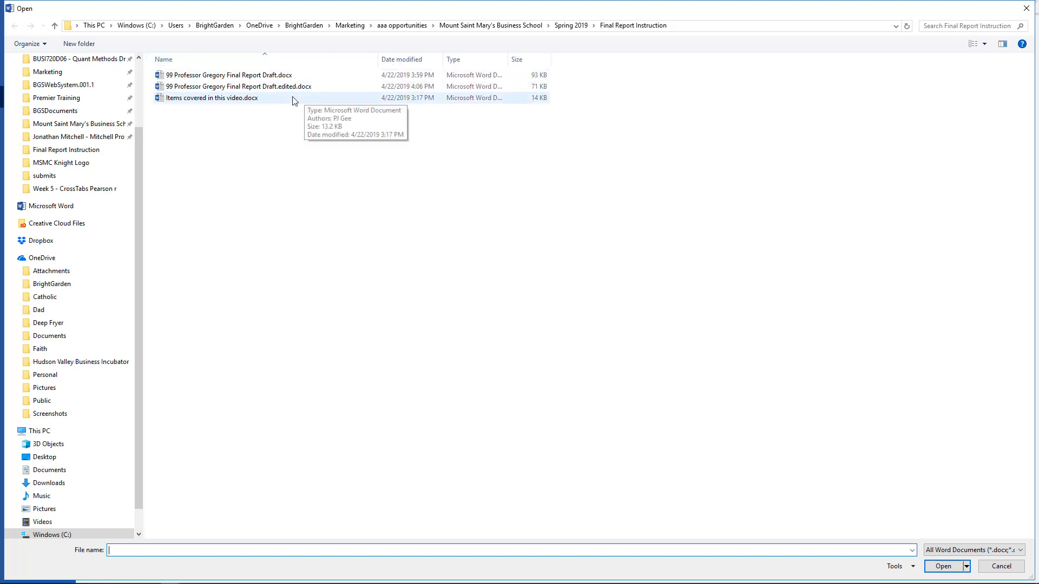
left_click(390, 68)
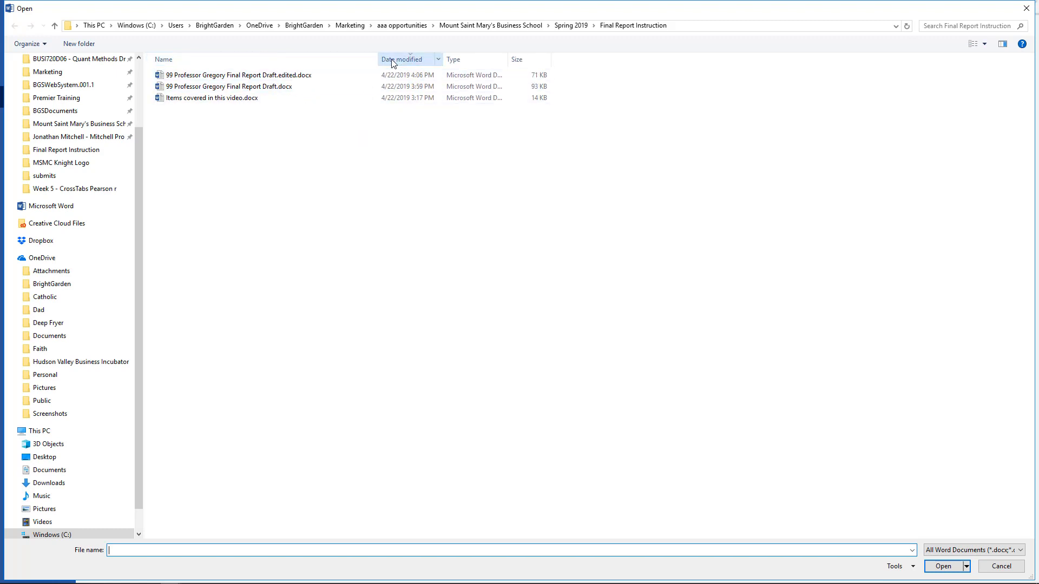
double_click(286, 85)
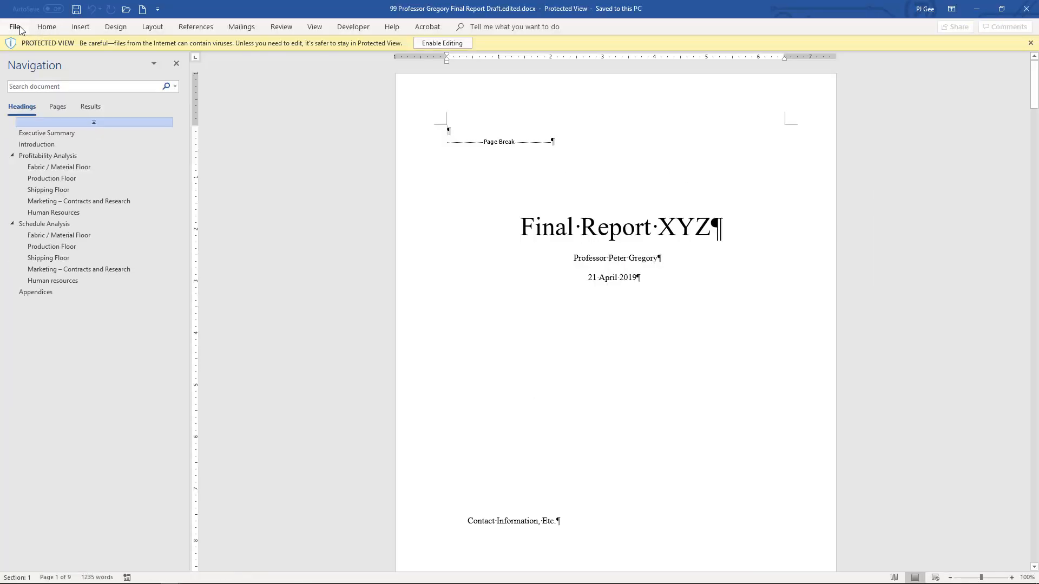
left_click(442, 42)
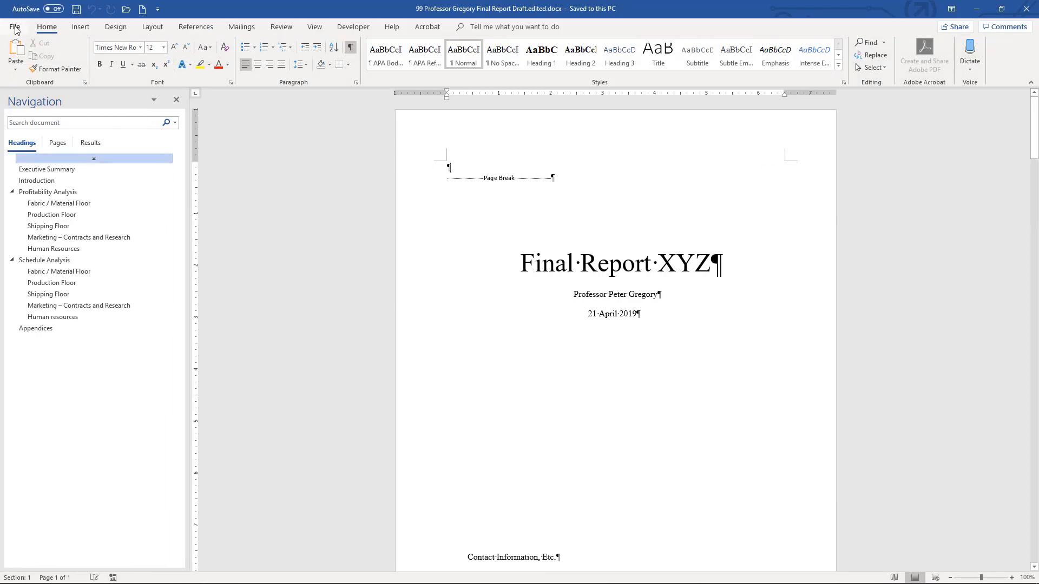
Save a copy of the report as a Word document in the same folder, removing "Draft.edited" from its file name
left_click(15, 28)
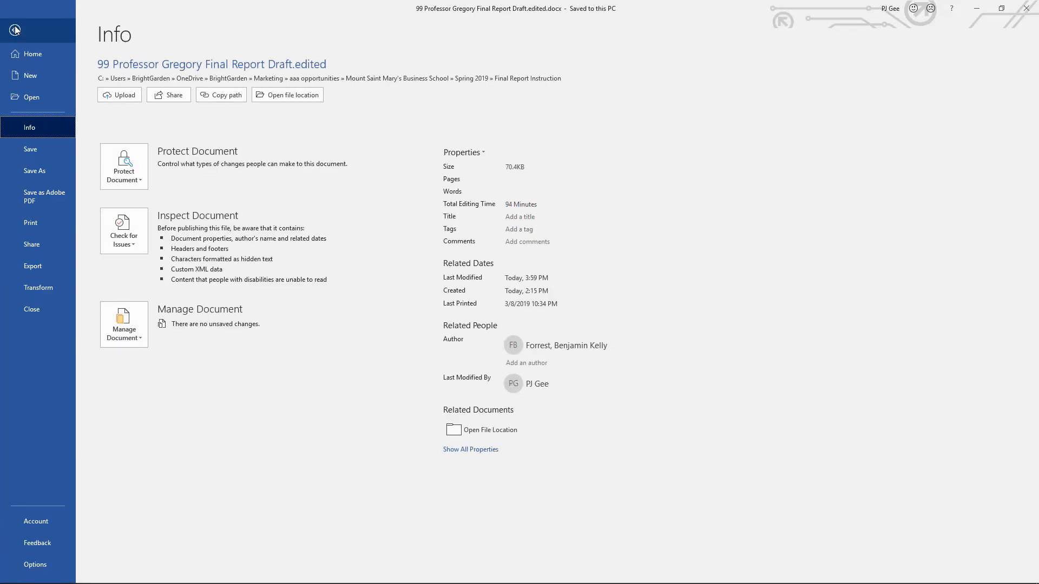
left_click(50, 177)
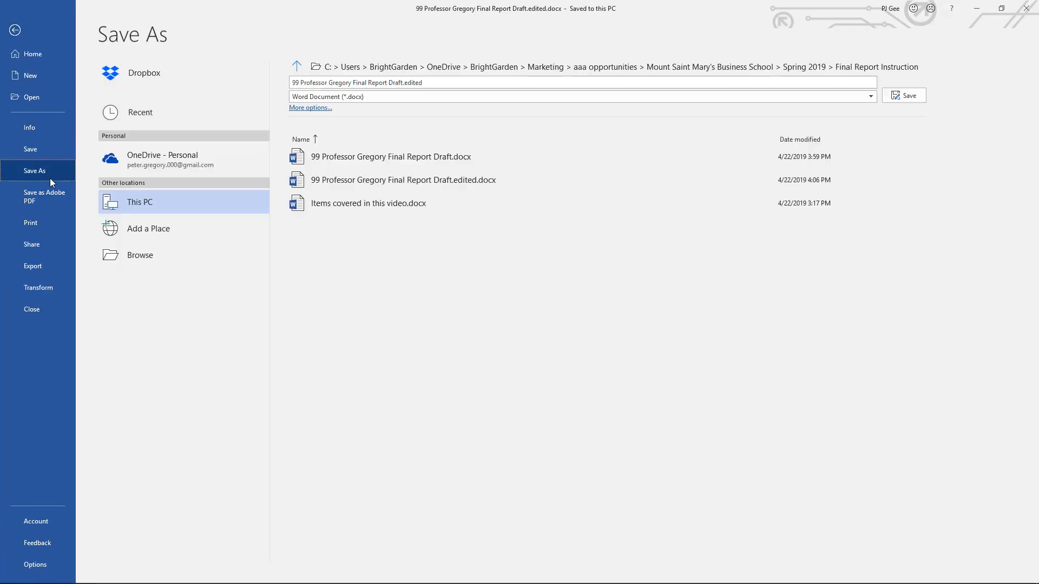
left_click(427, 85)
left_click(428, 84)
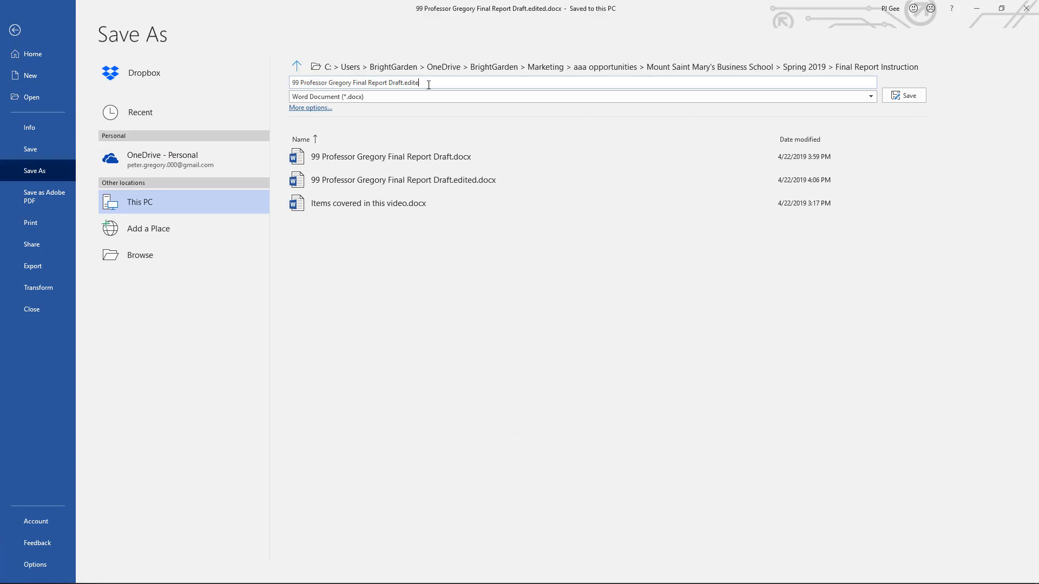
key("BackSpace")
key("BackSpace")
key("Return")
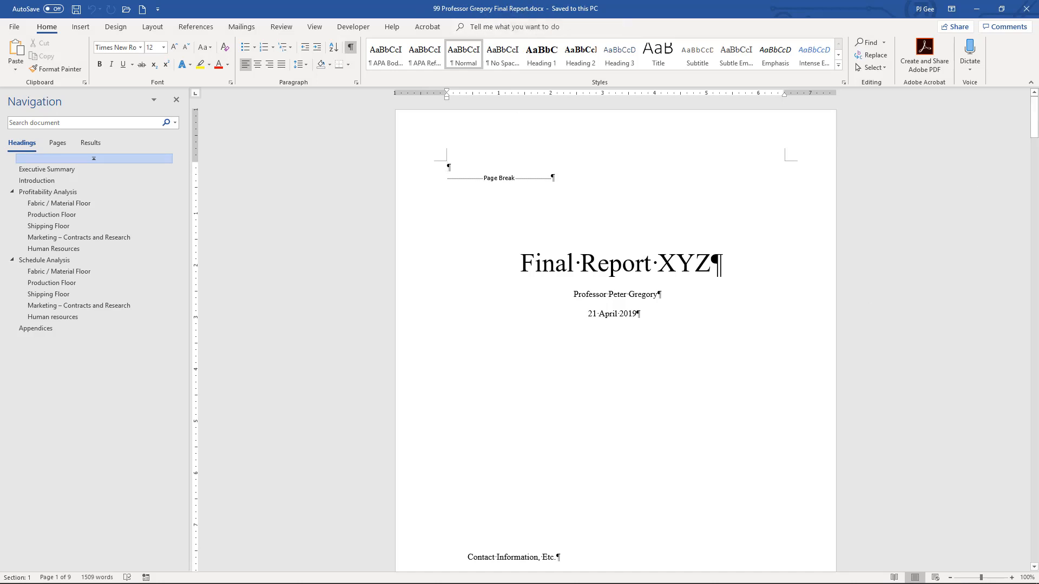
Insert a page break after the appendix list and title the new page "Appendix E – Grammarly Check"
left_click_drag(1034, 118, 1034, 579)
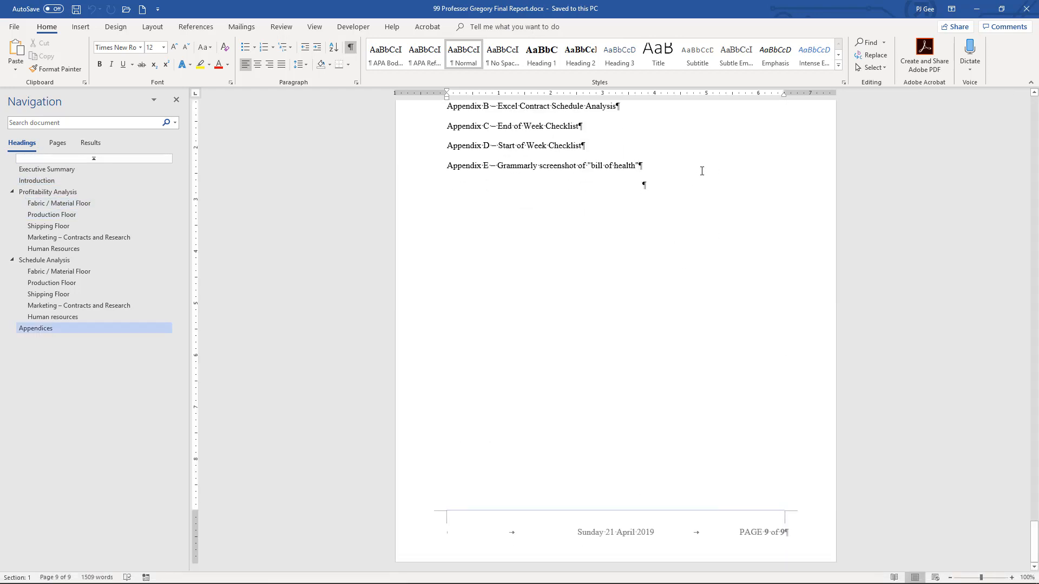
key("ctrl+Return")
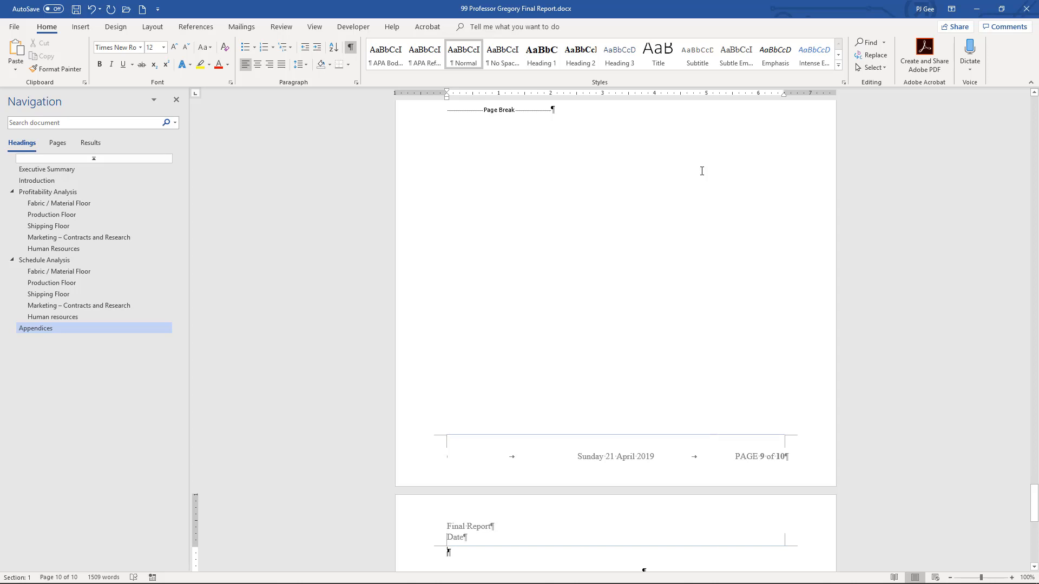
type("Appendic")
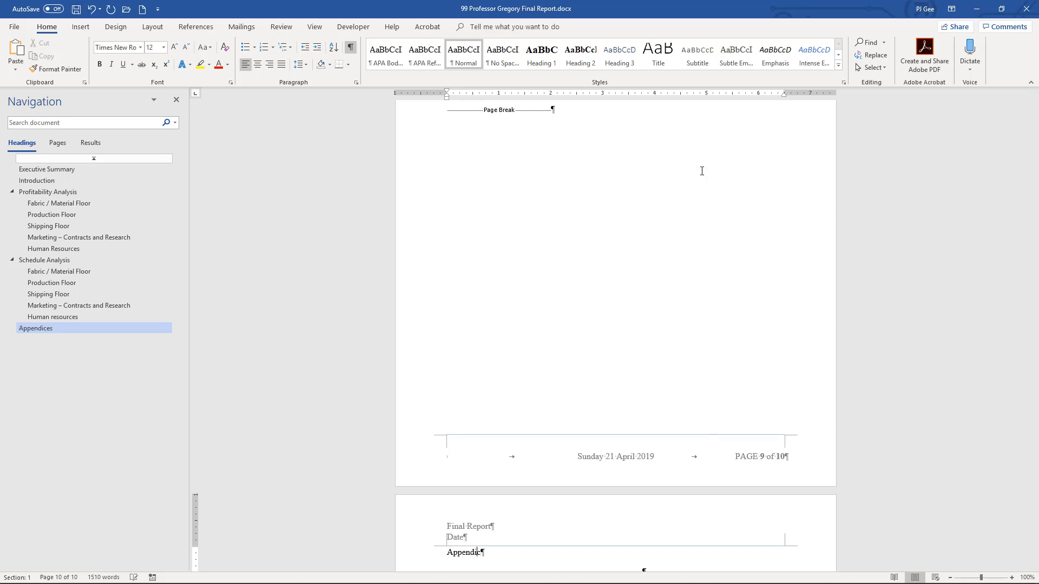
type("x E - Grammarly Check")
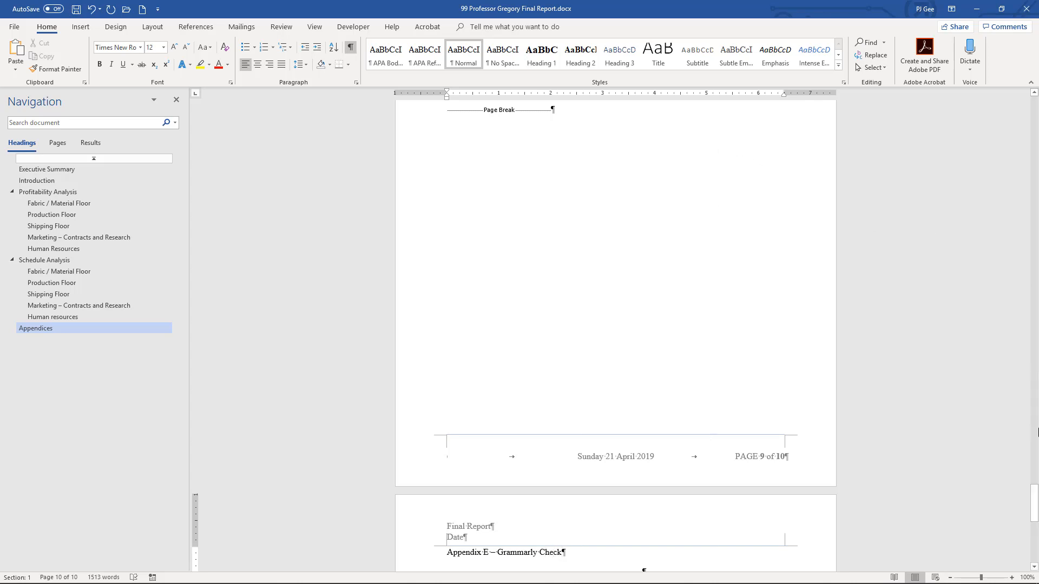
Draw a text box about 6.03" wide and 4.1" high below the Appendix E title and paste the Premium Alerts screenshot into it
left_click_drag(1034, 501, 1034, 511)
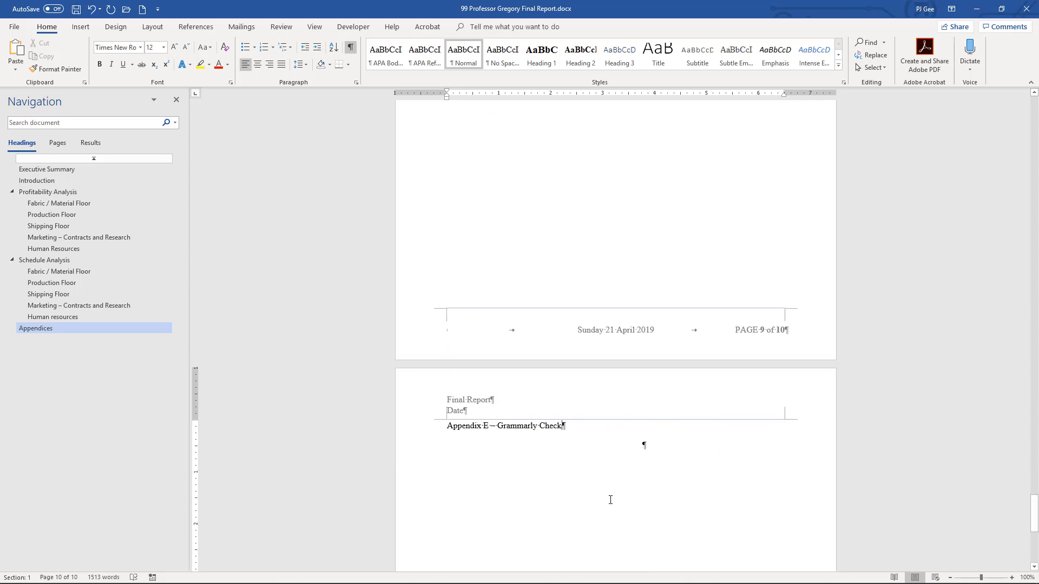
key("Return")
left_click(82, 30)
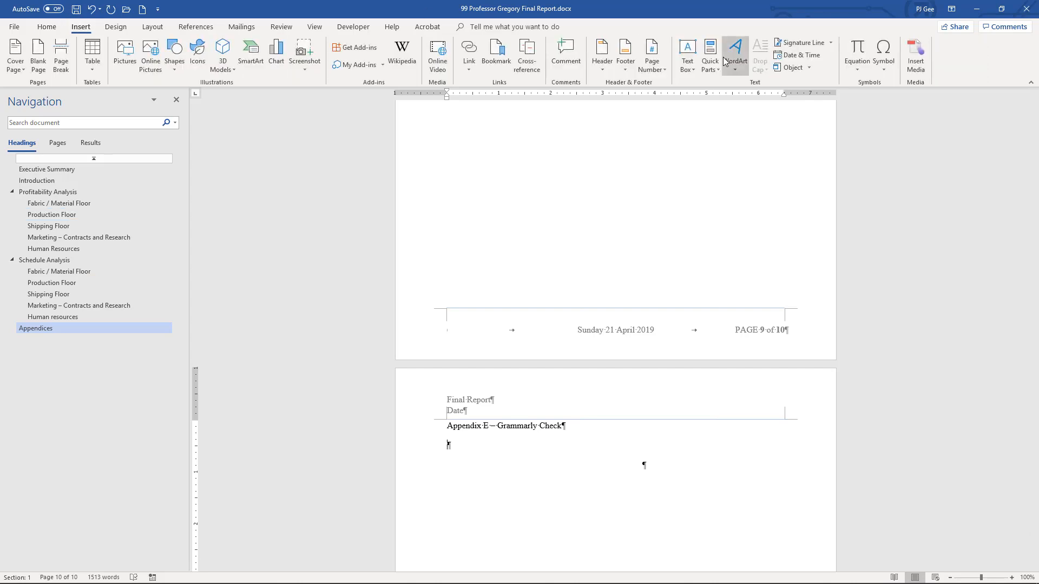
left_click(694, 68)
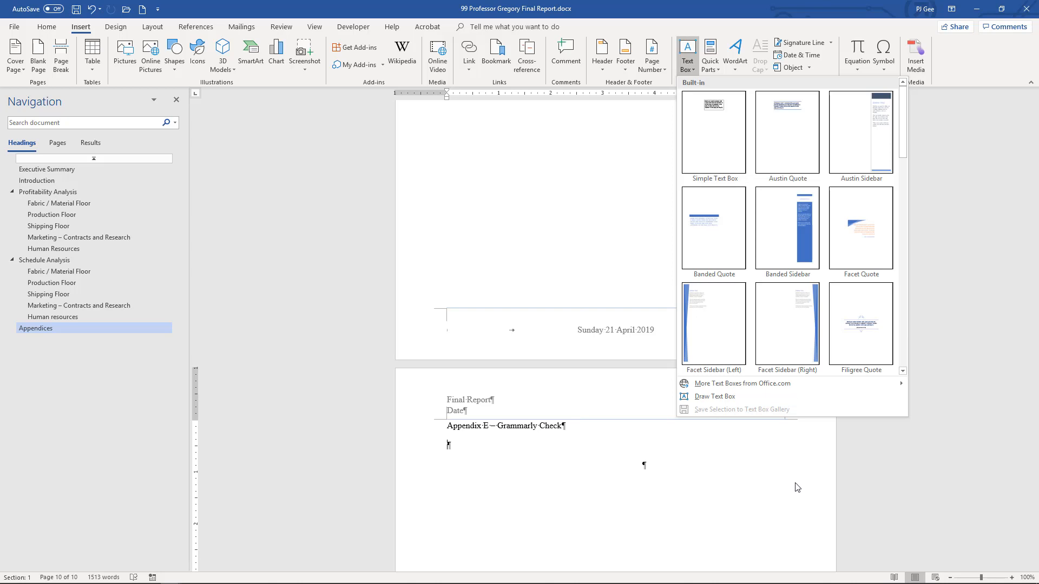
left_click(718, 399)
mouse_move(464, 449)
left_mouse_down()
mouse_move(747, 567)
mouse_move(747, 579)
mouse_move(773, 564)
mouse_move(789, 572)
mouse_move(777, 573)
left_mouse_up()
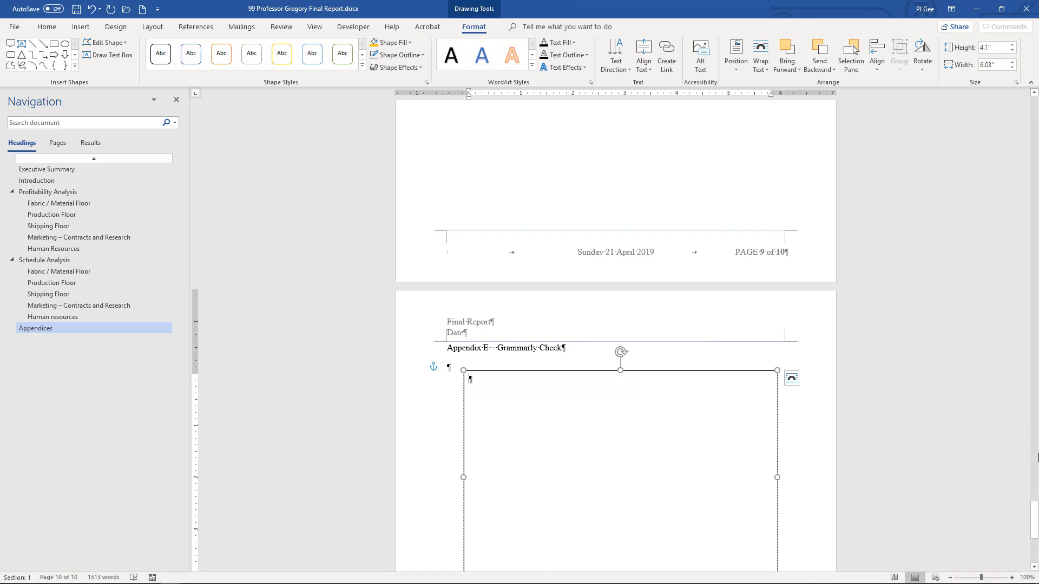
left_click_drag(1035, 518, 1035, 536)
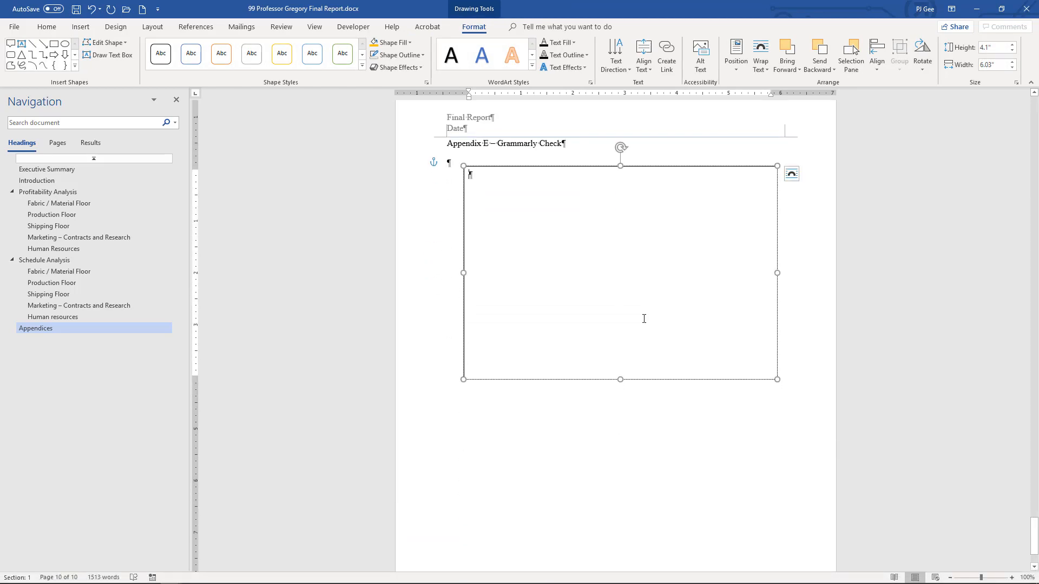
key("ctrl+v")
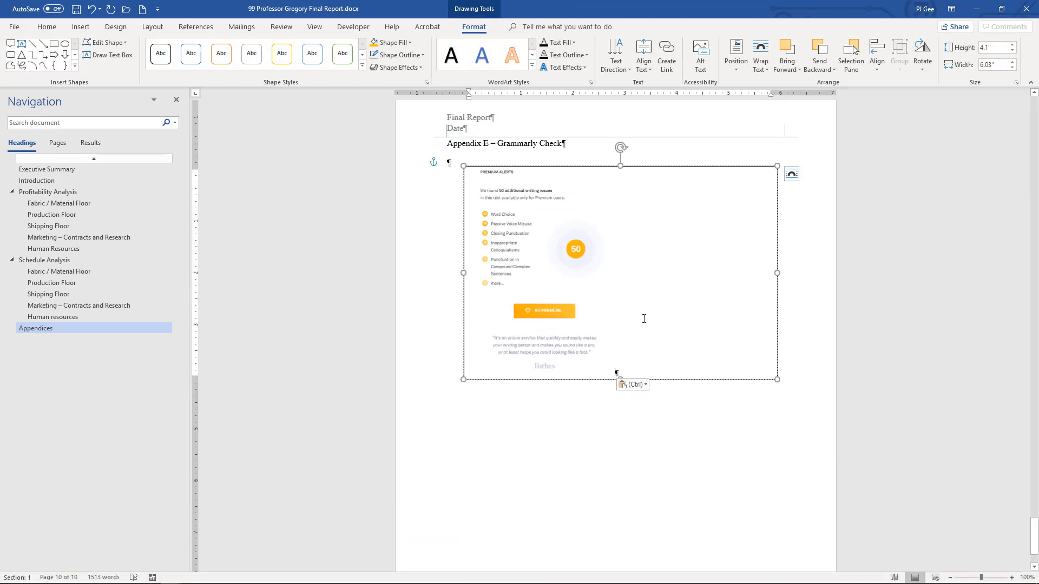
Enlarge the text box down to just above the footer and widen it to both page margins
left_click(517, 247)
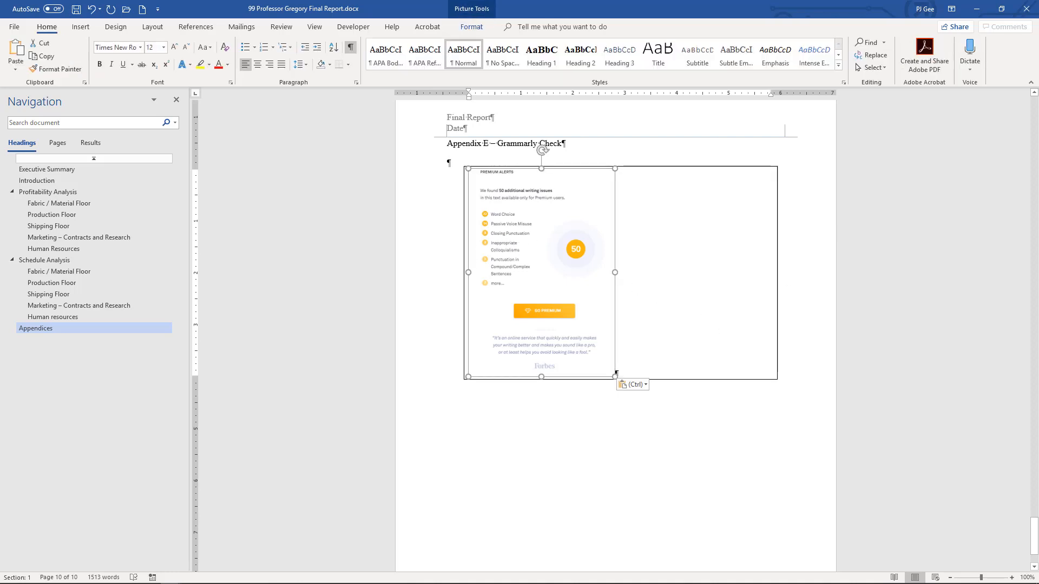
scroll(692, 285, "down", 3)
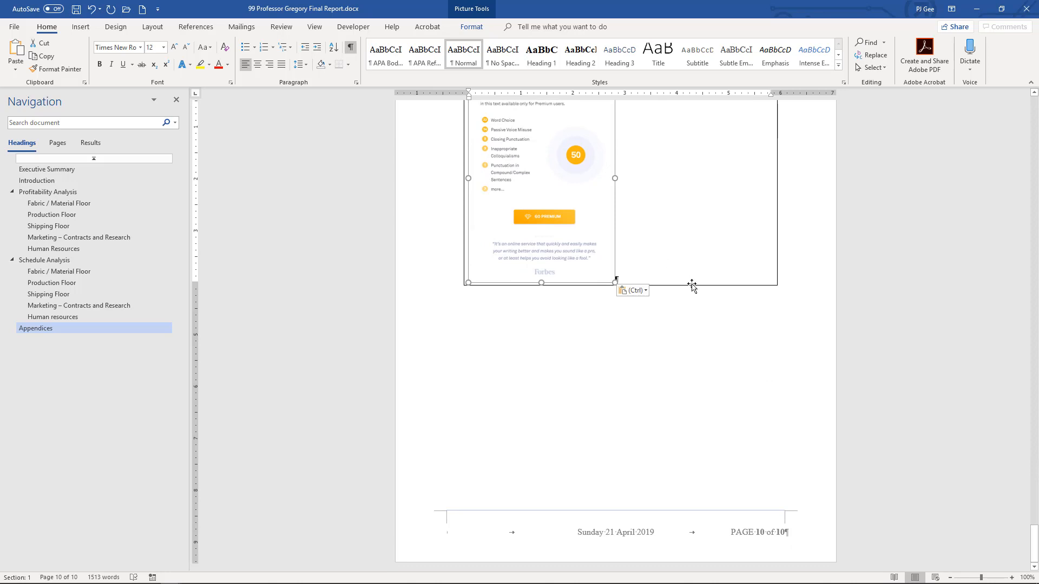
left_click(693, 288)
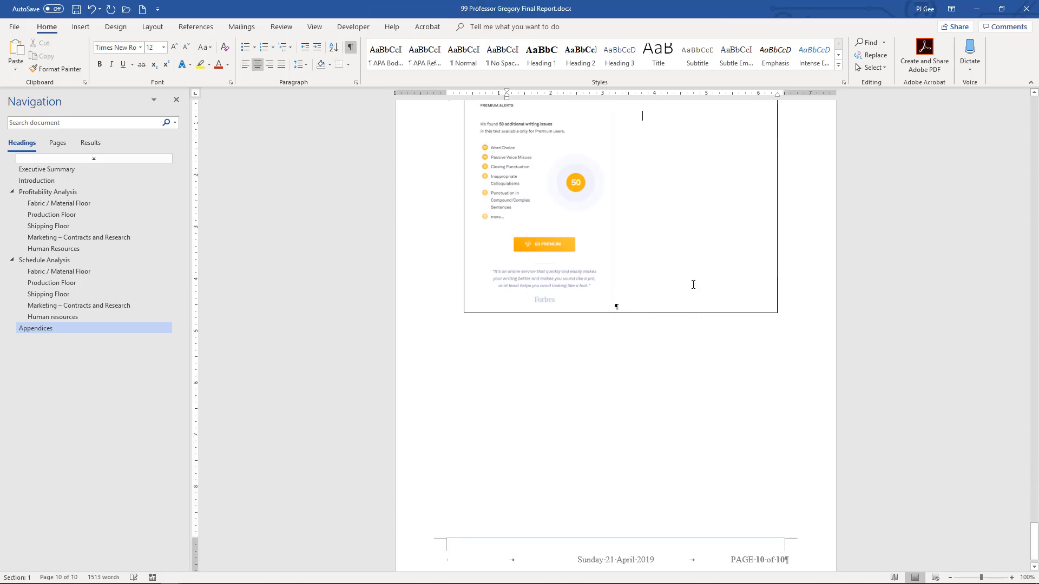
left_click(696, 313)
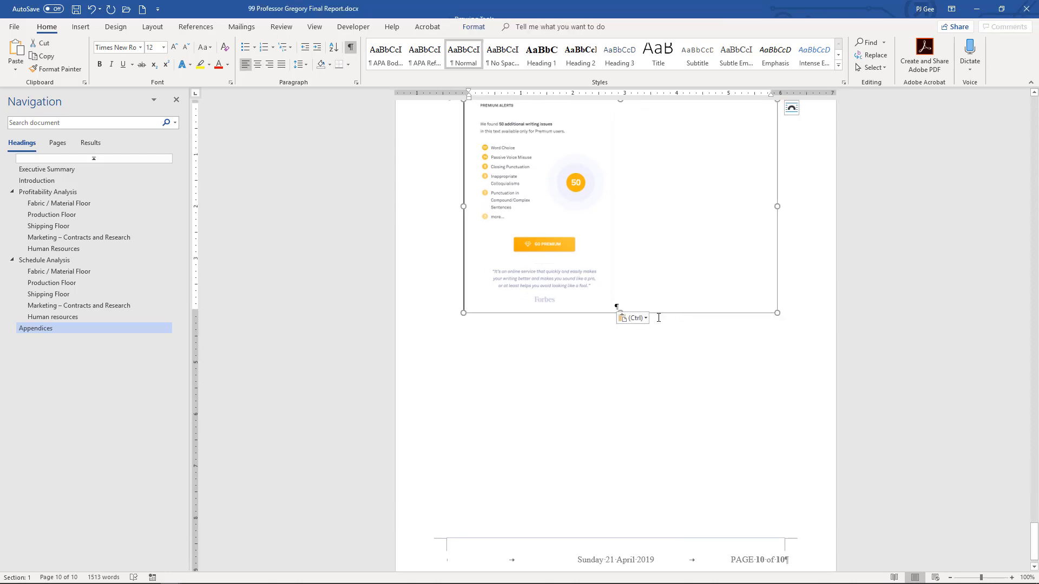
left_click(621, 314)
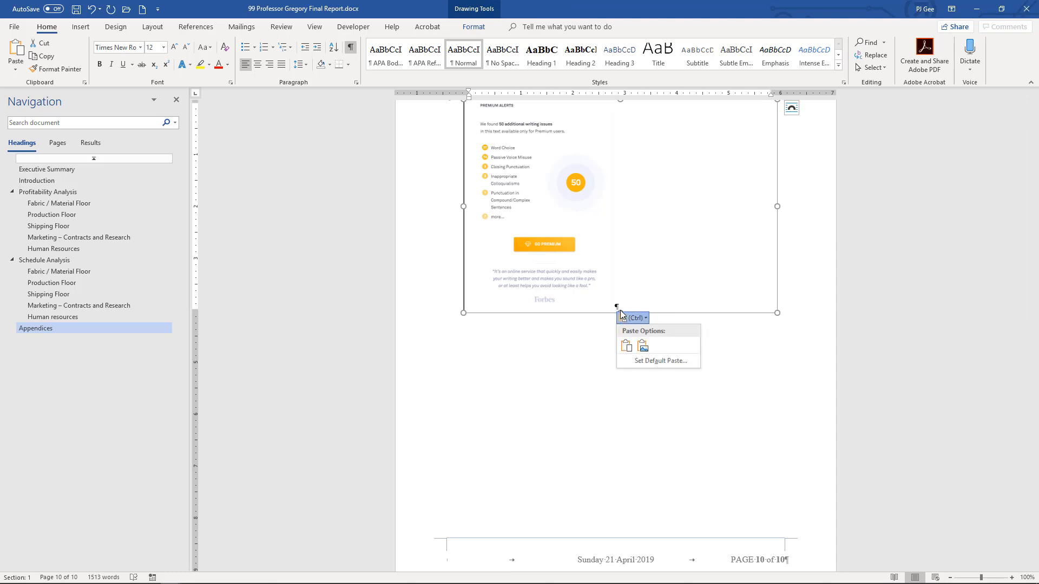
left_click(579, 313)
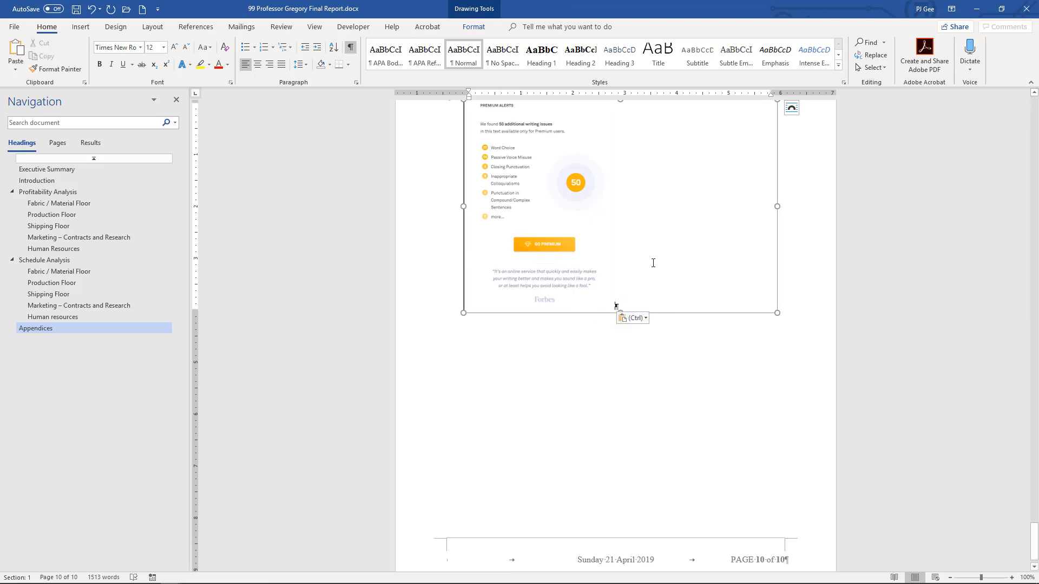
left_click_drag(620, 313, 644, 522)
mouse_move(463, 310)
left_mouse_down()
mouse_move(428, 309)
mouse_move(447, 310)
left_mouse_up()
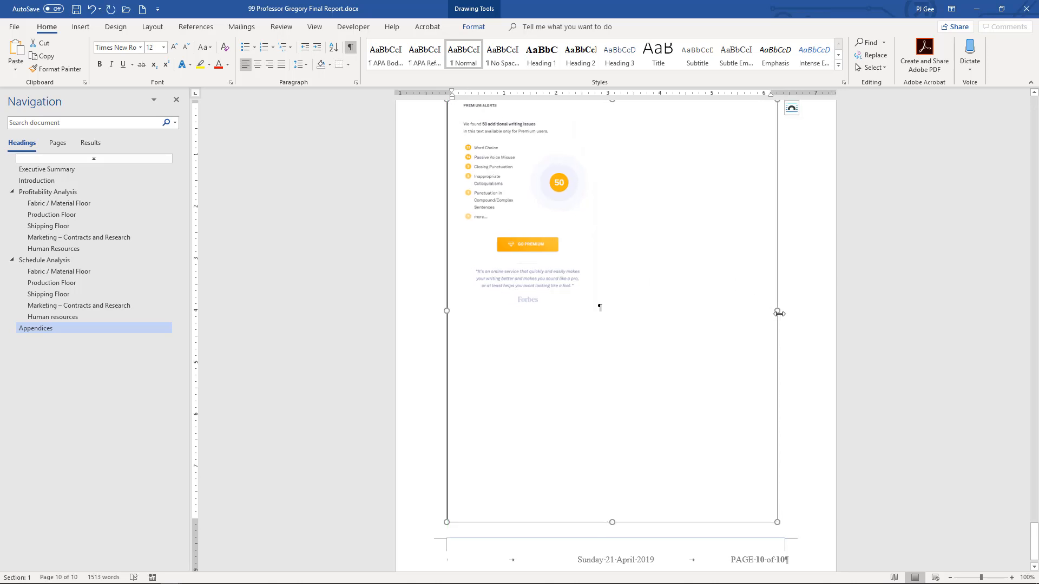
left_click_drag(778, 311, 793, 309)
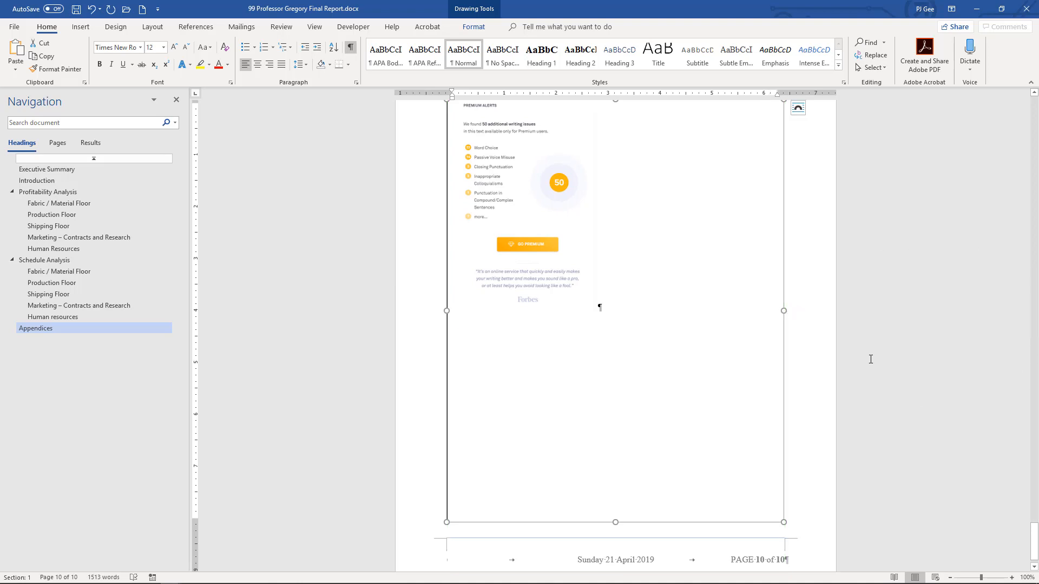
Add the caption "Appendix E – Grammarly Check" on a new line below the screenshot inside the text box
left_click(630, 309)
key("Return")
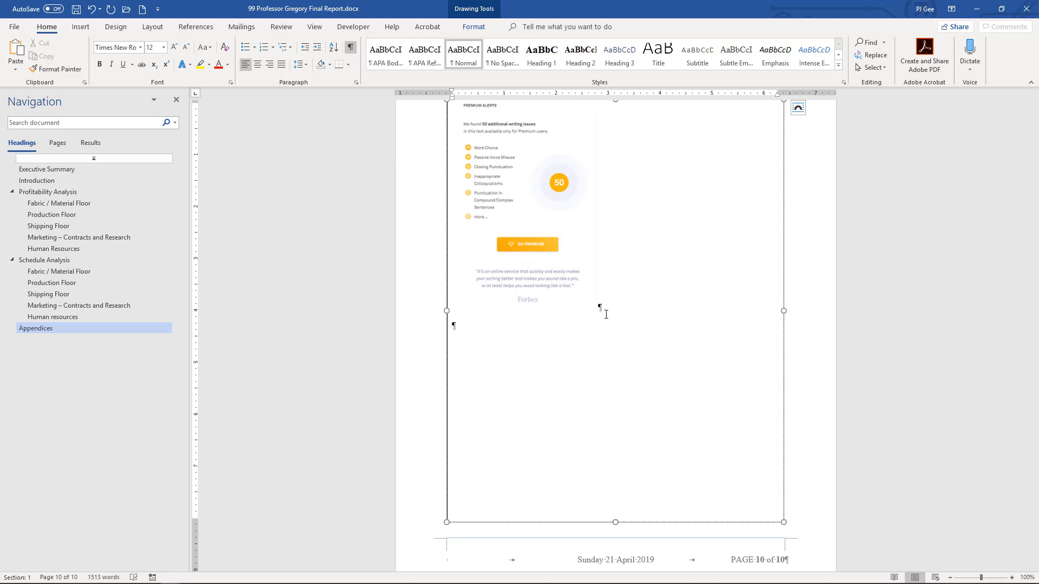
type("Appenn")
key("BackSpace")
type("dice")
key("BackSpace")
key("BackSpace")
key("BackSpace")
type("ce")
key("BackSpace")
key("BackSpace")
key("BackSpace")
type("x E - Grammarly Check")
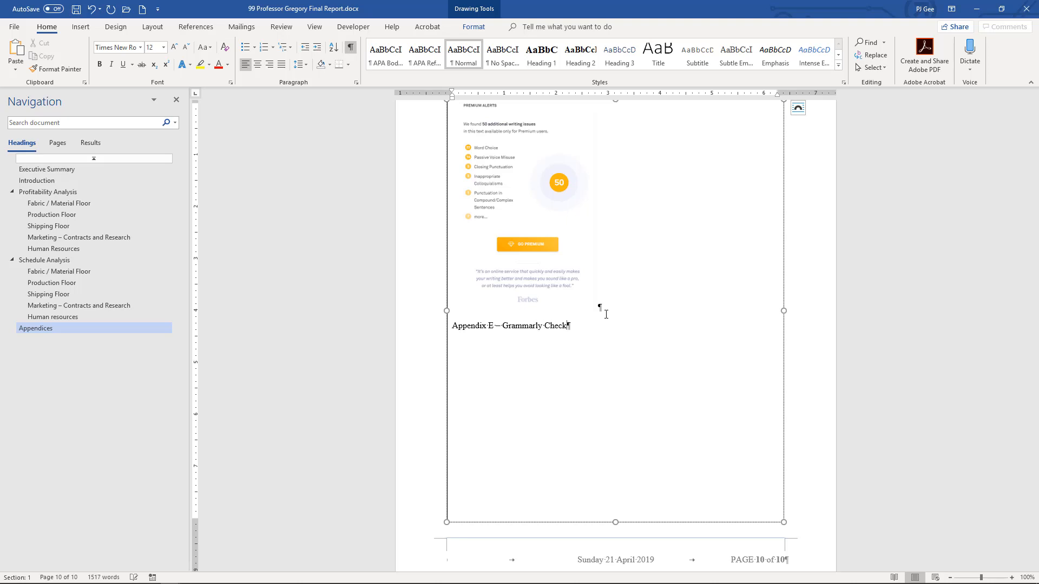
Enlarge the Premium Alerts screenshot proportionally until it nearly fills the text box's width
left_click(526, 265)
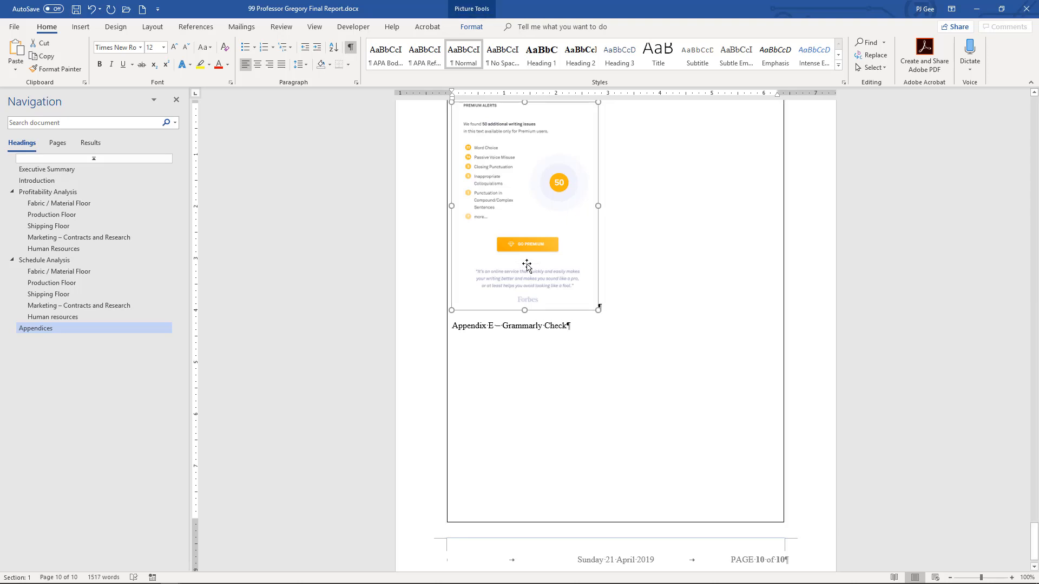
left_click_drag(1036, 533, 1036, 522)
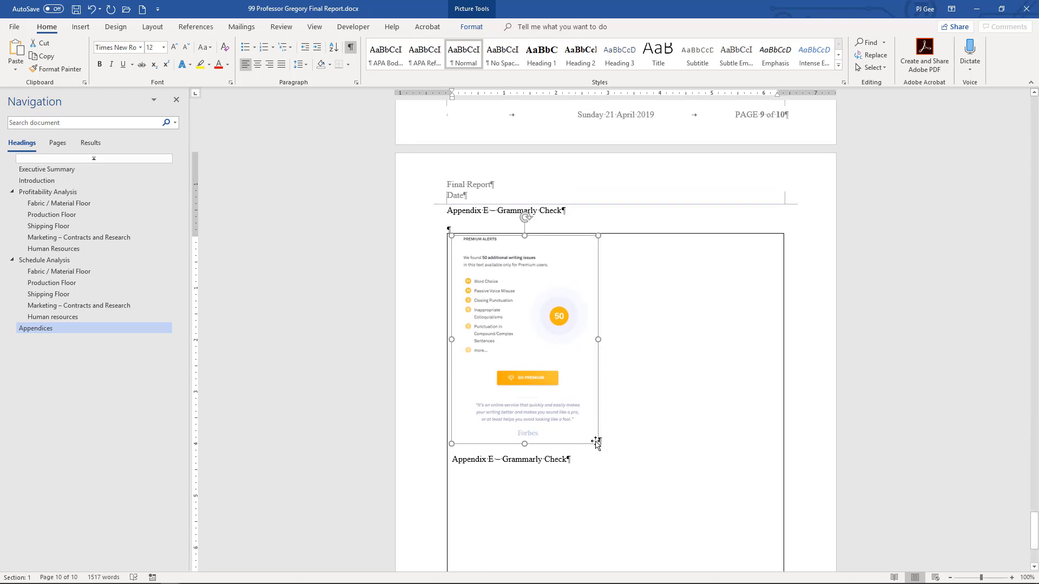
left_click_drag(600, 442, 755, 549)
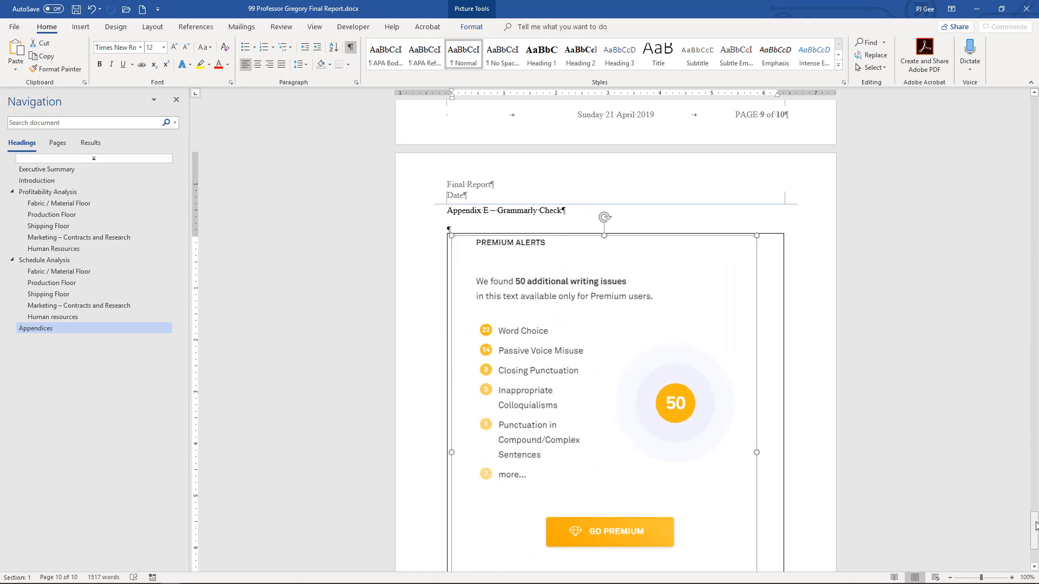
Shrink the Premium Alerts screenshot proportionally until the caption below it fits inside the text box, and centre the caption
left_click_drag(1035, 534, 1036, 547)
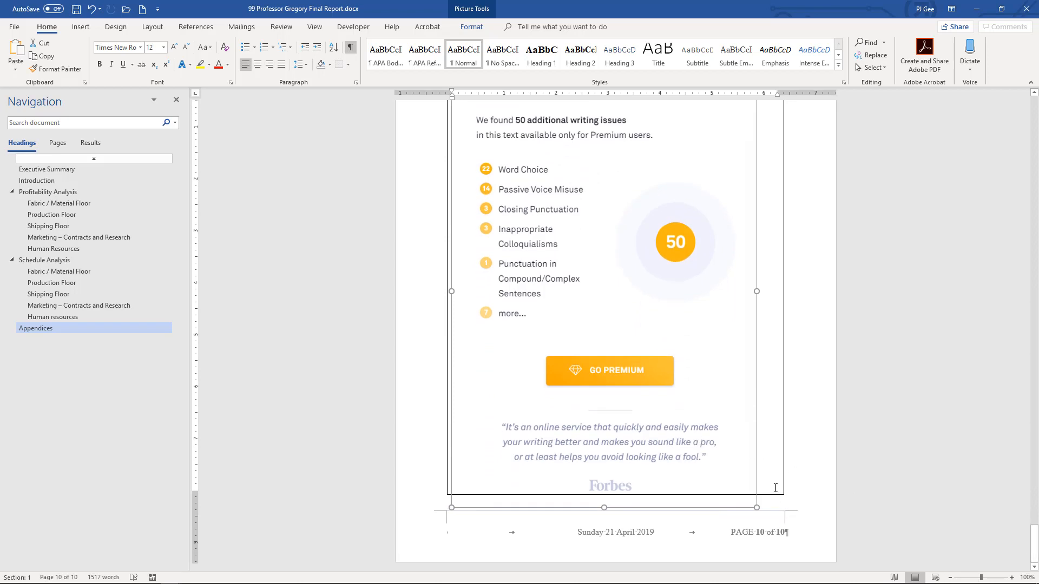
left_click_drag(756, 507, 727, 467)
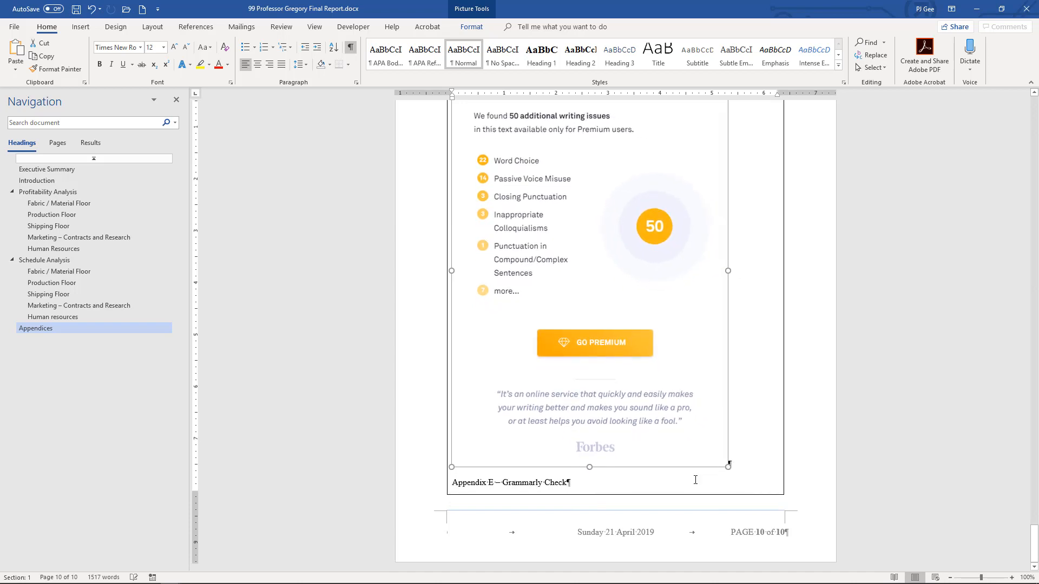
triple_click(509, 483)
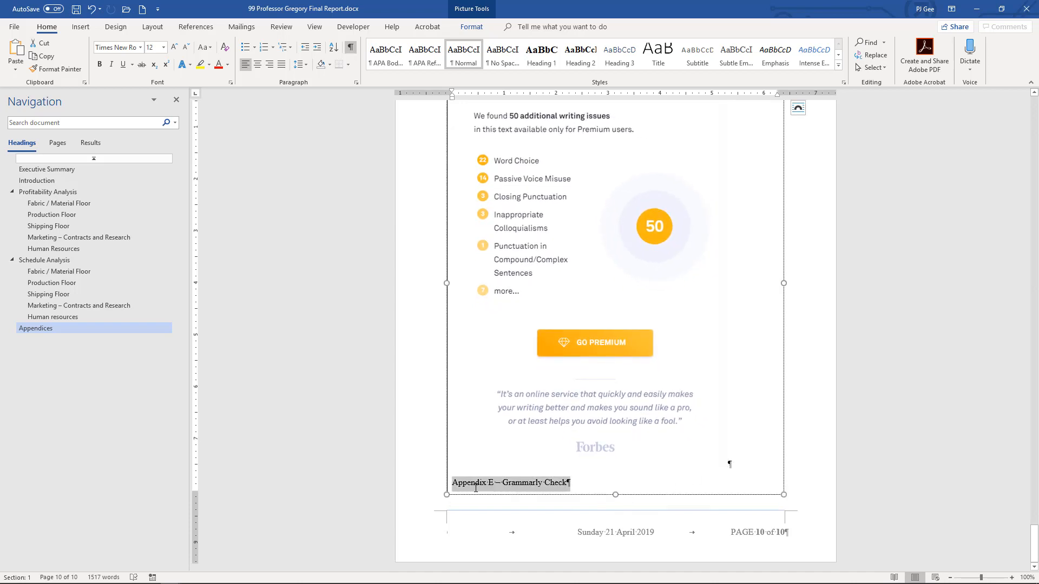
left_click(255, 67)
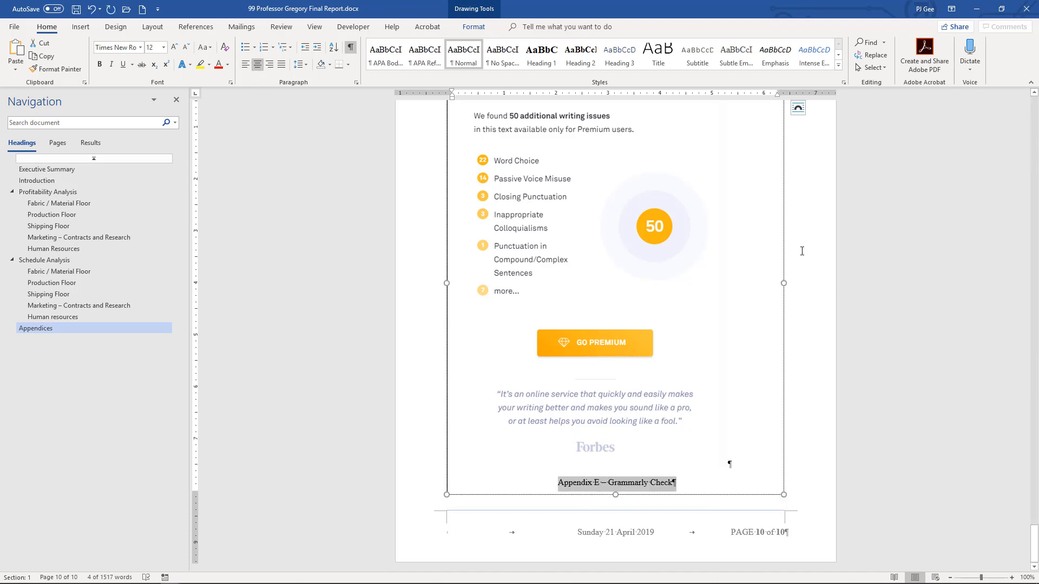
left_click(783, 255)
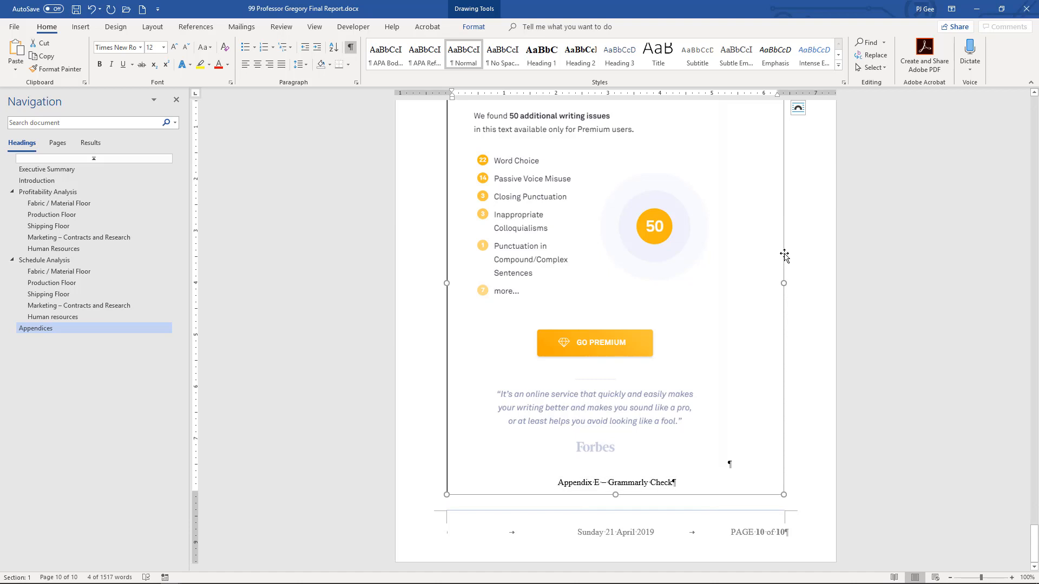
Look back over the Appendix E page and the preceding report pages, and save the report
mouse_move(1036, 545)
left_mouse_down()
mouse_move(1036, 520)
mouse_move(1036, 536)
left_mouse_up()
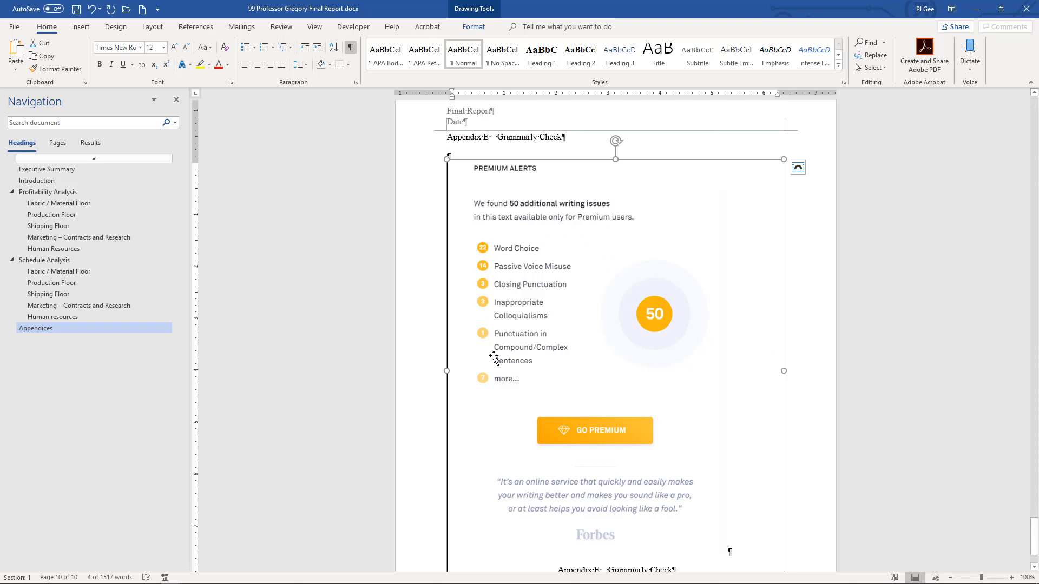
left_click_drag(1035, 548, 1035, 528)
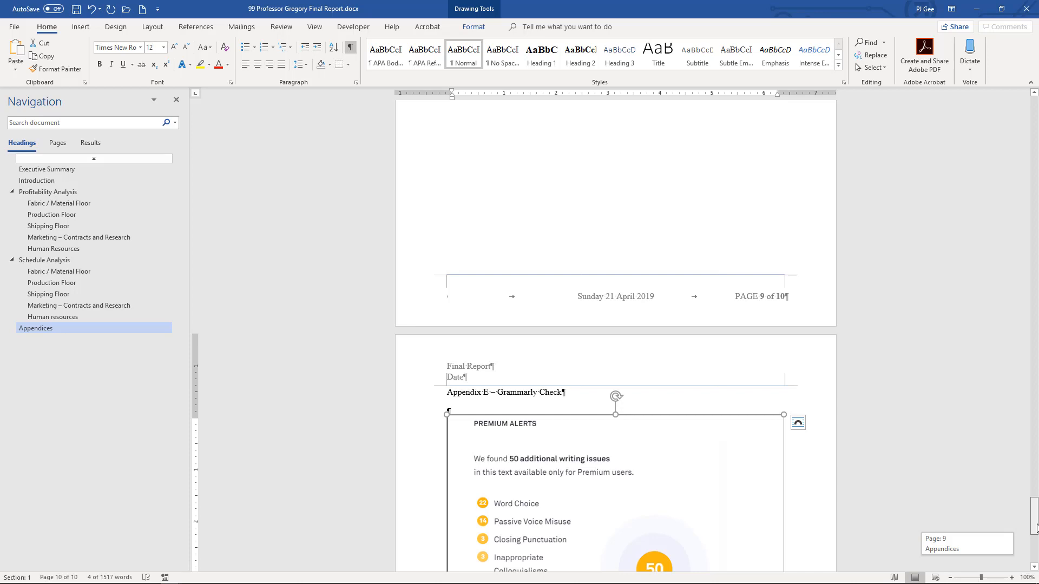
left_click_drag(1036, 528, 1036, 528)
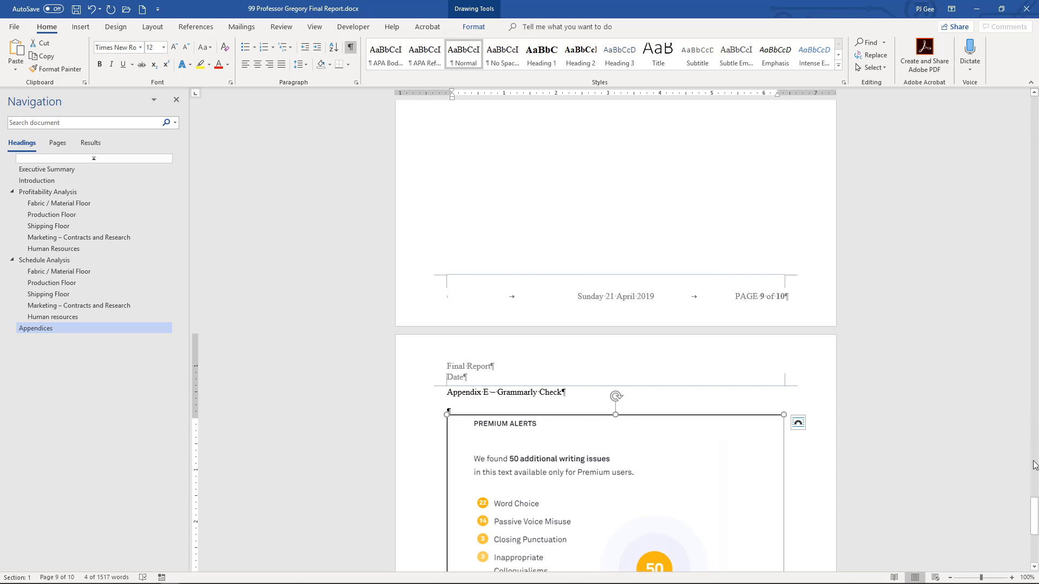
left_click_drag(1034, 516, 1035, 441)
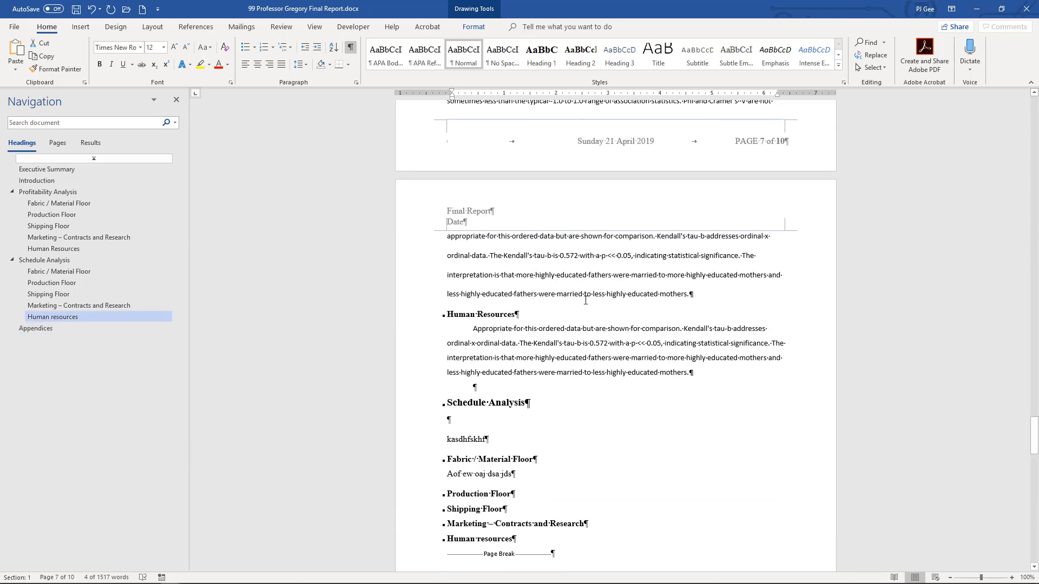
key("ctrl+s")
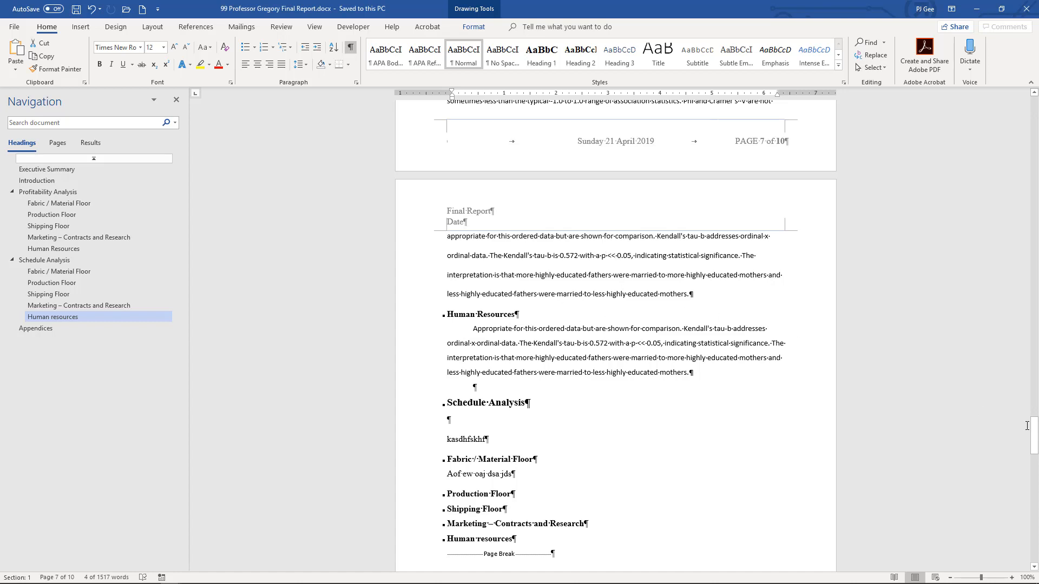
Review the report's captioned figures and title page, and switch to the YourDictionary page on active and passive voice in Chrome
left_click_drag(1035, 431, 1031, 263)
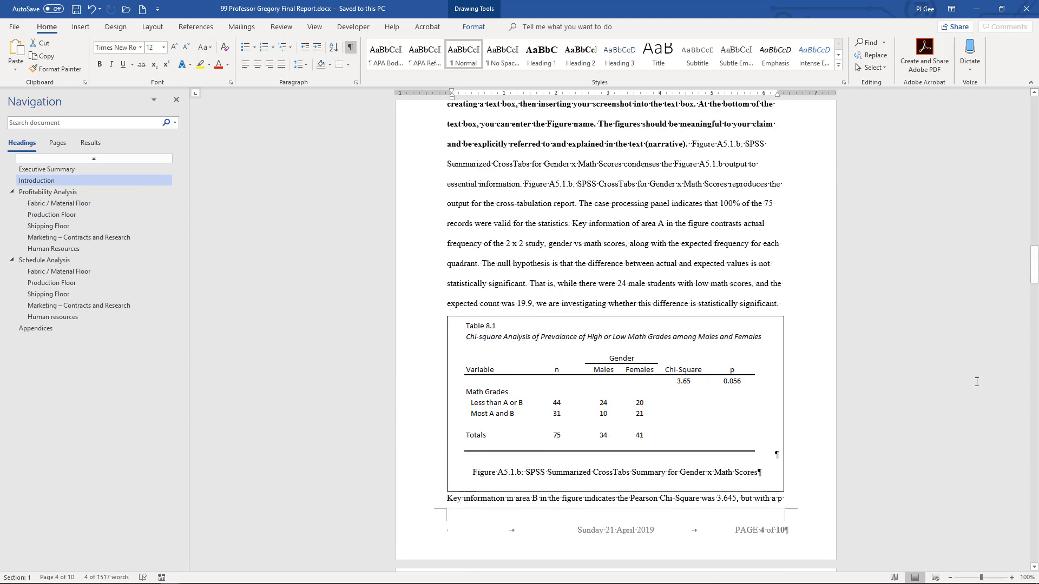
left_click_drag(1034, 265, 1035, 350)
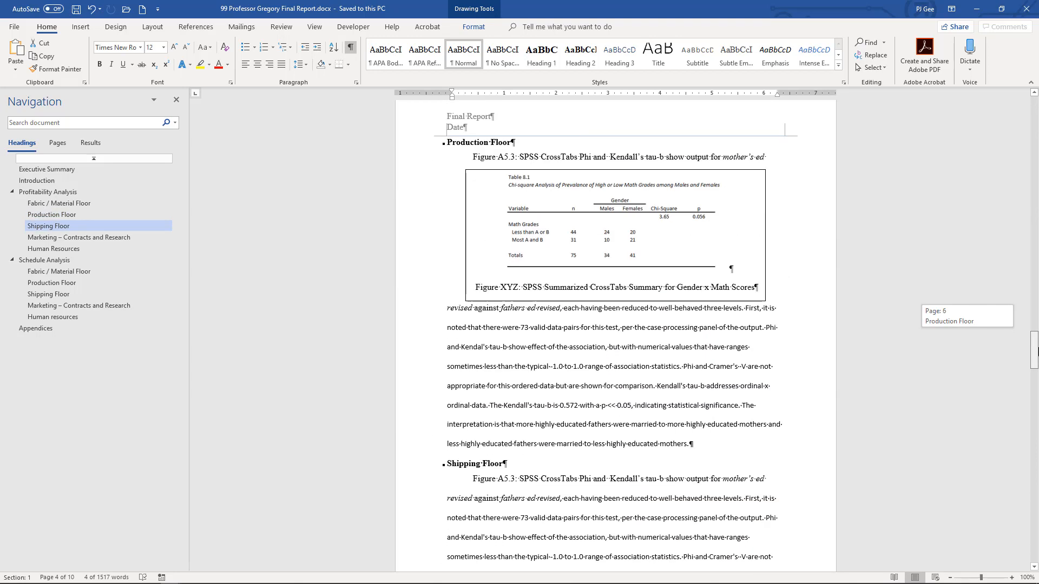
left_click_drag(1035, 351, 1029, 115)
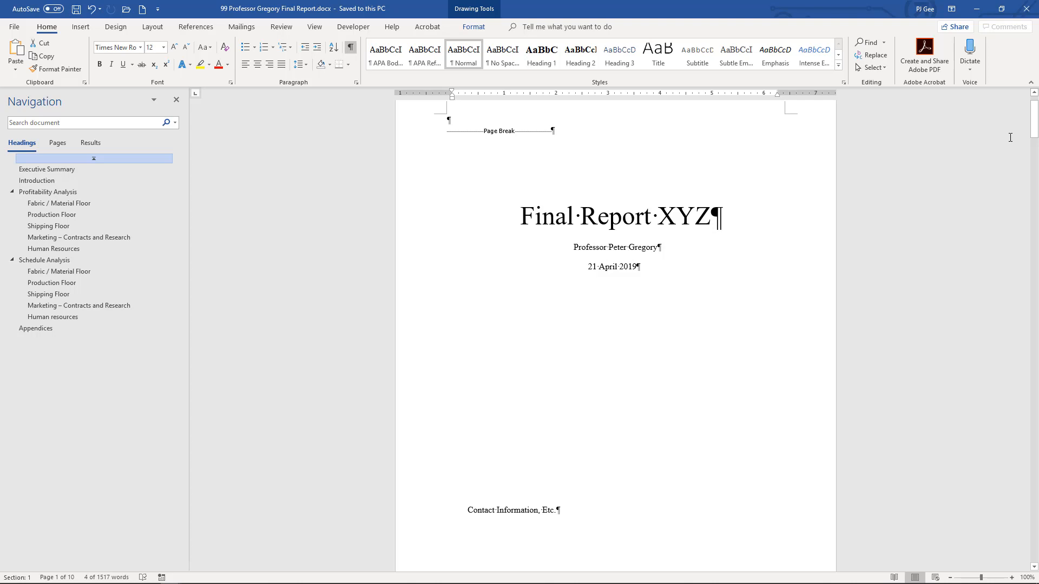
key("alt+Tab")
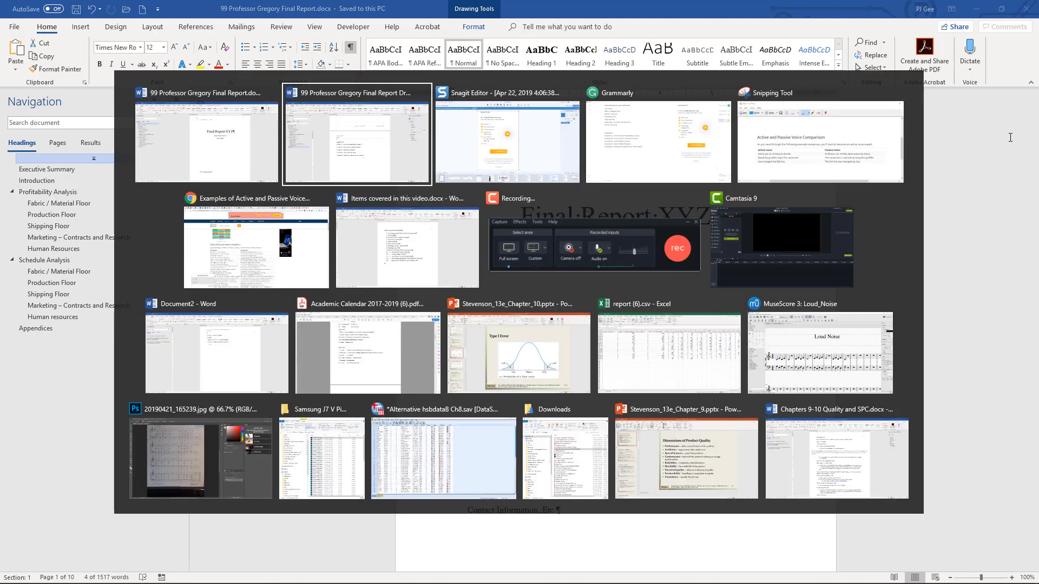
key("alt+Tab")
key("alt+Tab")
key("alt+Tab")
key("alt+Tab")
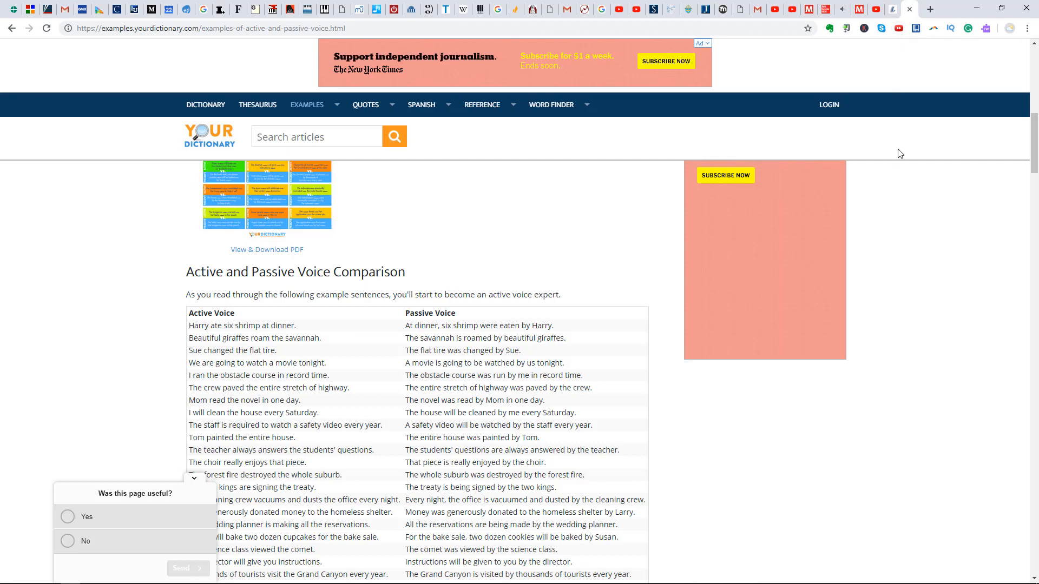
mouse_move(754, 583)
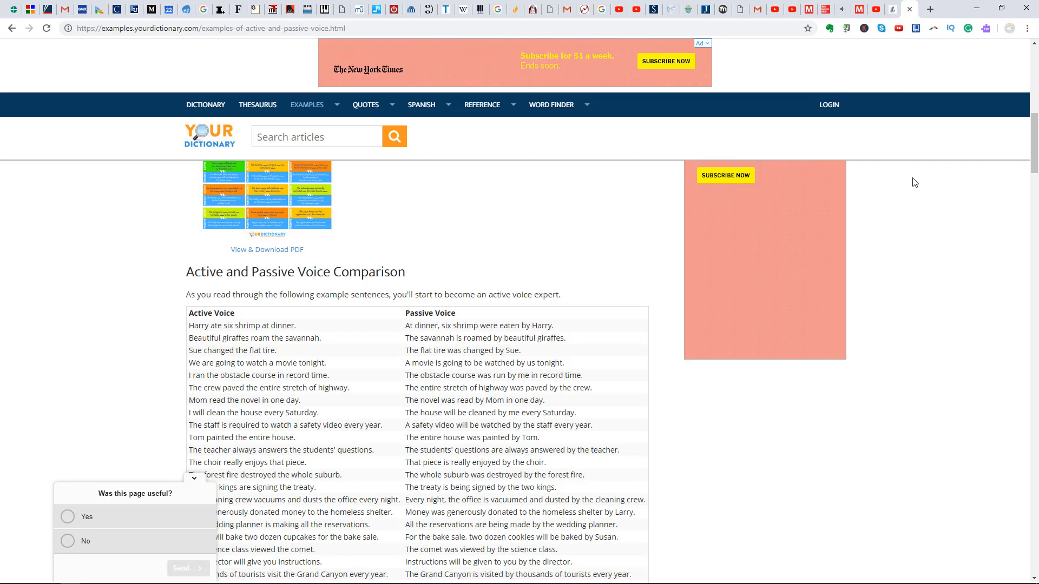